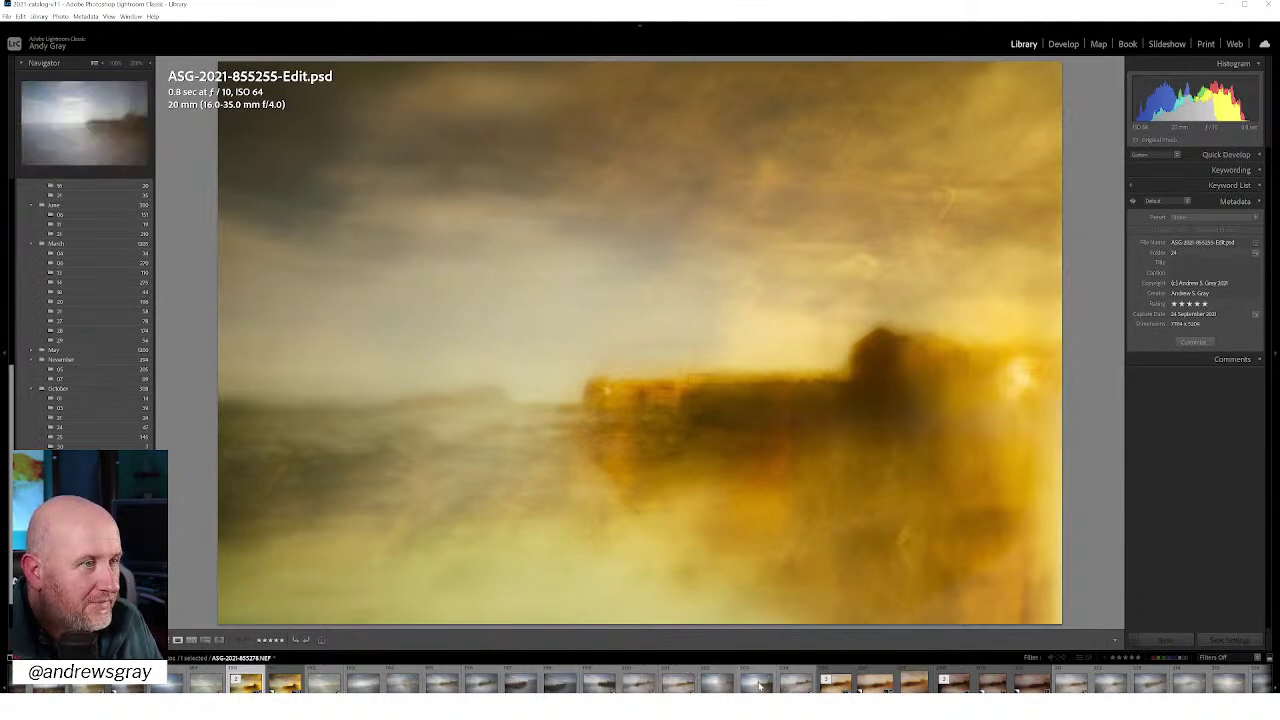
Browse the filmstrip to the sea wall photos and compare frames ASG-2021-855385.NEF and ASG-2021-855386.NEF
scroll(700, 683, "down", 5)
scroll(760, 686, "down", 3)
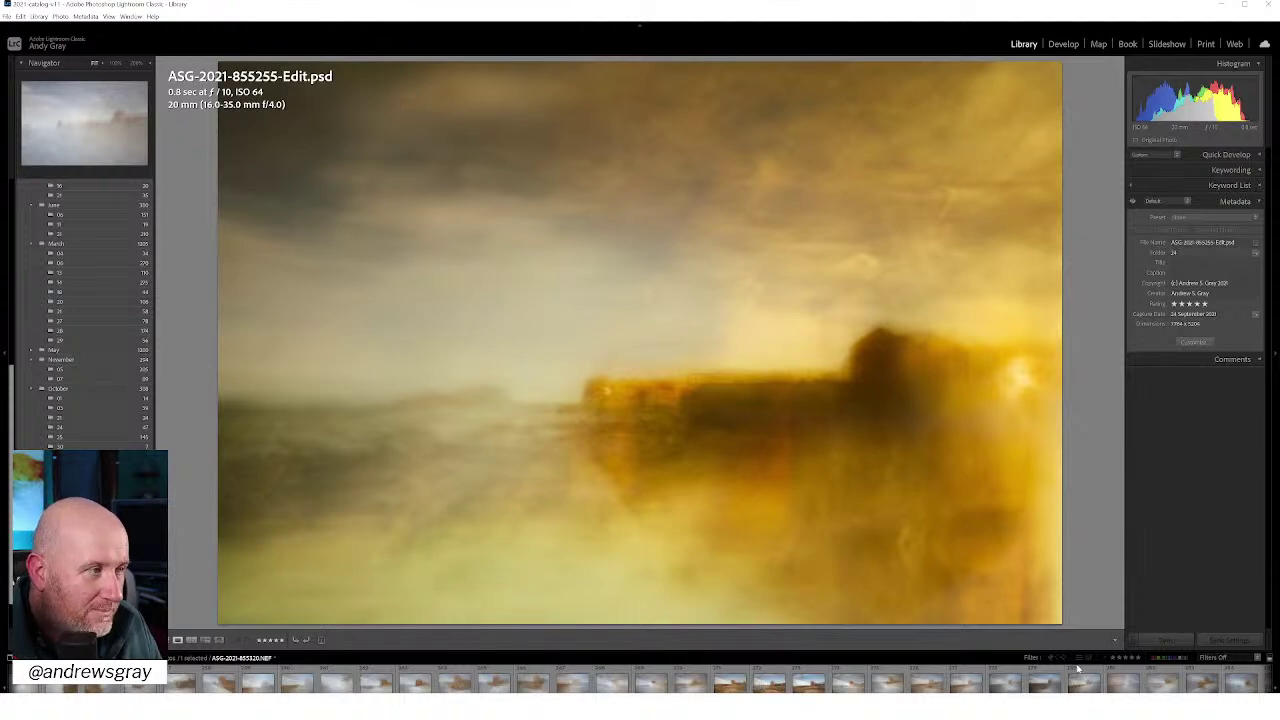
scroll(875, 685, "down", 3)
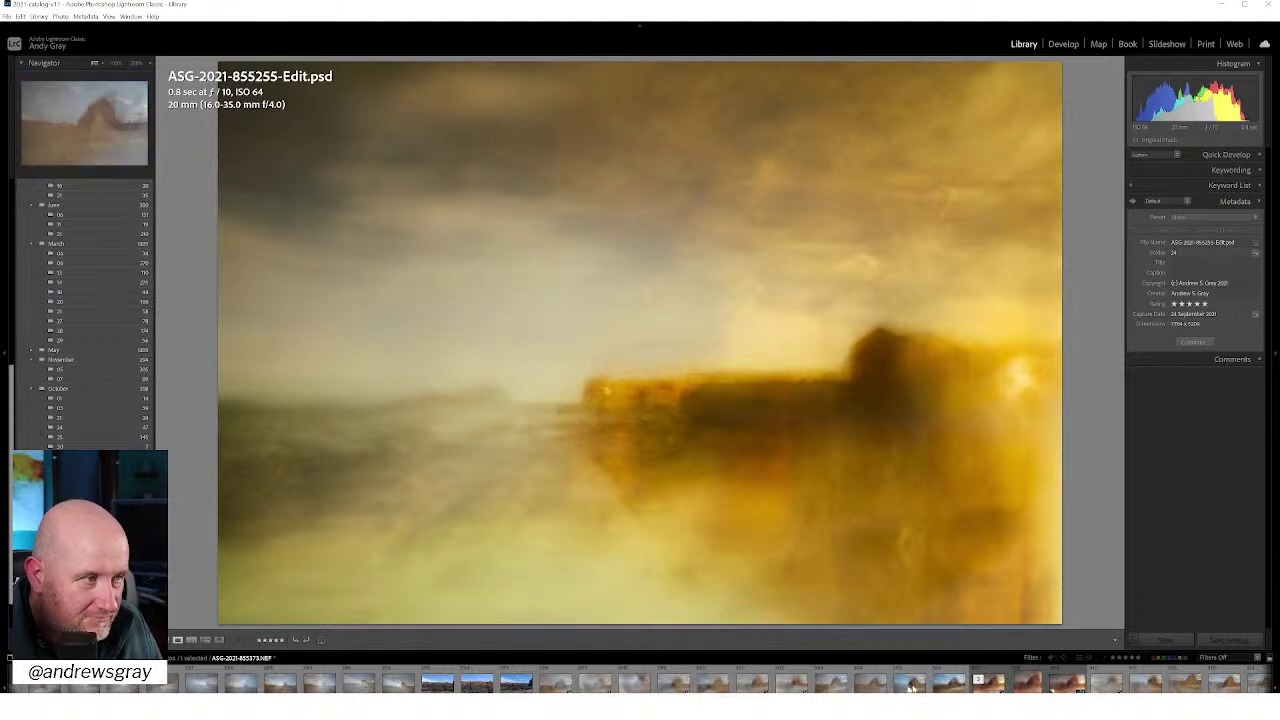
scroll(1025, 688, "down", 2)
scroll(1025, 688, "down", 2)
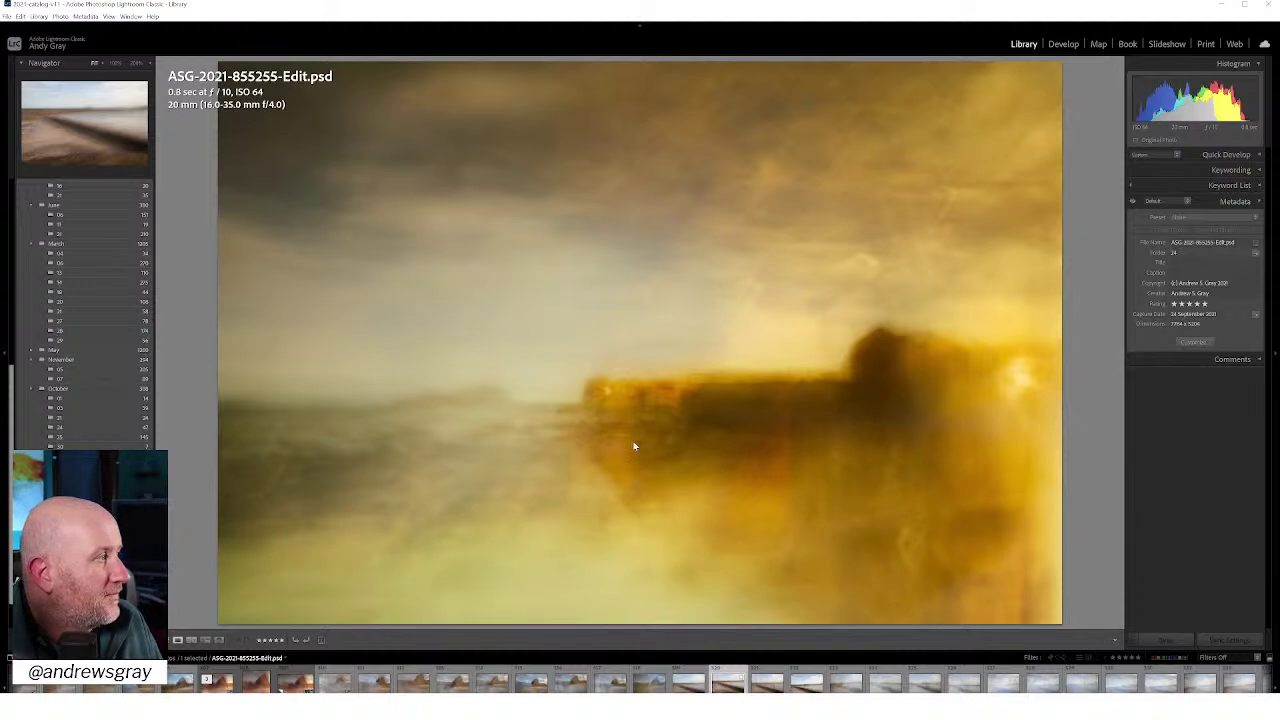
key("Right")
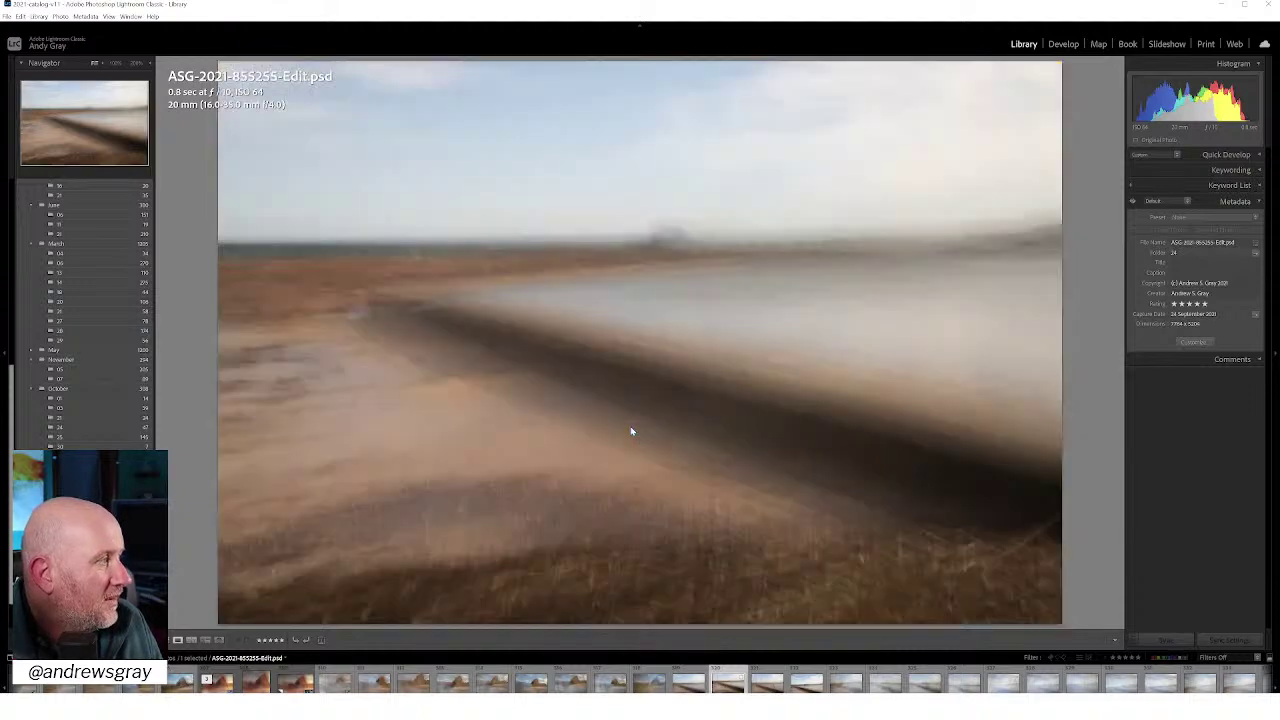
key("Right")
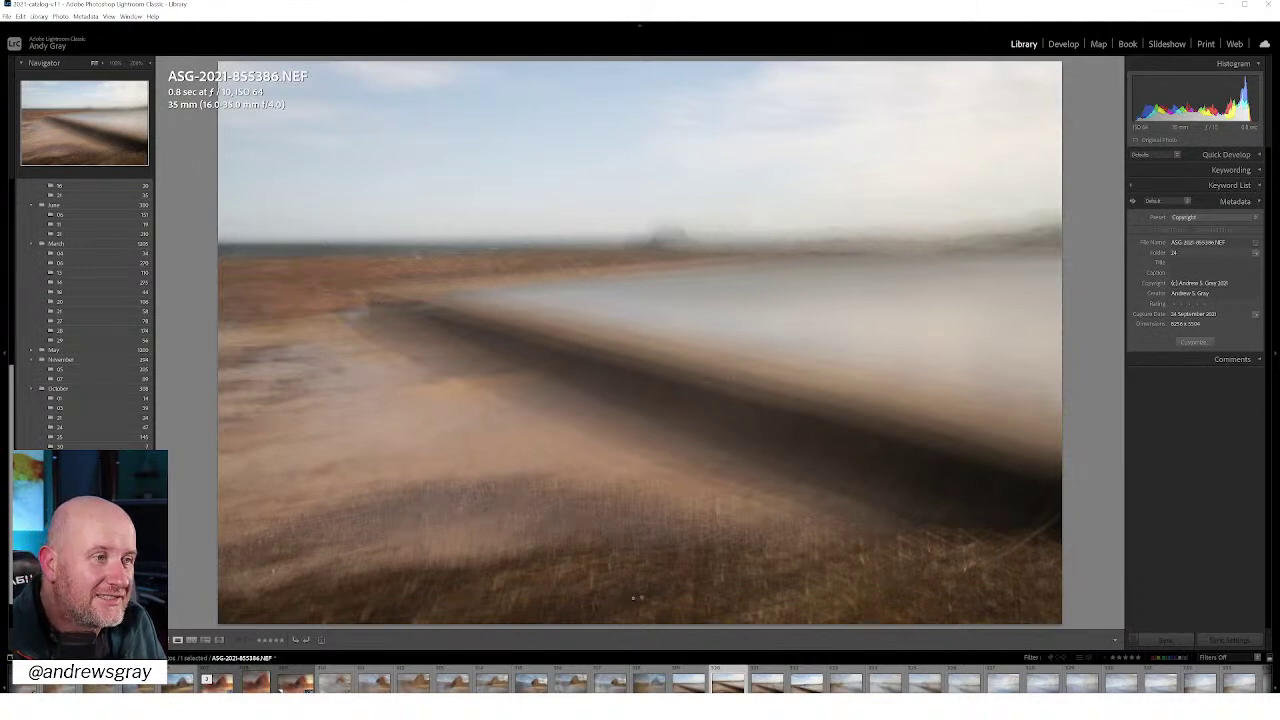
key("Left")
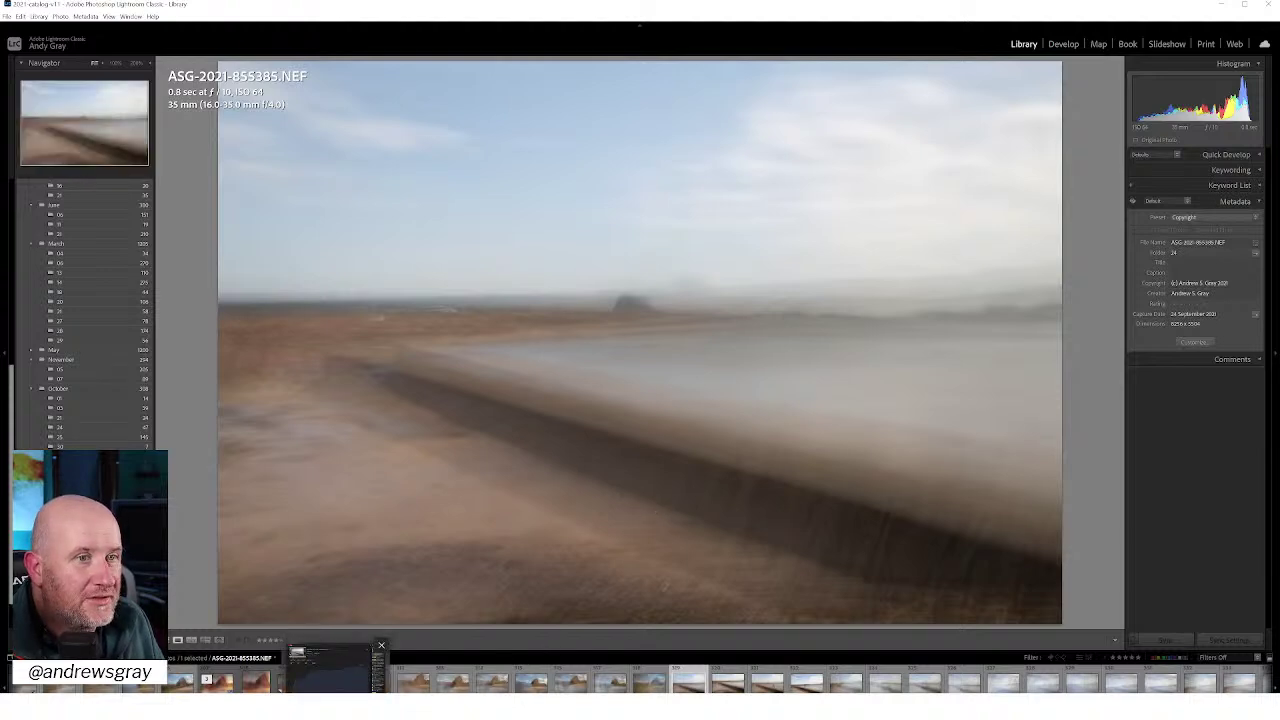
Switch to YouTube Studio to check the live stream's analytics and chat, and return to Lightroom Classic
left_click(330, 666)
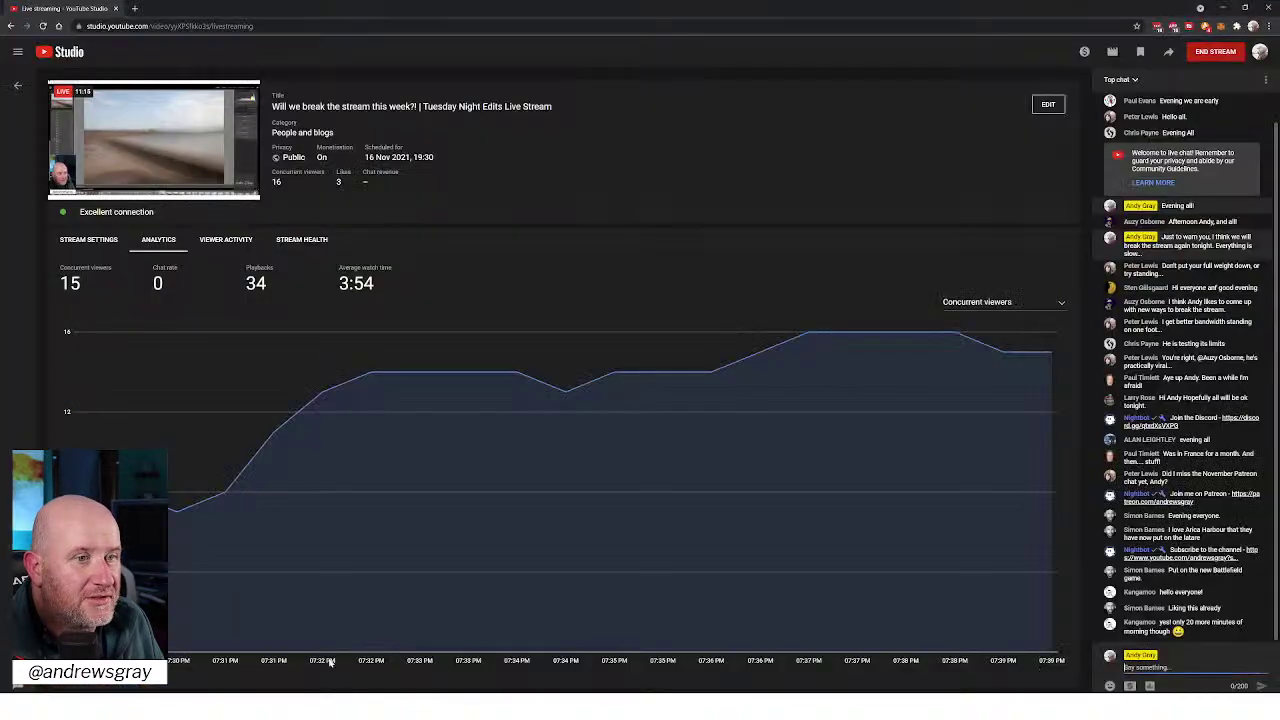
left_click(1271, 8)
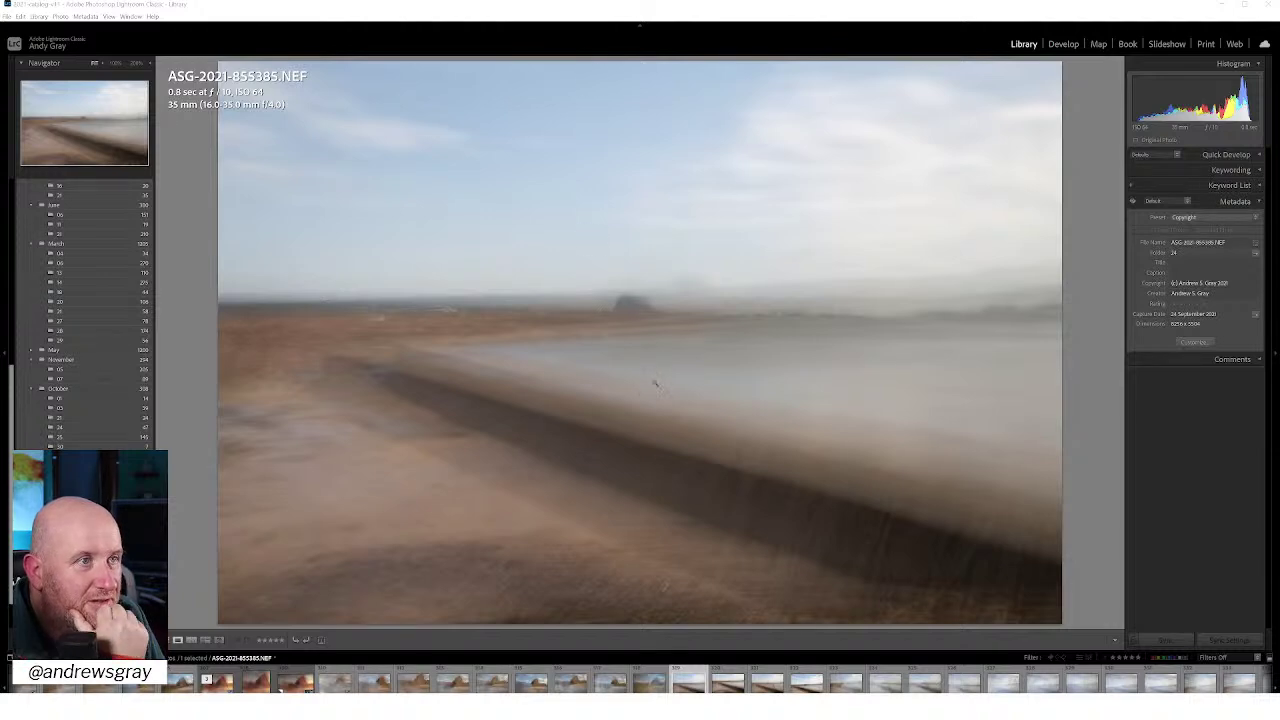
Examine the sea wall frames one by one through ASG-2021-855397.NEF, comparing their blur, figures and composition
key("Right")
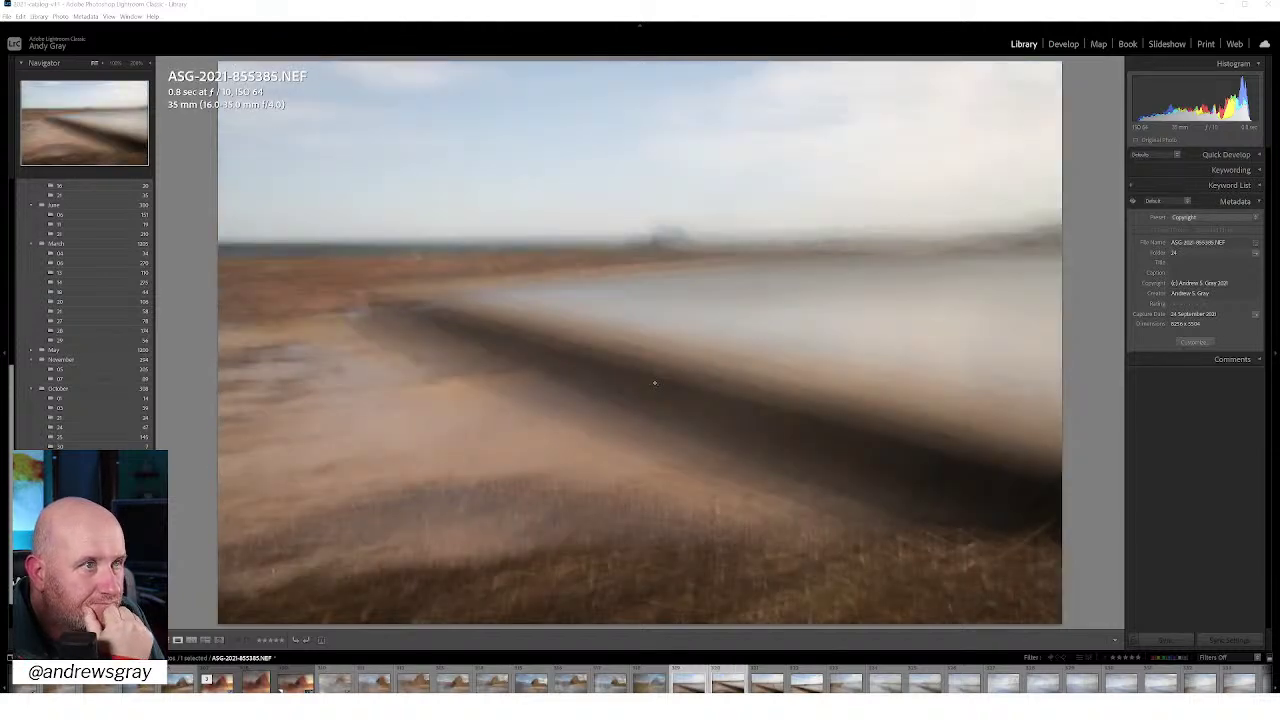
key("Right")
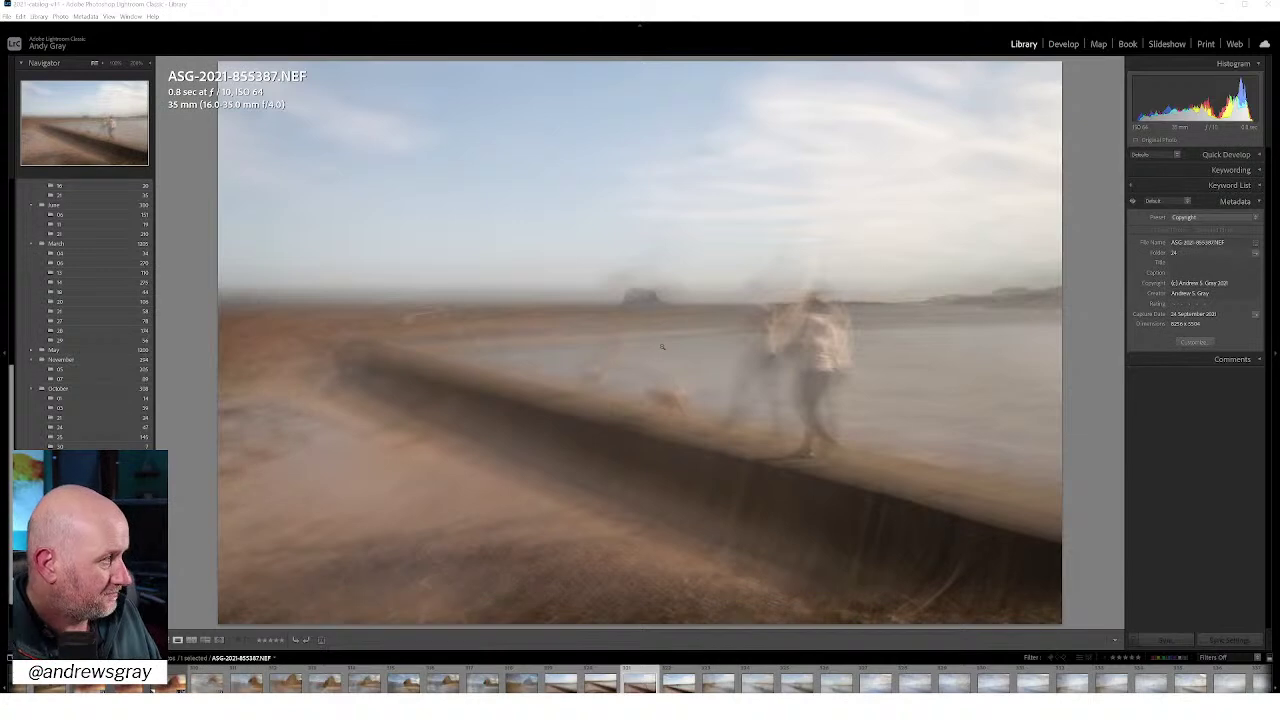
key("Left")
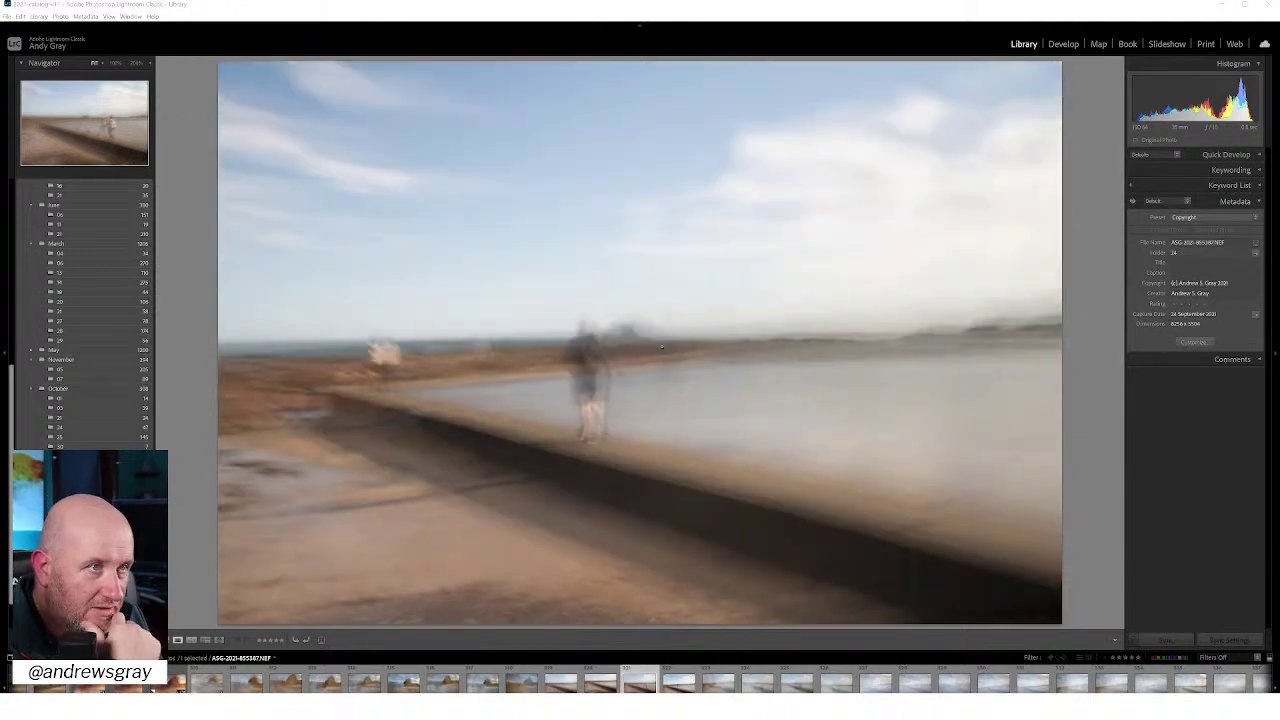
key("Right")
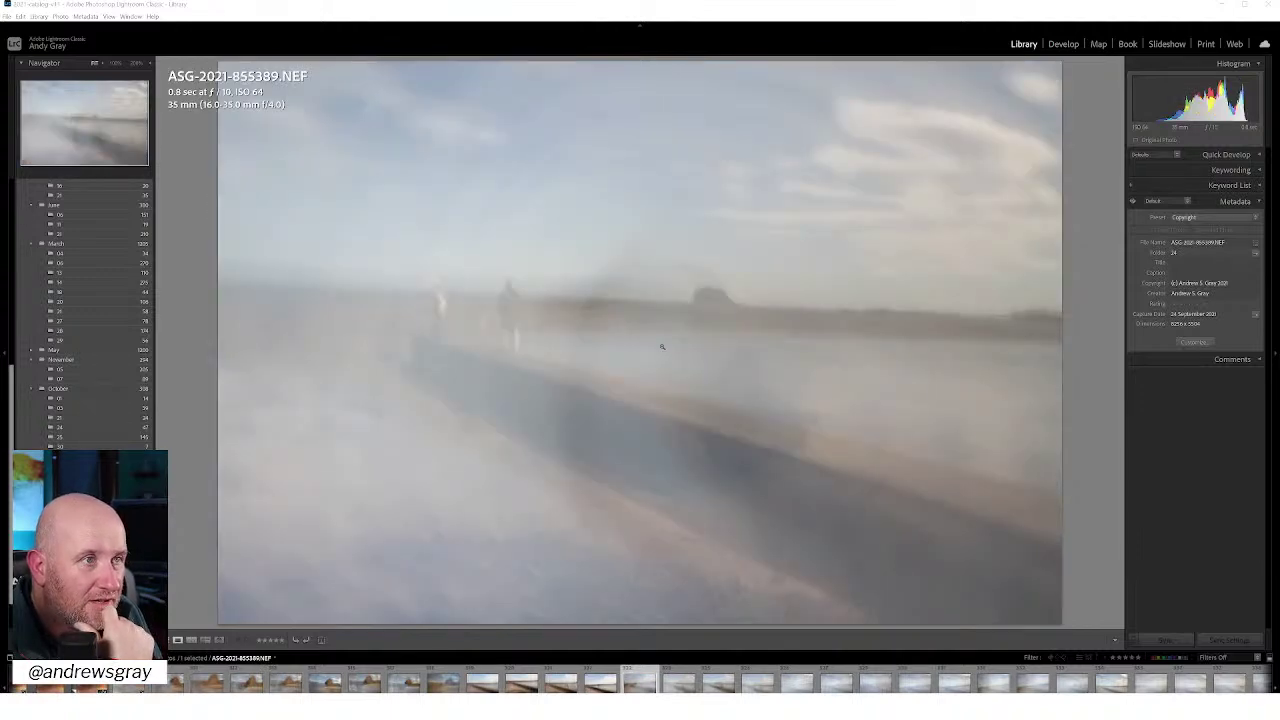
key("Right")
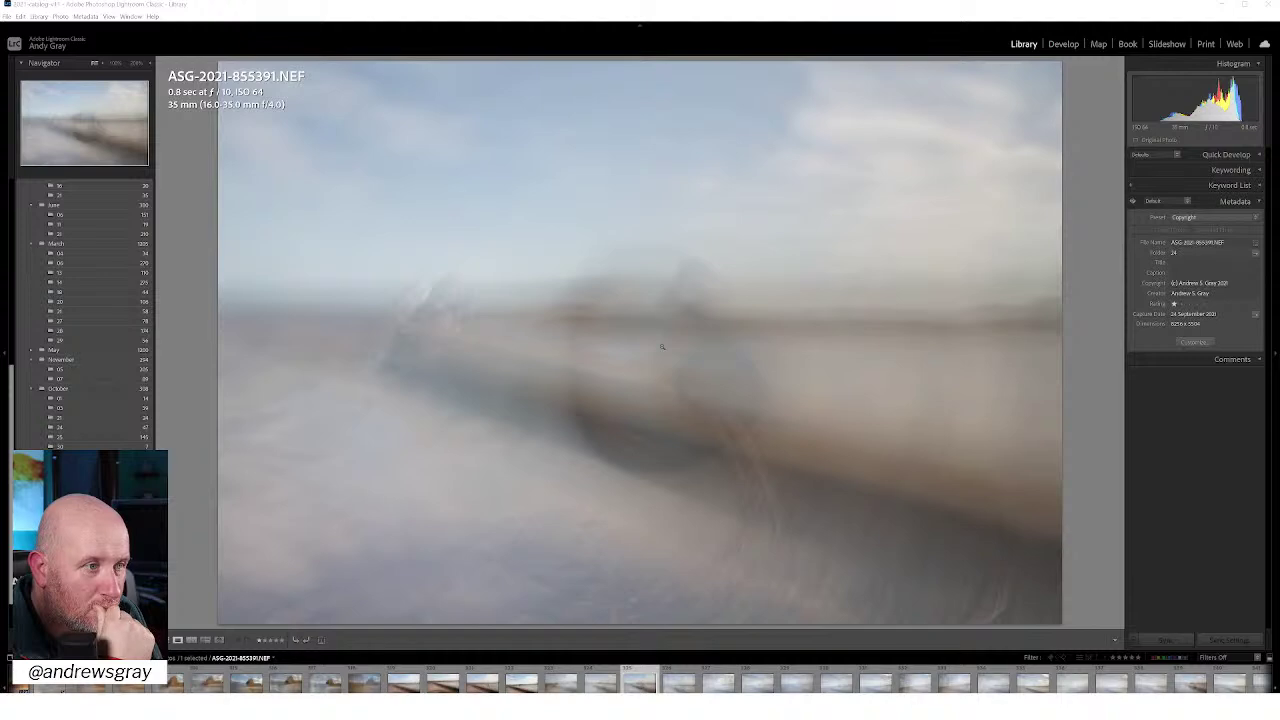
key("Right")
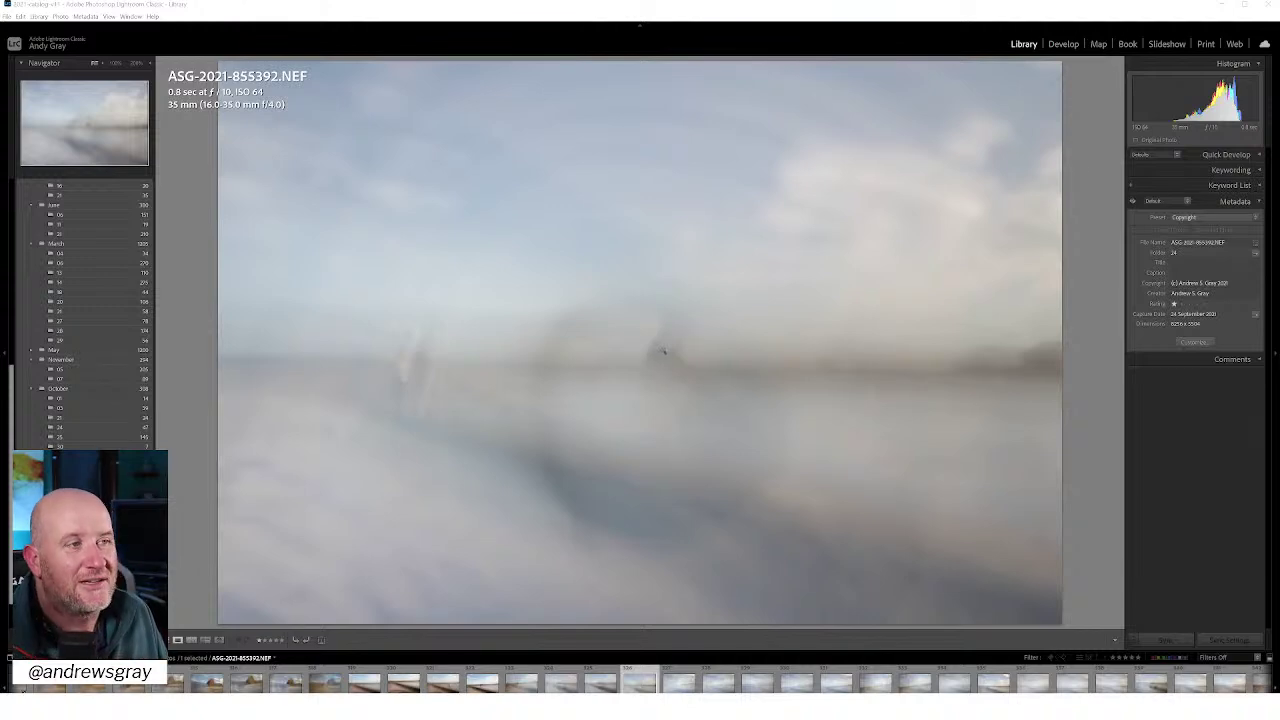
key("Right")
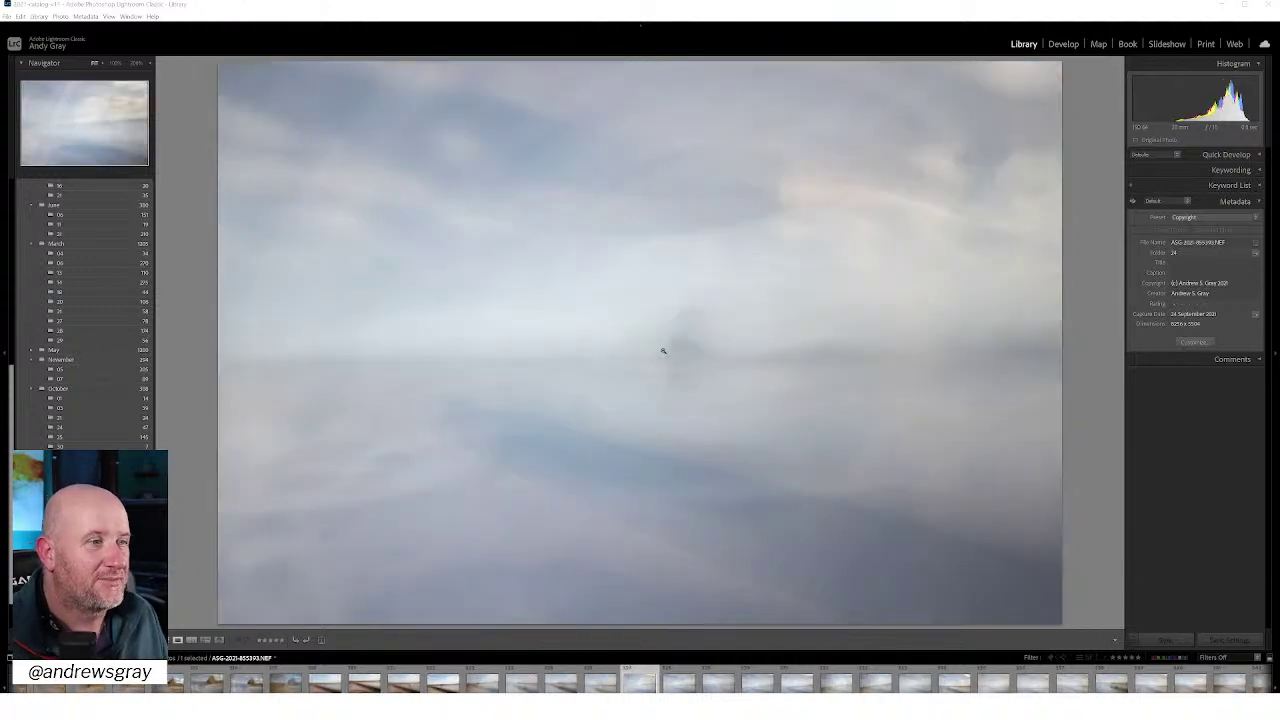
key("Right")
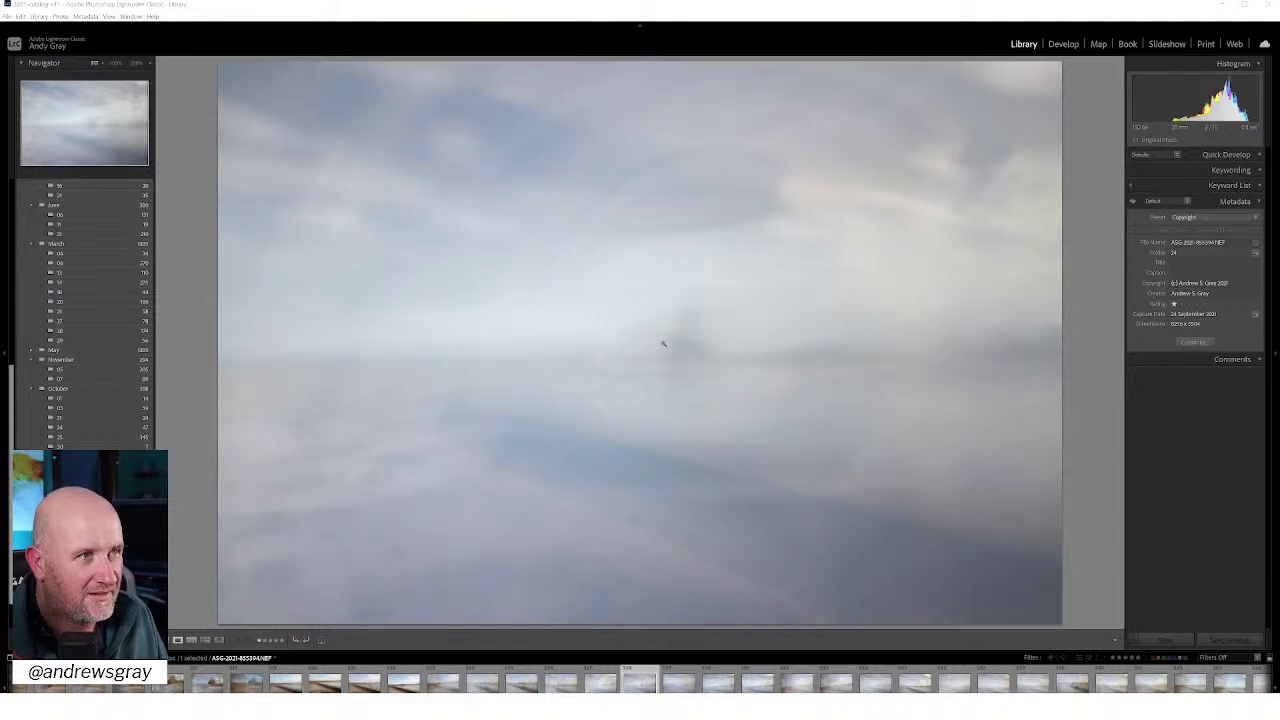
key("Right")
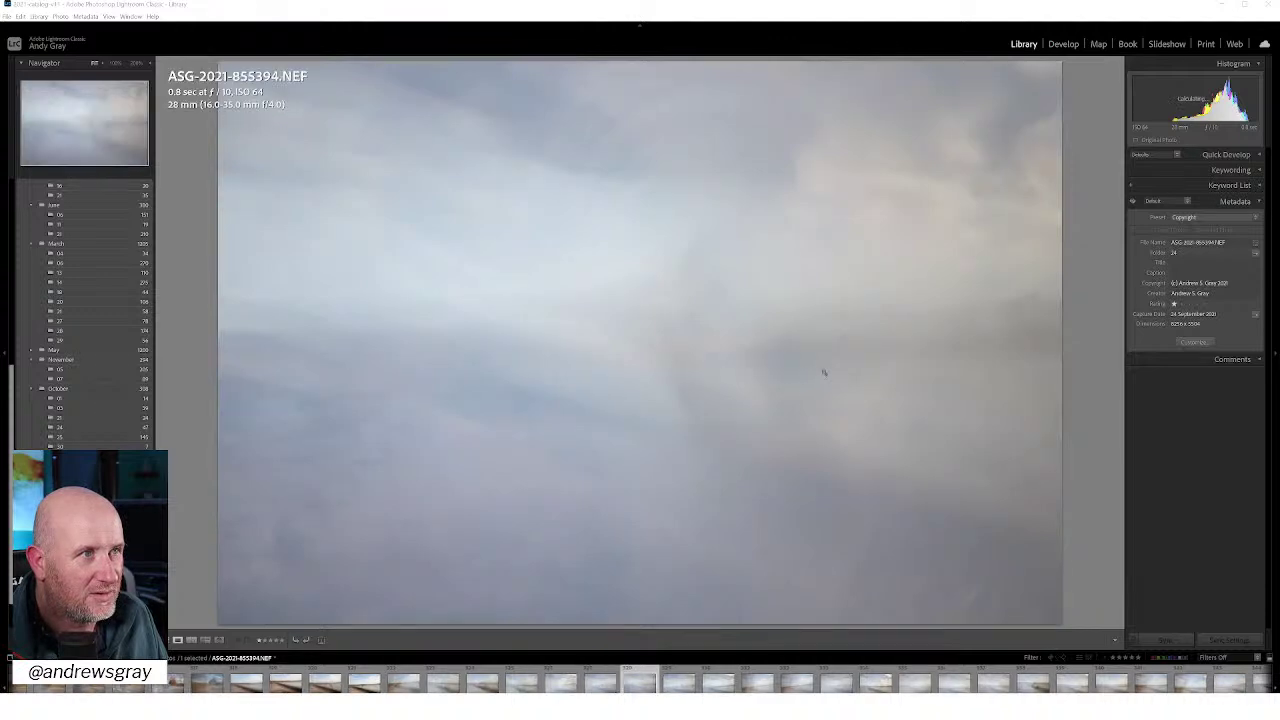
key("Right")
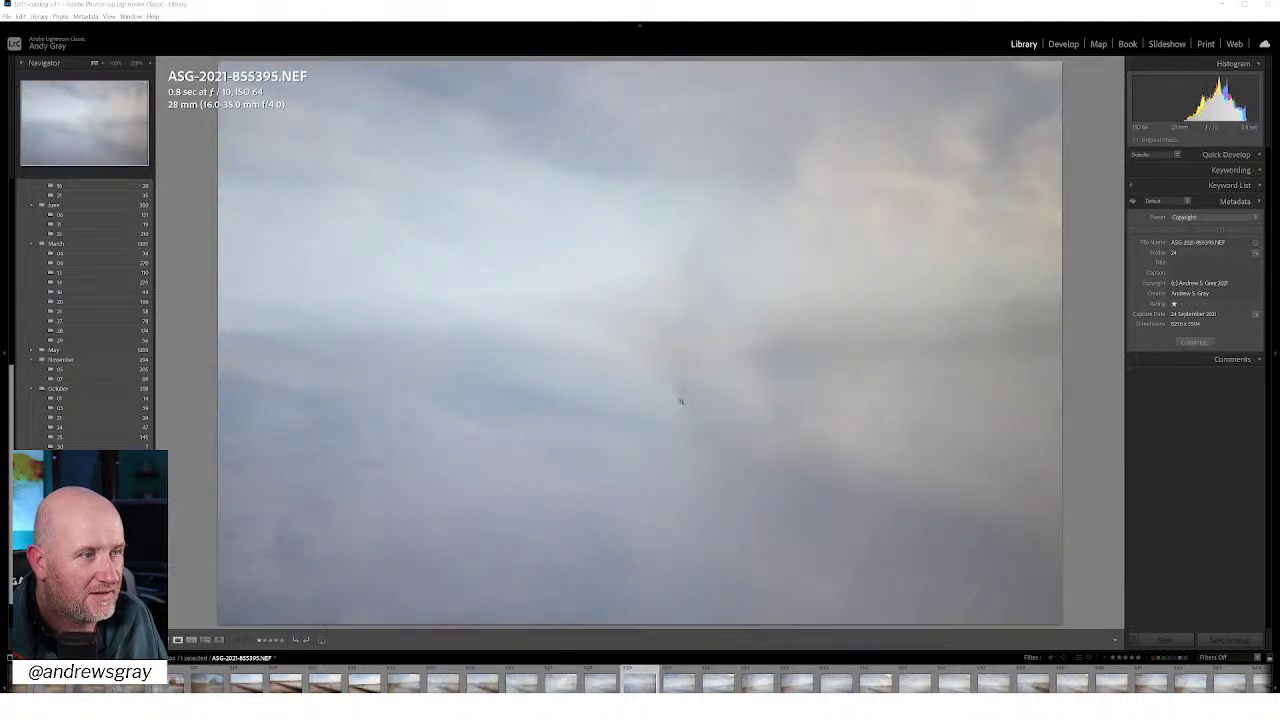
key("Right")
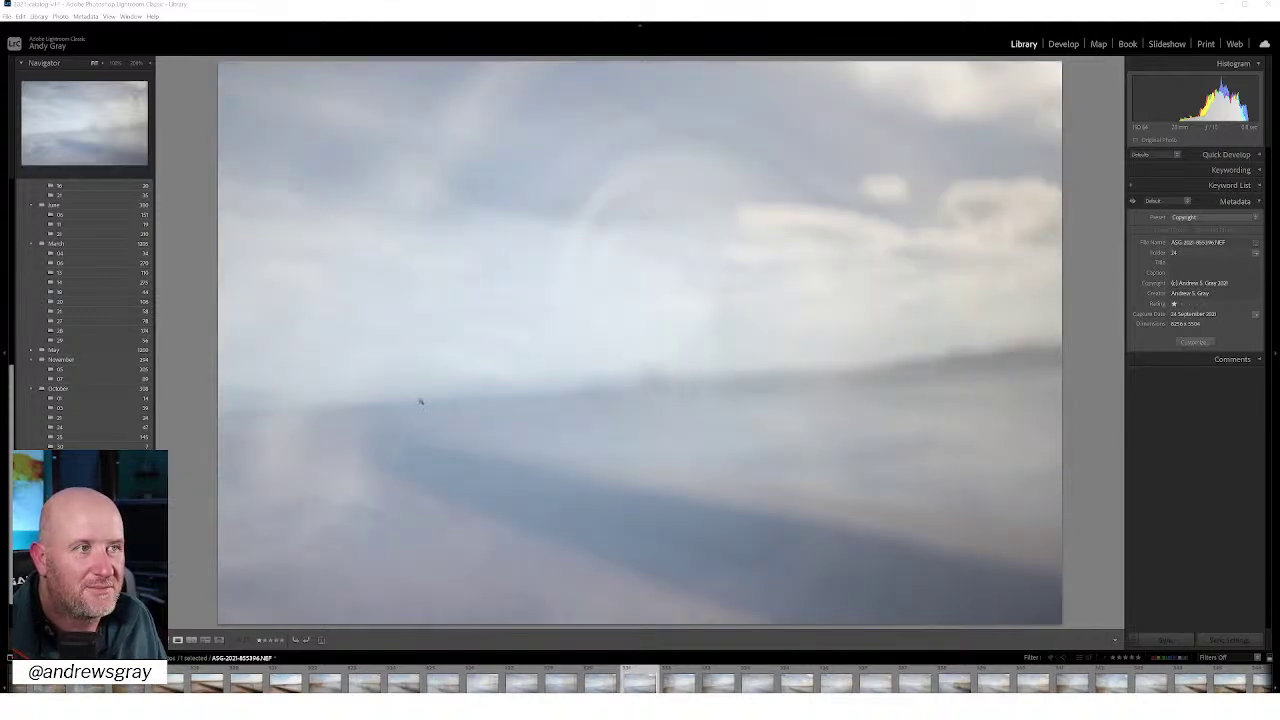
key("Right")
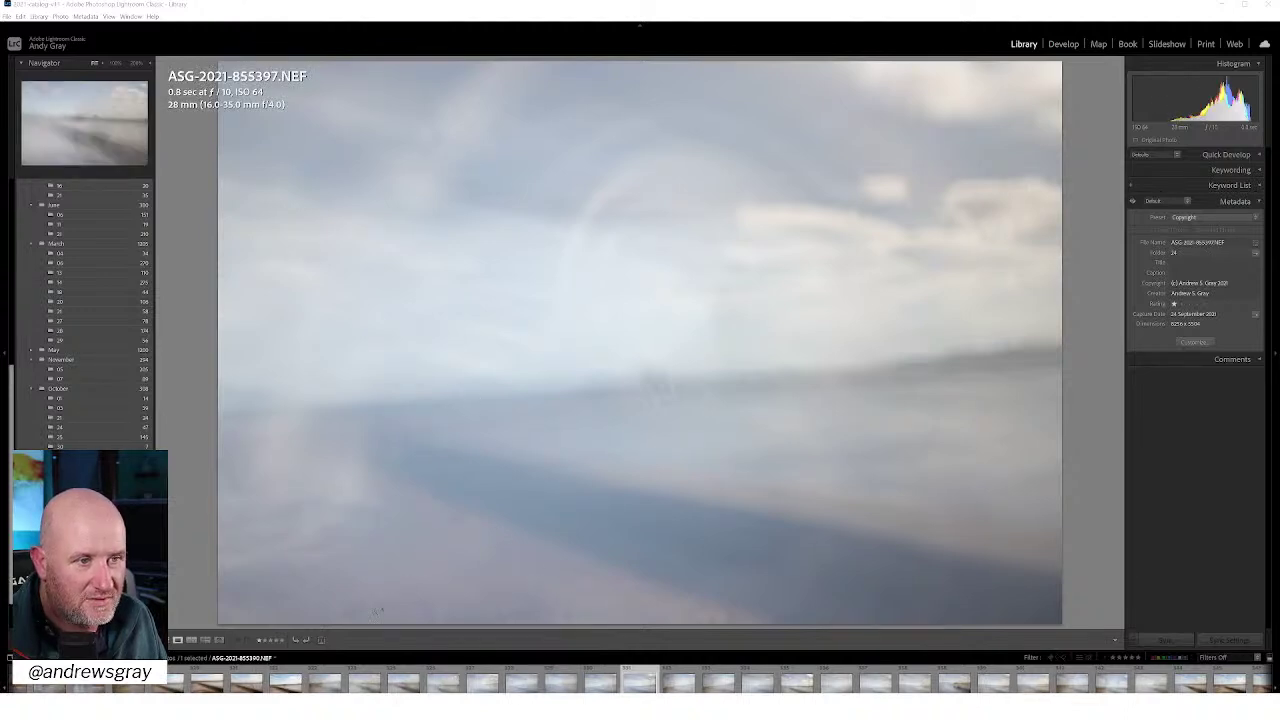
Select the five frames ASG-2021-855388.NEF to ASG-2021-855392.NEF and compare them, making ASG-2021-855391.NEF the active photo
left_click(324, 687)
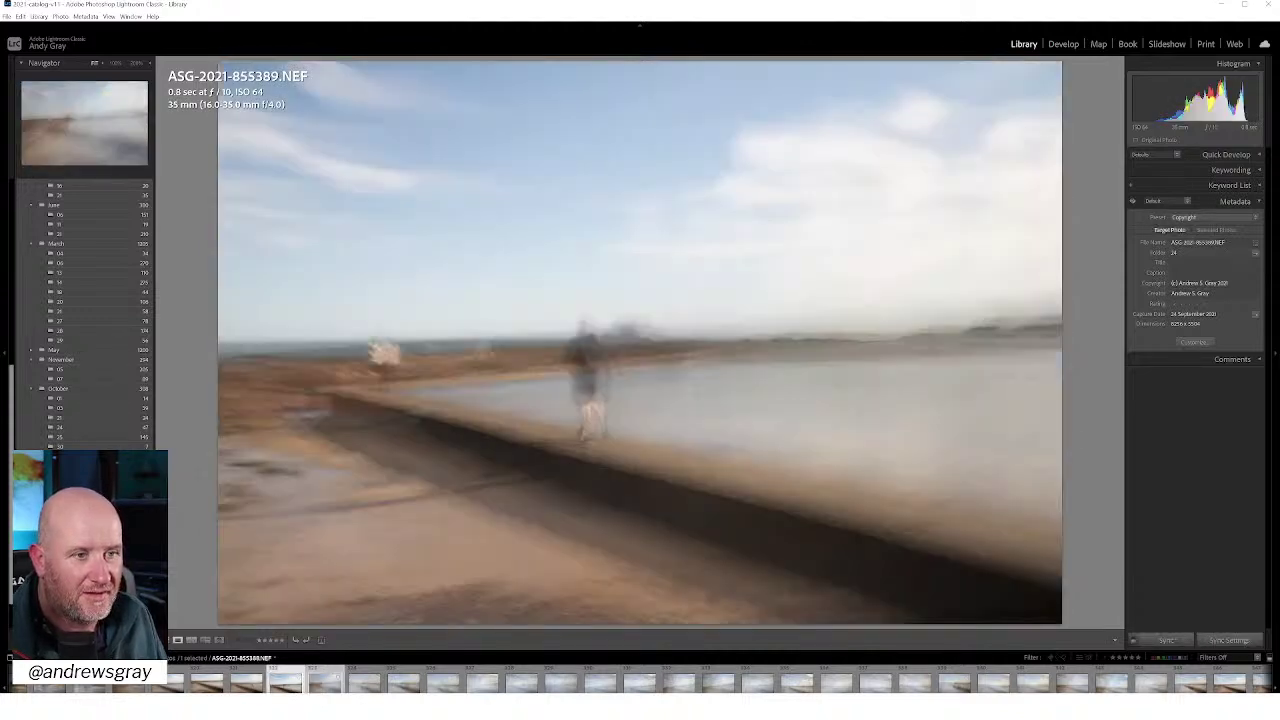
left_click(352, 690, "ctrl")
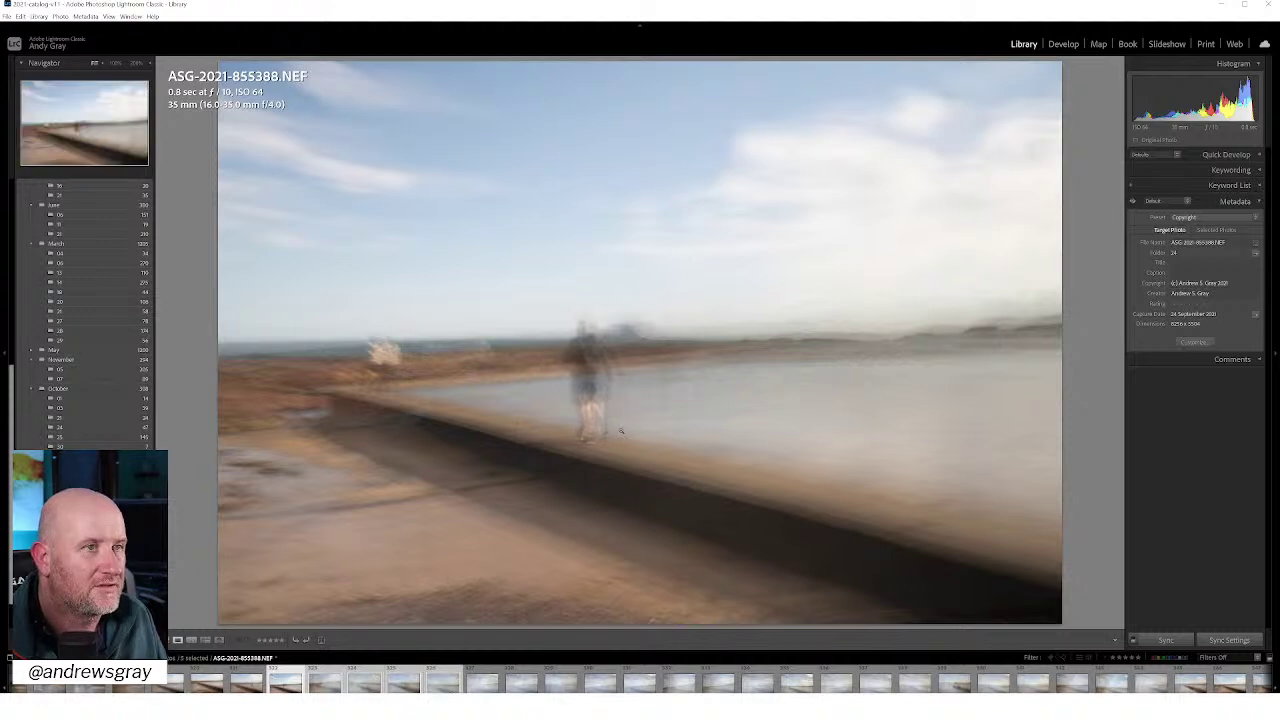
key("Right")
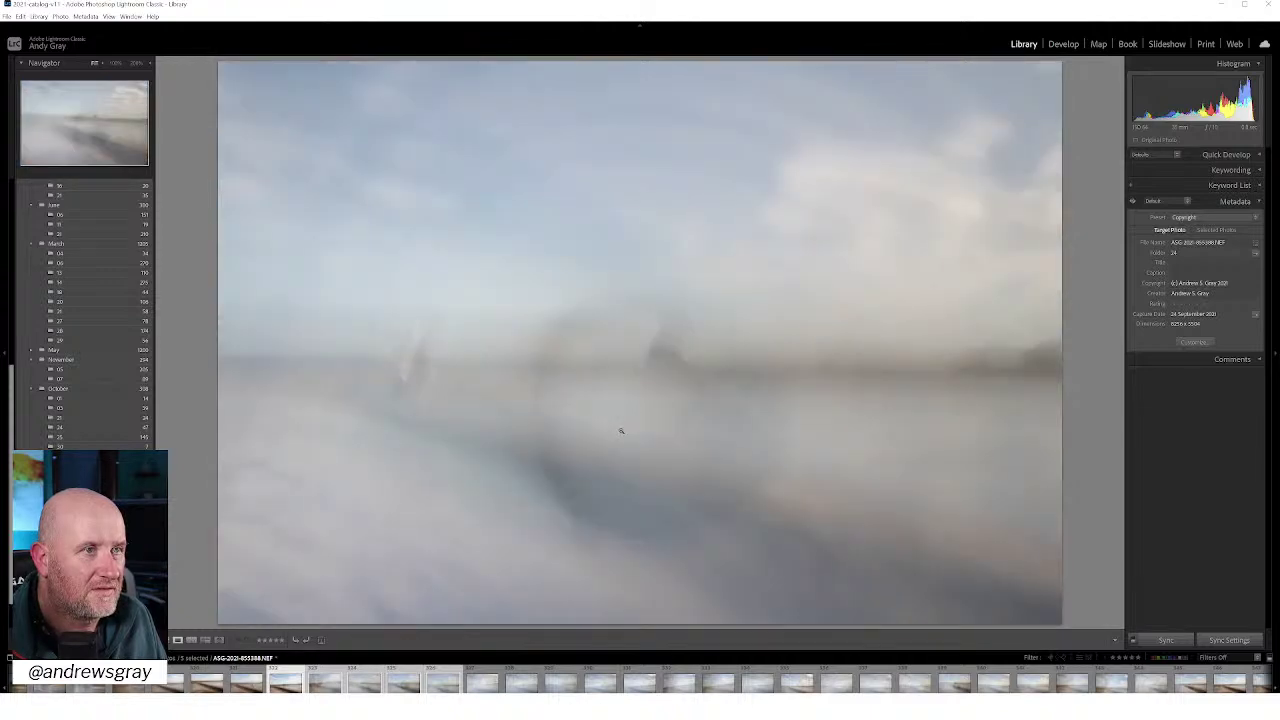
key("Right")
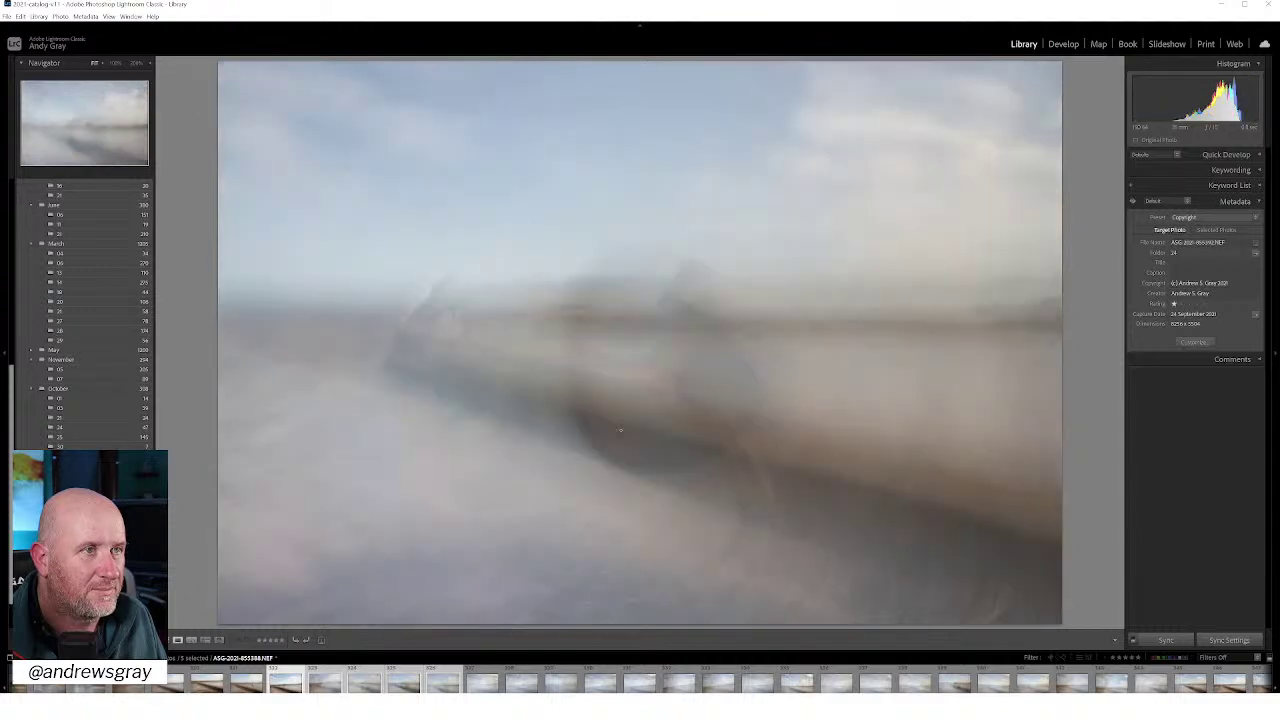
key("Right")
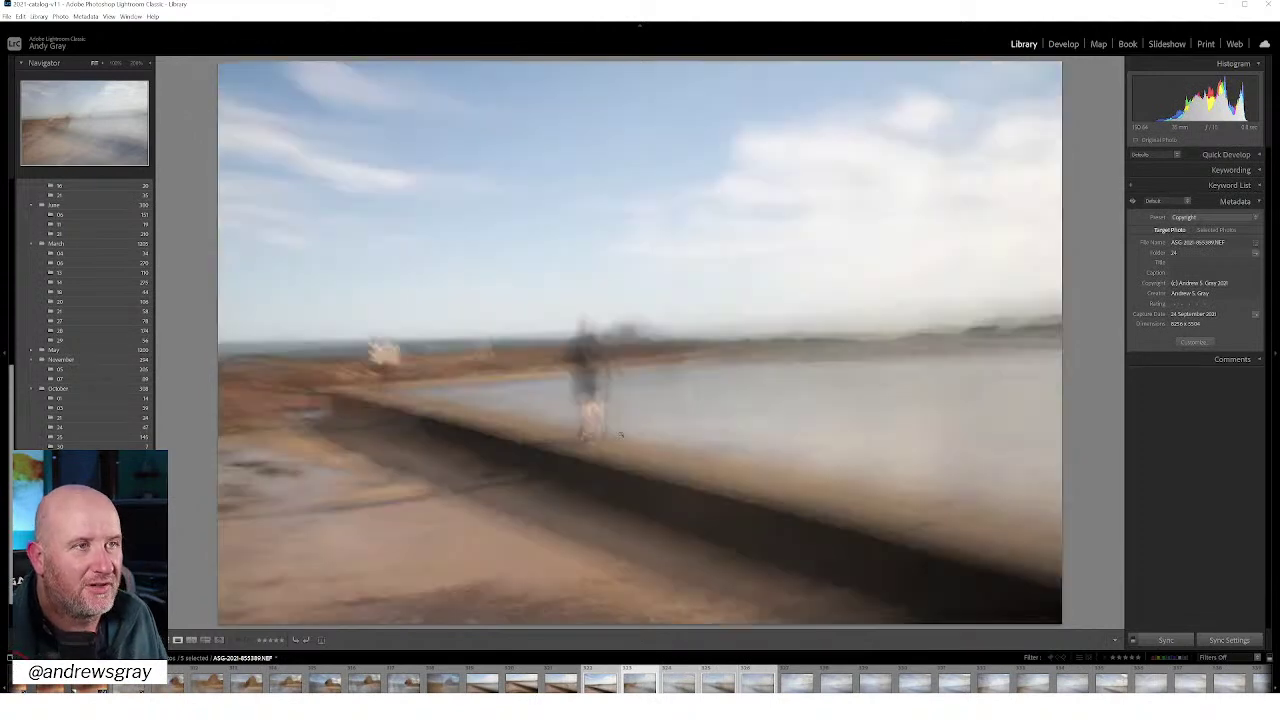
key("Right")
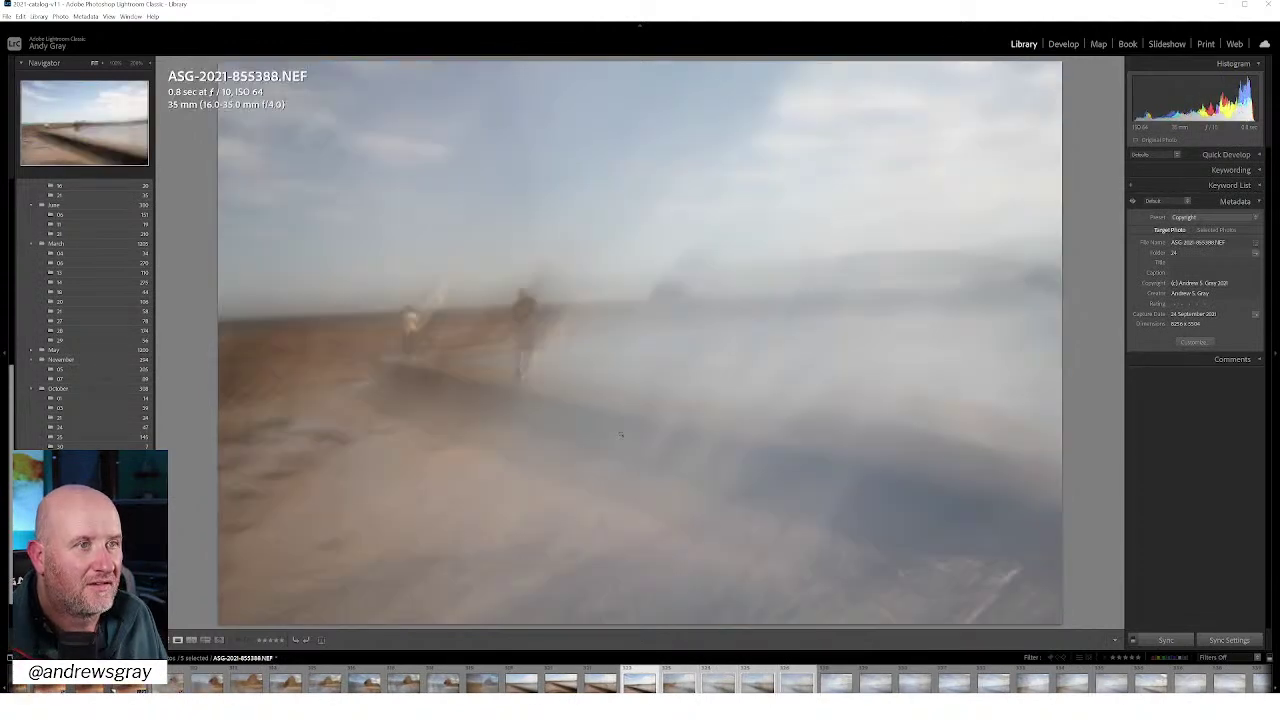
key("Right")
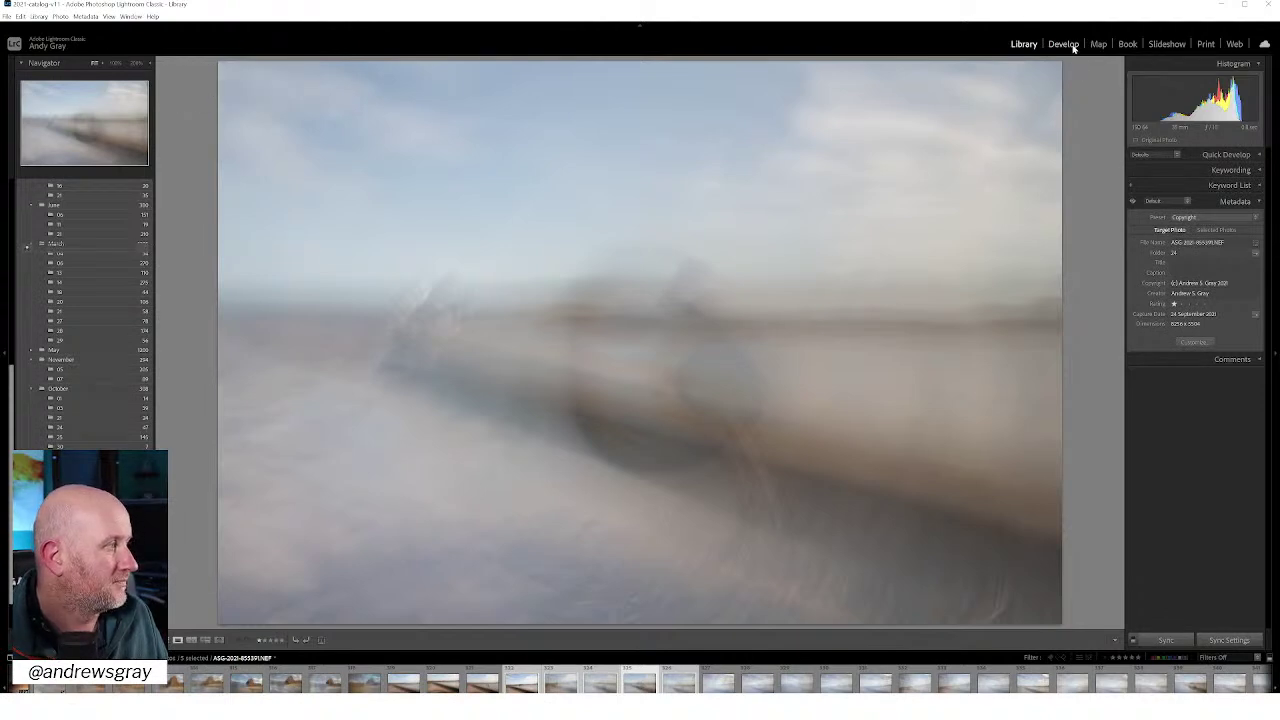
Open the active photo for developing, review its lens profile corrections and bring up the basic adjustments
left_click(1063, 44)
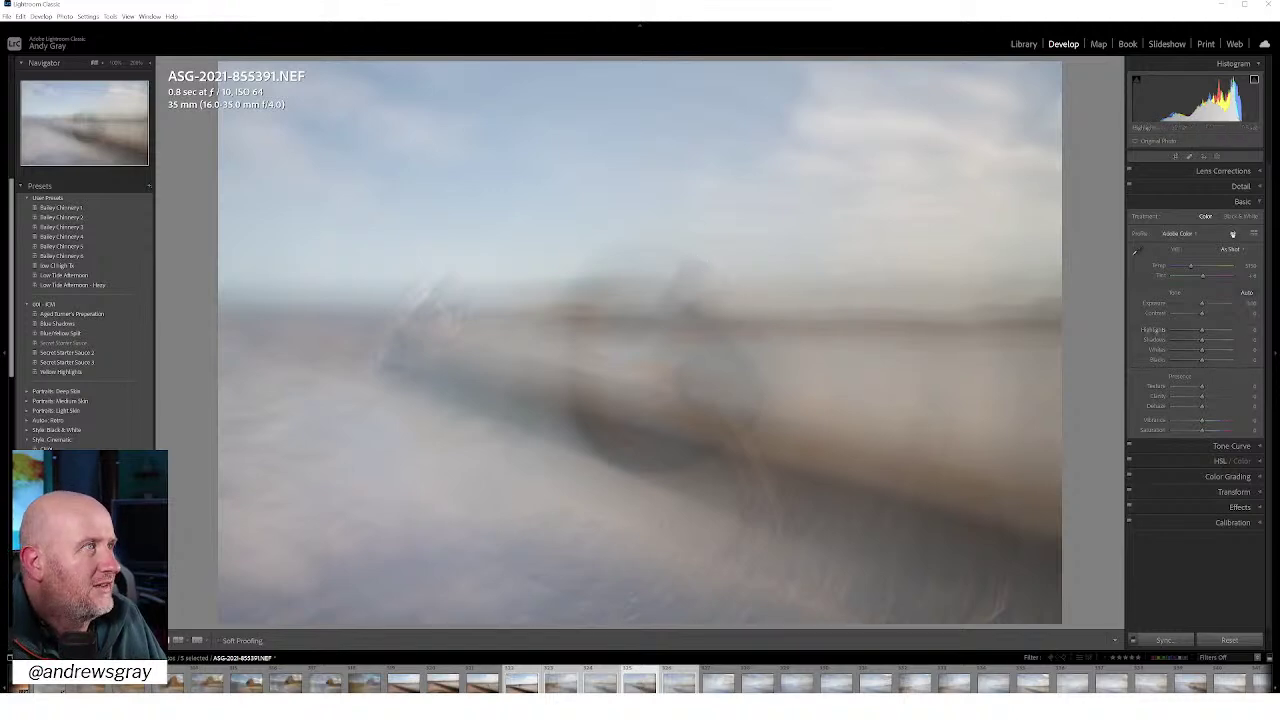
left_click(1215, 172)
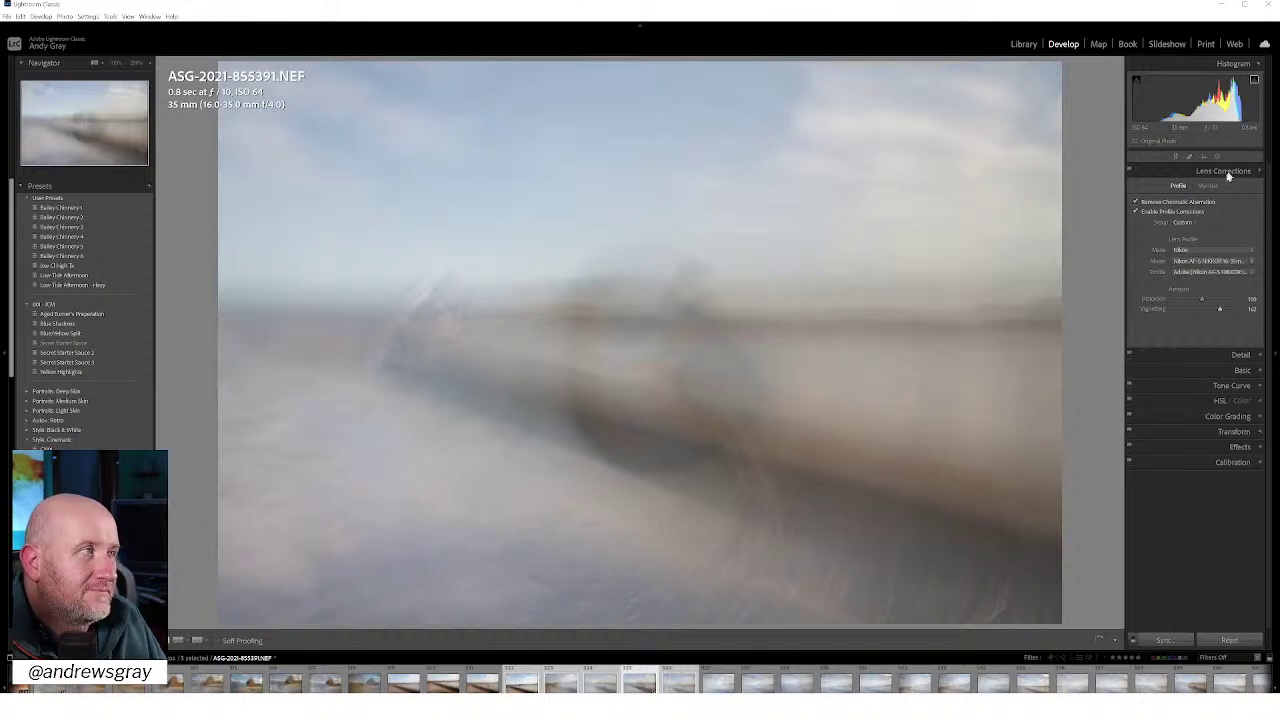
left_click(1226, 171)
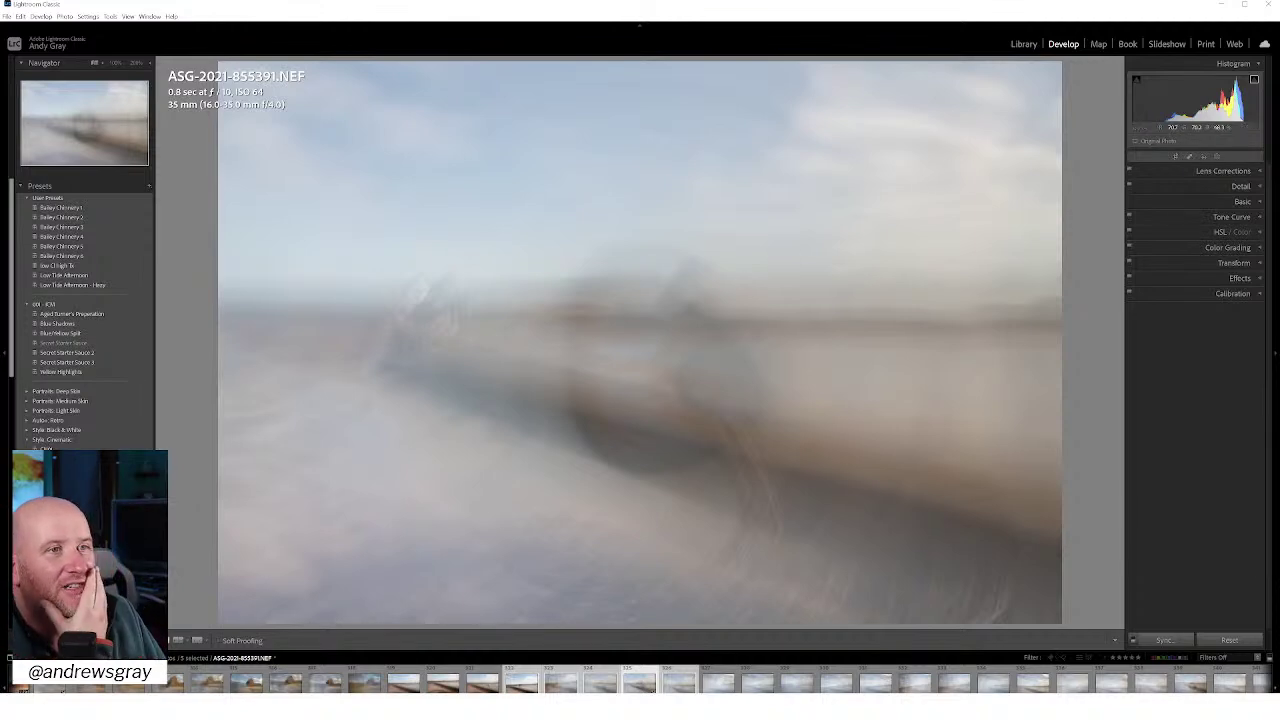
left_click(1244, 201)
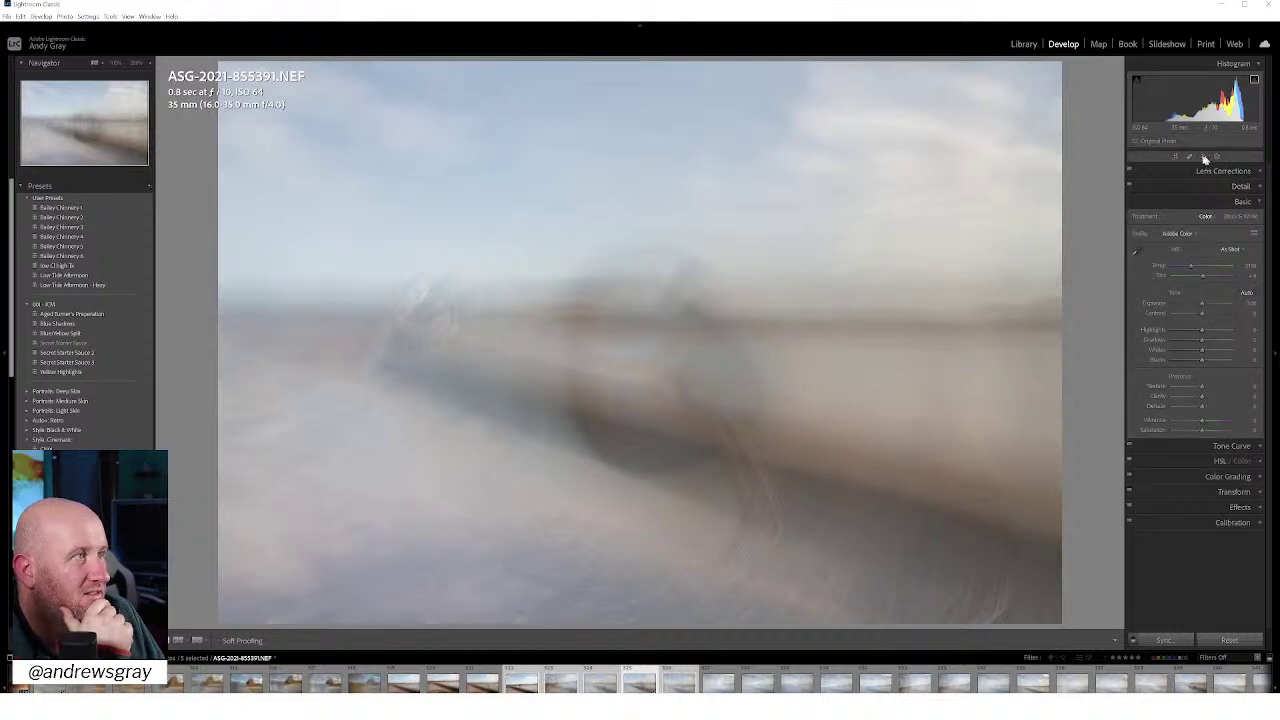
Heal the dust spot in the upper-right sky and the one on the left below the horizon, using Visualize Spots to find them
left_click(1190, 157)
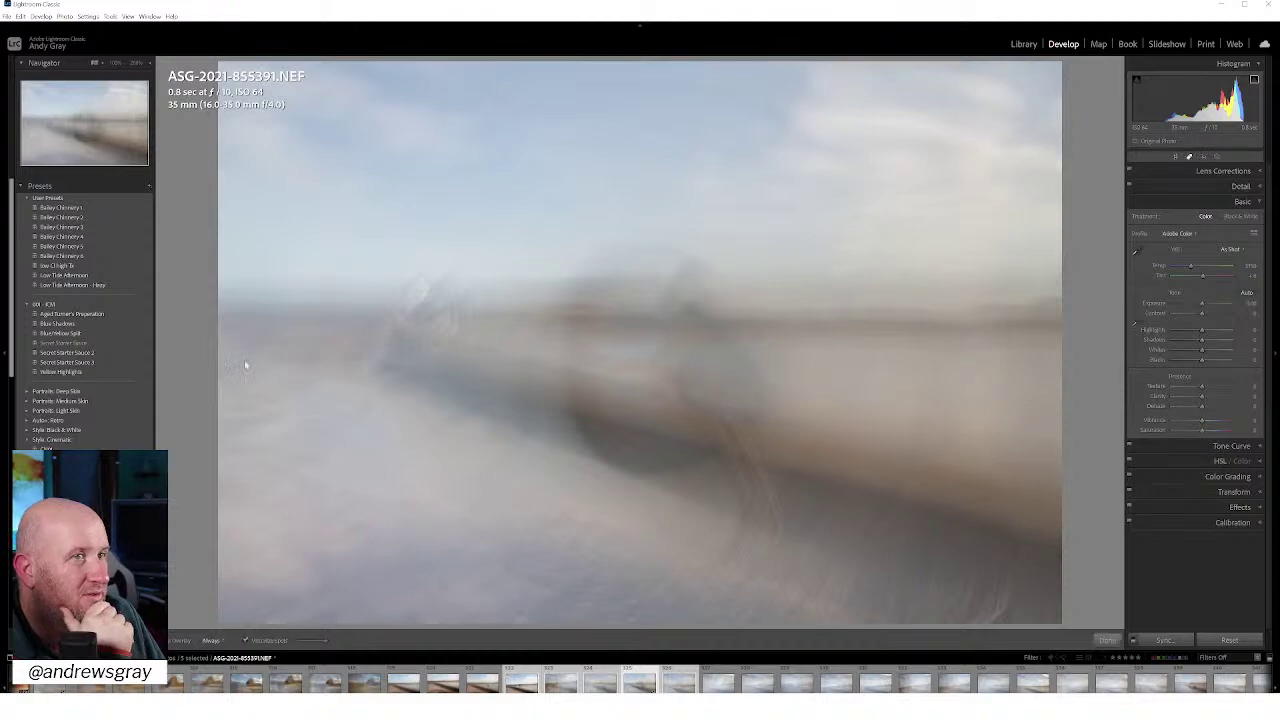
key("a")
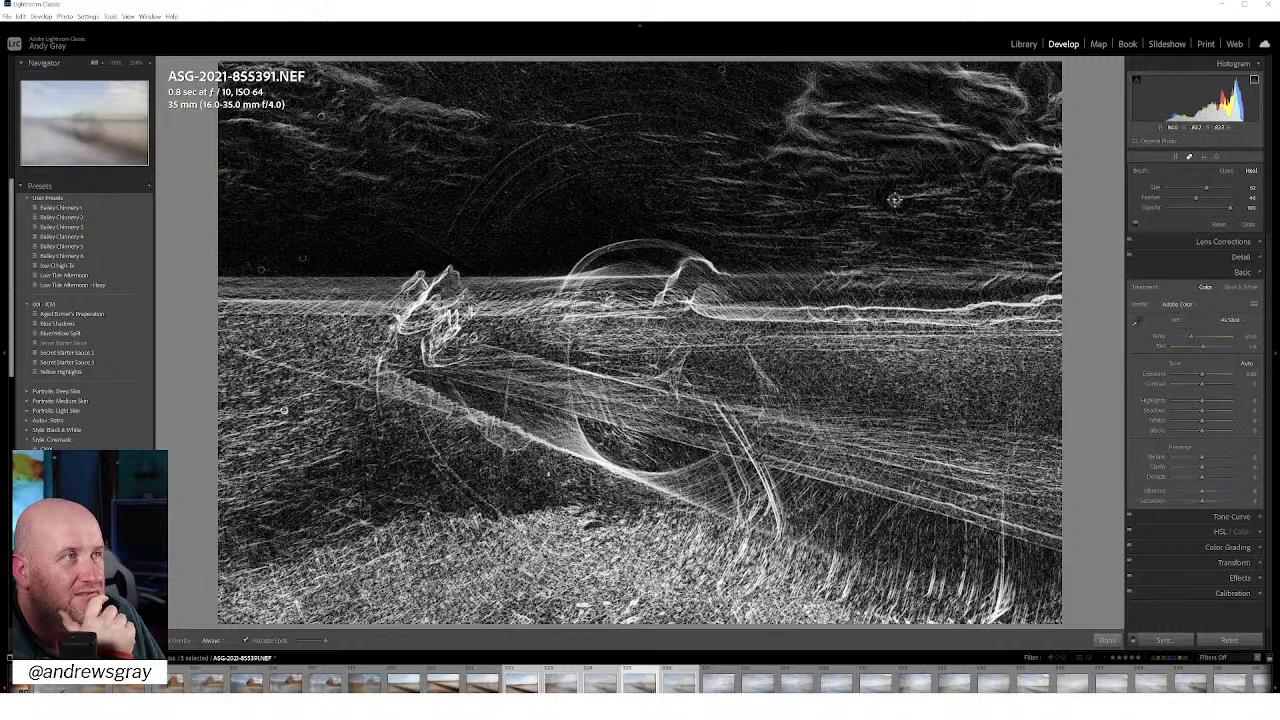
left_click(894, 200)
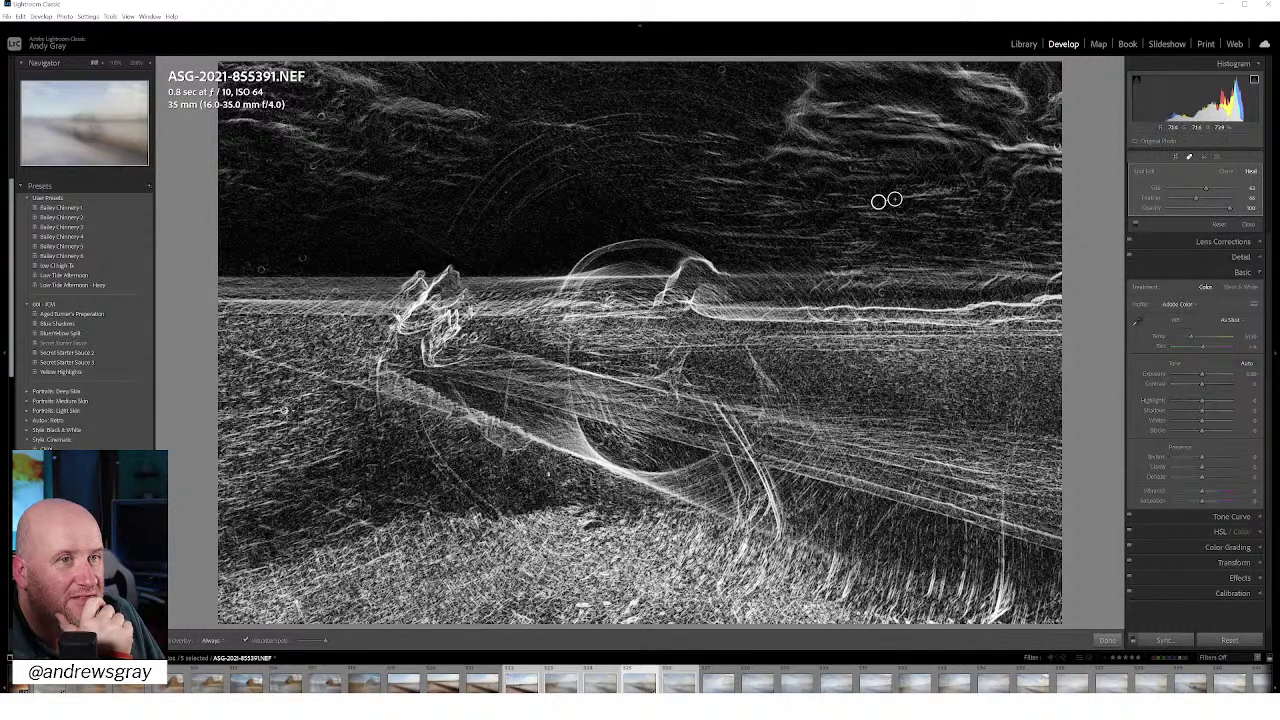
left_click(284, 410)
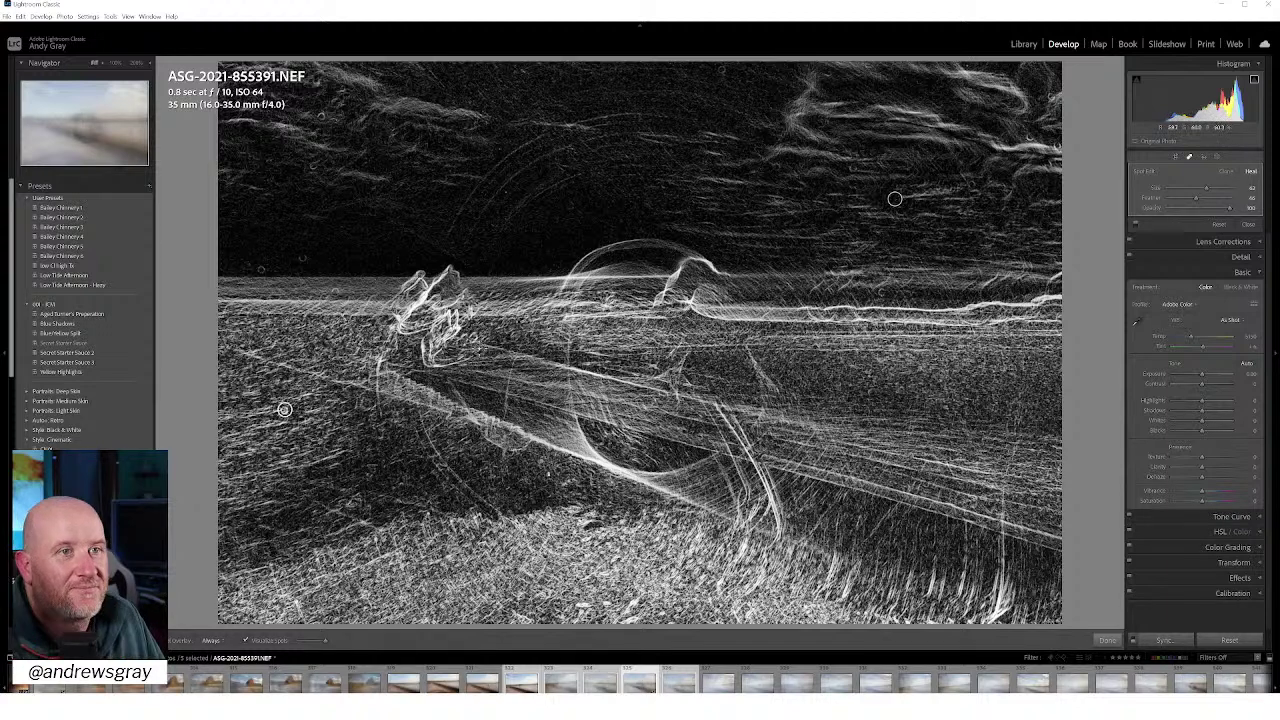
left_click(1106, 640)
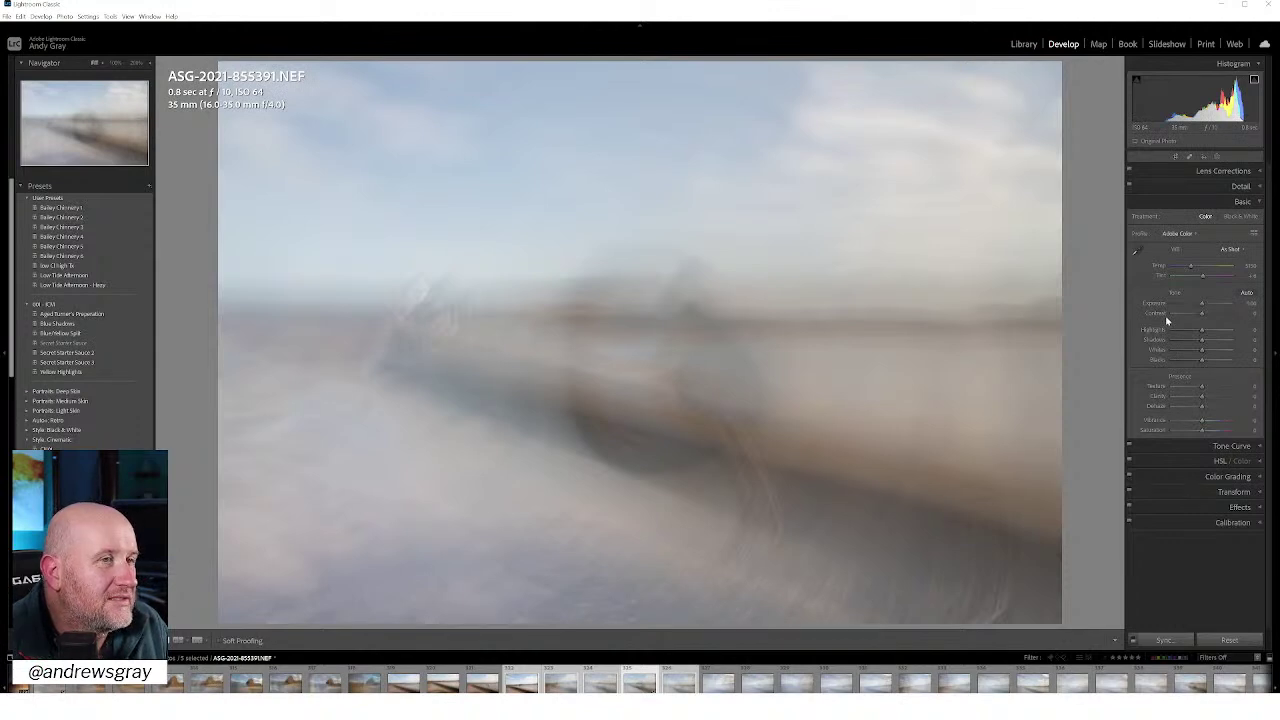
Apply automatic tone and Auto white balance to the photo, cool its temperature slightly and raise the contrast to +34
key("ctrl+u")
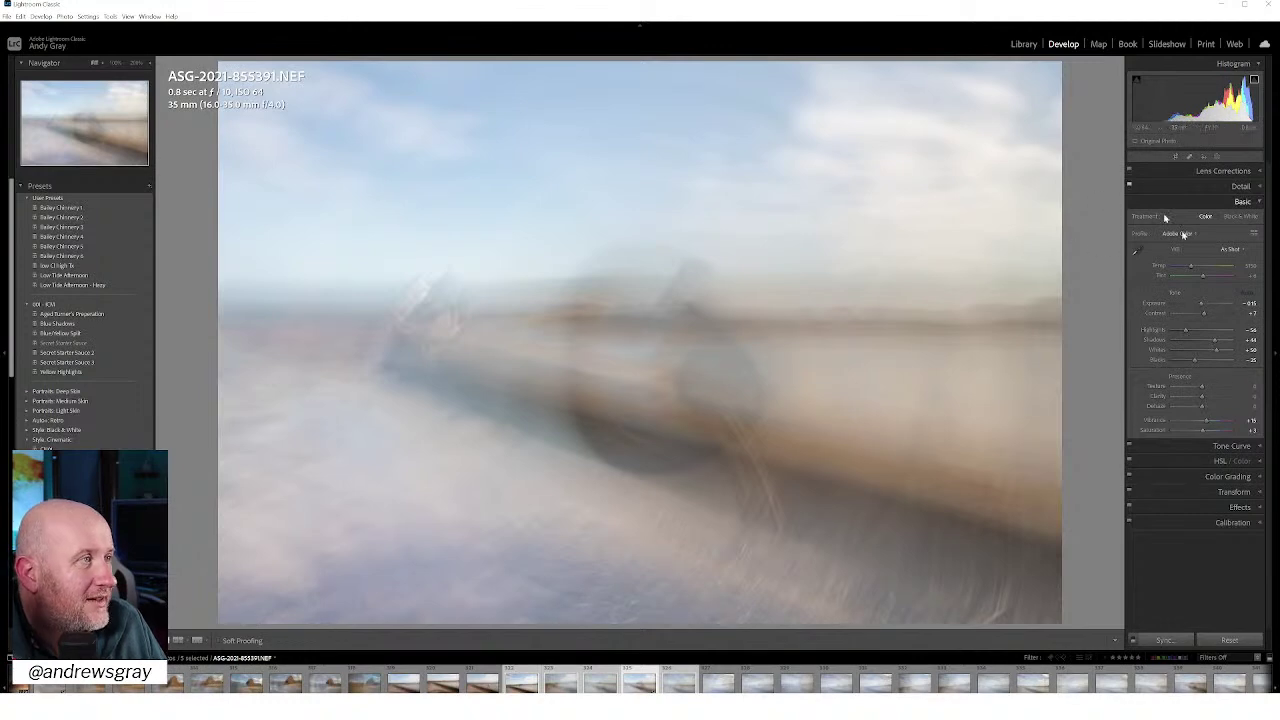
left_click(1226, 250)
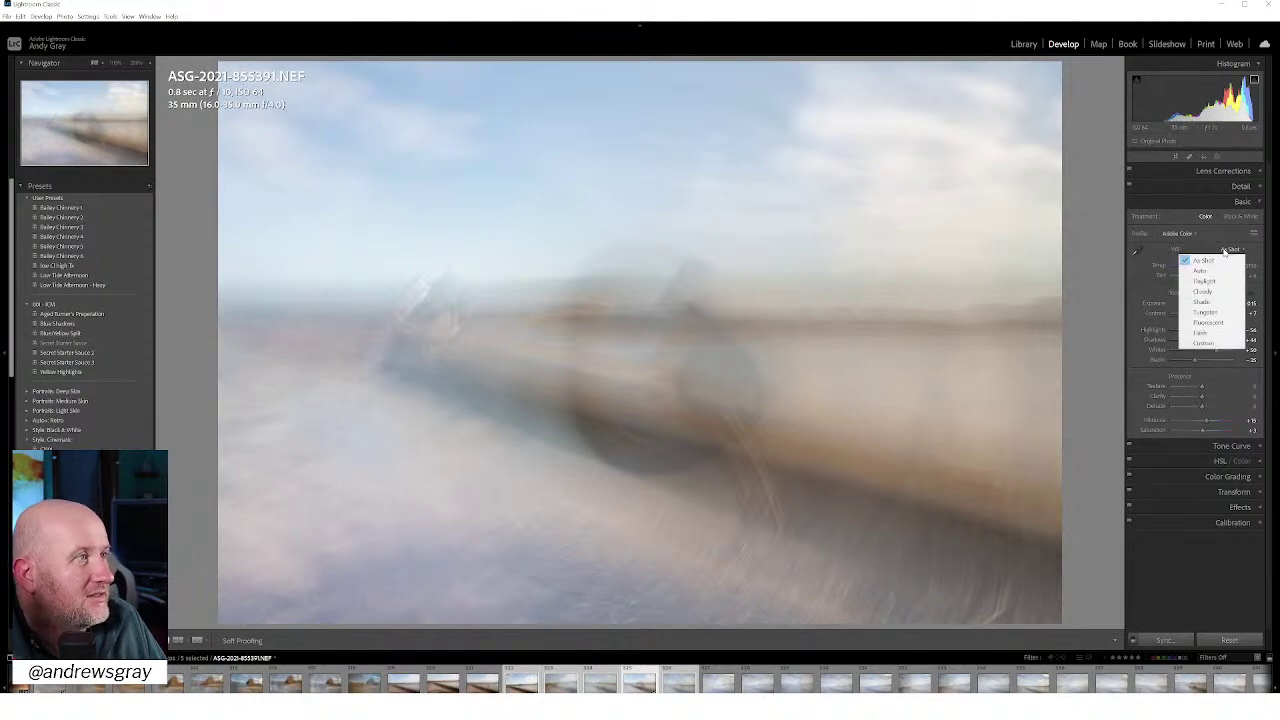
left_click(1217, 271)
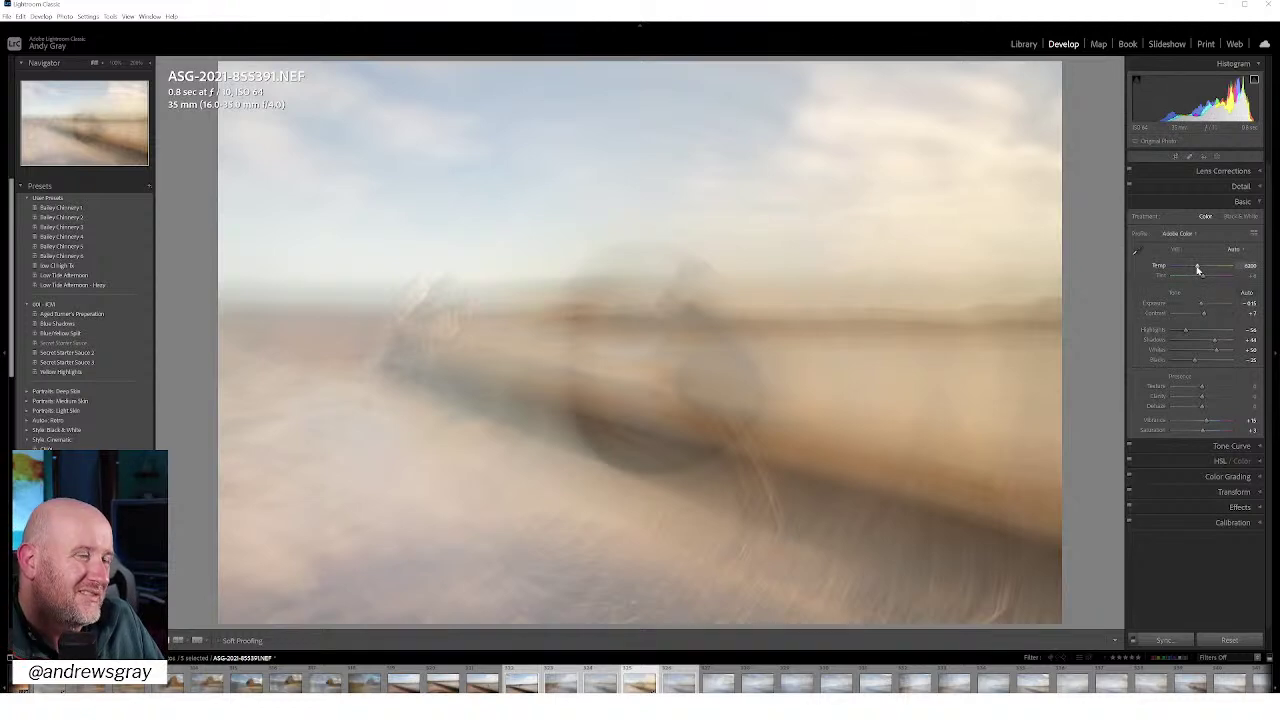
left_click_drag(1198, 270, 1195, 270)
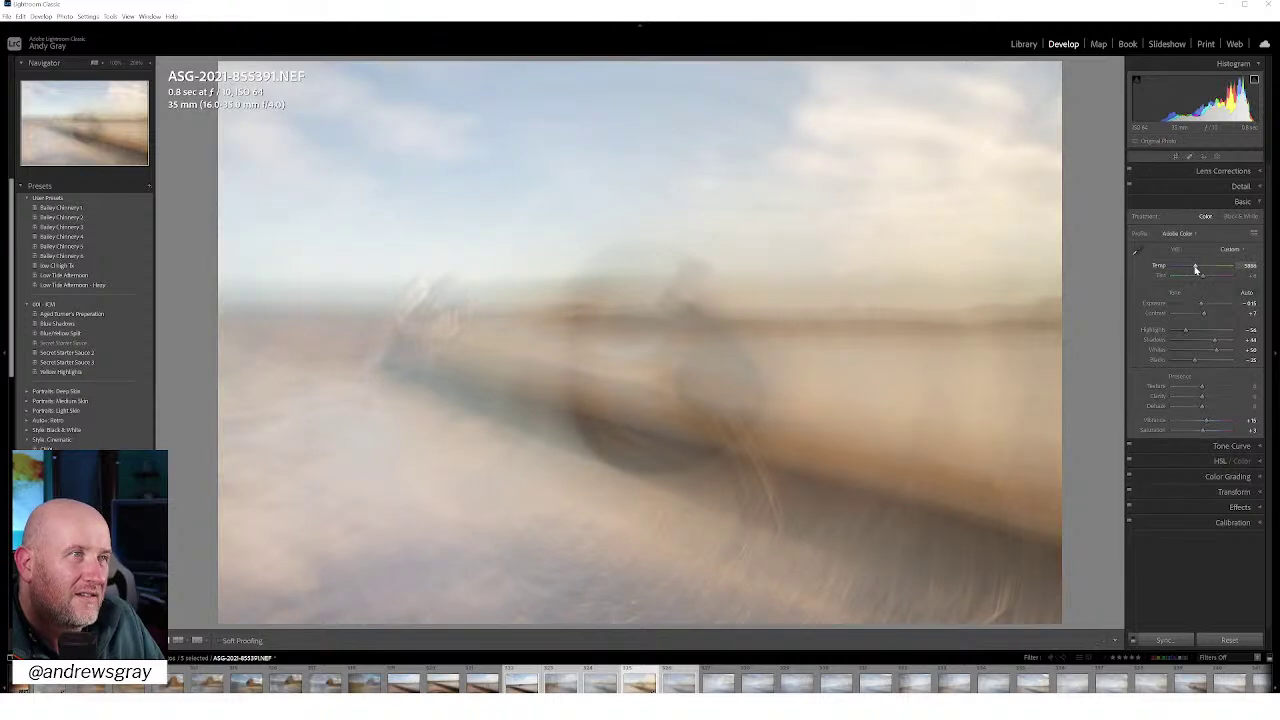
left_click(1214, 314)
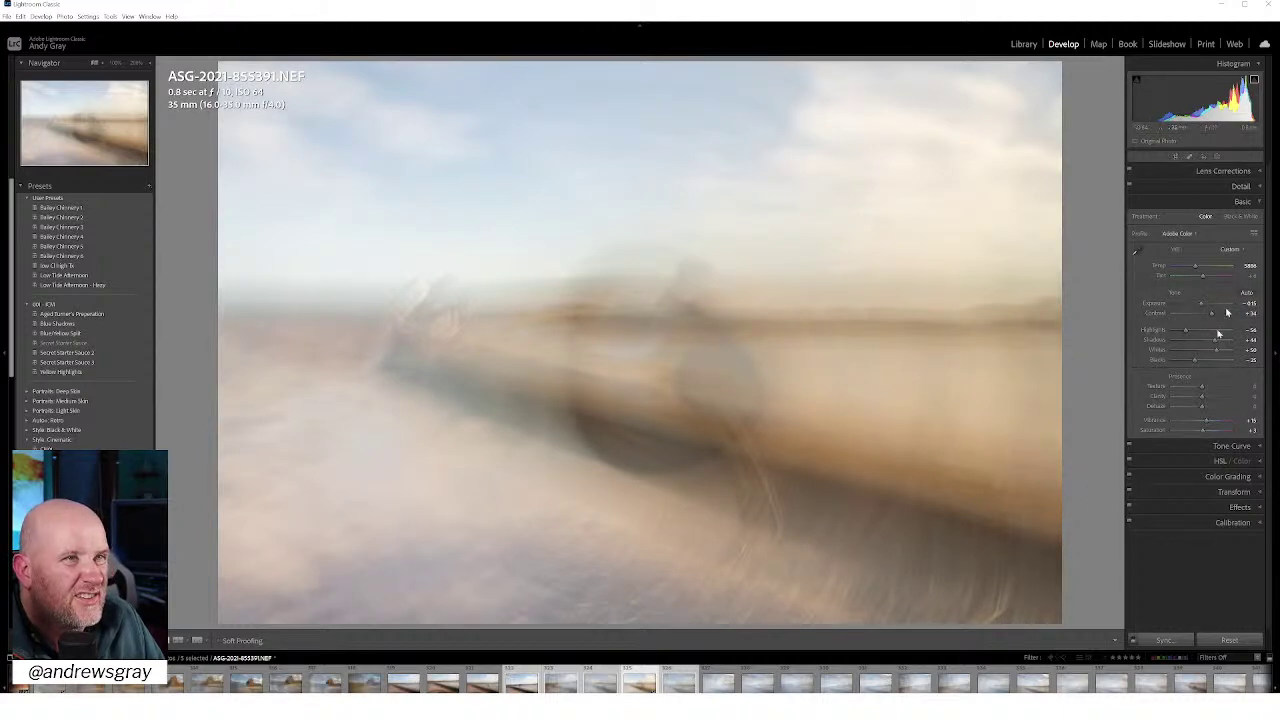
Set luminance noise reduction to about 50 and synchronize the develop settings, excluding masking, across the five selected photos
left_click(1240, 188)
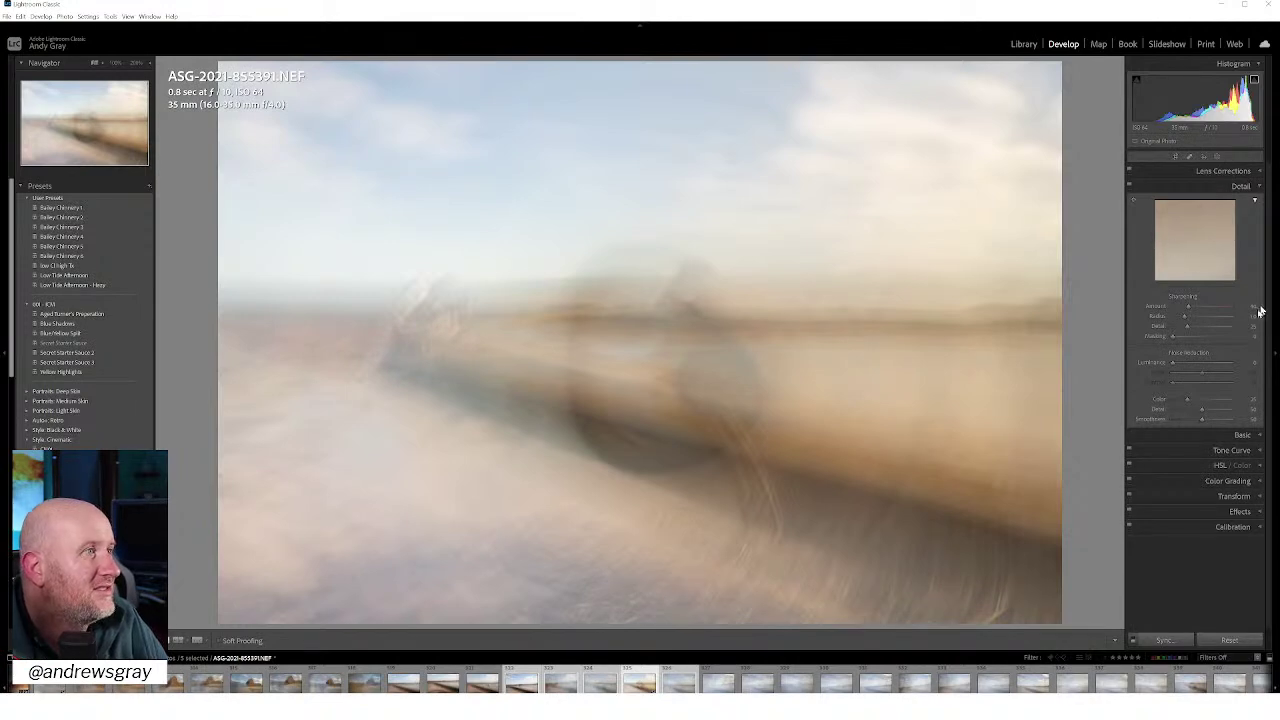
left_click(1202, 363)
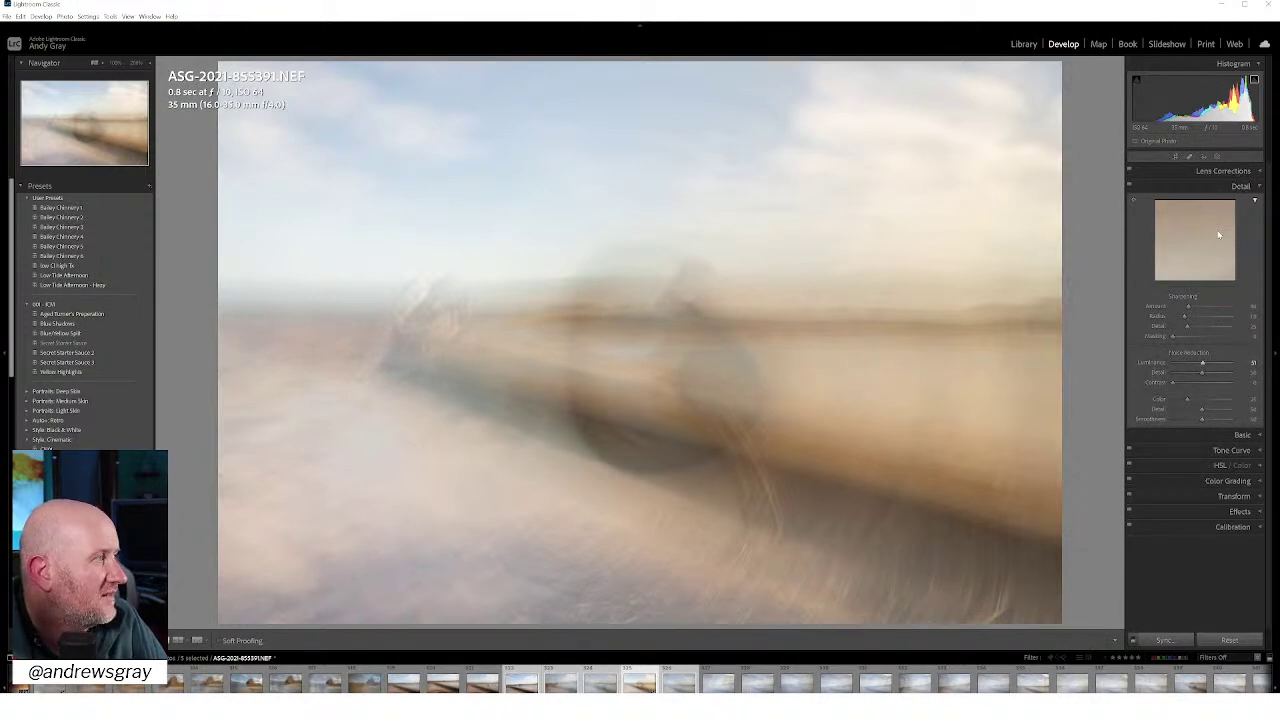
key("ctrl+5")
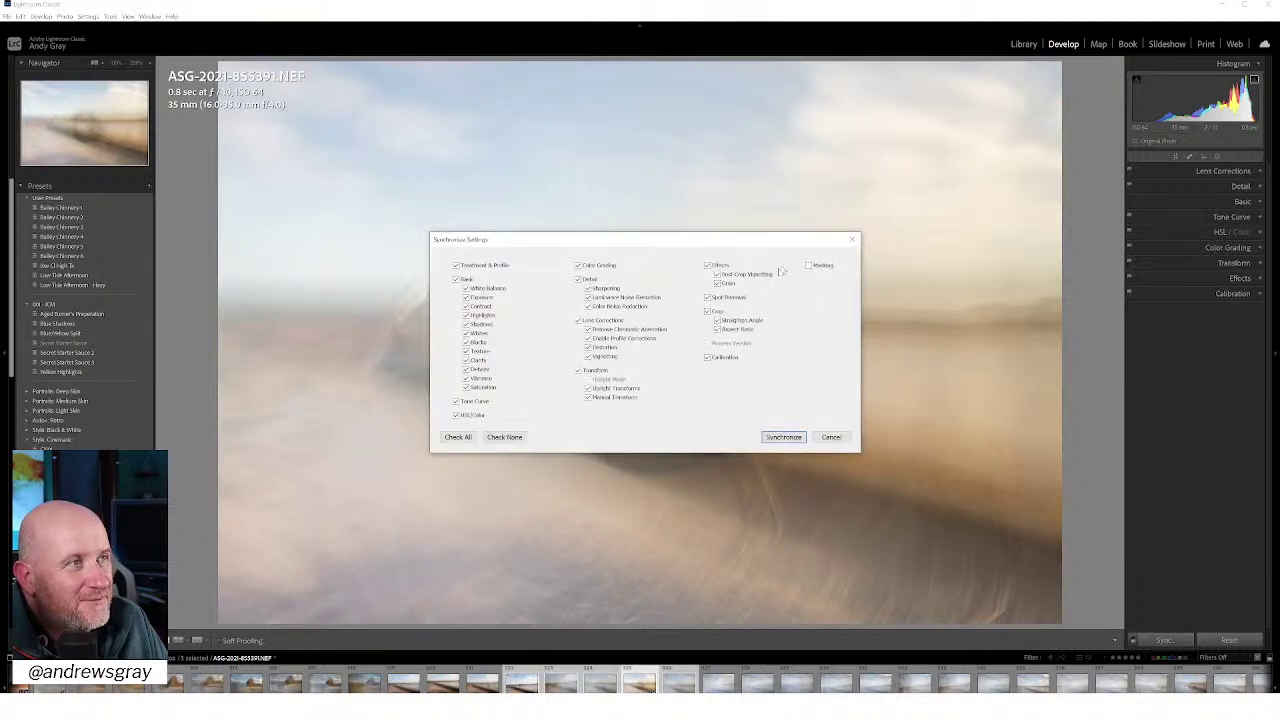
left_click(791, 438)
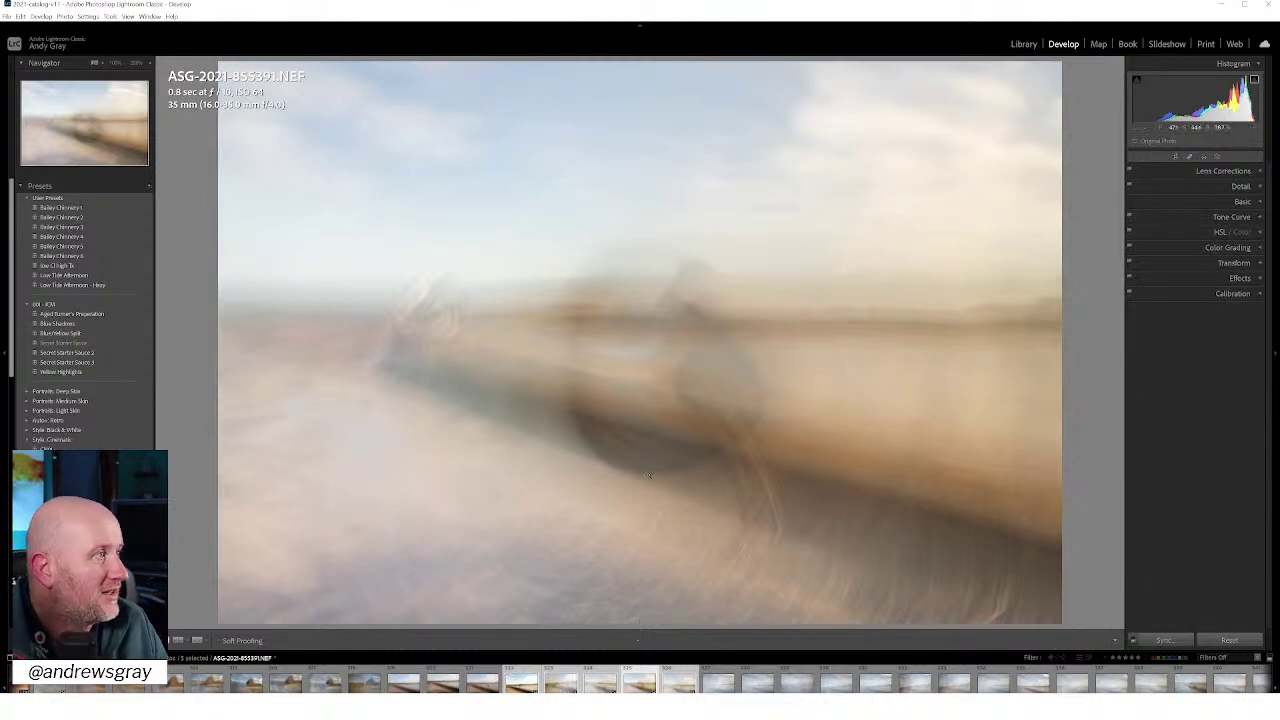
Open the five selected photos as layers in a single Photoshop document
right_click(643, 370)
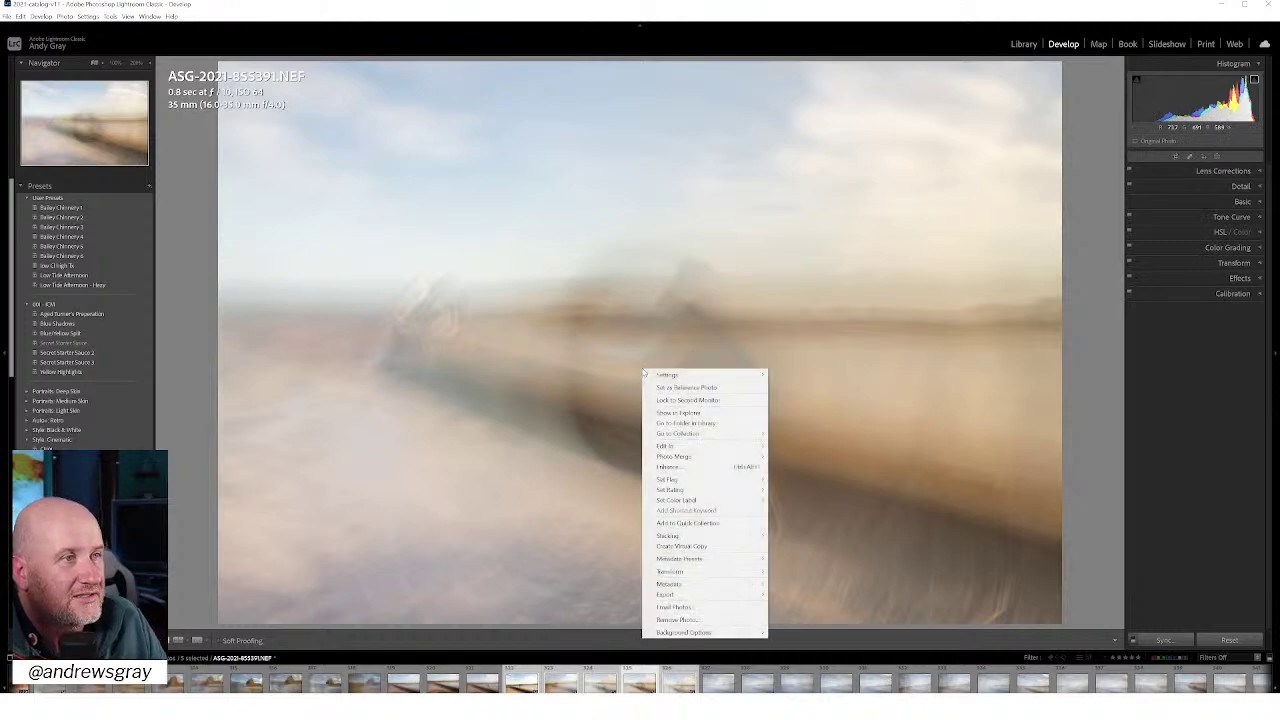
mouse_move(660, 446)
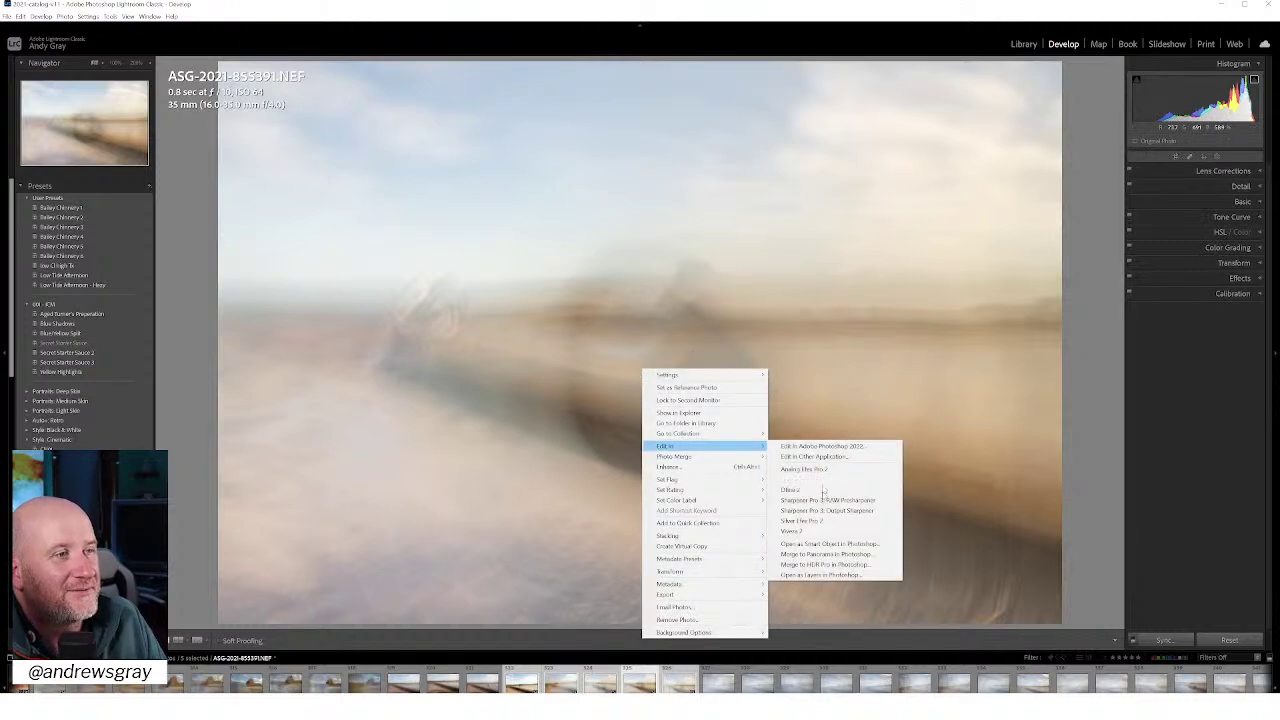
left_click(828, 575)
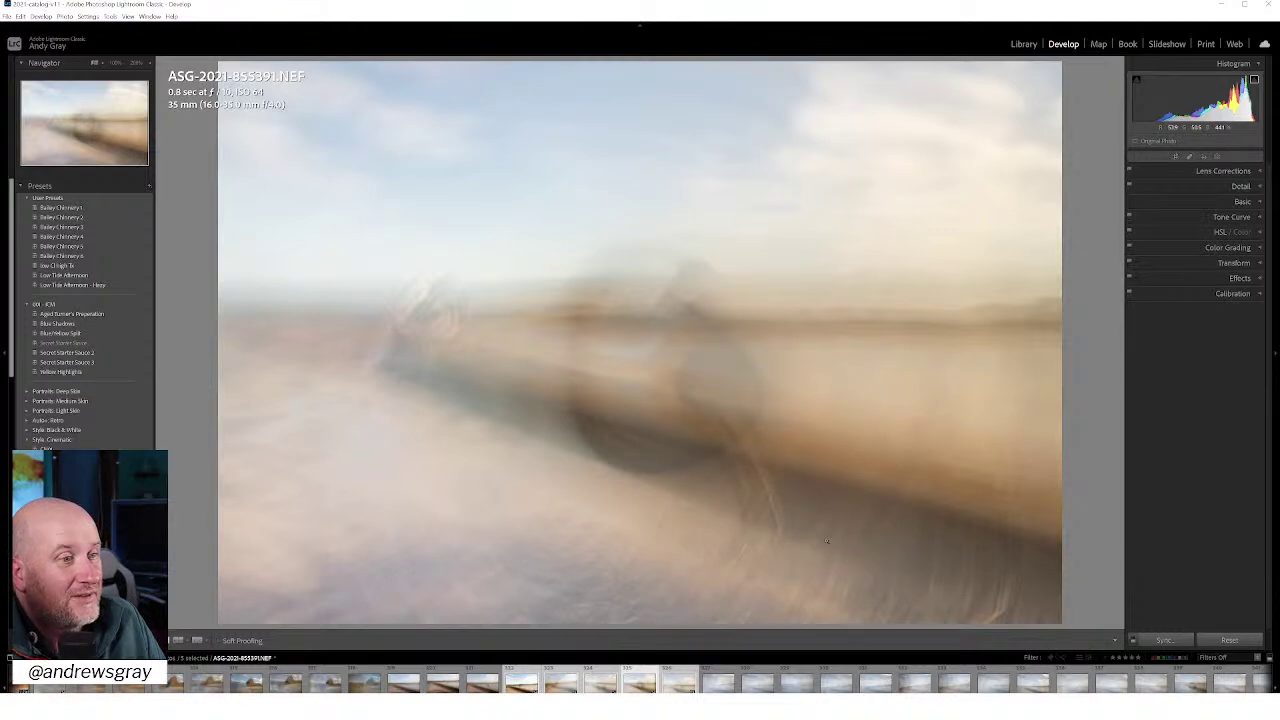
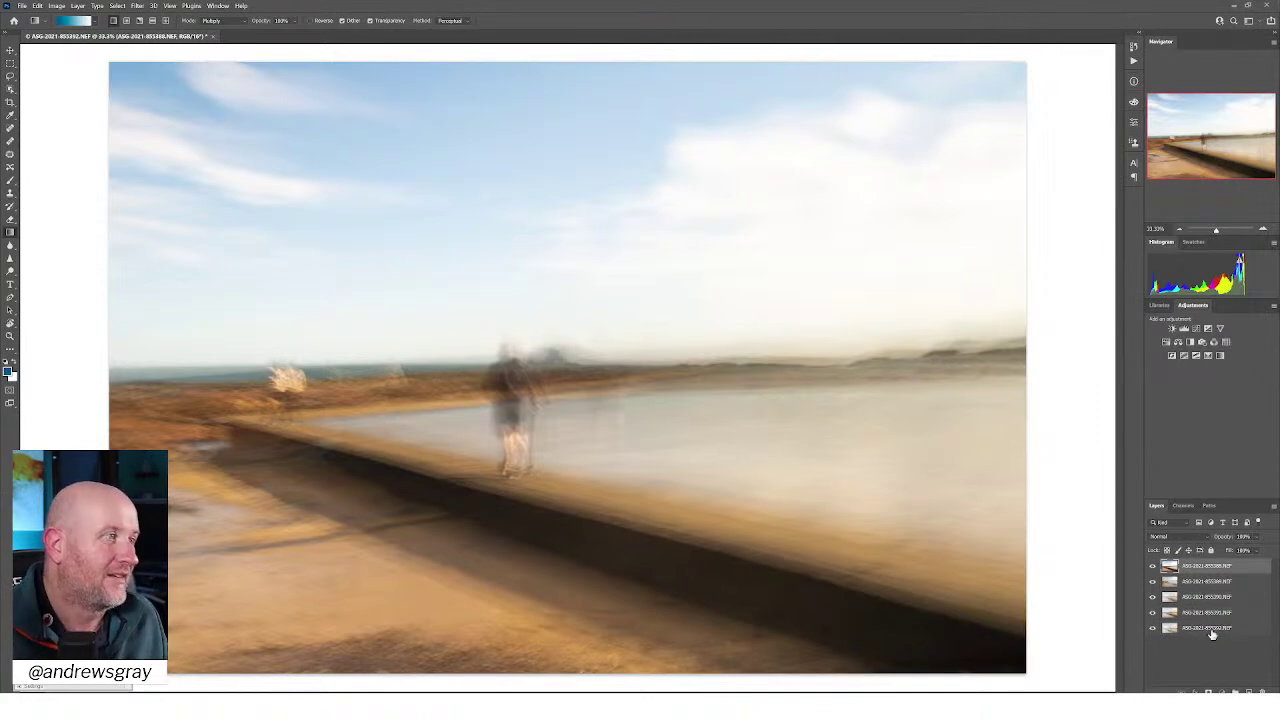
Select all five photo layers and set their blend mode to Soft Light
left_click(1212, 630, "shift")
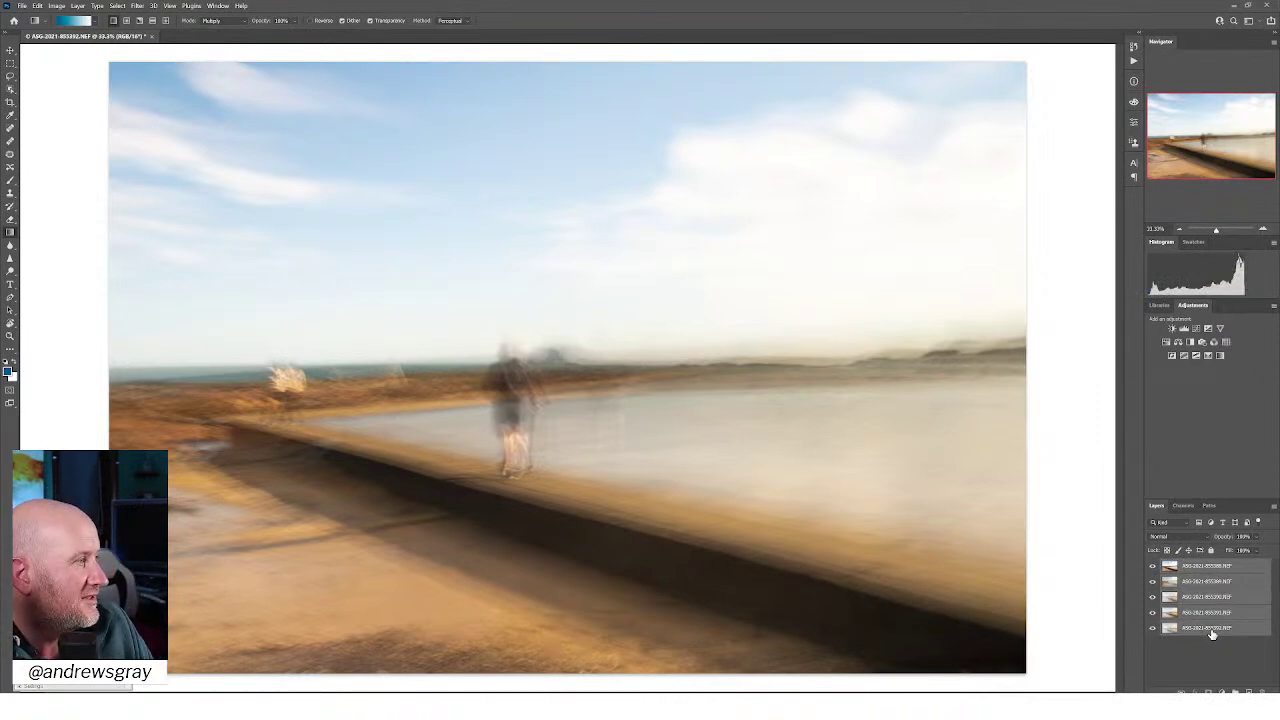
left_click(1189, 540)
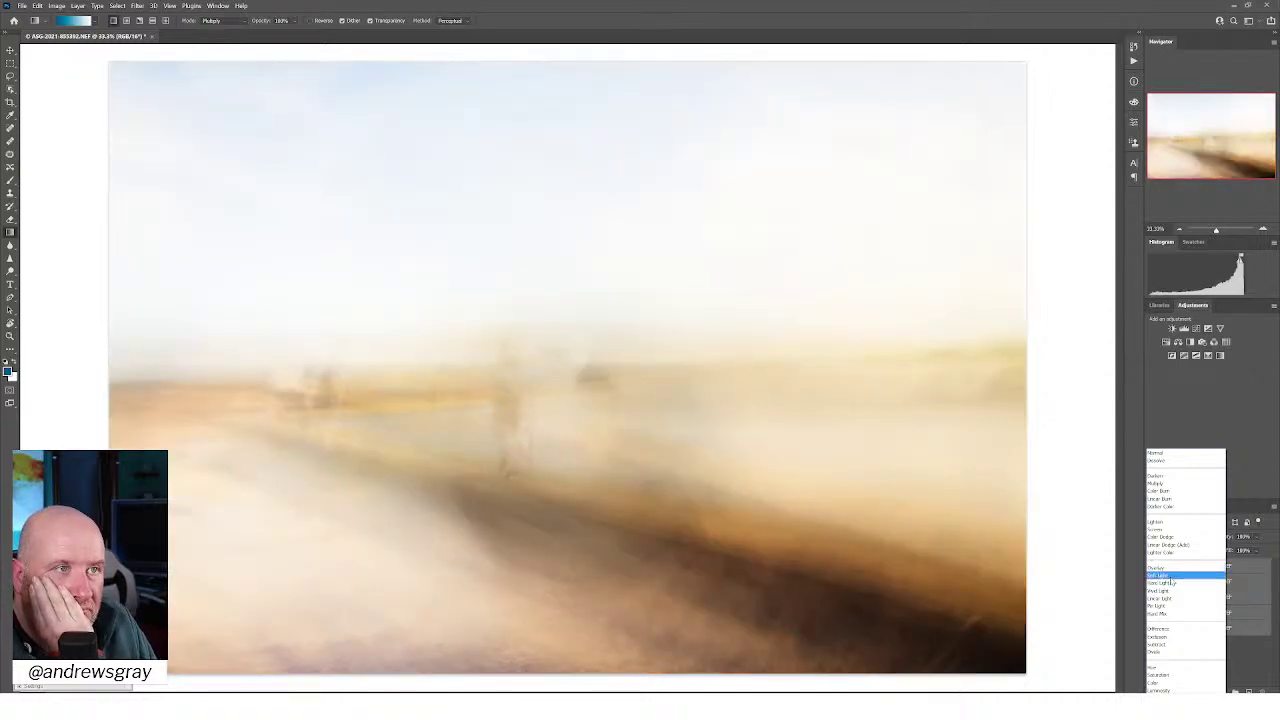
left_click(1170, 579)
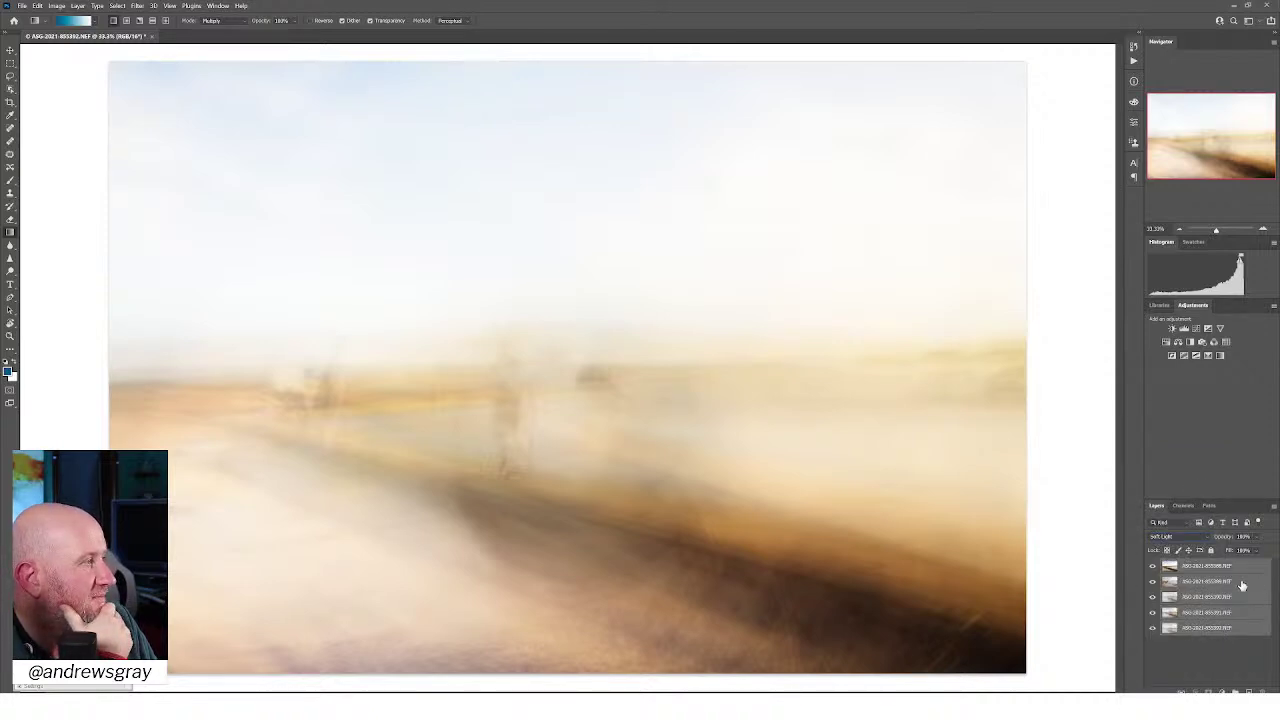
Hide the upper four photo layers, leaving only the bottom layer ASG-2021-855392.NEF visible
left_click(1153, 567)
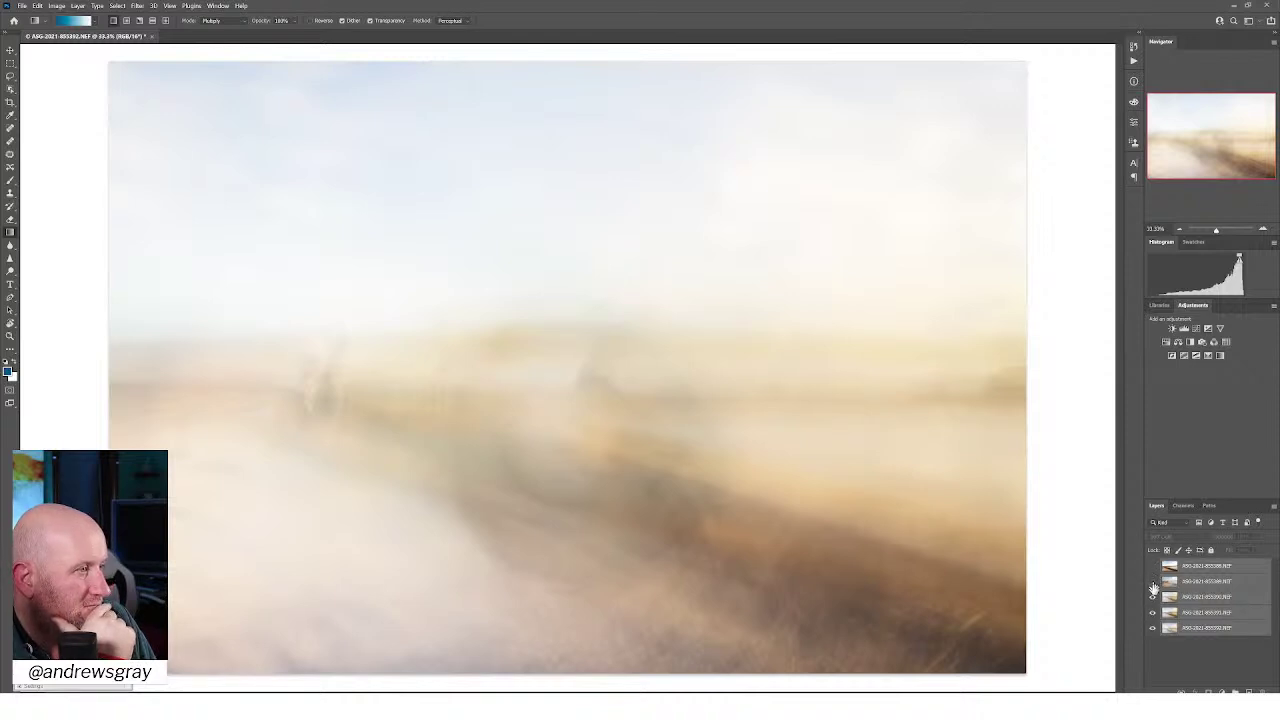
left_click(1152, 582)
left_click(1152, 598)
left_click(1153, 612)
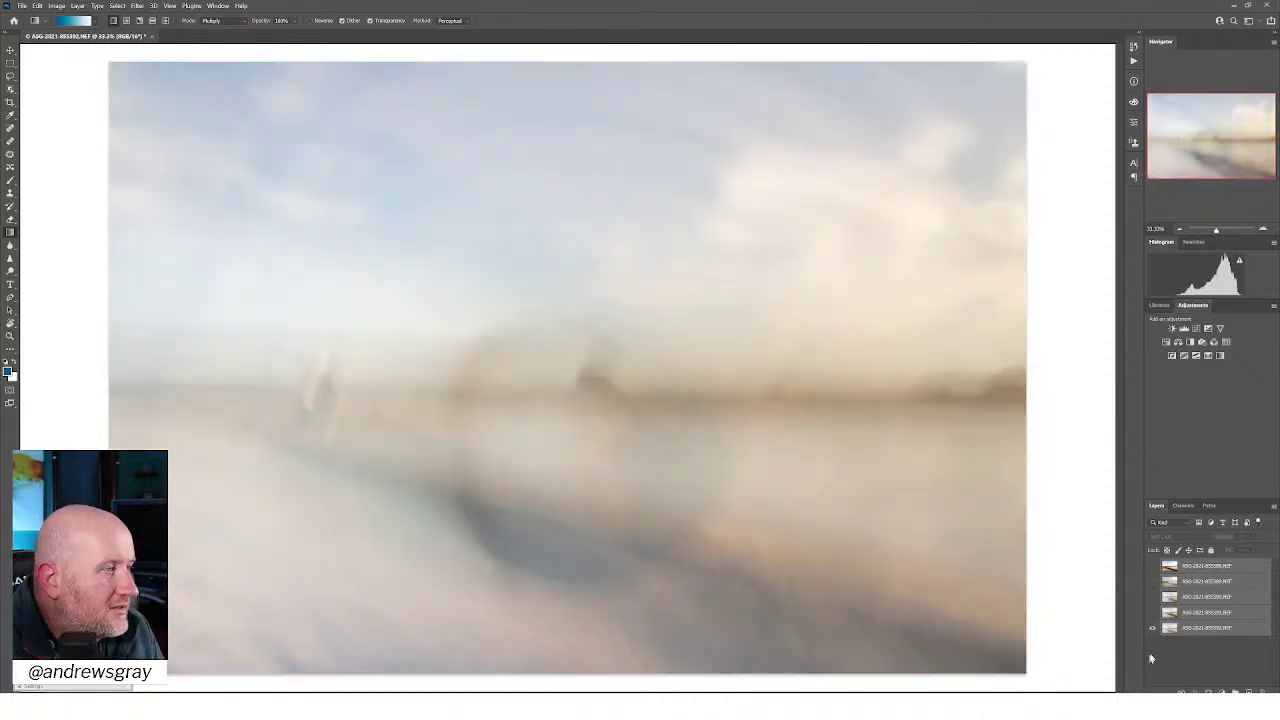
Show layer ASG-2021-855391.NEF and move it down and slightly left to line its sea wall up with the bottom layer
left_click(1152, 612)
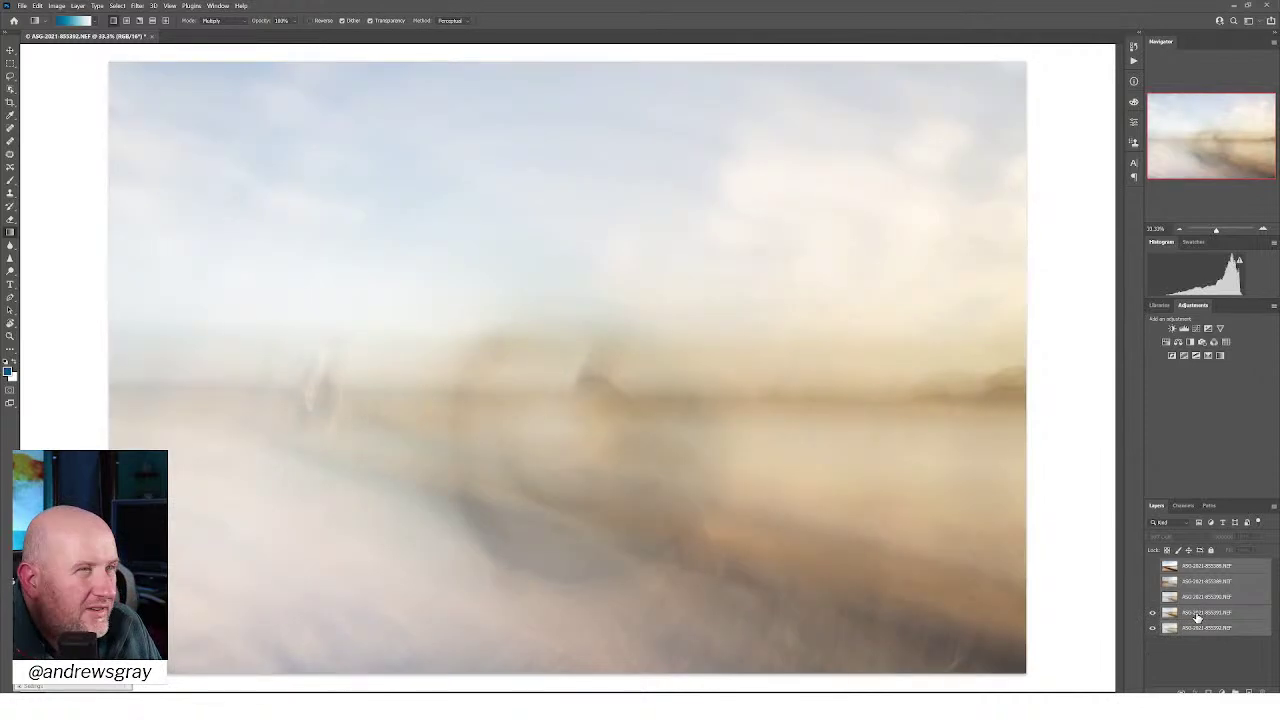
left_click(1198, 614)
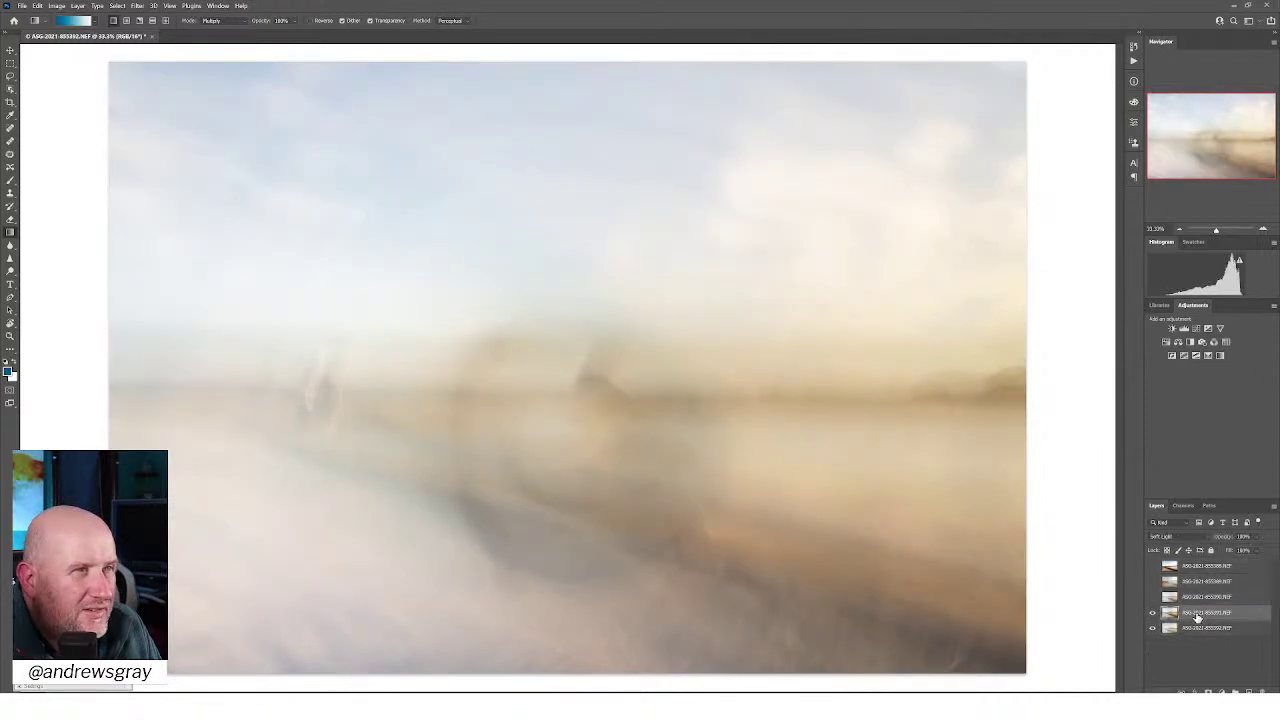
left_click(10, 50)
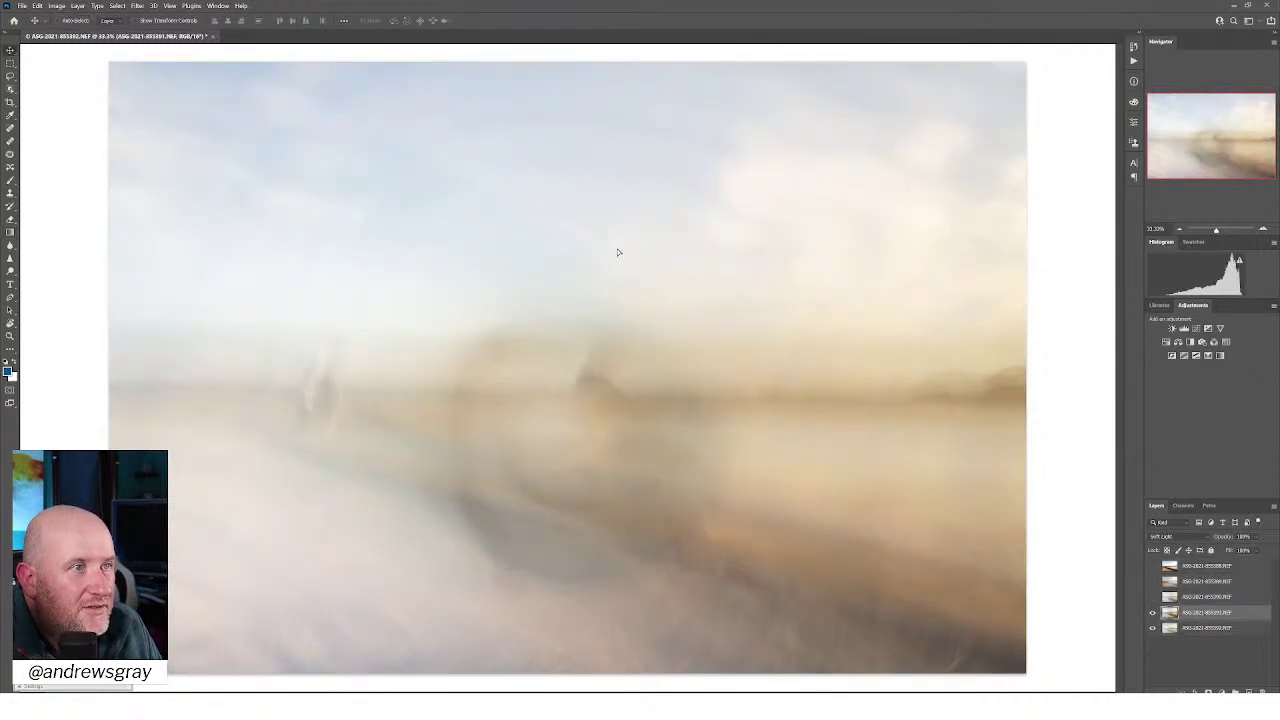
left_click_drag(617, 251, 604, 306)
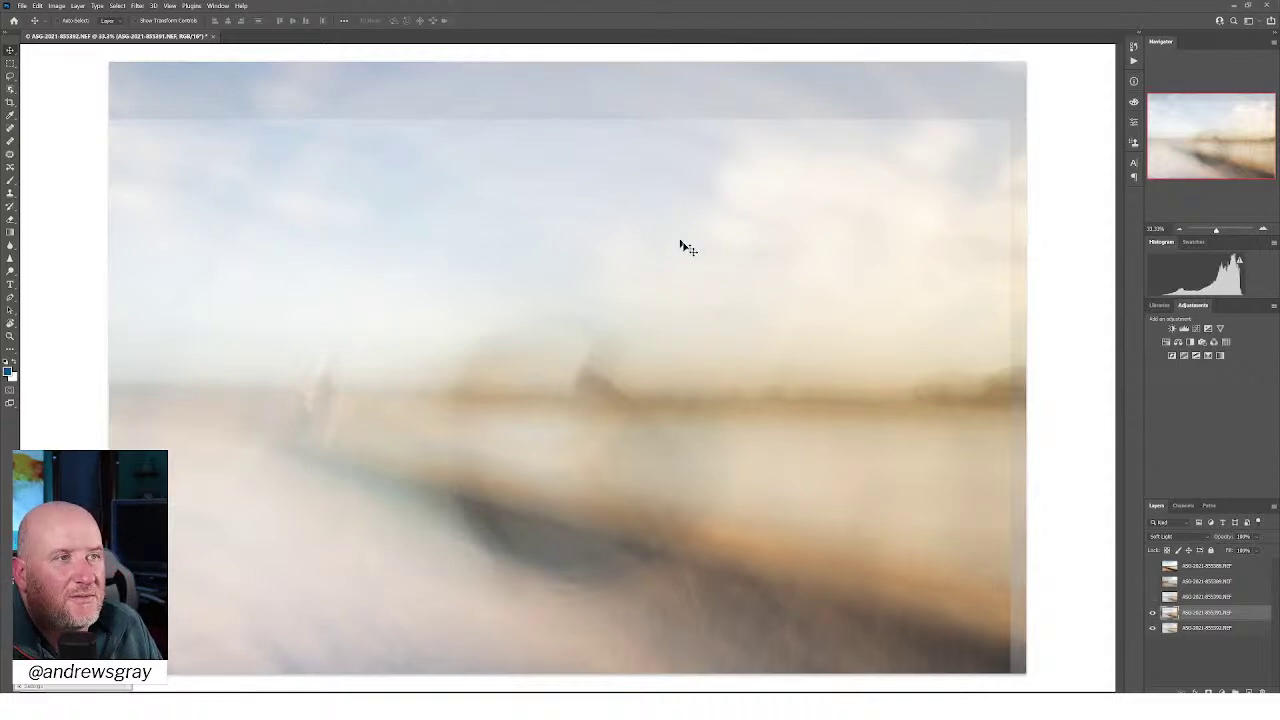
Show layer ASG-2021-855390.NEF and move it down and left until its horizon and sea wall line up with the layers beneath
left_click(1152, 598)
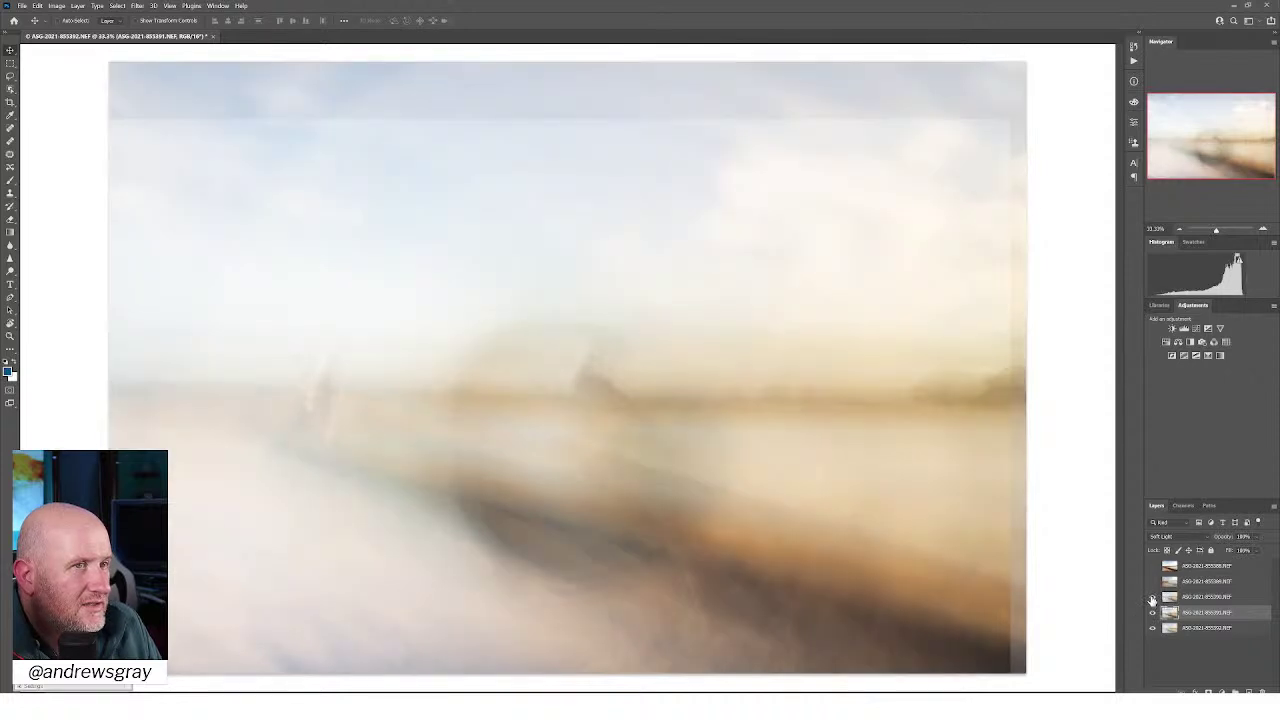
left_click(1216, 598)
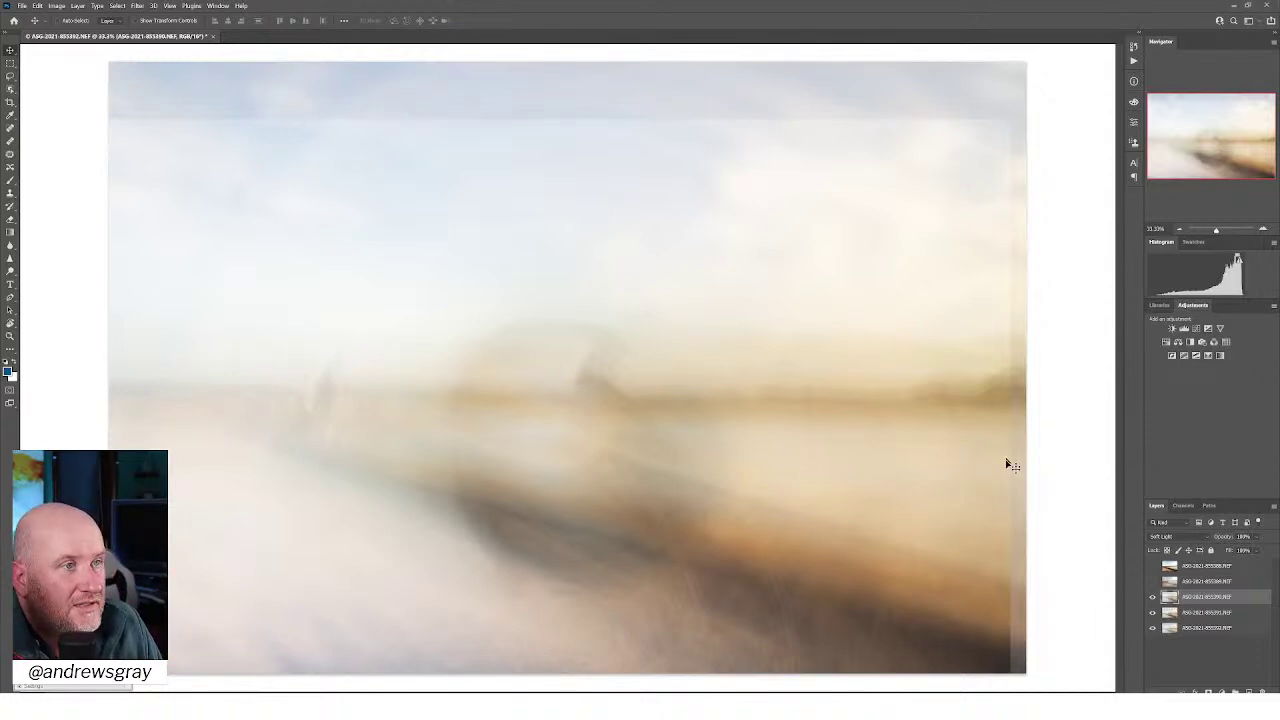
mouse_move(735, 325)
left_mouse_down()
mouse_move(700, 374)
mouse_move(680, 374)
mouse_move(691, 337)
mouse_move(752, 280)
mouse_move(733, 327)
left_mouse_up()
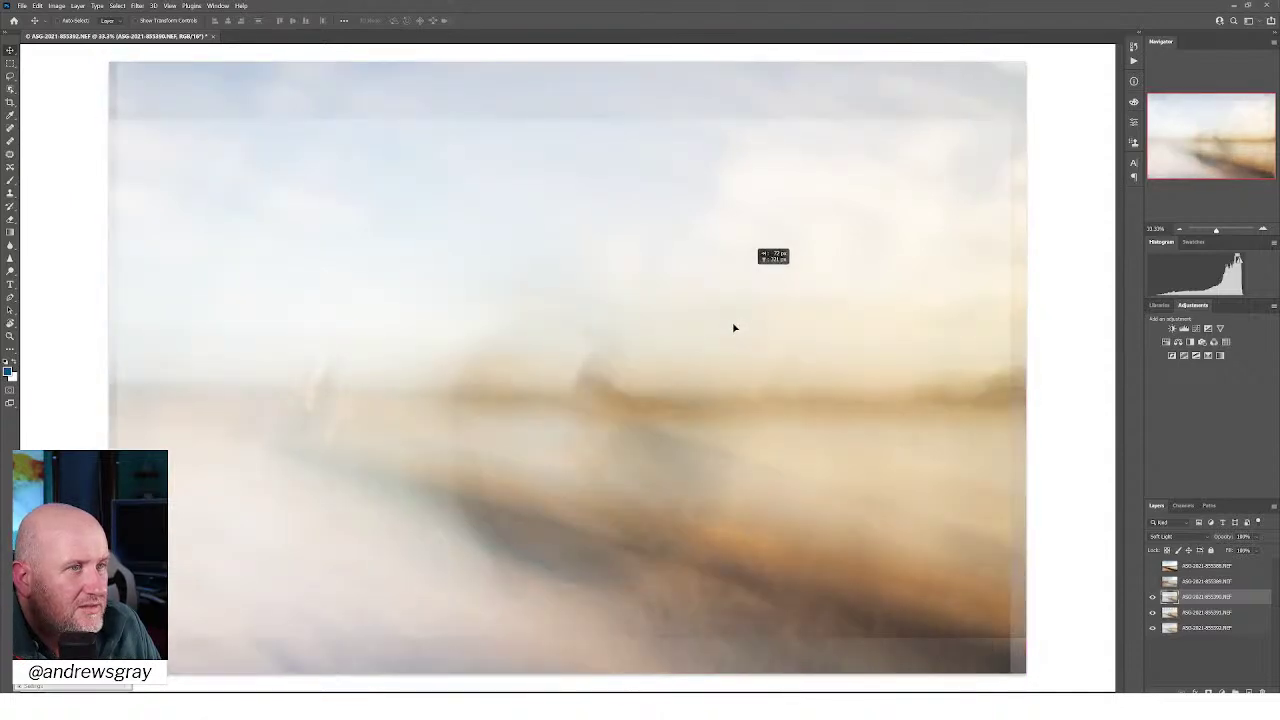
left_click_drag(717, 372, 714, 403)
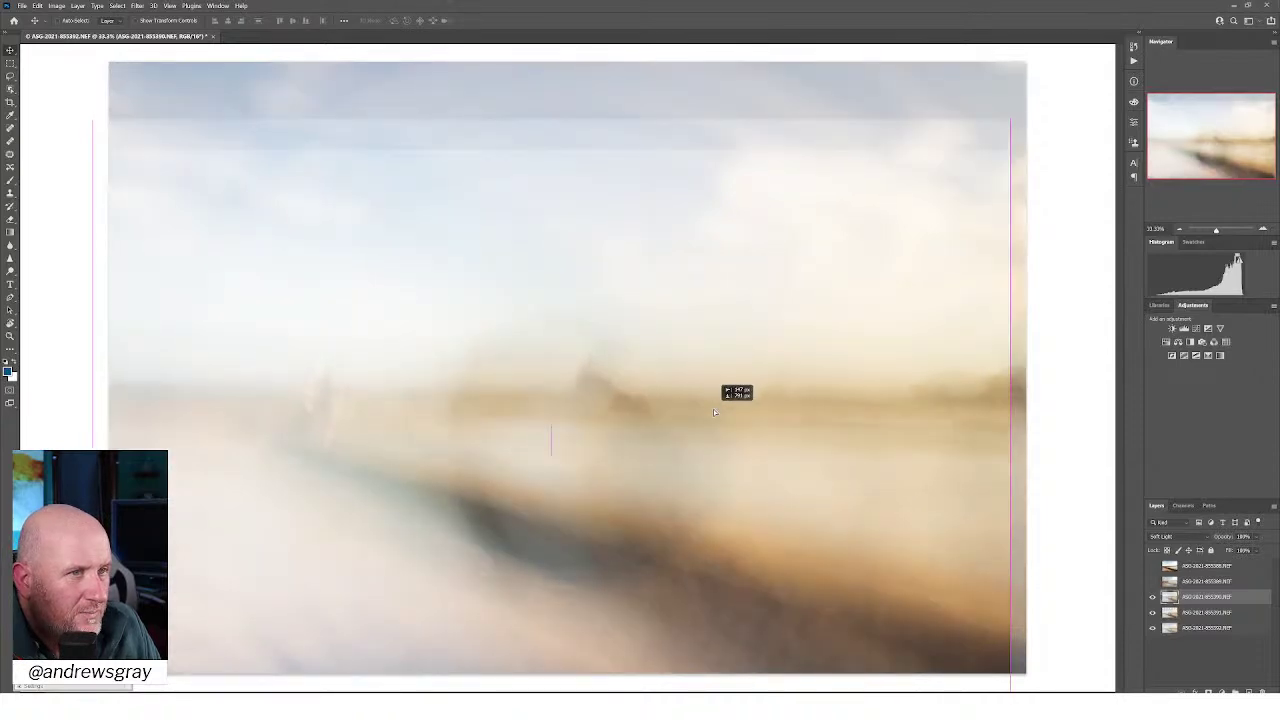
left_click_drag(698, 399, 683, 394)
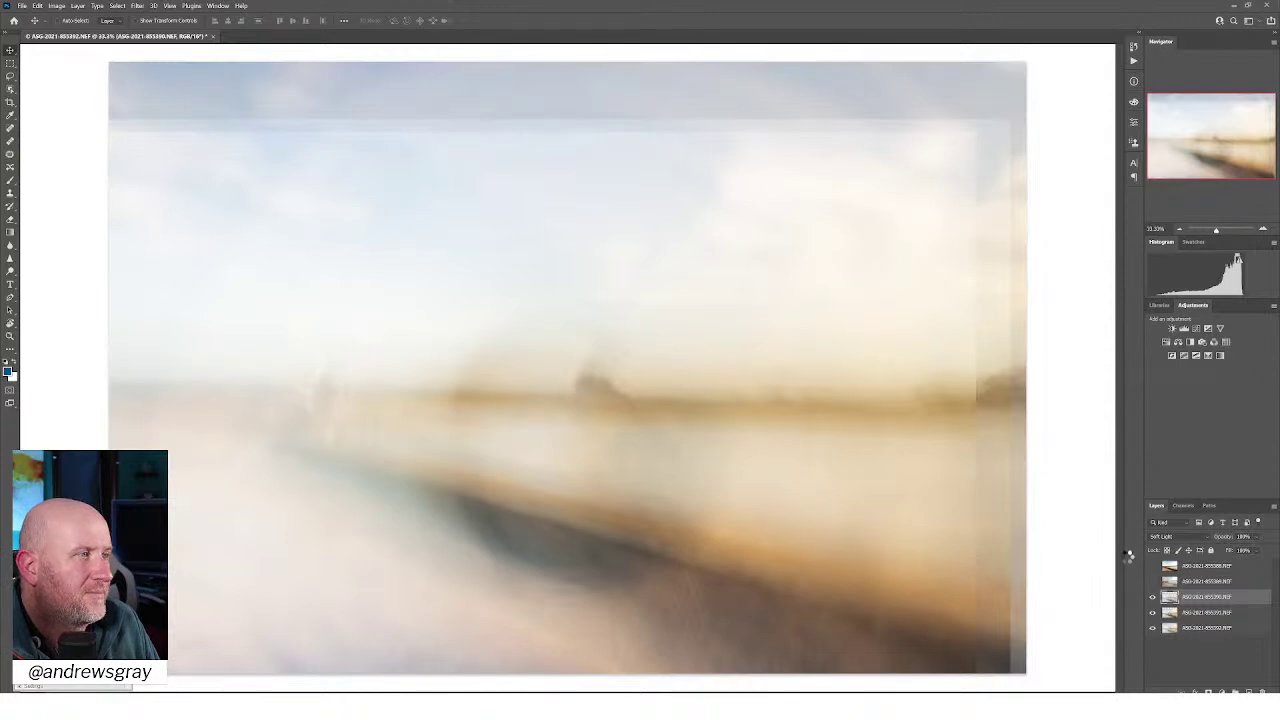
Show layer ASG-2021-855389.NEF and move it down until its horizon and sea wall line up with the layers beneath
left_click(1151, 582)
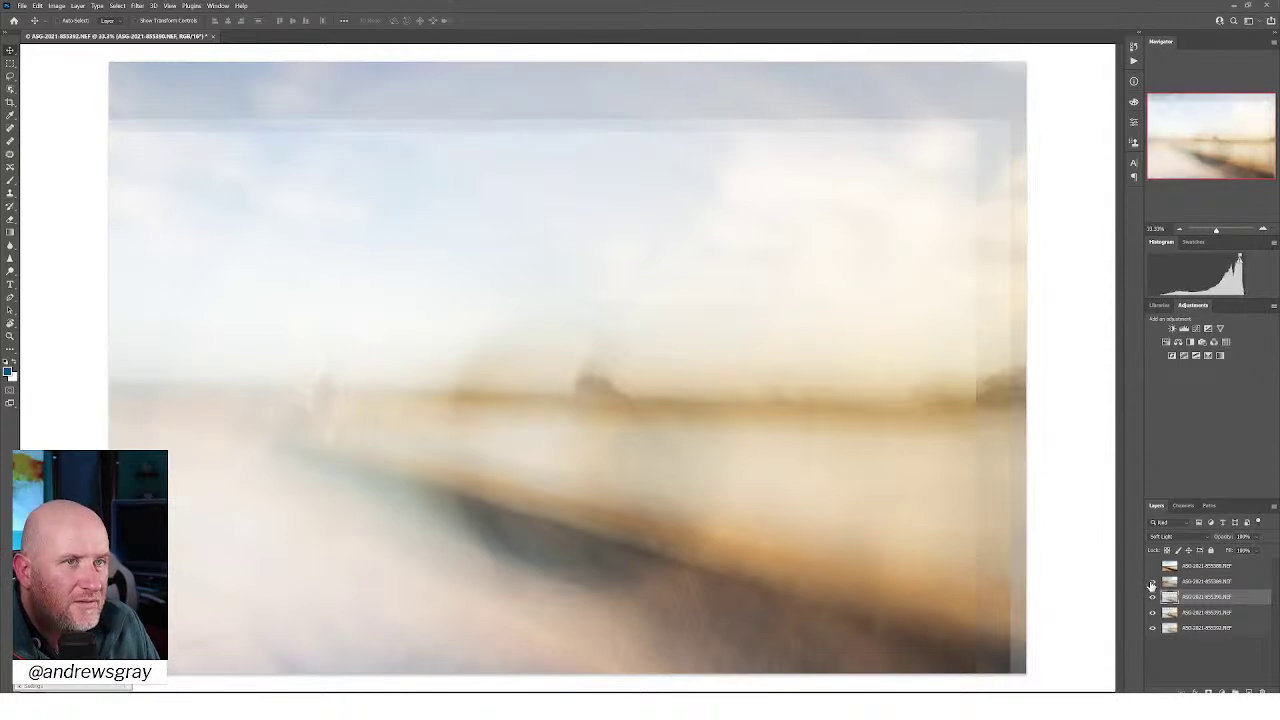
left_click(1195, 582)
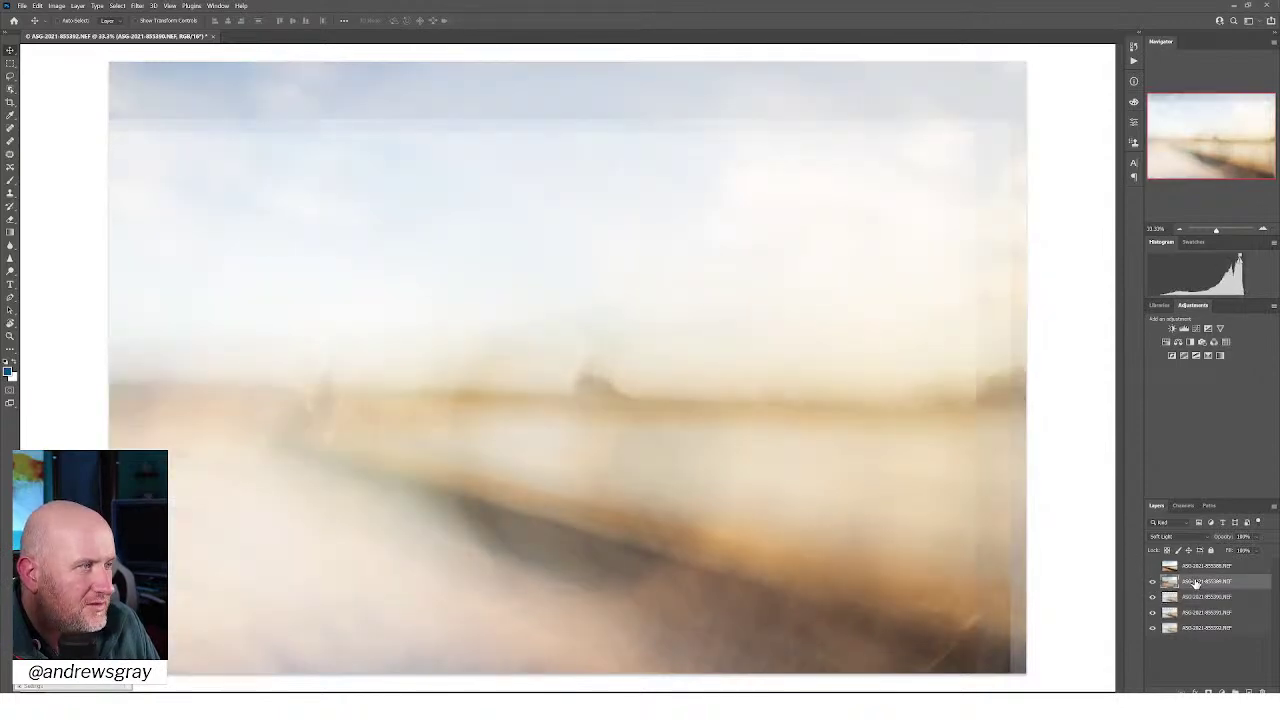
left_click_drag(728, 455, 723, 509)
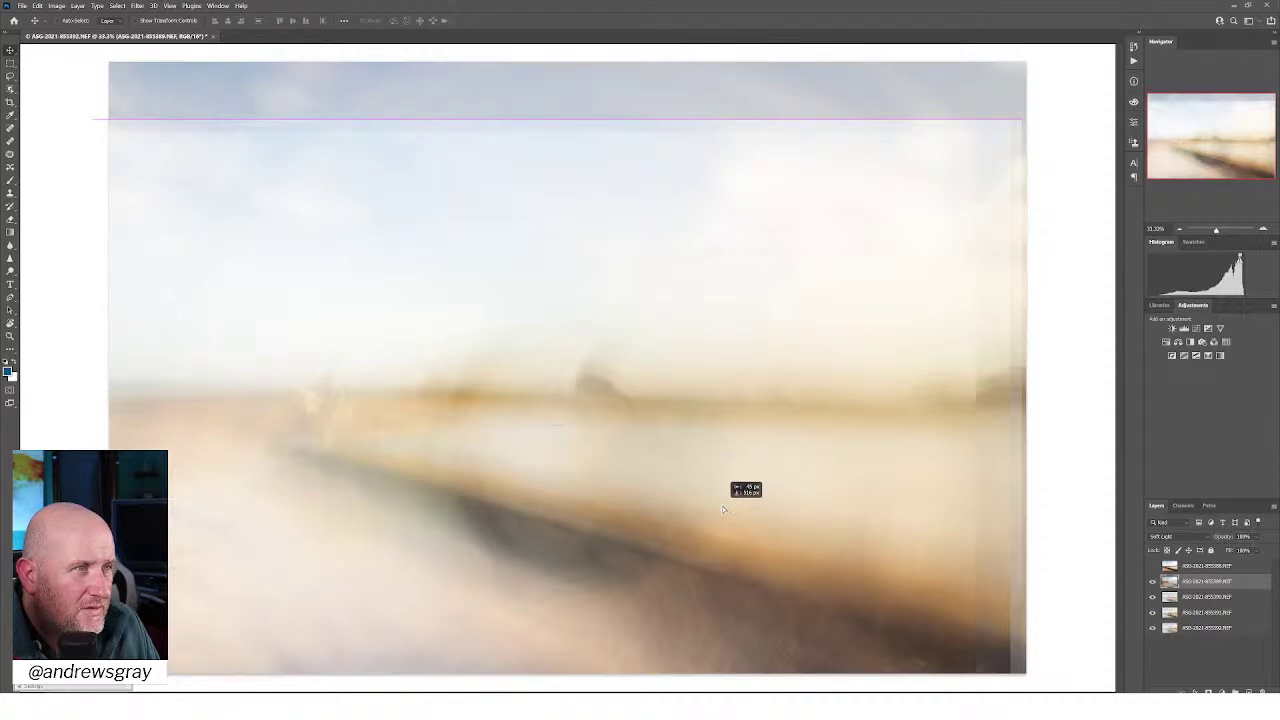
mouse_move(723, 509)
left_mouse_down()
mouse_move(726, 477)
mouse_move(725, 513)
left_mouse_up()
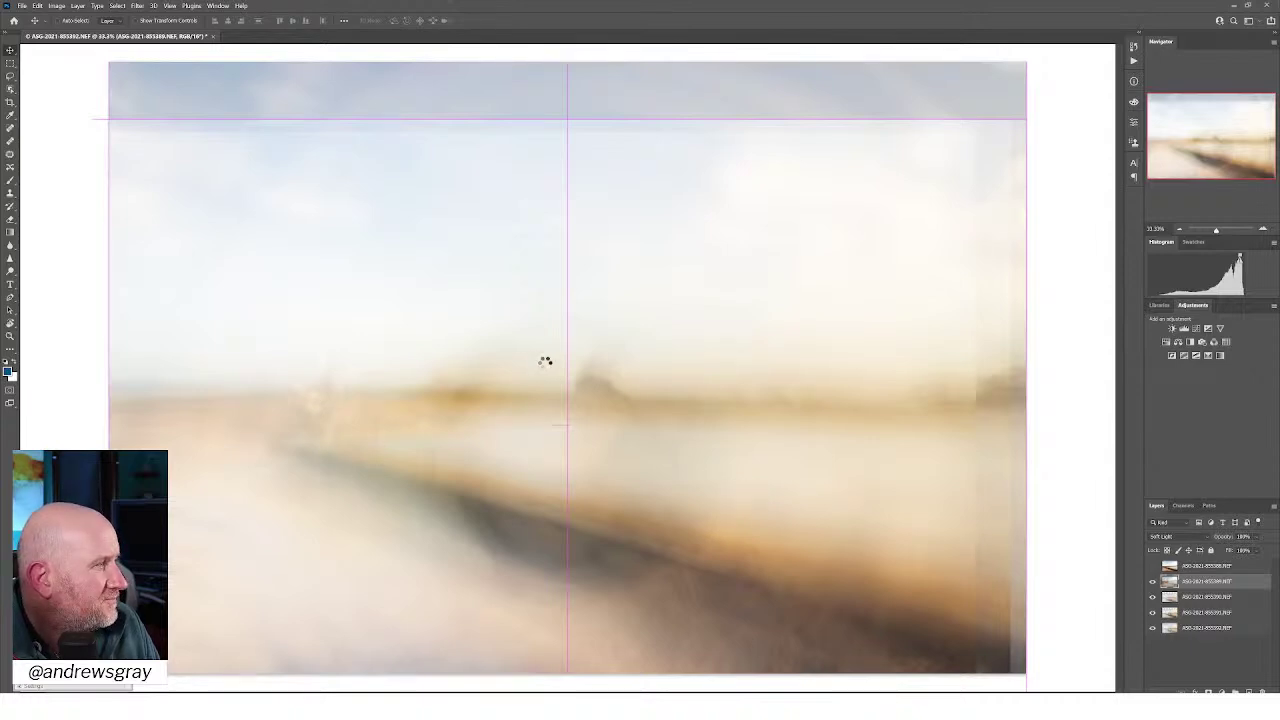
key("ctrl+semicolon")
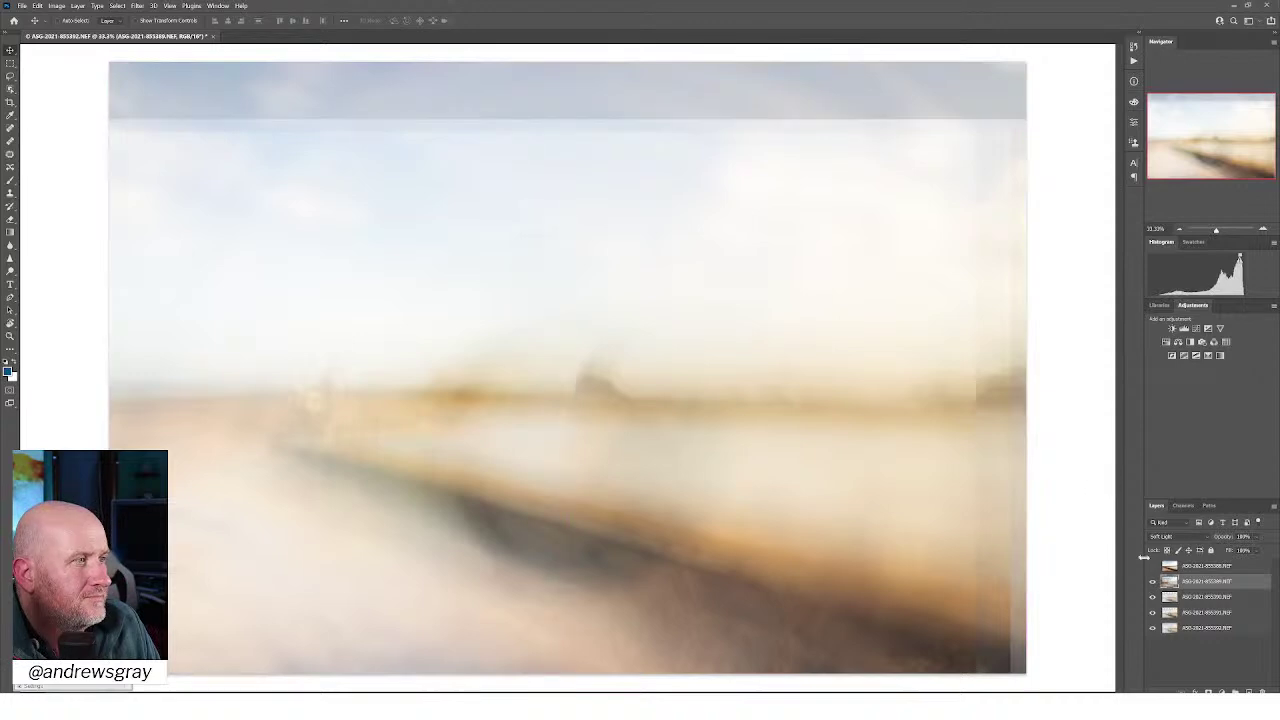
Show the top layer ASG-2021-855388.NEF and move it down and right to line its sea wall up with the layers beneath
left_click(1152, 567)
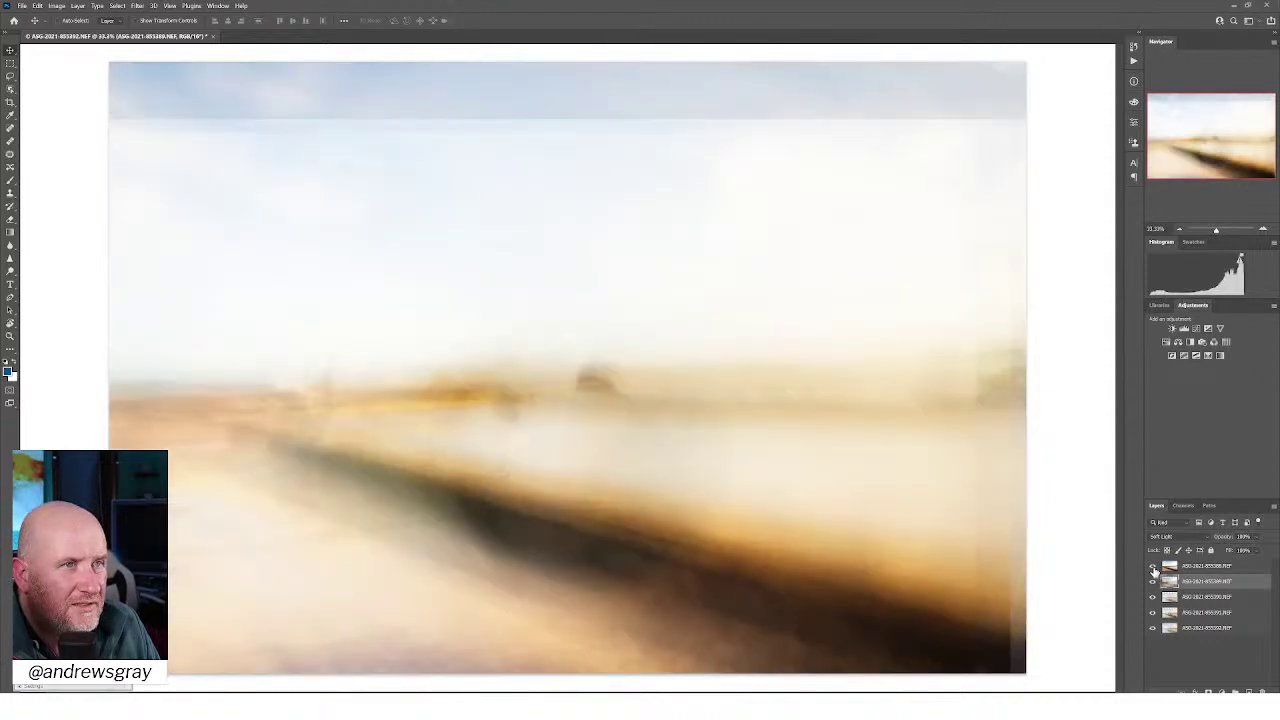
left_click(1207, 568)
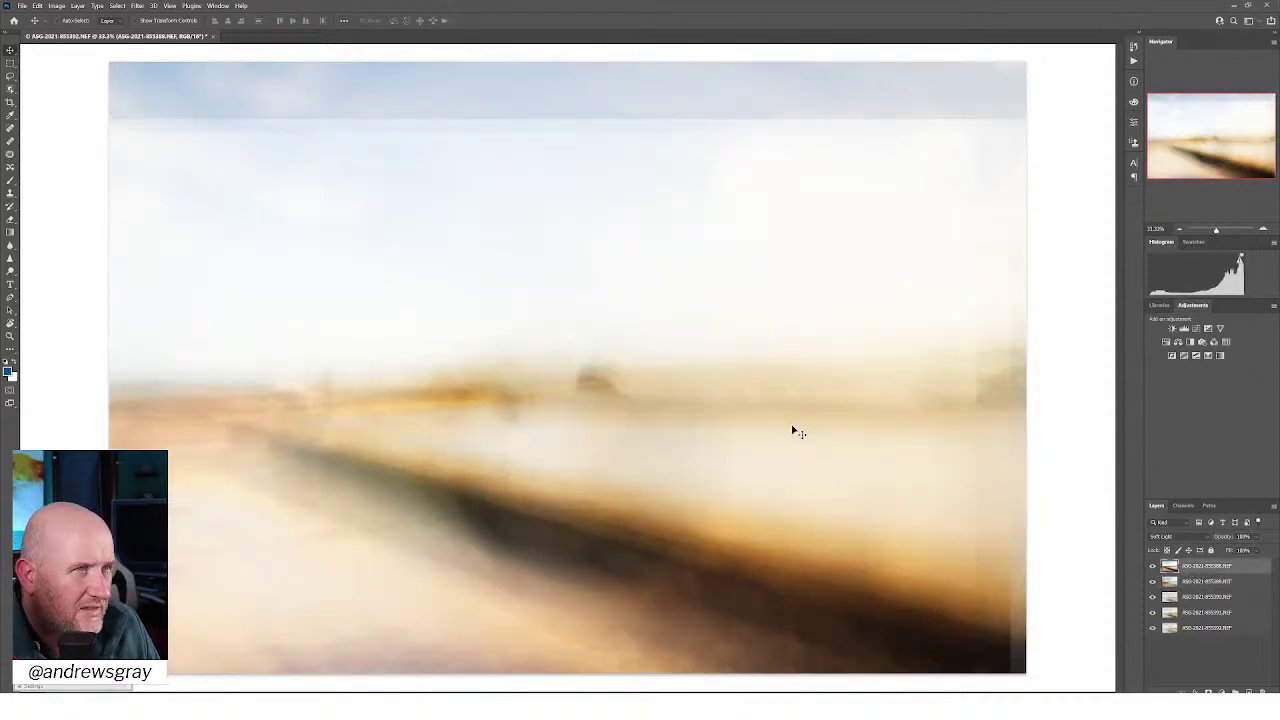
left_click_drag(791, 431, 842, 460)
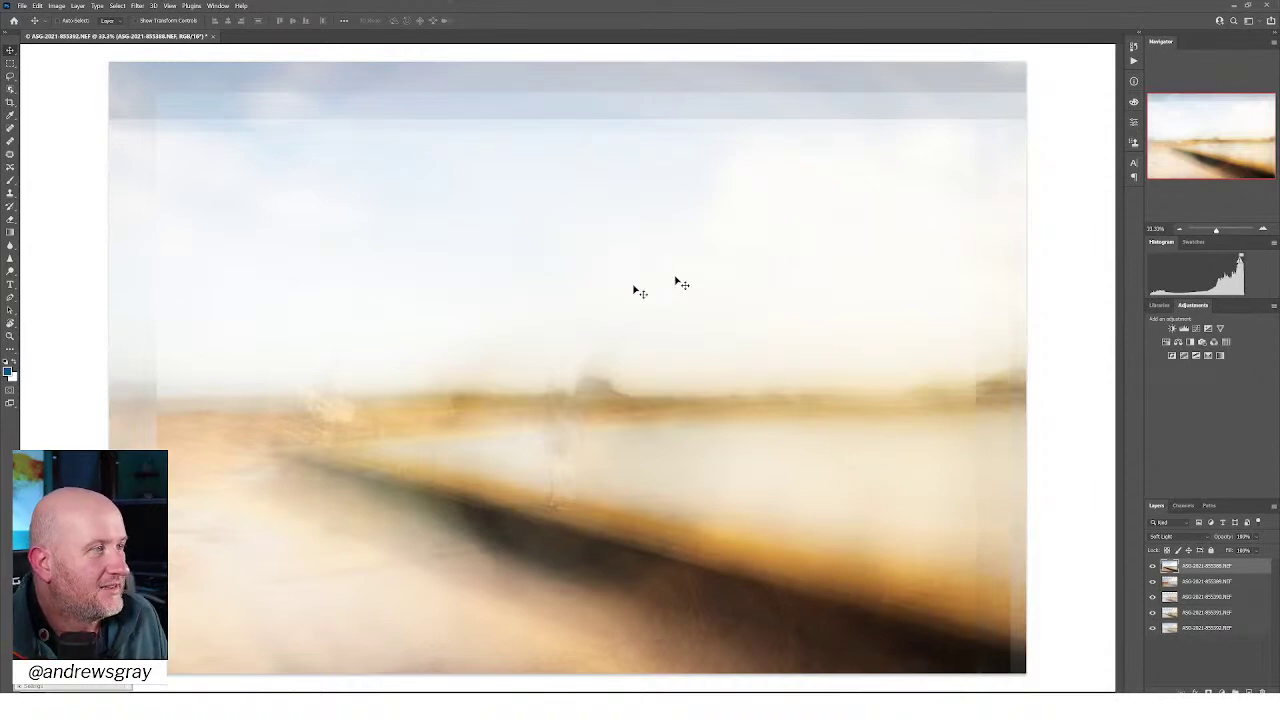
Compare the blend with and without the top photo layer by toggling its visibility, leaving it shown
left_click(1152, 566)
left_click(1153, 569)
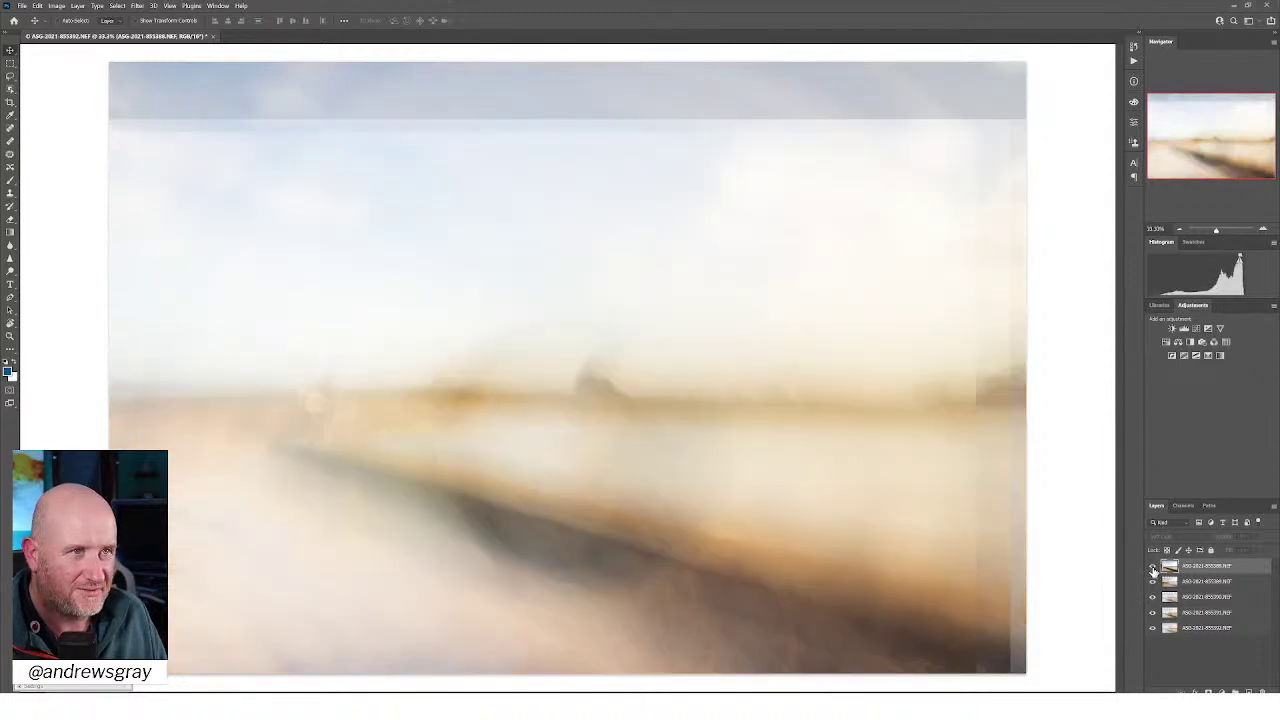
left_click(1153, 569)
left_click(1153, 569)
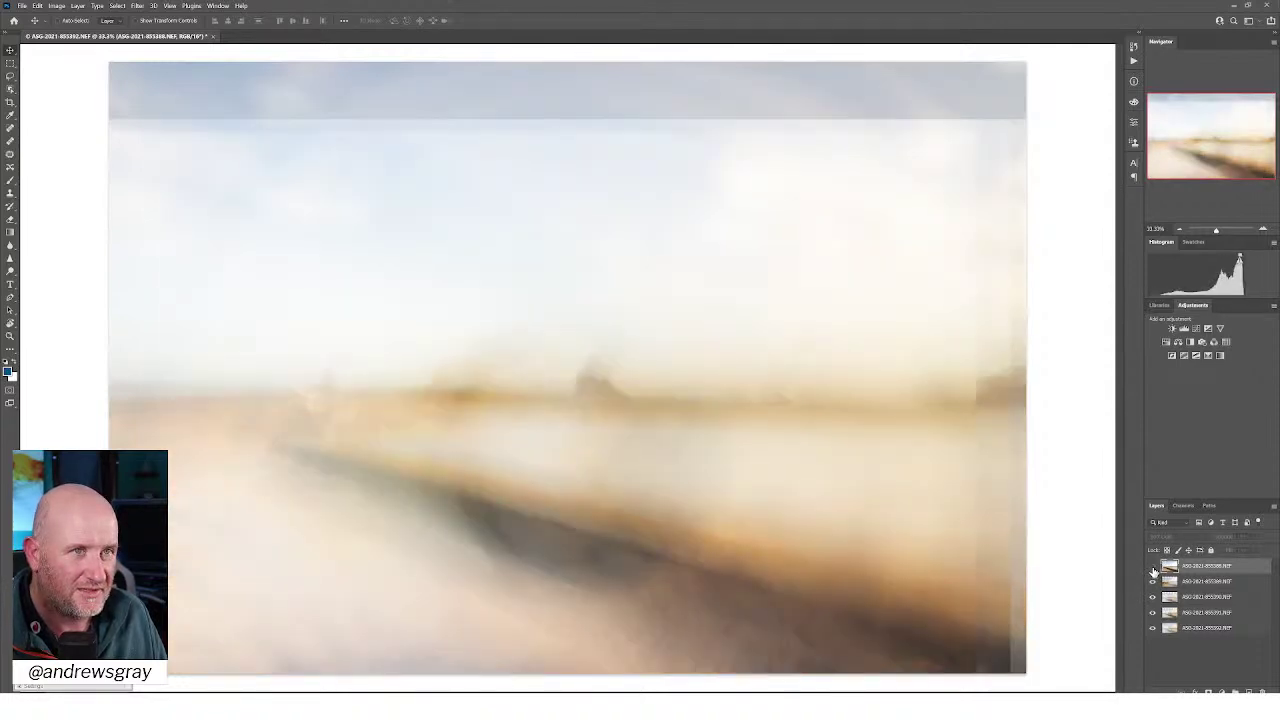
left_click(1153, 569)
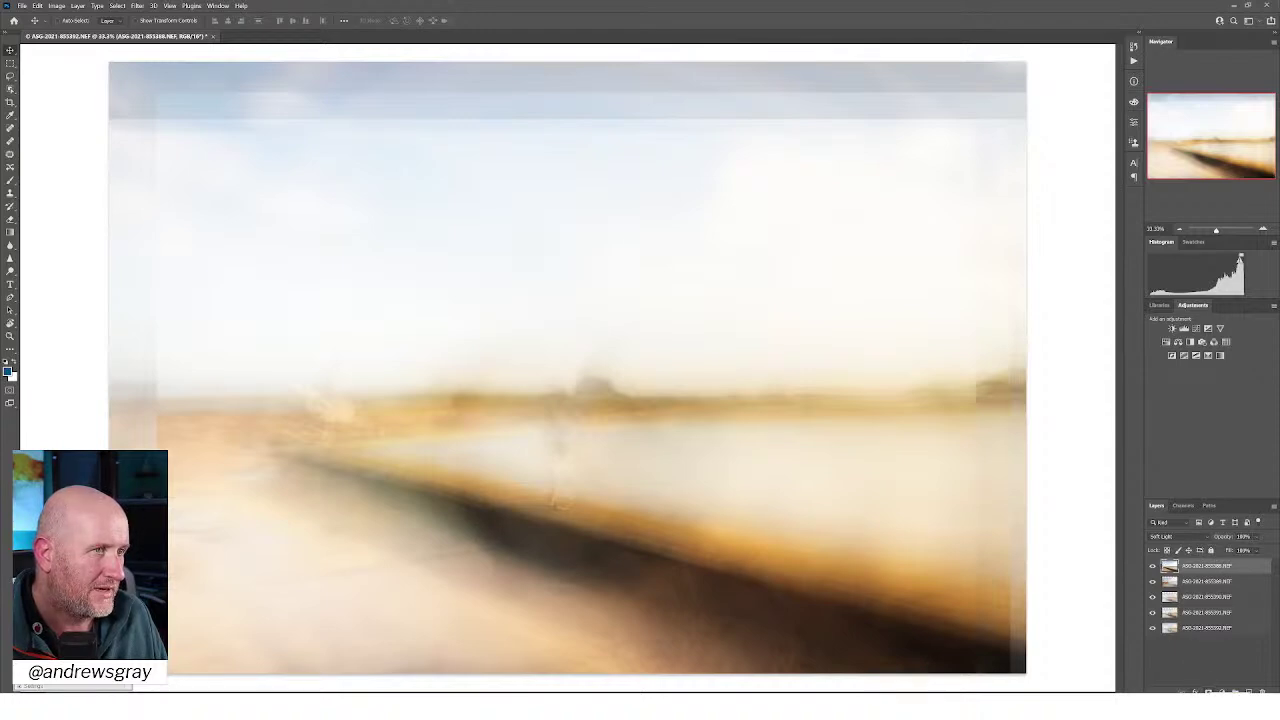
Add a black mask to the top photo layer and paint the sea wall back in with a smaller, semi-transparent white brush
left_click(1208, 692, "alt")
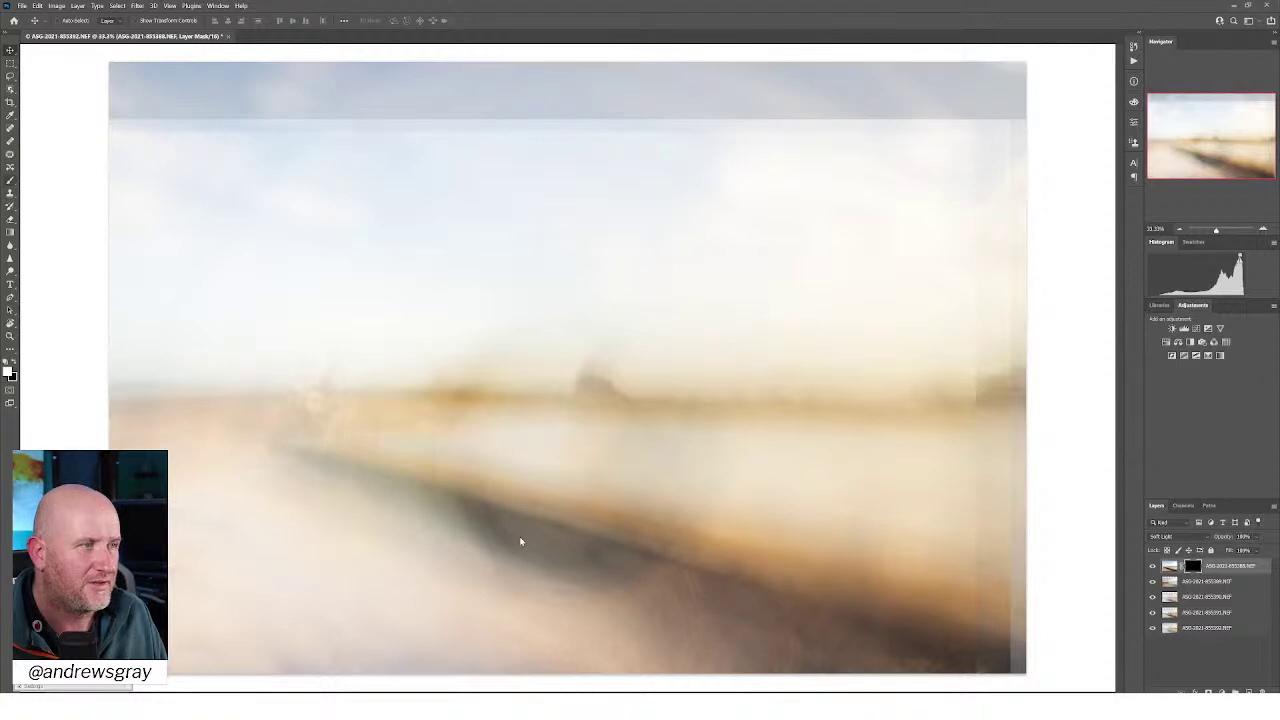
key("b")
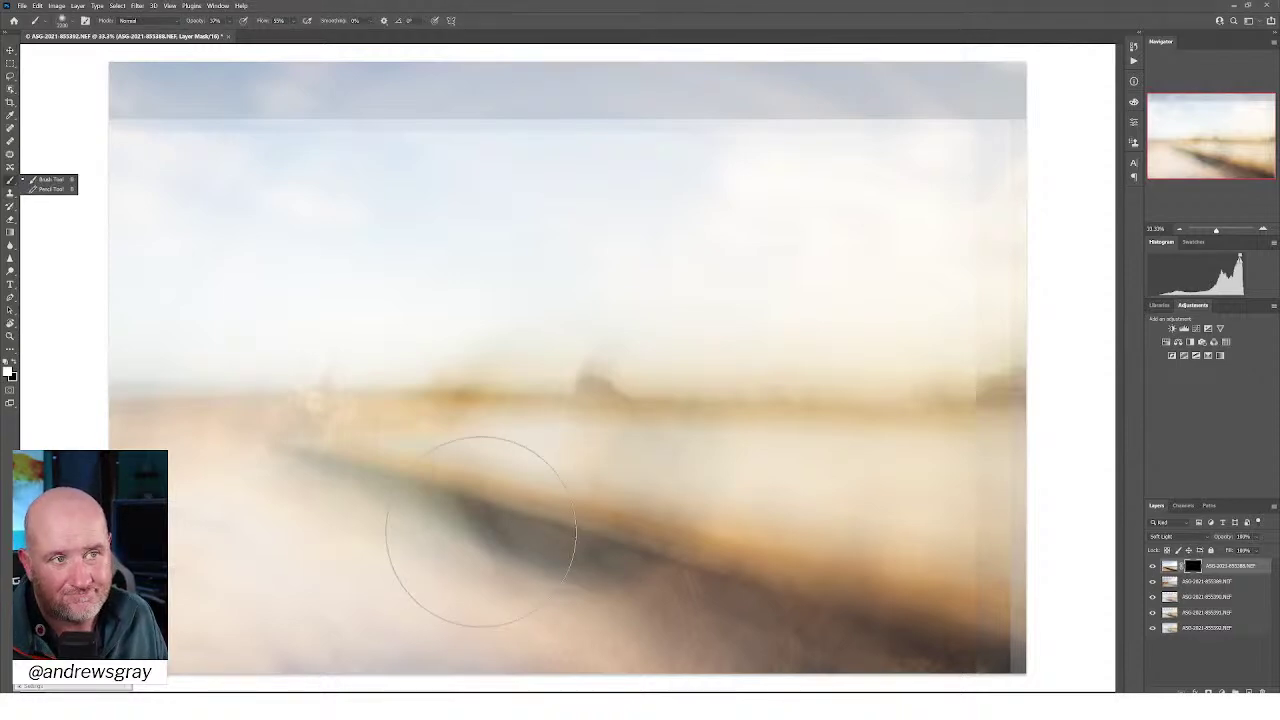
key("bracketleft")
key("bracketleft")
key("bracketleft")
key("bracketleft")
key("bracketleft")
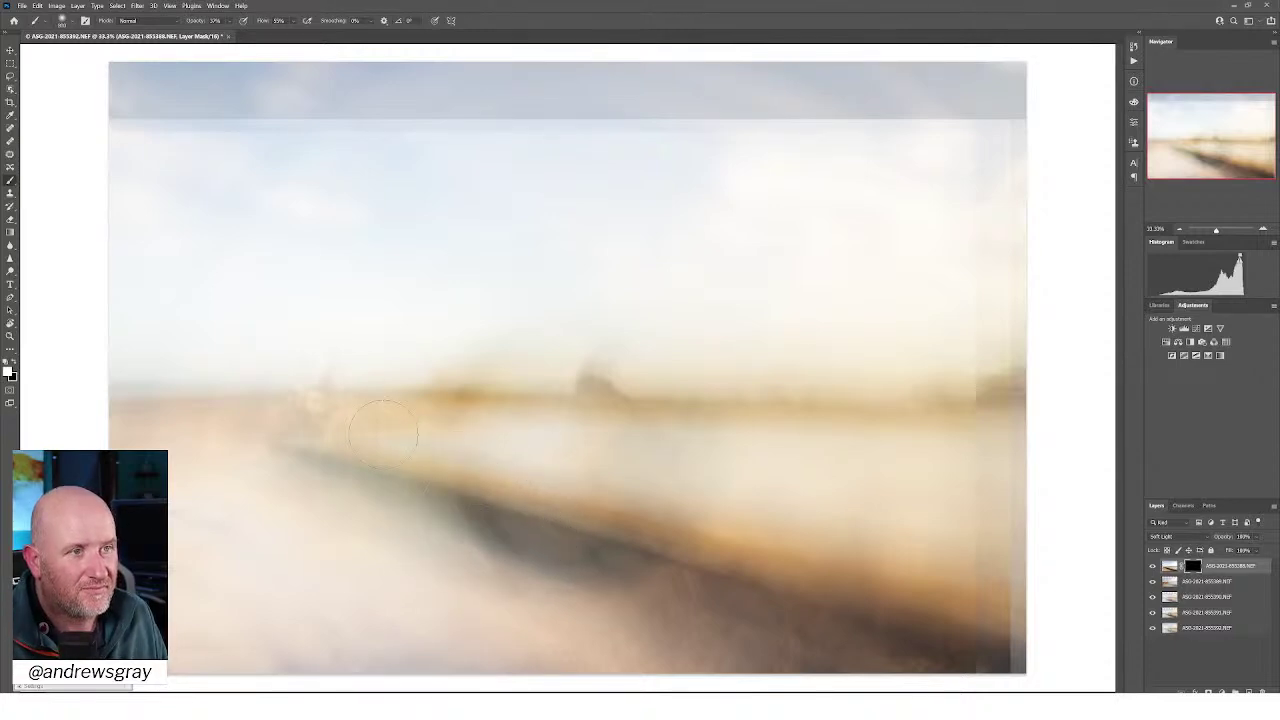
left_click_drag(232, 22, 250, 38)
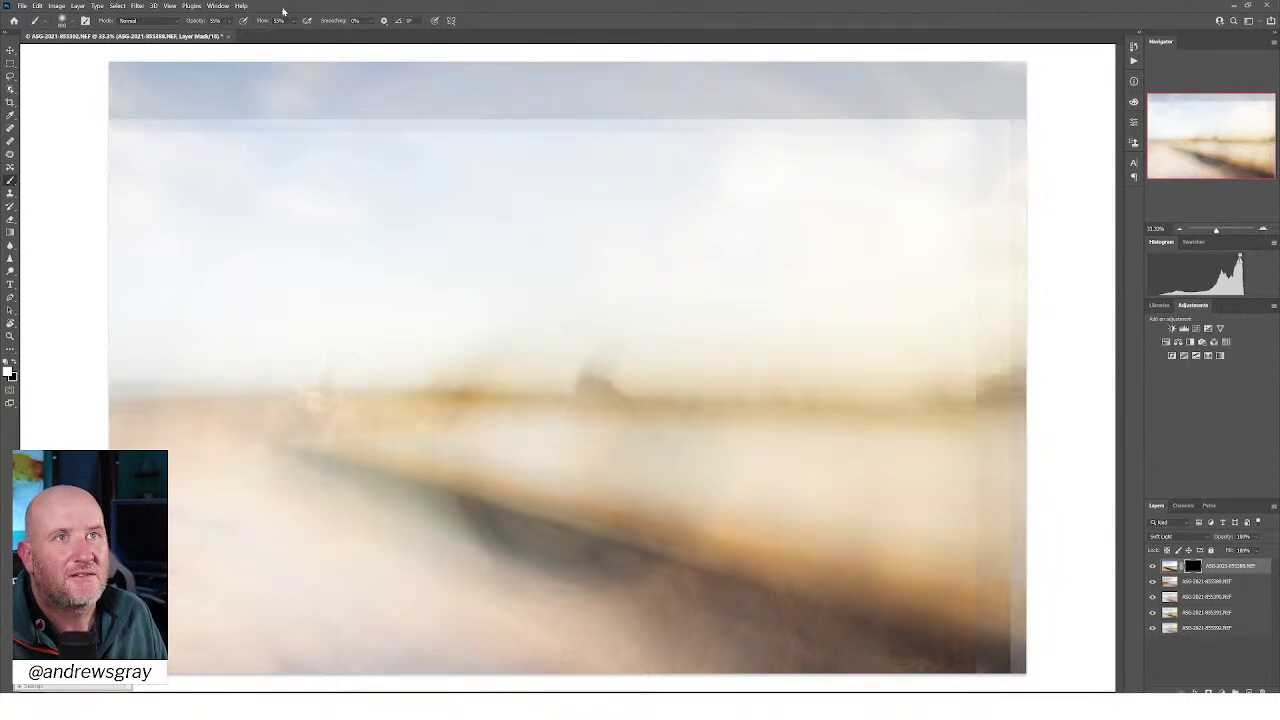
mouse_move(330, 500)
left_mouse_down()
mouse_move(1029, 667)
mouse_move(627, 582)
mouse_move(913, 655)
left_mouse_up()
mouse_move(710, 650)
left_mouse_down()
mouse_move(1000, 663)
mouse_move(940, 650)
left_mouse_up()
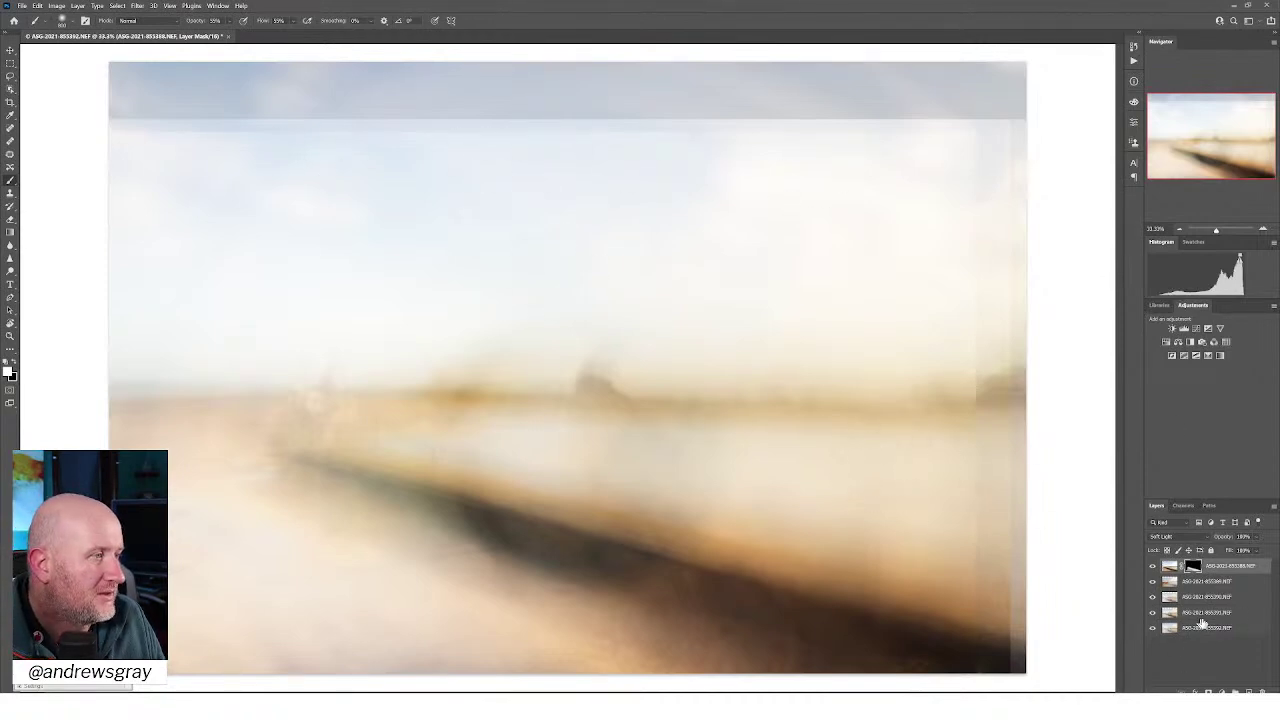
Add a mask to layer ASG-2021-855389.NEF and draw a vertical gradient on it to fade out the layer's hard top edge in the sky
left_click(1208, 582)
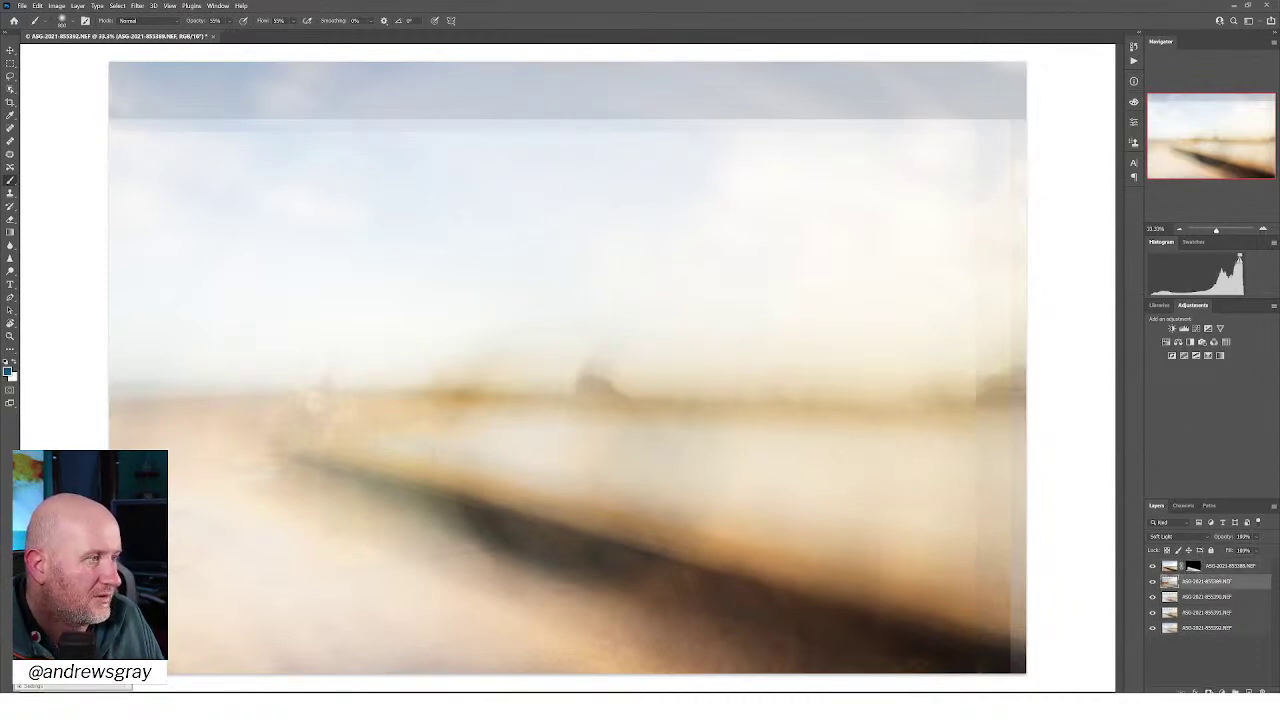
left_click(1209, 691)
left_click(10, 233)
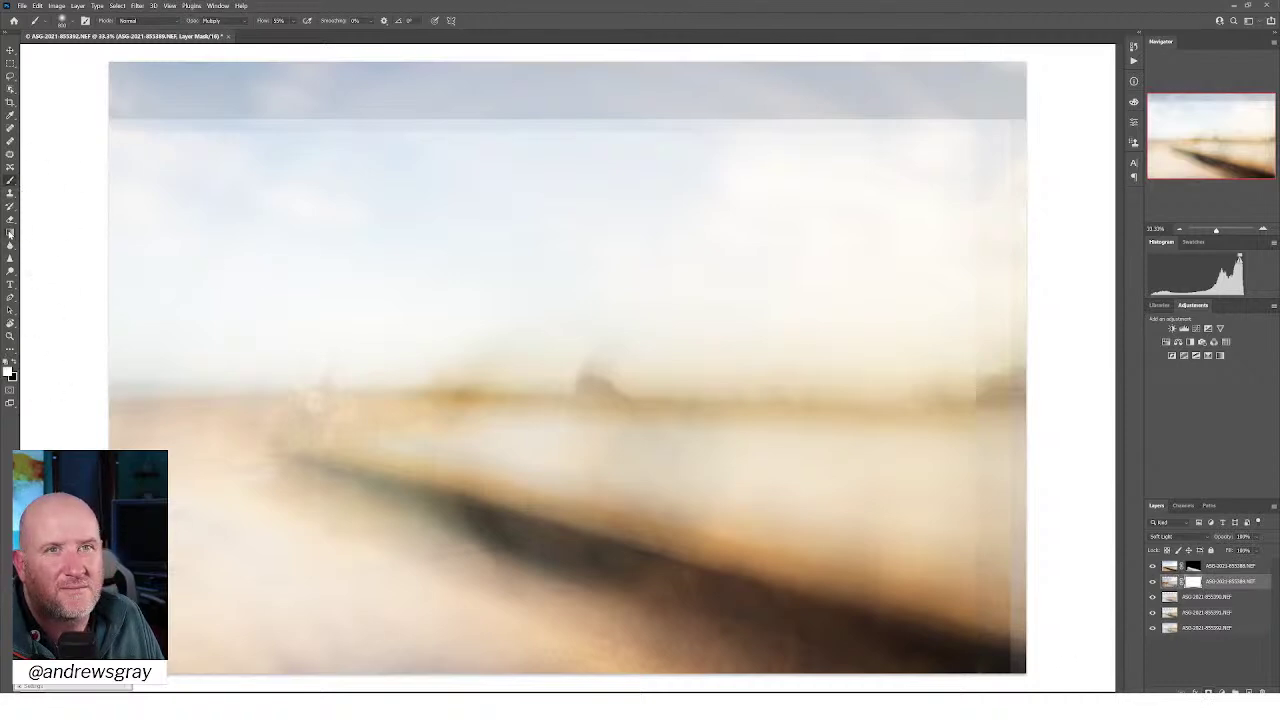
left_click_drag(507, 279, 503, 128)
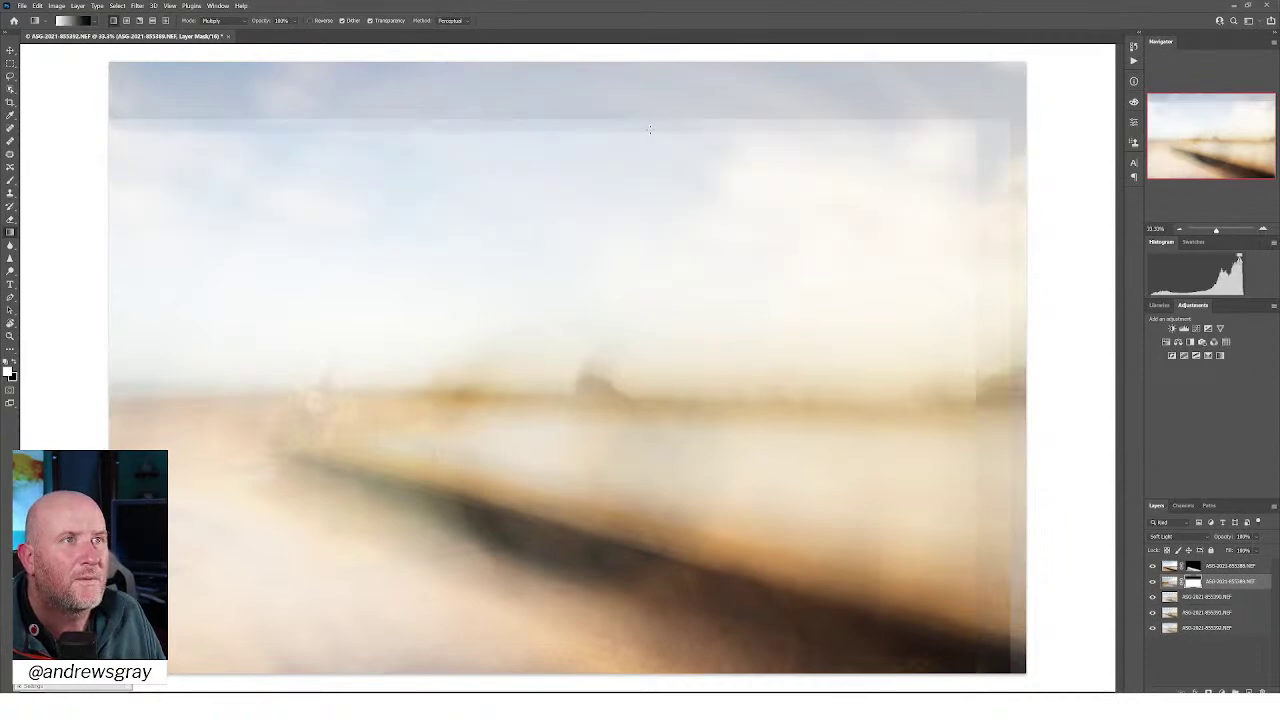
Mask layer ASG-2021-855390.NEF with a vertical gradient from above the horizon upward to fade its top edge into the sky
left_click(1196, 598)
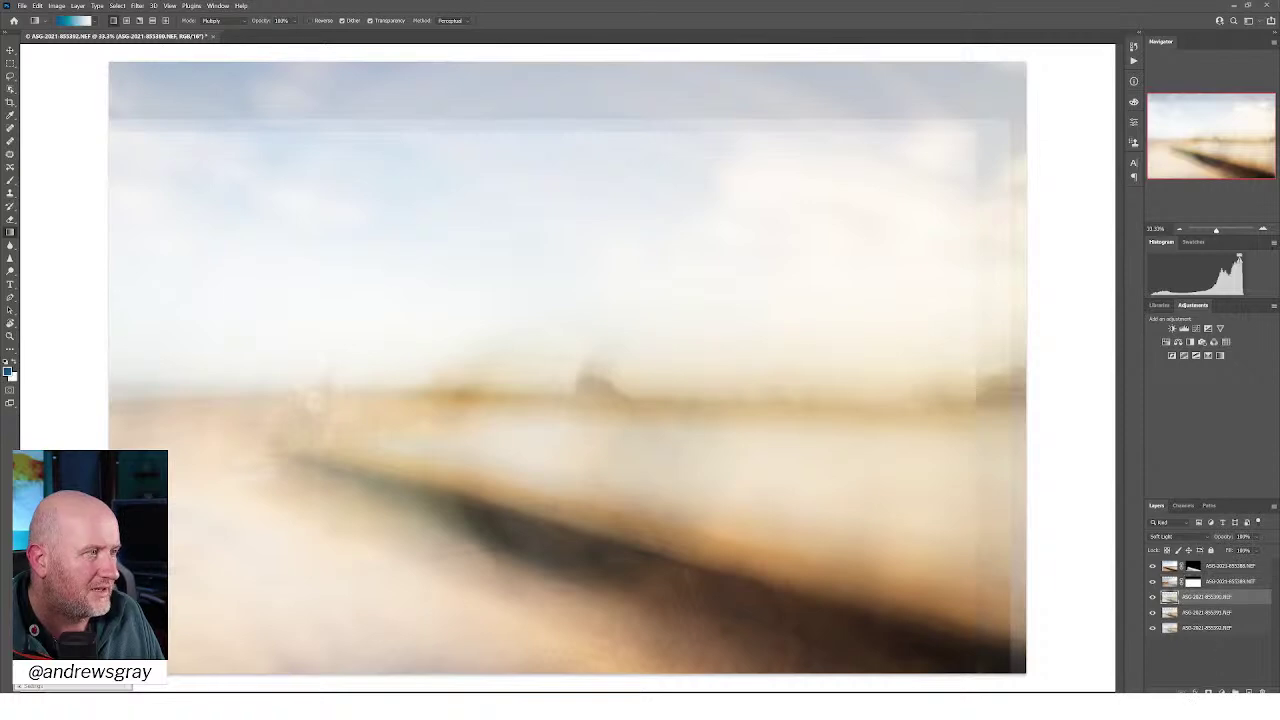
left_click(1194, 692)
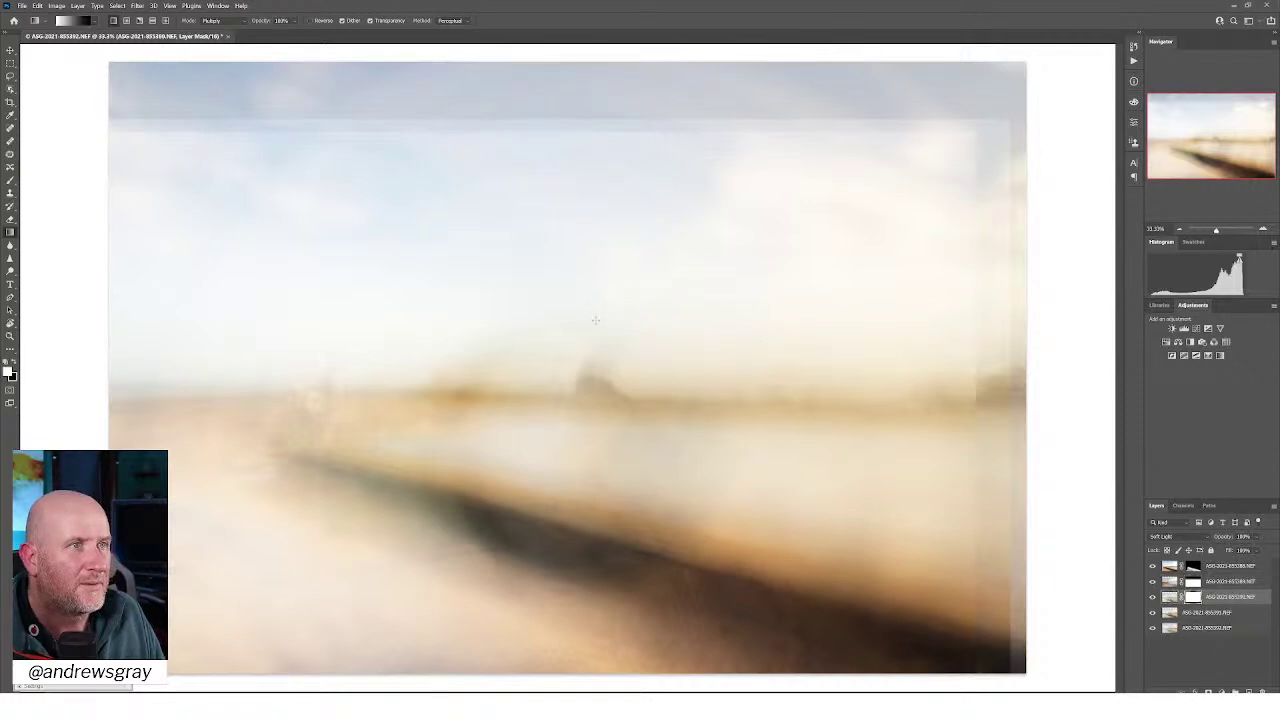
left_click_drag(595, 320, 591, 129)
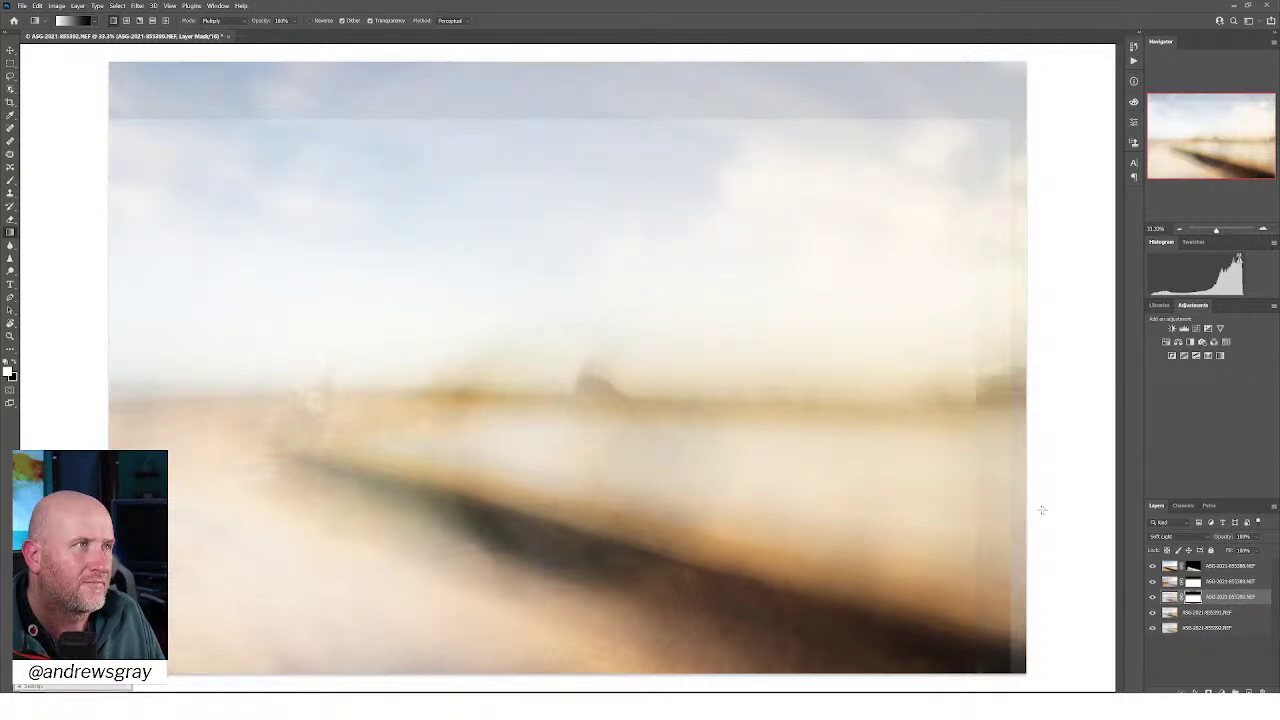
Mask layer ASG-2021-855391.NEF with a vertical gradient between the sky and the horizon to blend away its top edge
left_click(1205, 612)
left_click(1208, 692)
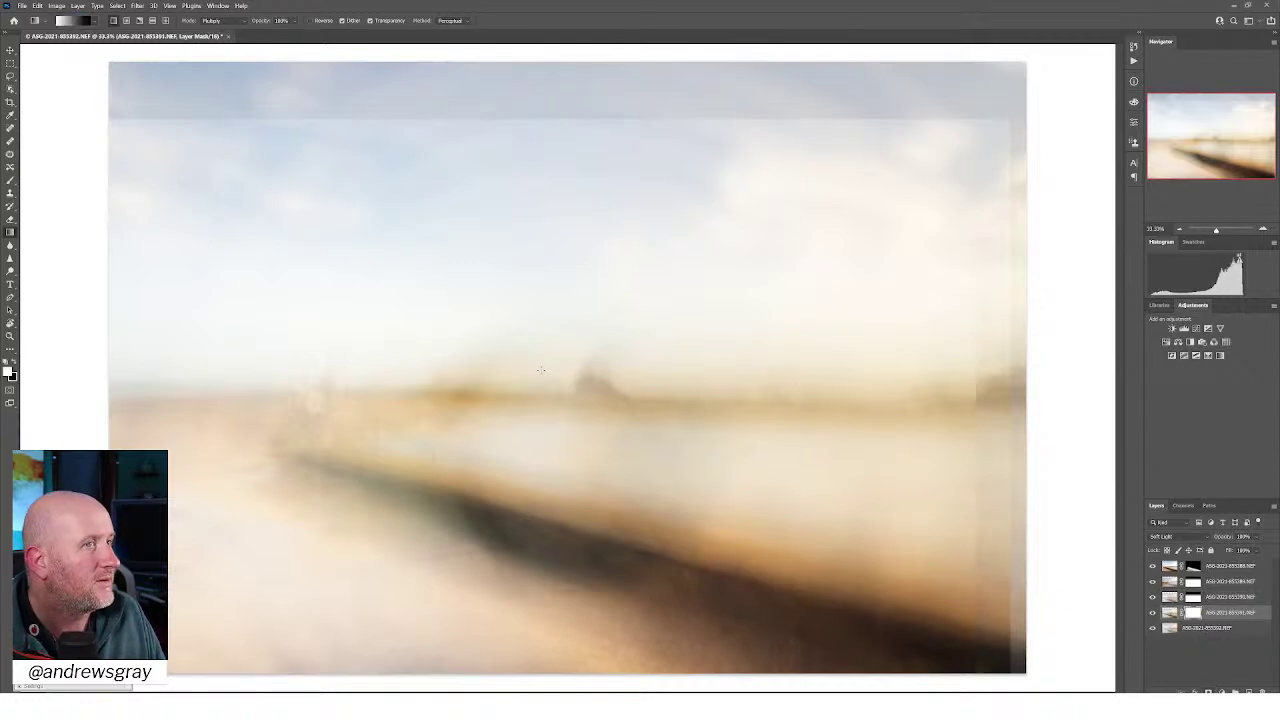
left_click_drag(541, 128, 540, 370)
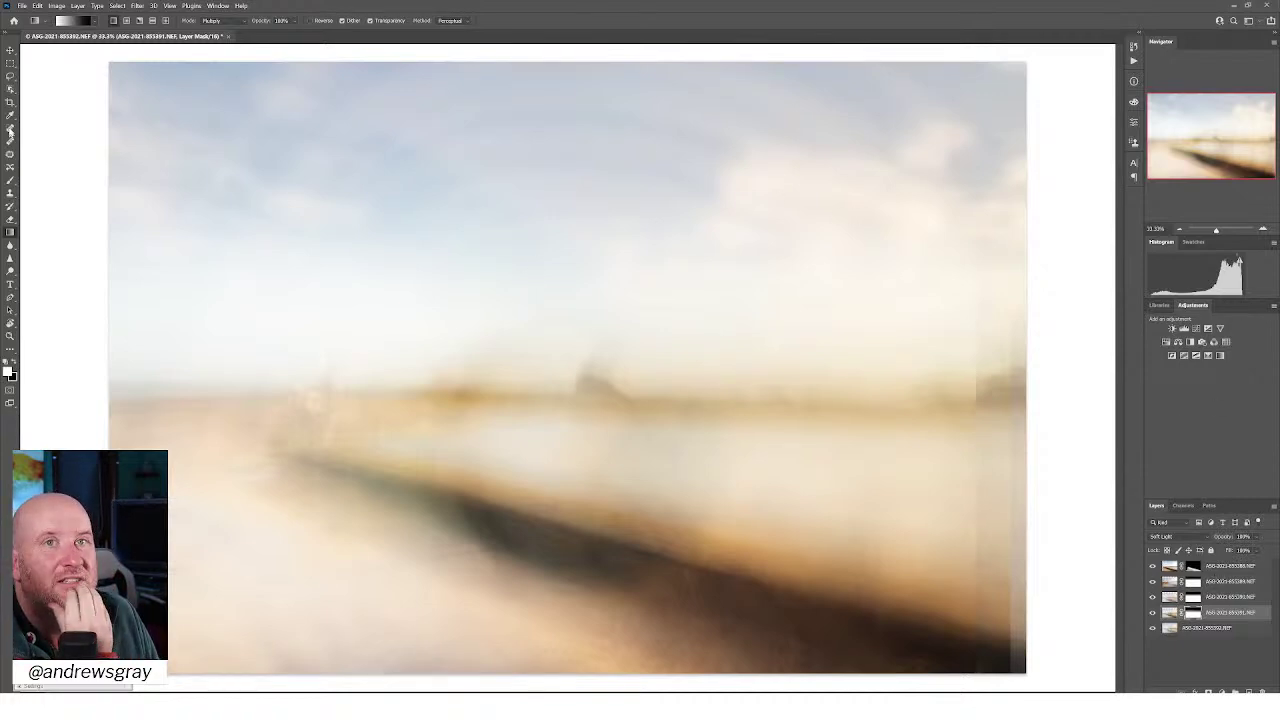
Crop the image's right side inward to remove the visible layer edges there, keeping the full height
right_click(10, 102)
key("c")
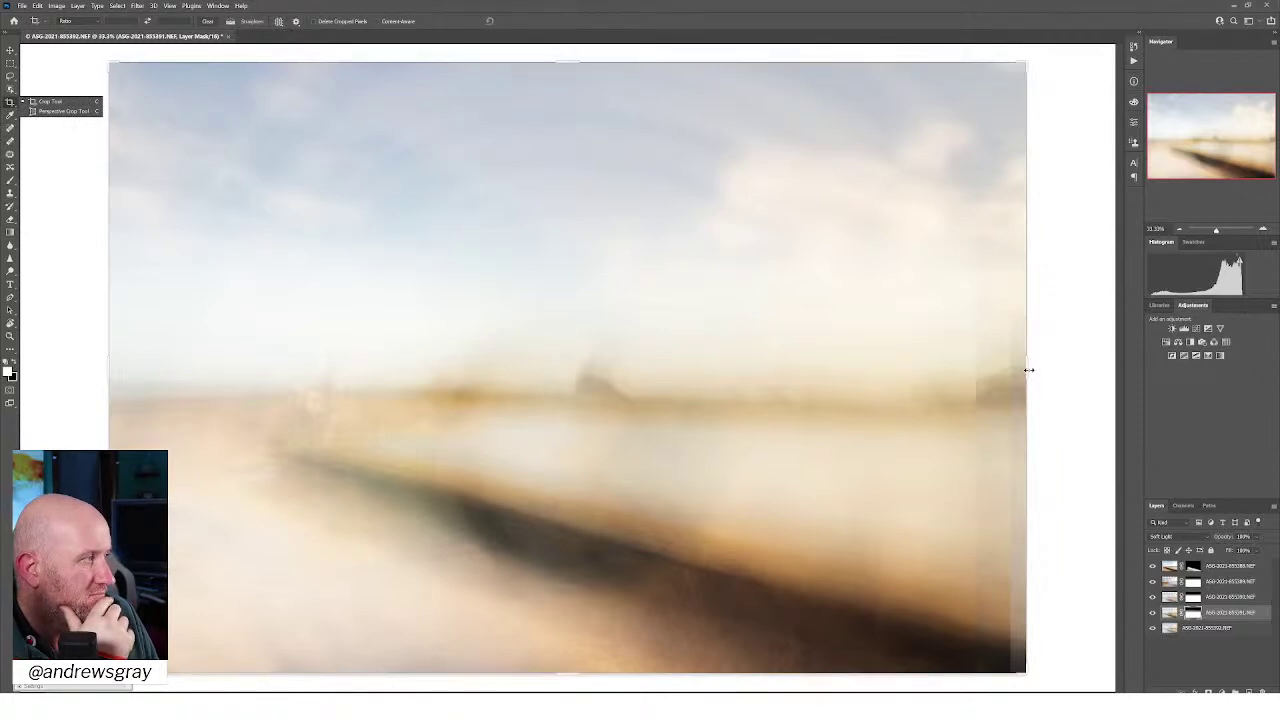
left_click(1026, 364)
left_click(994, 363)
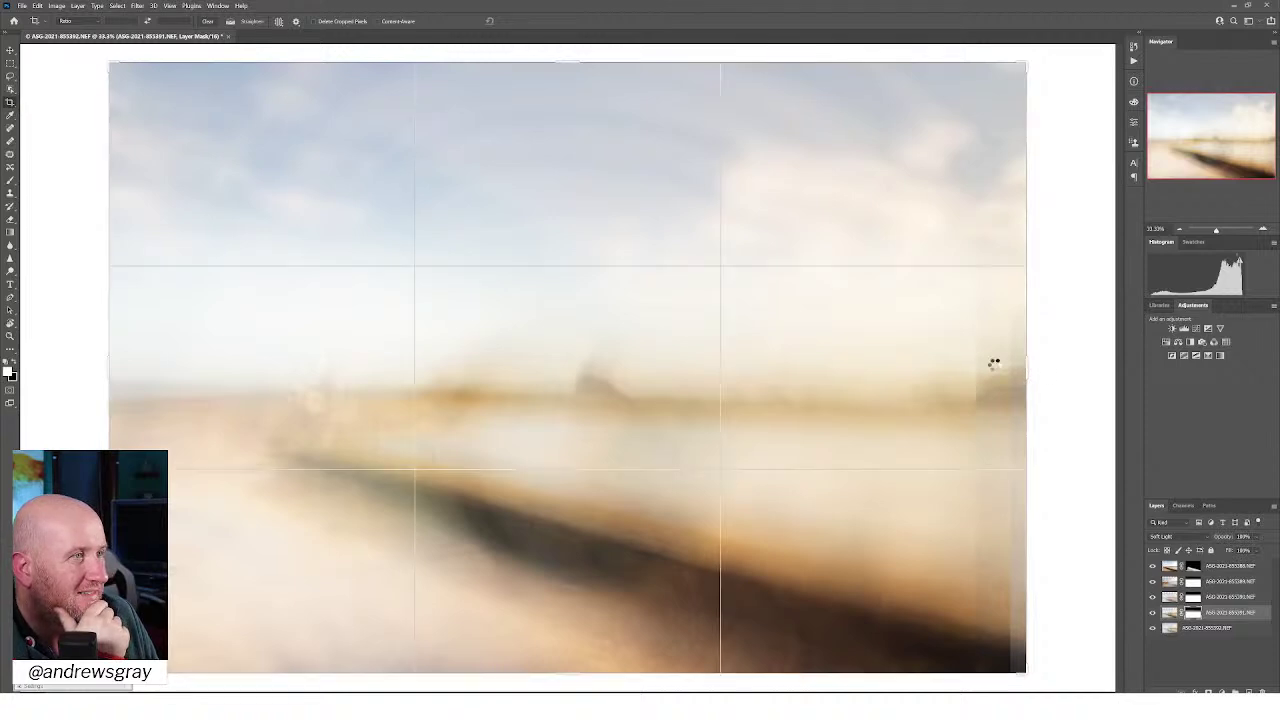
mouse_move(994, 363)
left_mouse_down()
mouse_move(977, 365)
mouse_move(1022, 365)
mouse_move(1000, 363)
left_mouse_up()
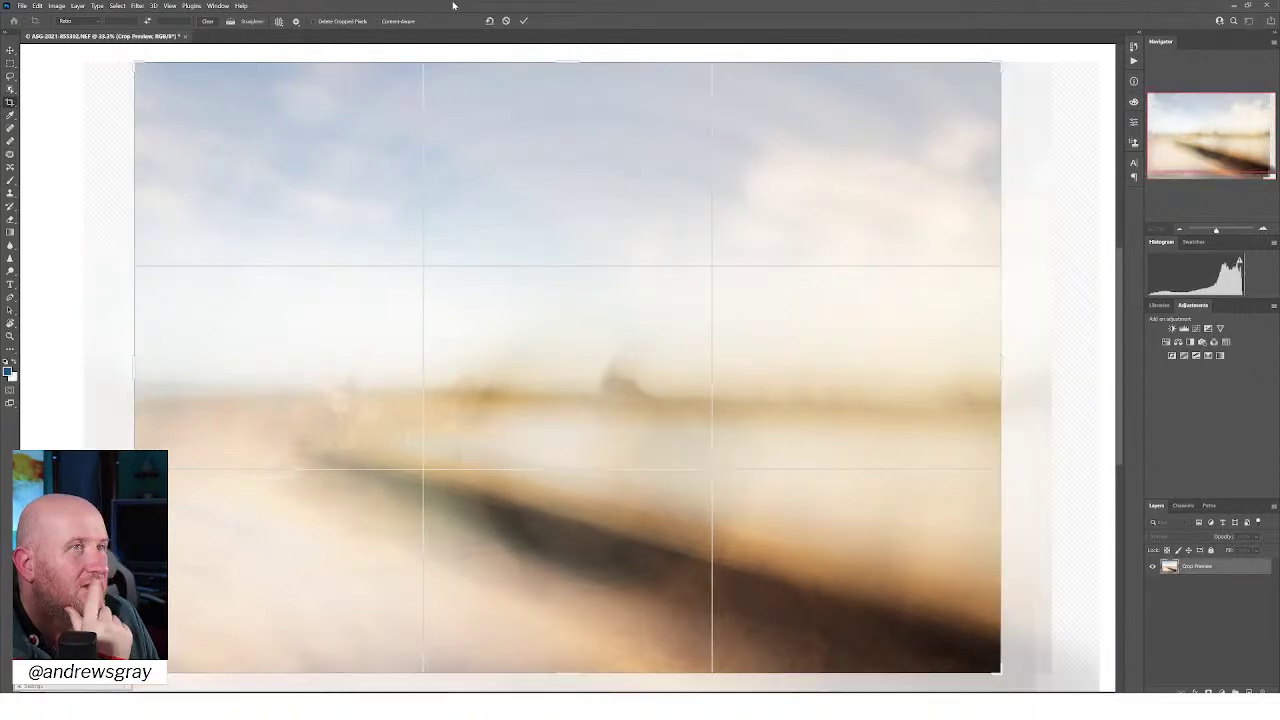
left_click(526, 20)
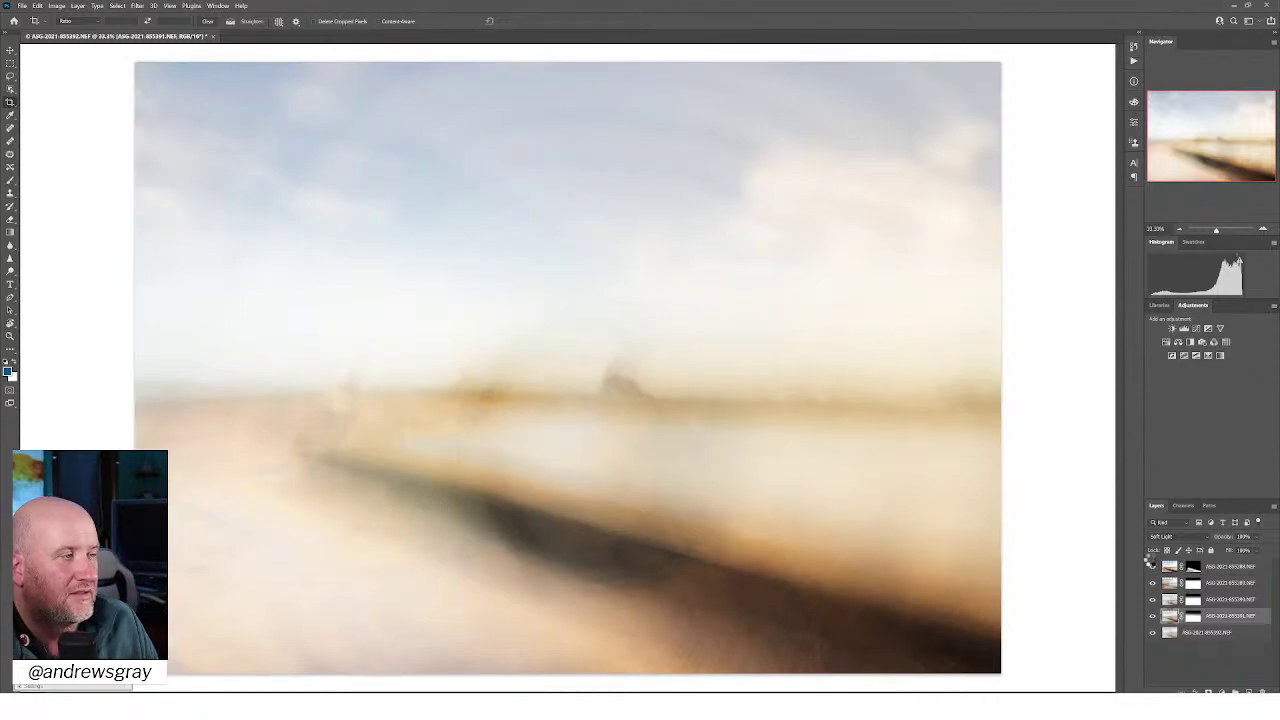
Stamp all visible layers into a new merged layer above the top photo layer and hide that merged layer
left_click(1230, 571)
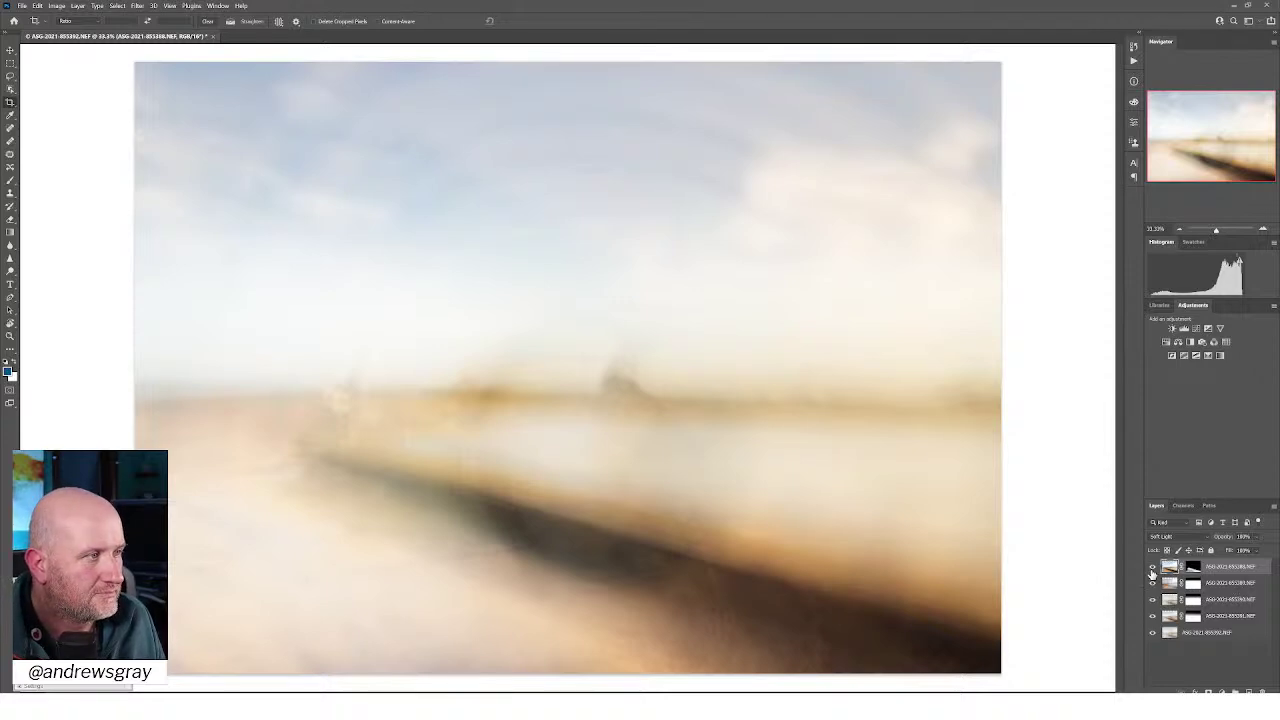
key("ctrl+shift+alt+e")
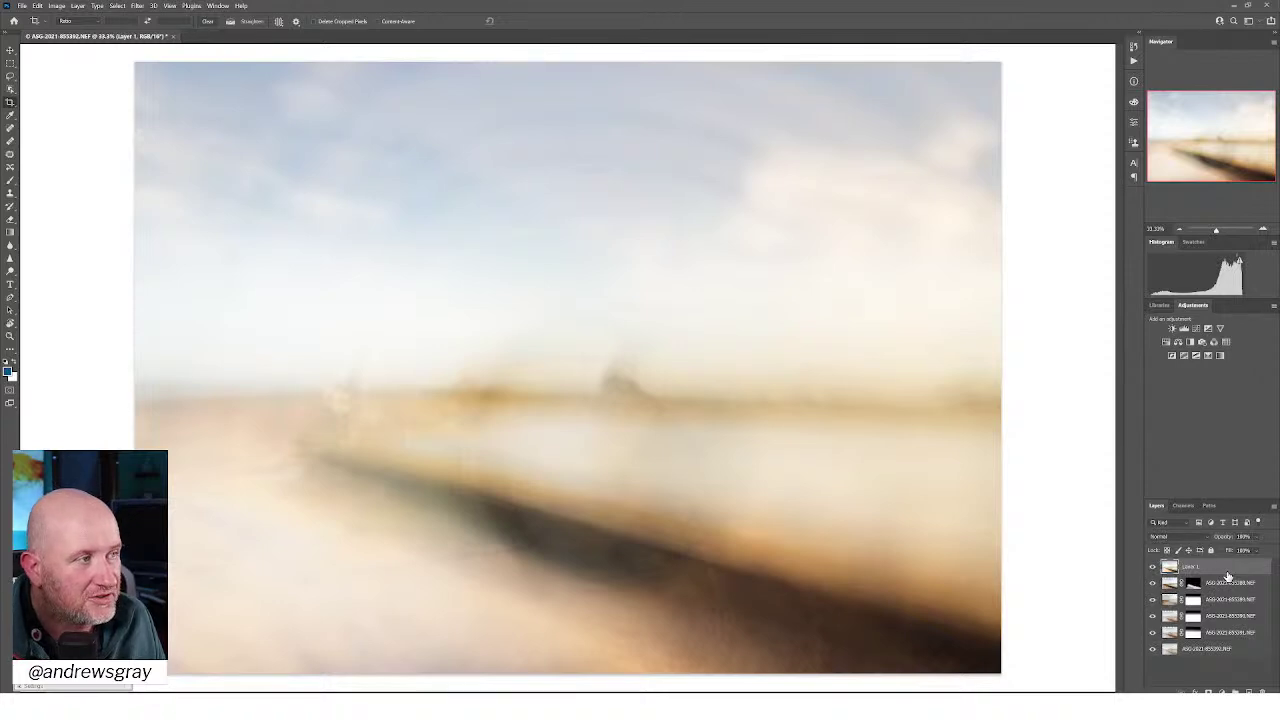
left_click(1152, 567)
Set the blend mode of all five photo layers to Lighten and take the top photo layer out of the selection
left_click(1230, 582)
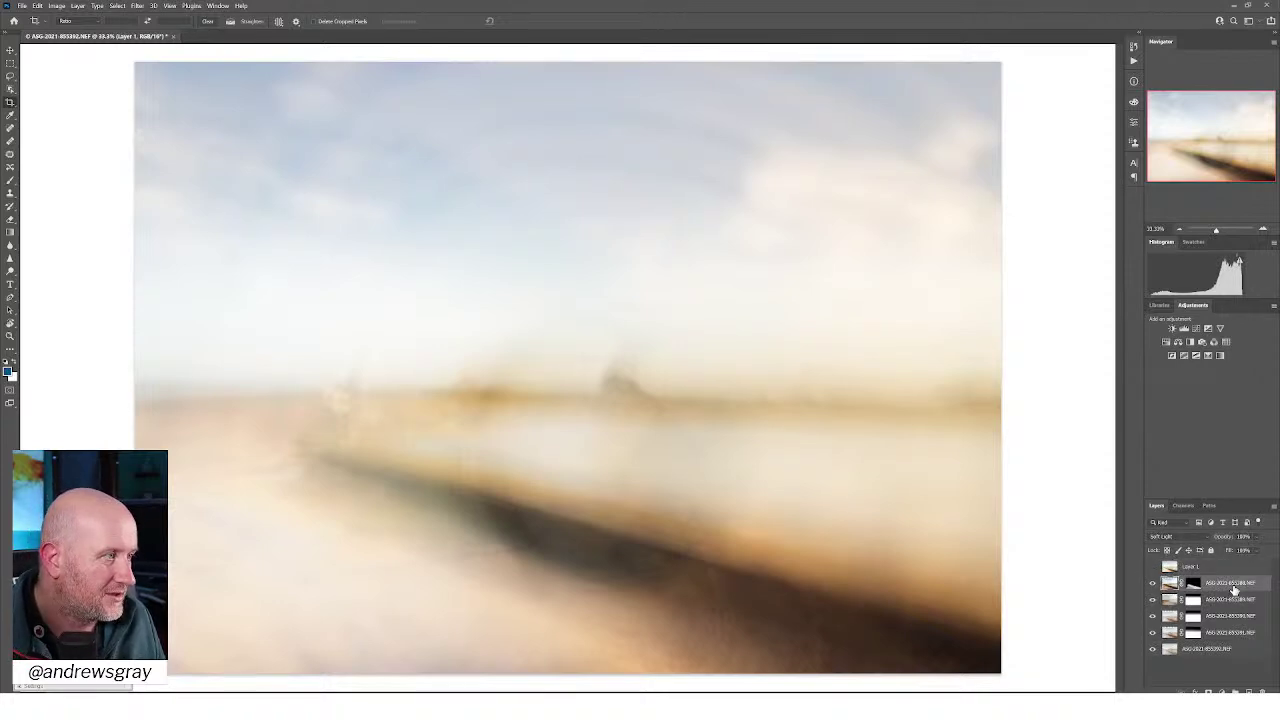
left_click(1220, 650, "shift")
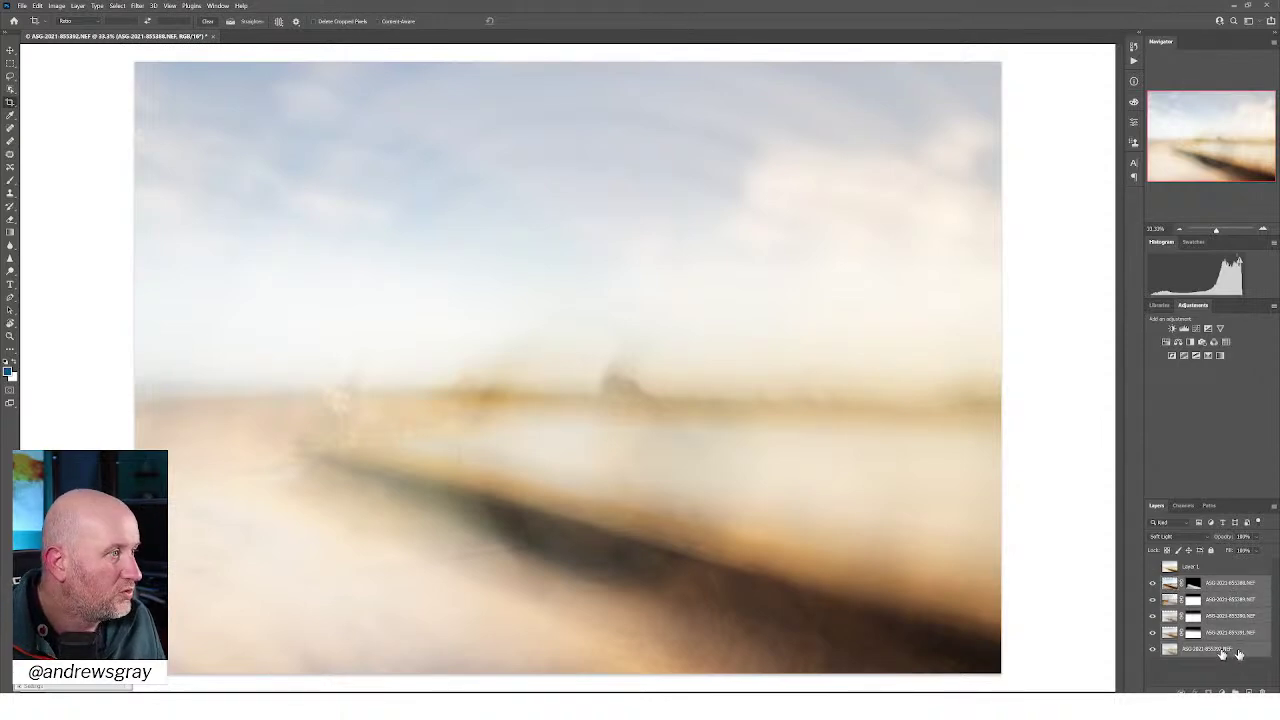
left_click(1176, 539)
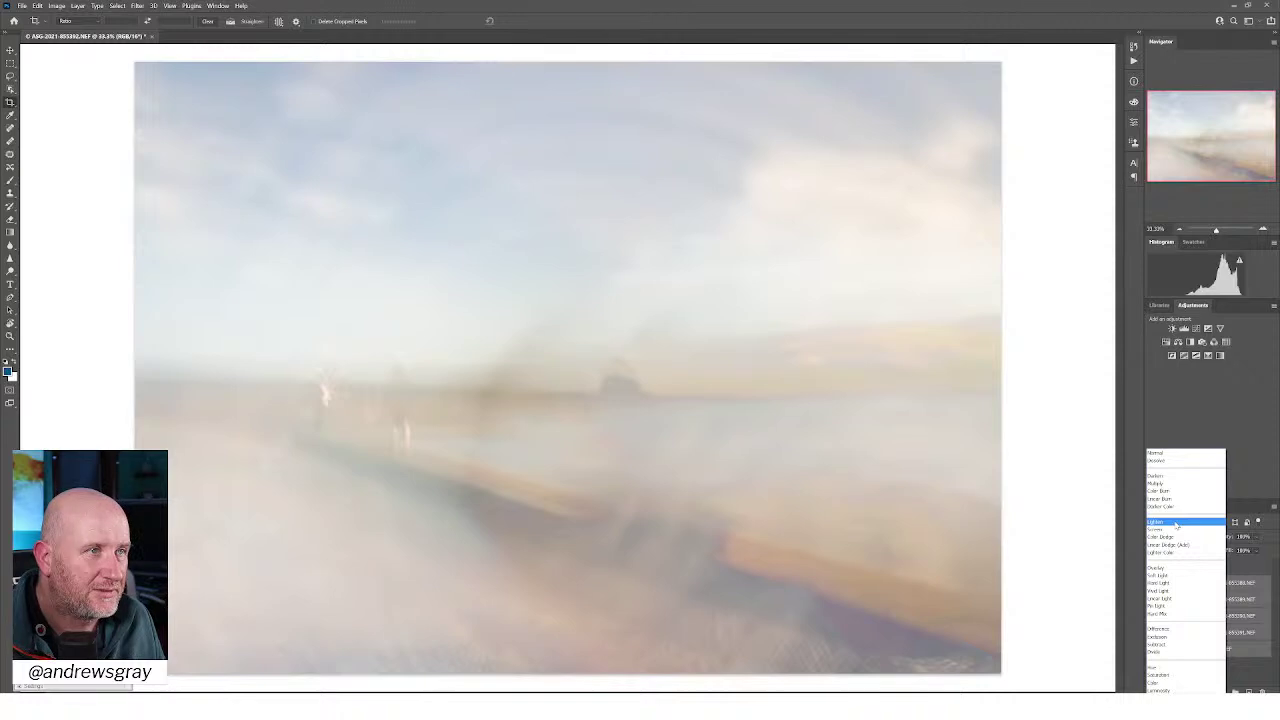
left_click(1177, 523)
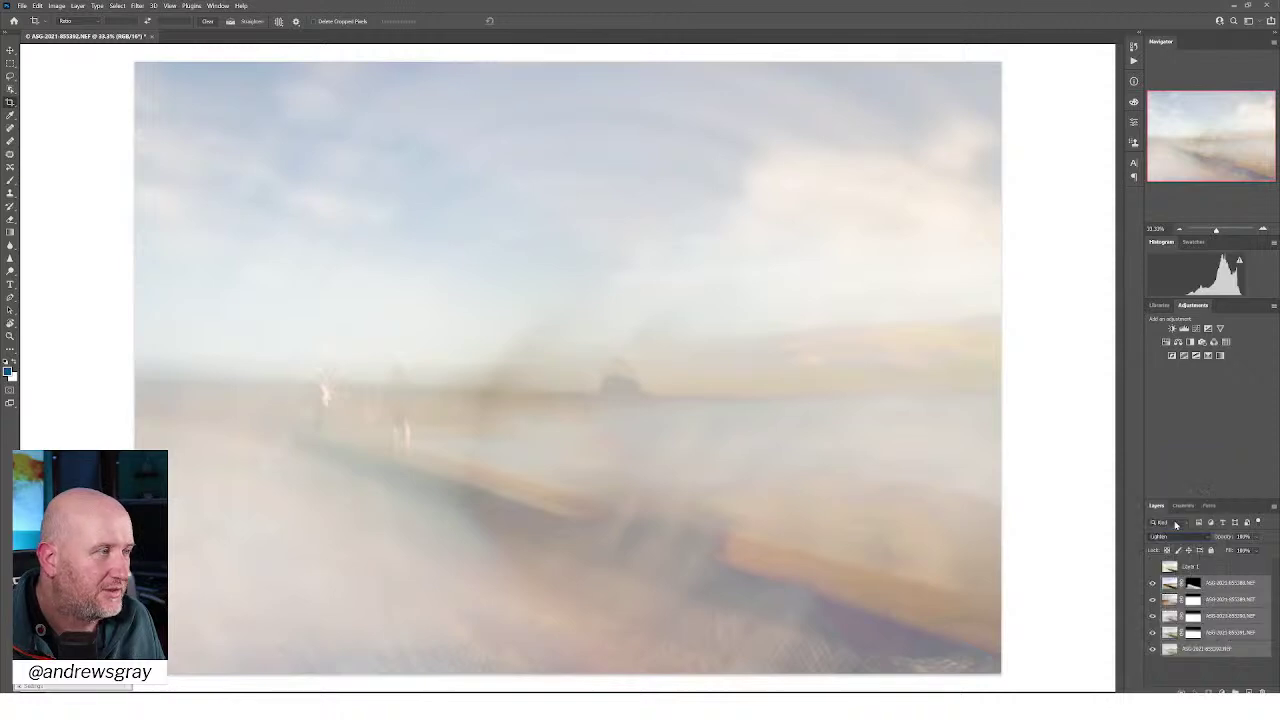
left_click(1220, 587)
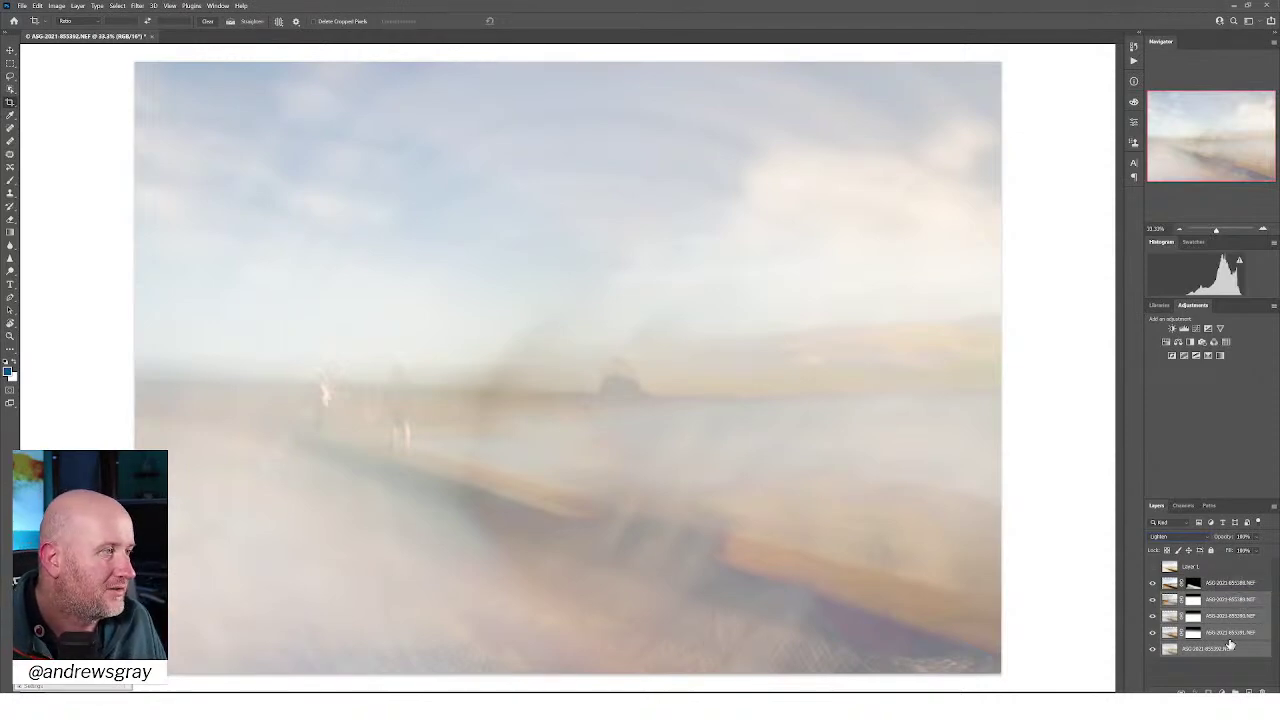
Stamp the Lighten blend of all visible layers into a new merged layer directly above the top photo layer
left_click(1226, 586)
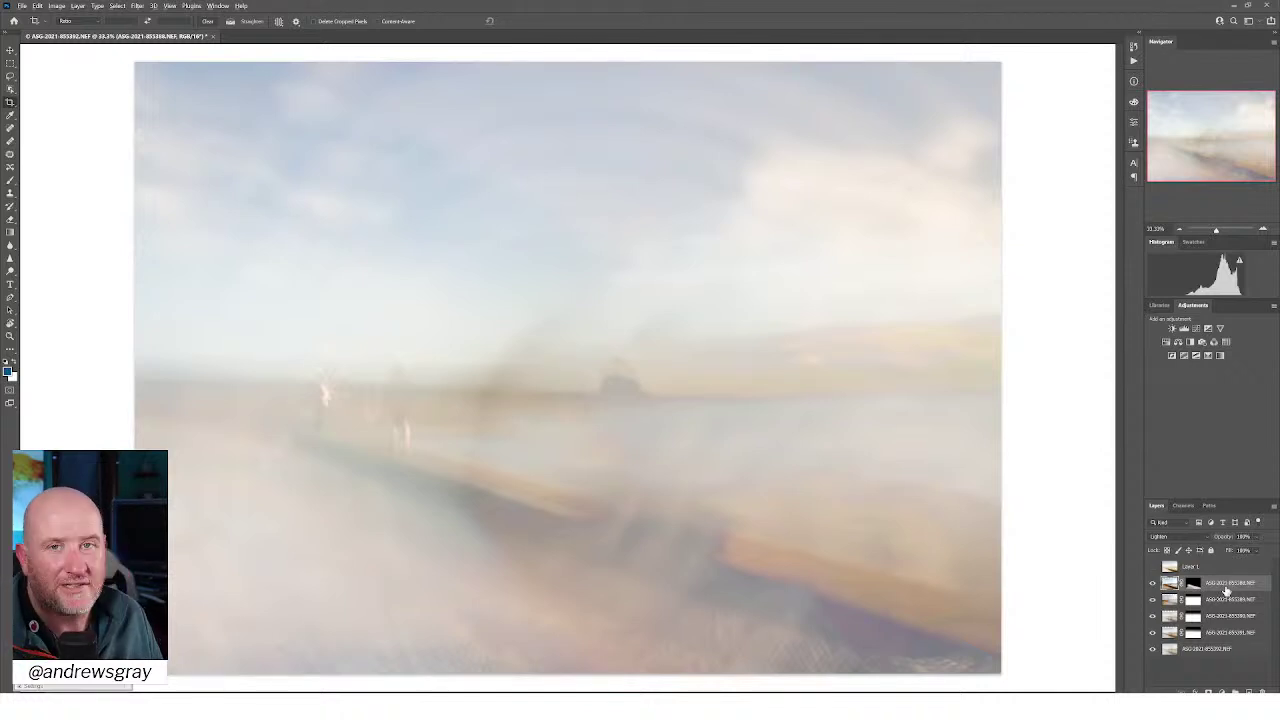
key("shift+alt+n")
key("ctrl+shift+alt+e")
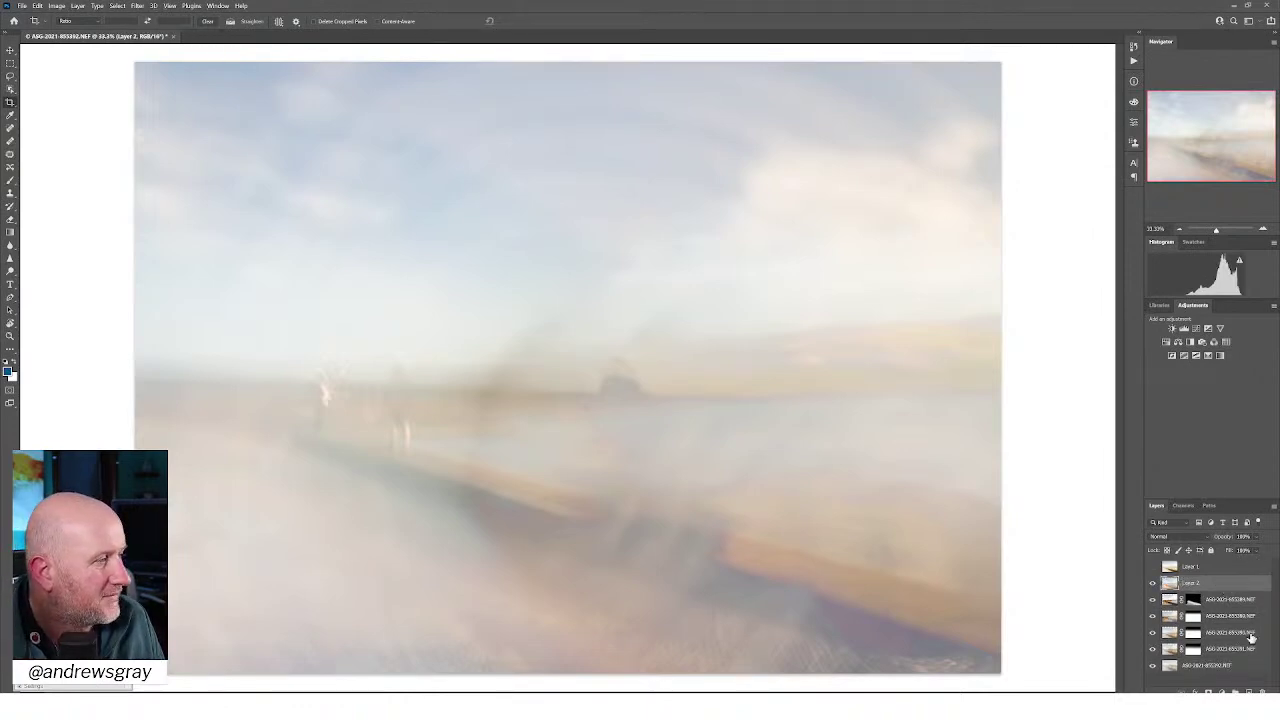
Hide the merged Lighten layer and set the blend mode of all five photo layers to Multiply
left_click(1222, 601)
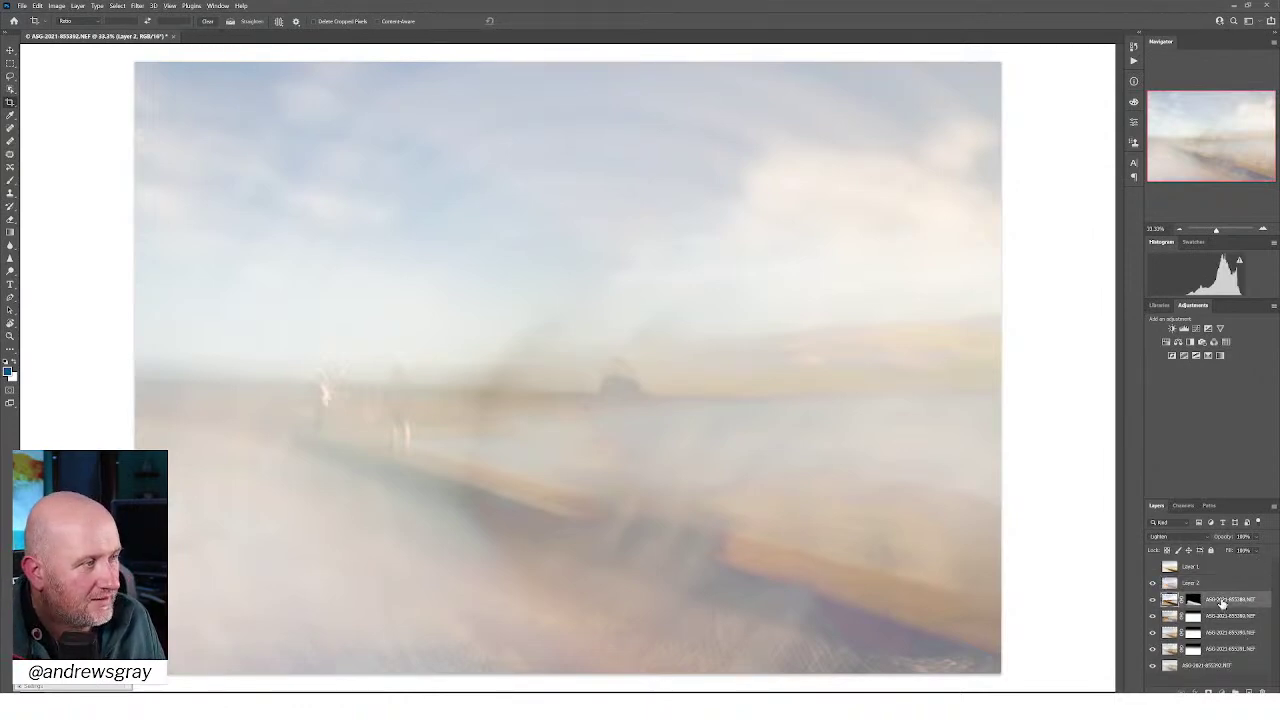
left_click(1226, 666, "shift")
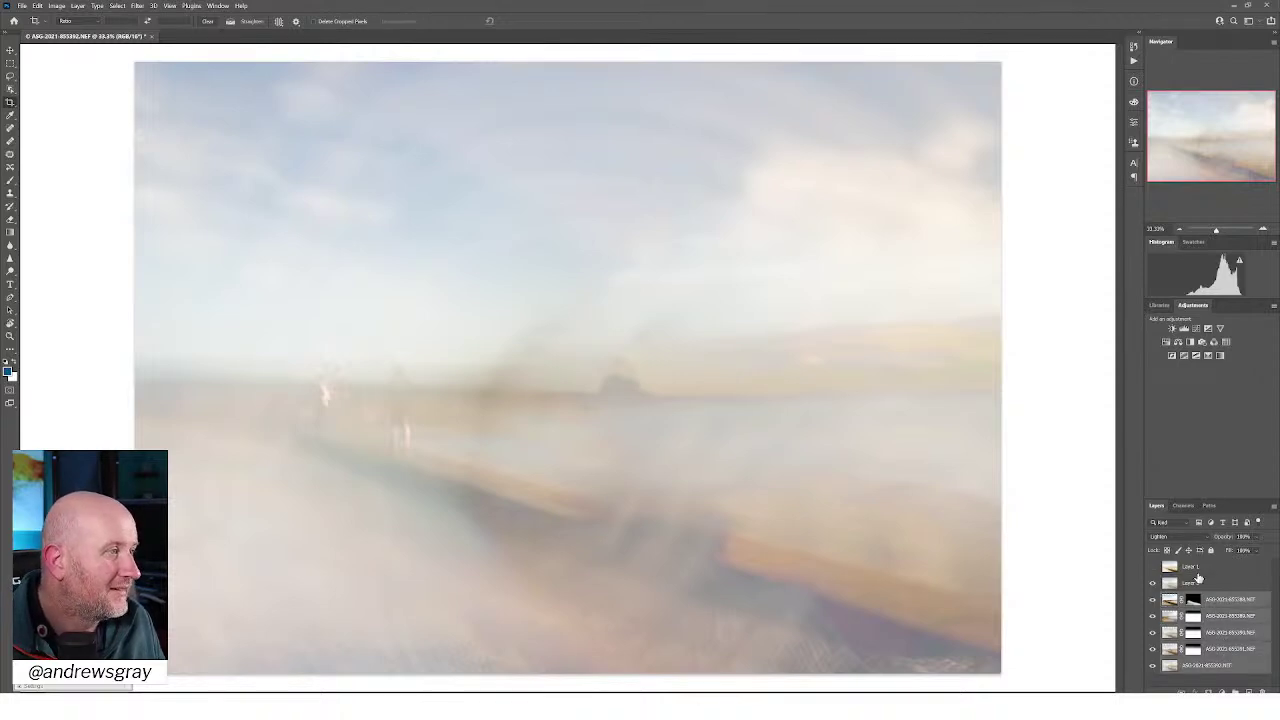
left_click(1195, 537)
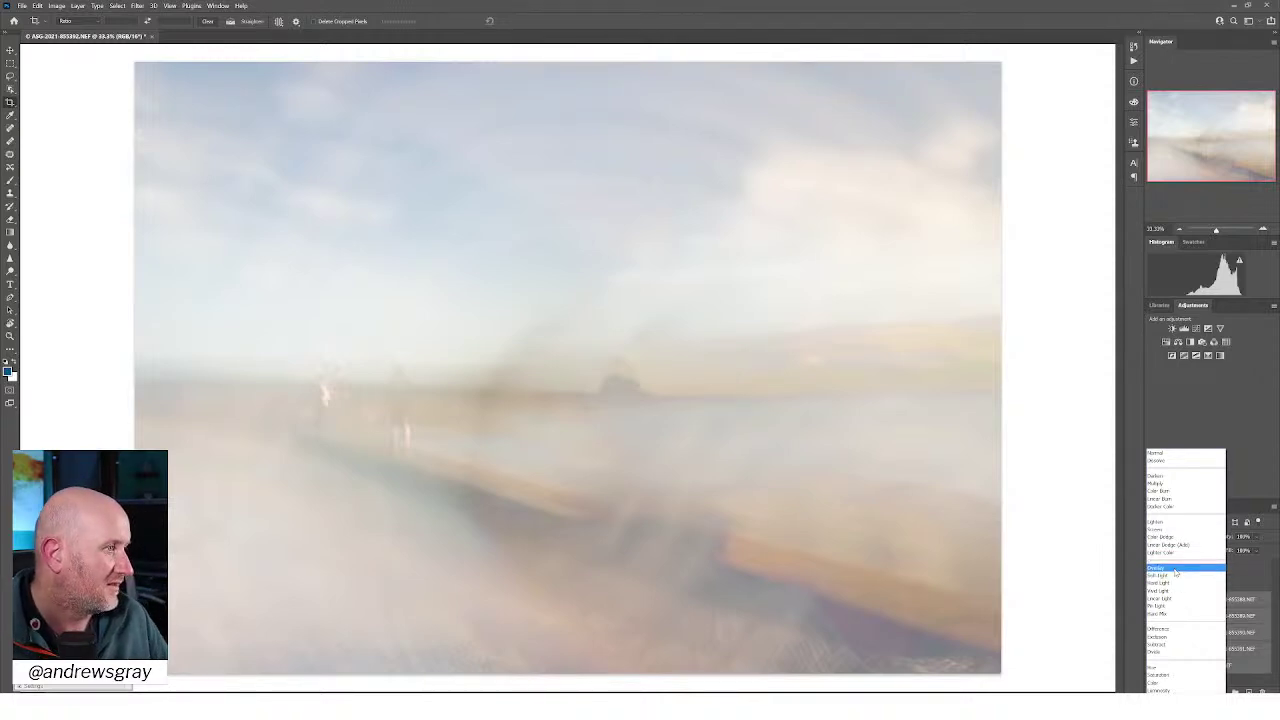
left_click(1133, 616)
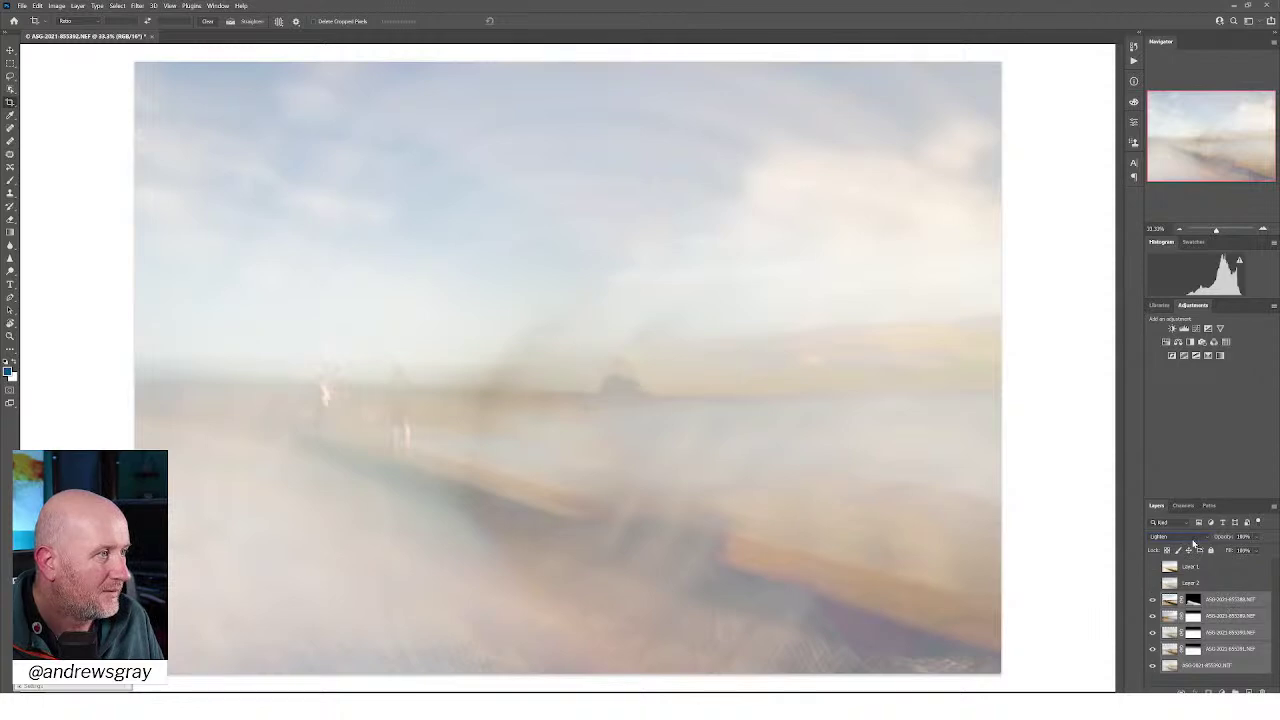
left_click(1192, 538)
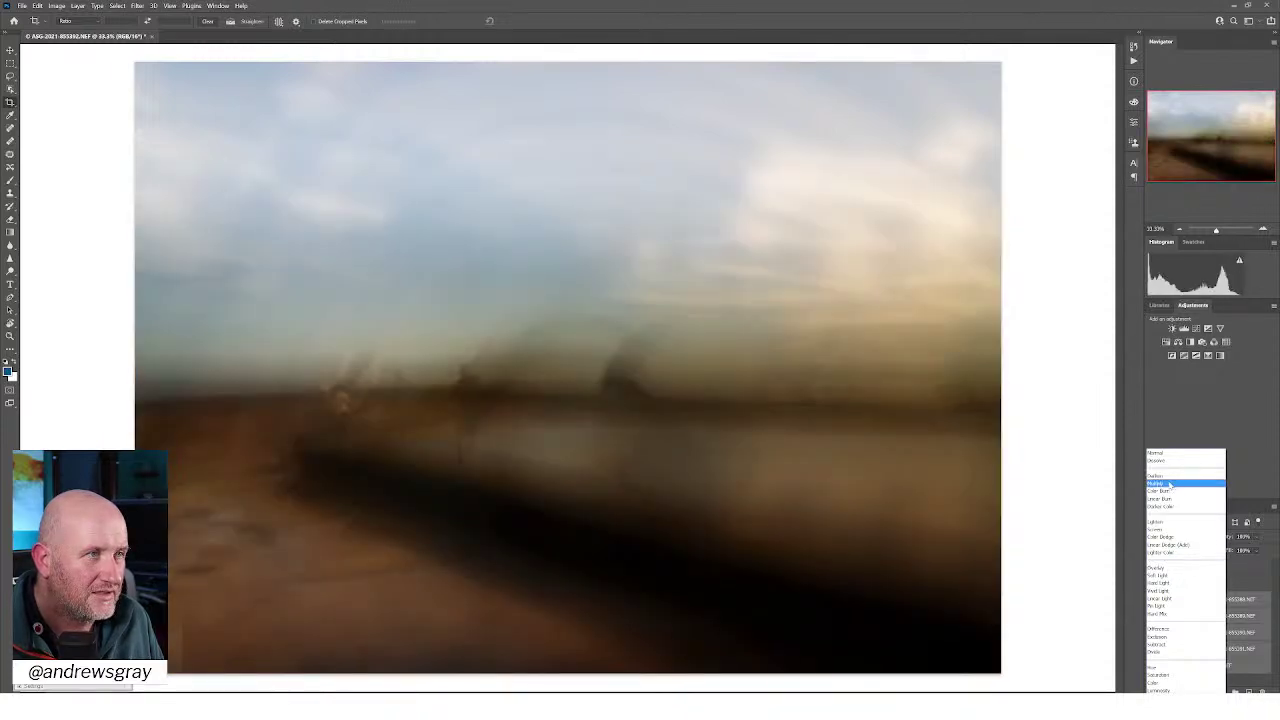
left_click(1169, 484)
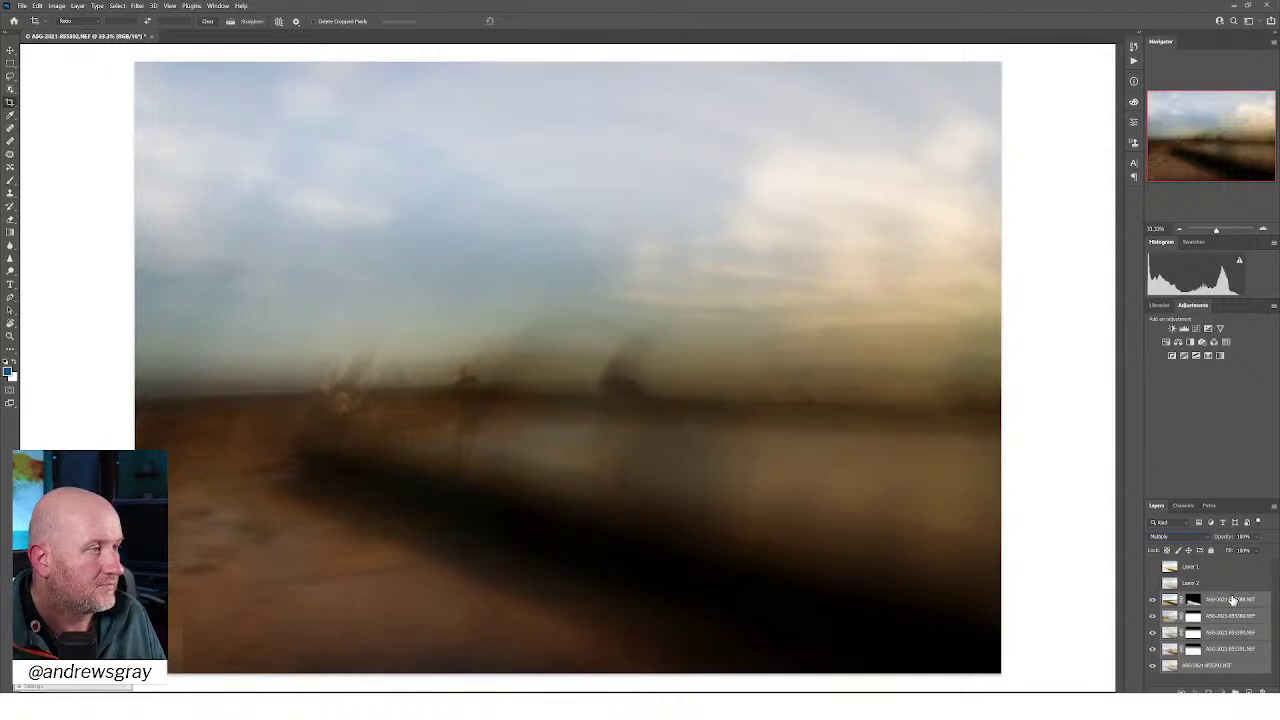
Stamp the Multiply blend into a new merged layer between the top photo layer and the hidden Layer 2
left_click(1233, 600)
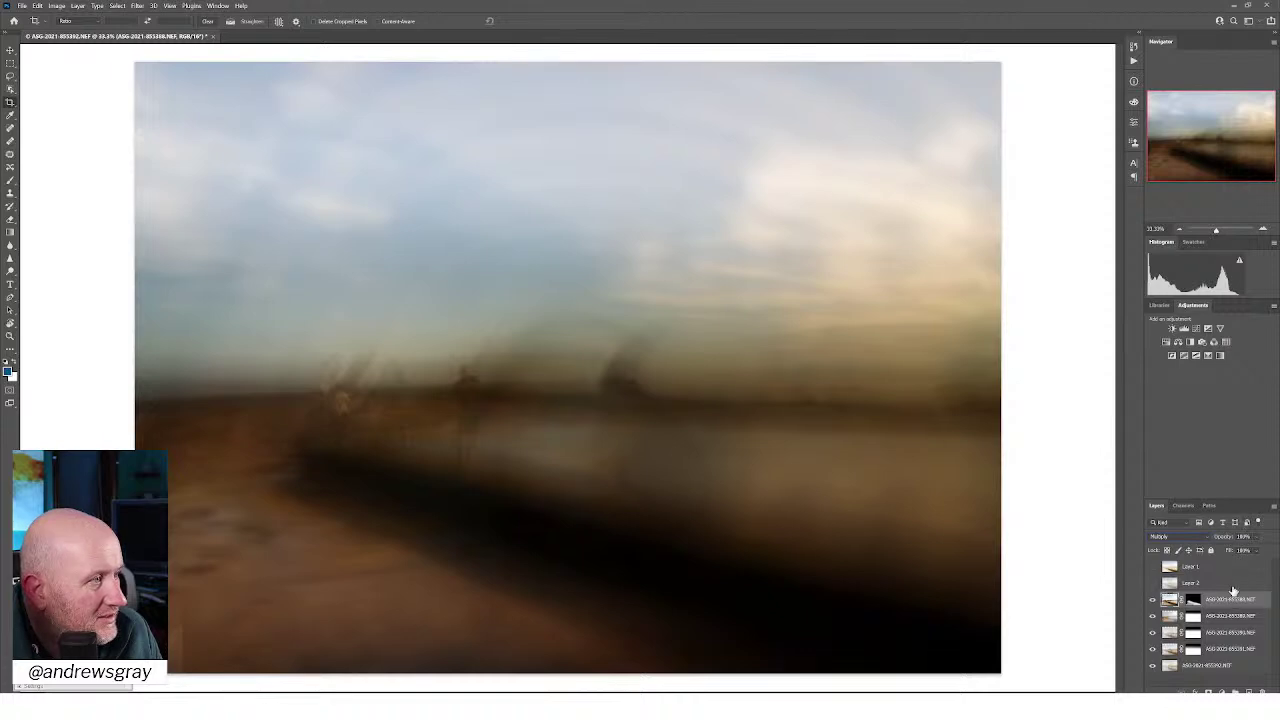
left_click(1231, 584)
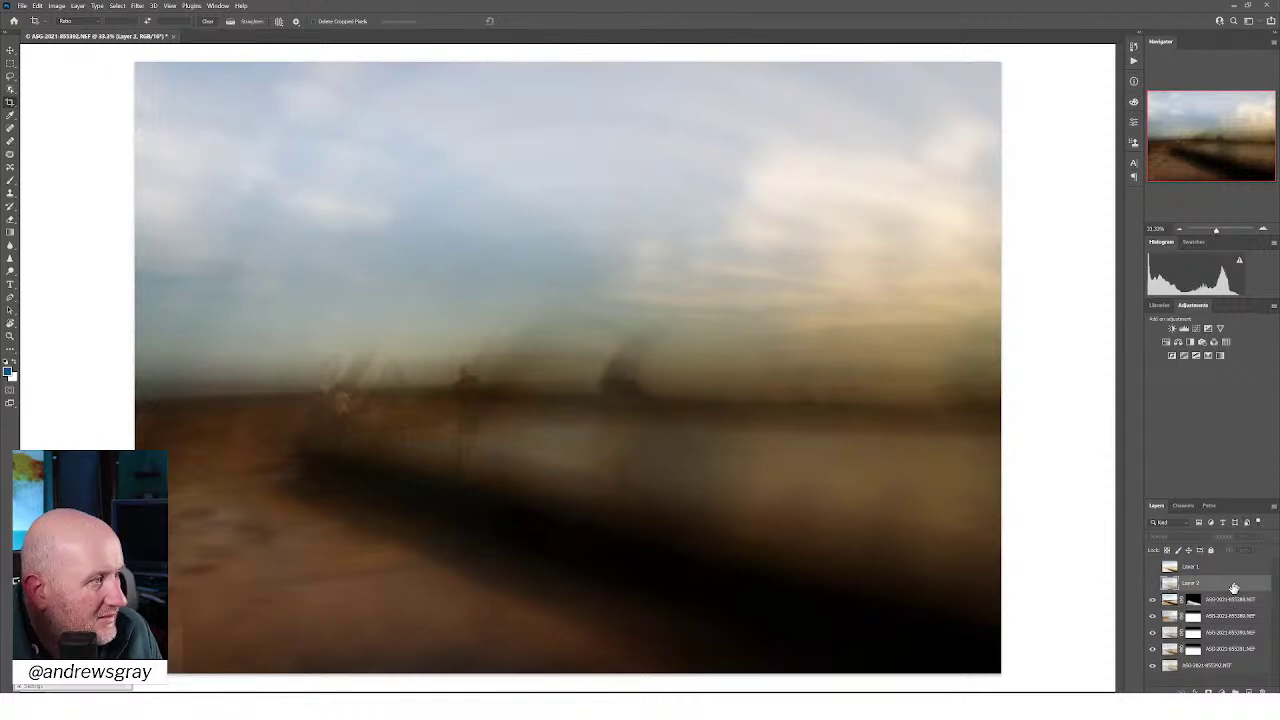
left_click(1231, 599)
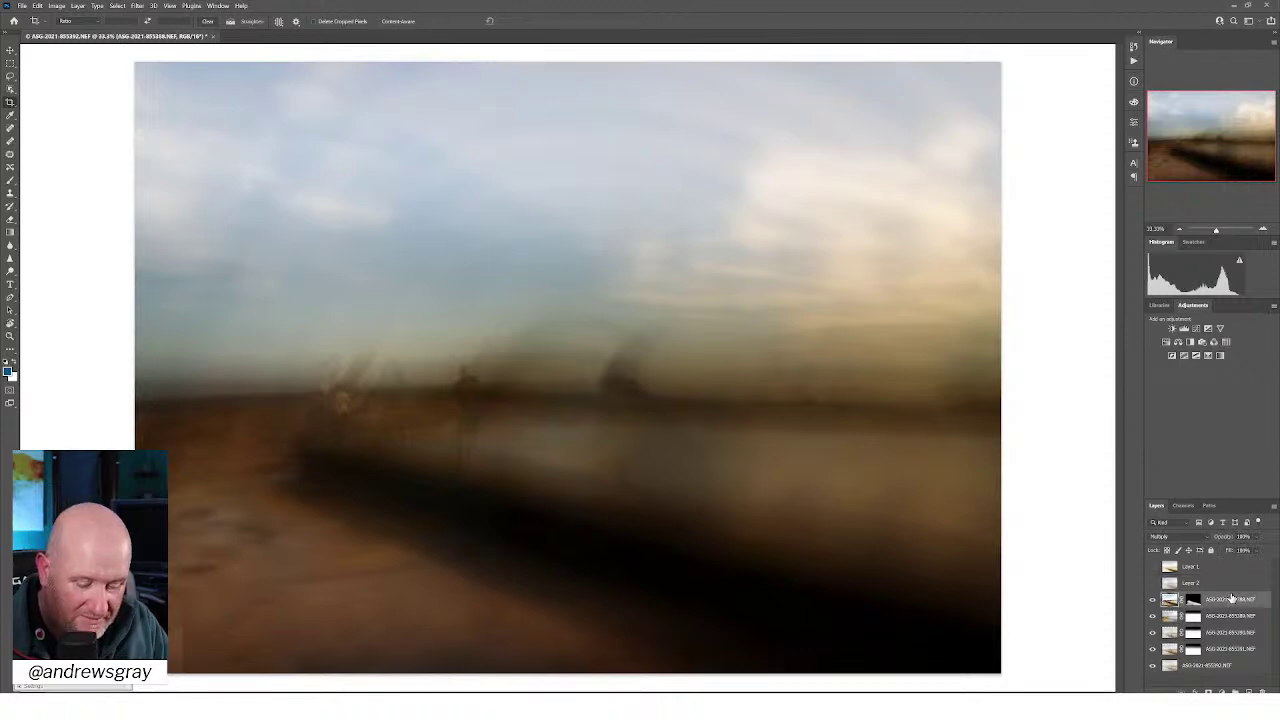
left_click_drag(1231, 599, 1232, 597)
key("ctrl+alt+shift+e")
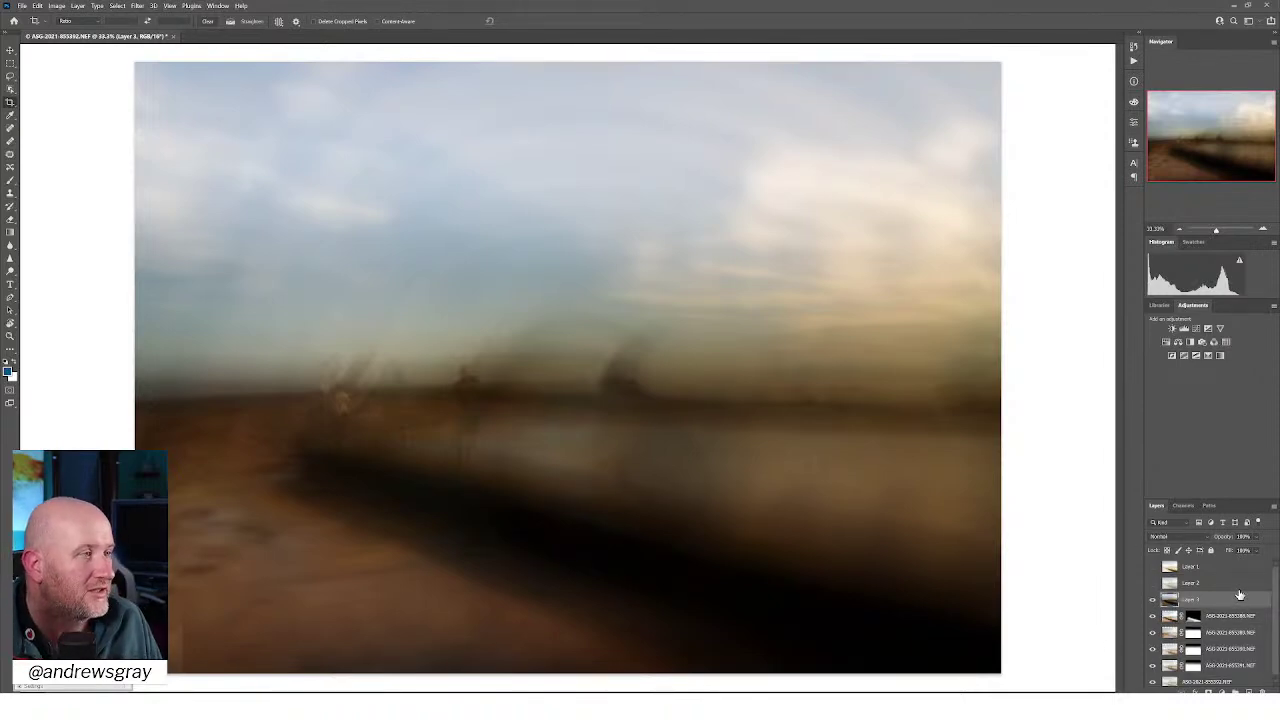
Delete the five original photo layers, keep only the three merged layers and clear the layer selection
left_click(1232, 611)
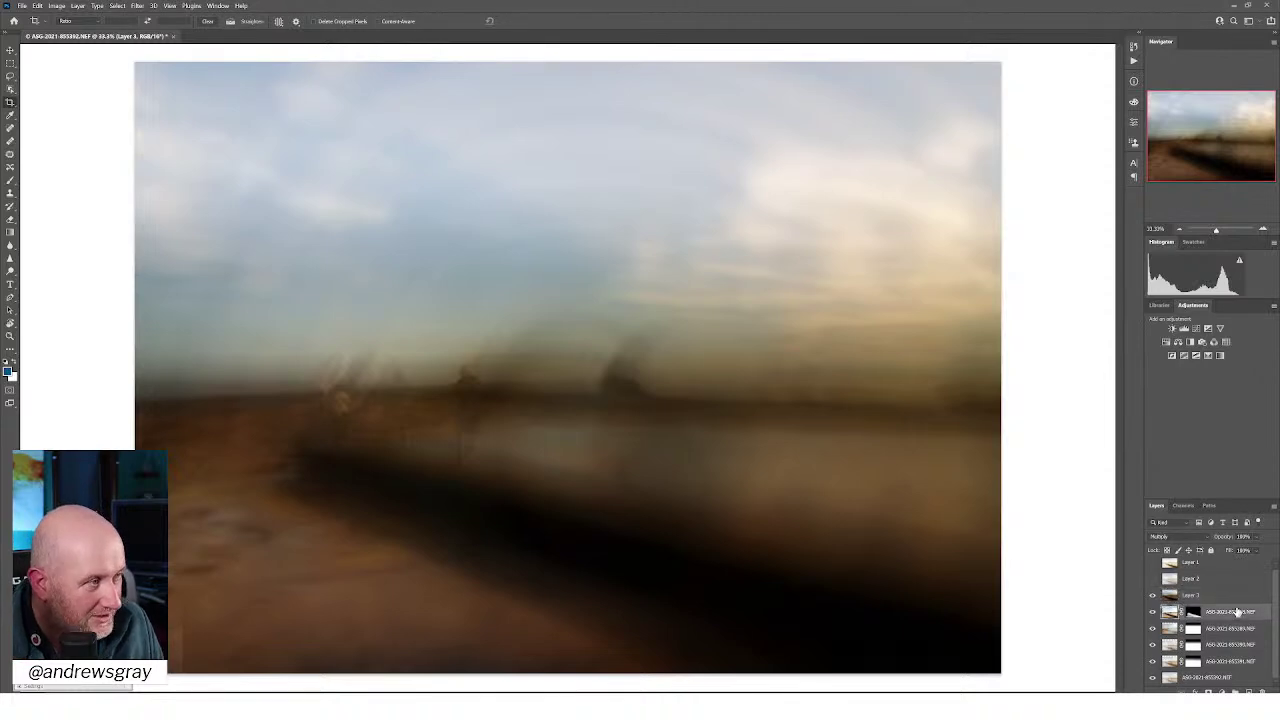
left_click(1217, 678, "shift")
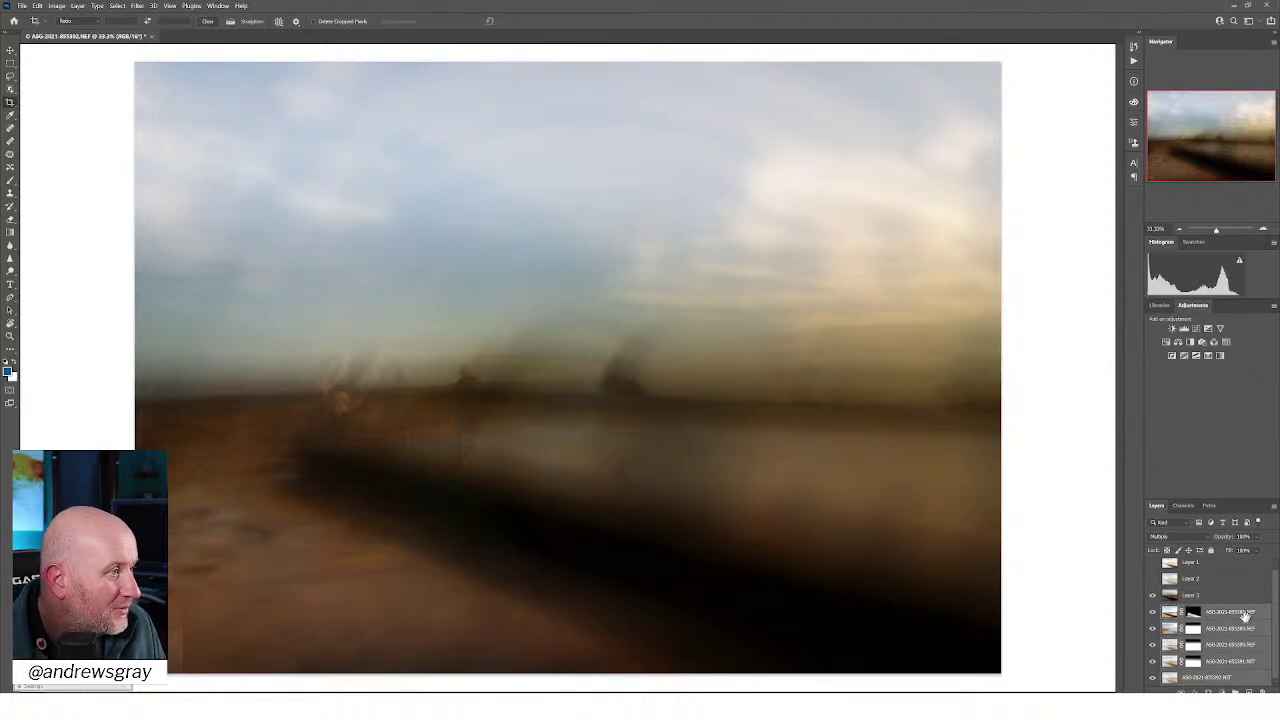
left_click(1263, 690)
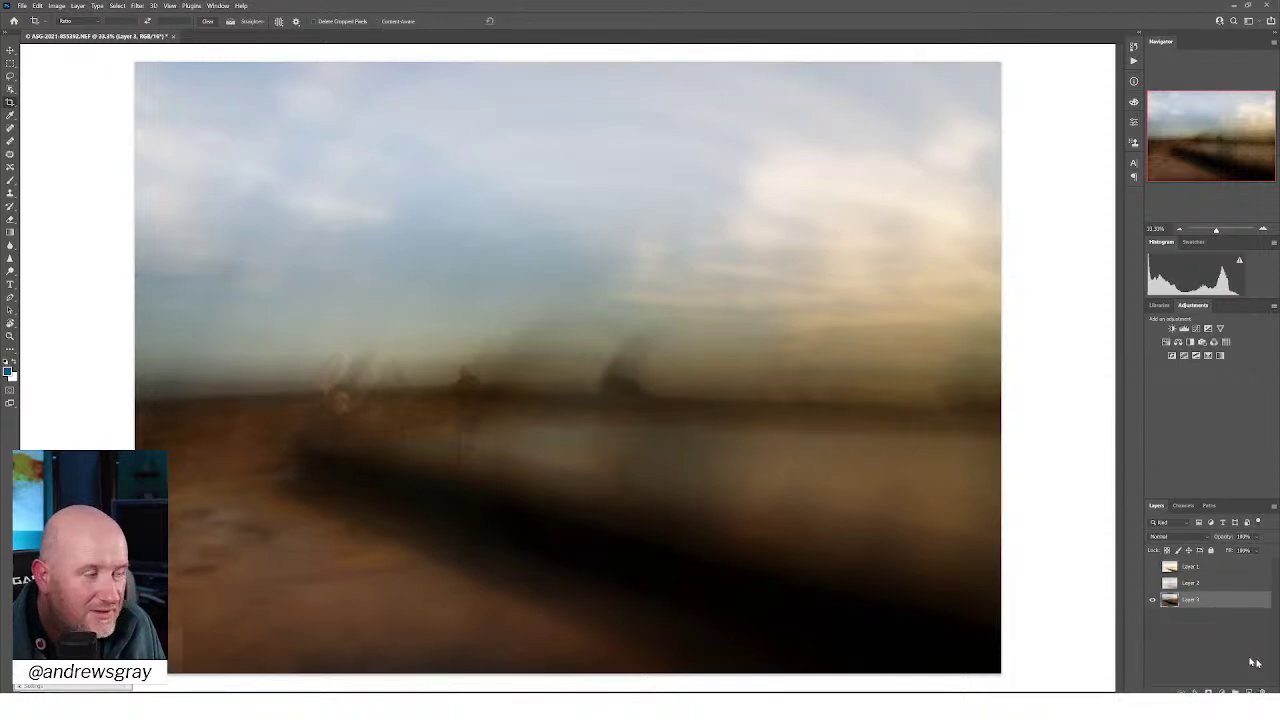
left_click(1209, 643)
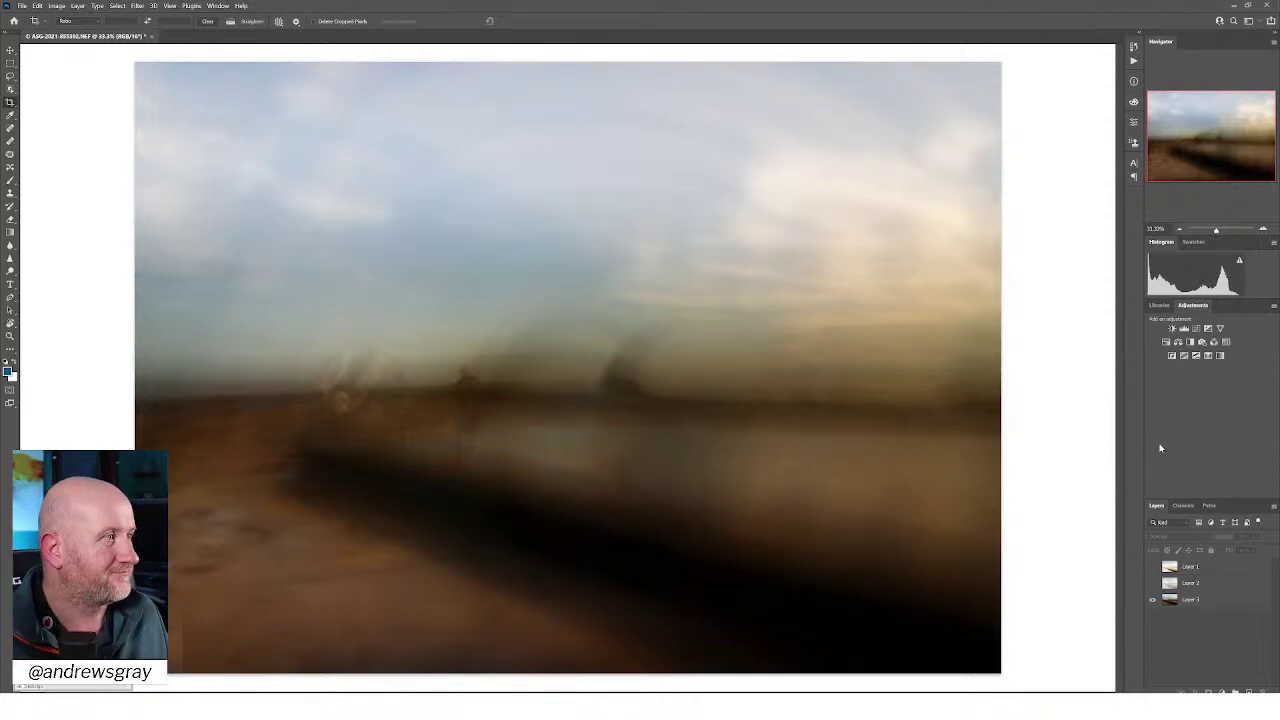
Show all three merged layers, set their blend mode to Exclusion and deselect them
left_click(1152, 566)
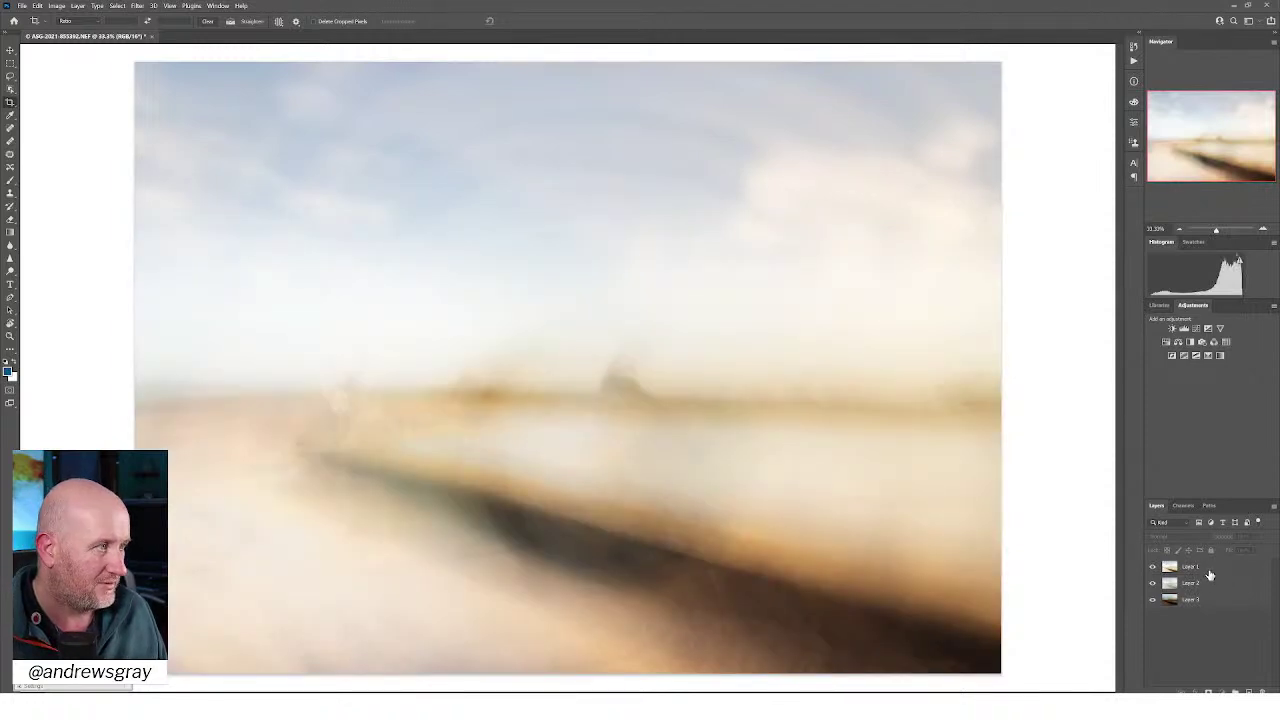
left_click(1220, 570)
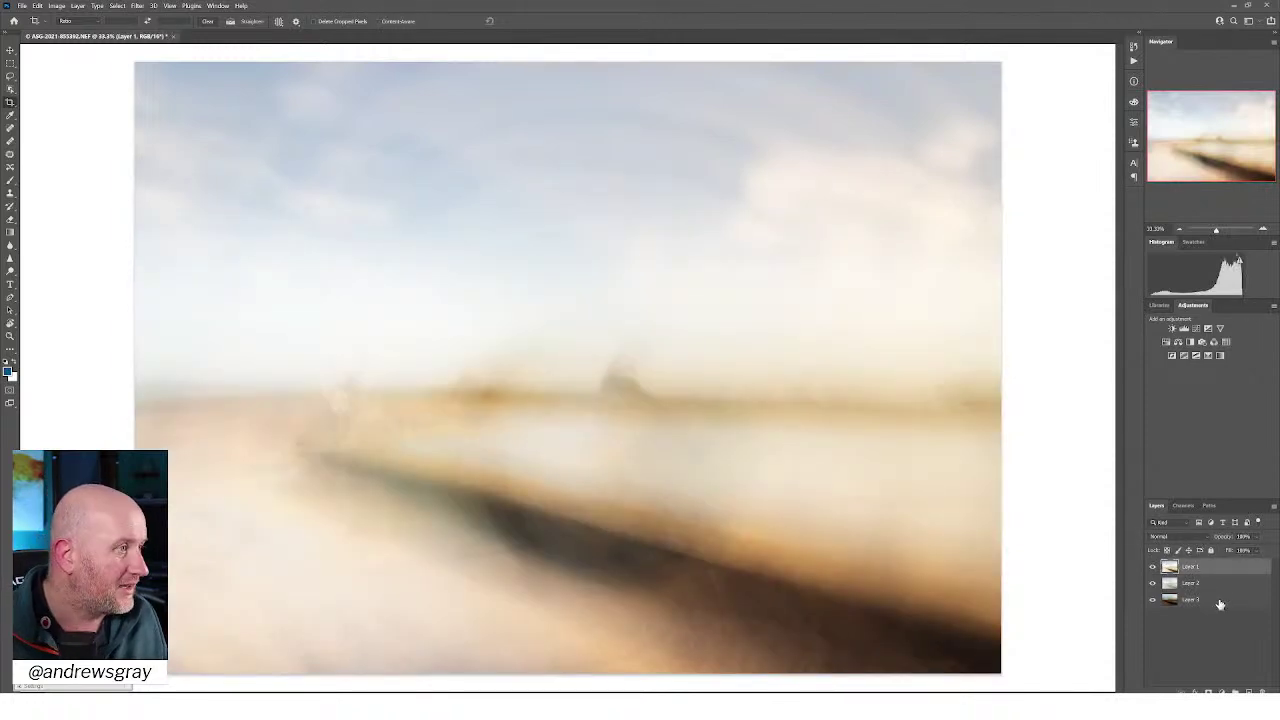
left_click(1180, 537)
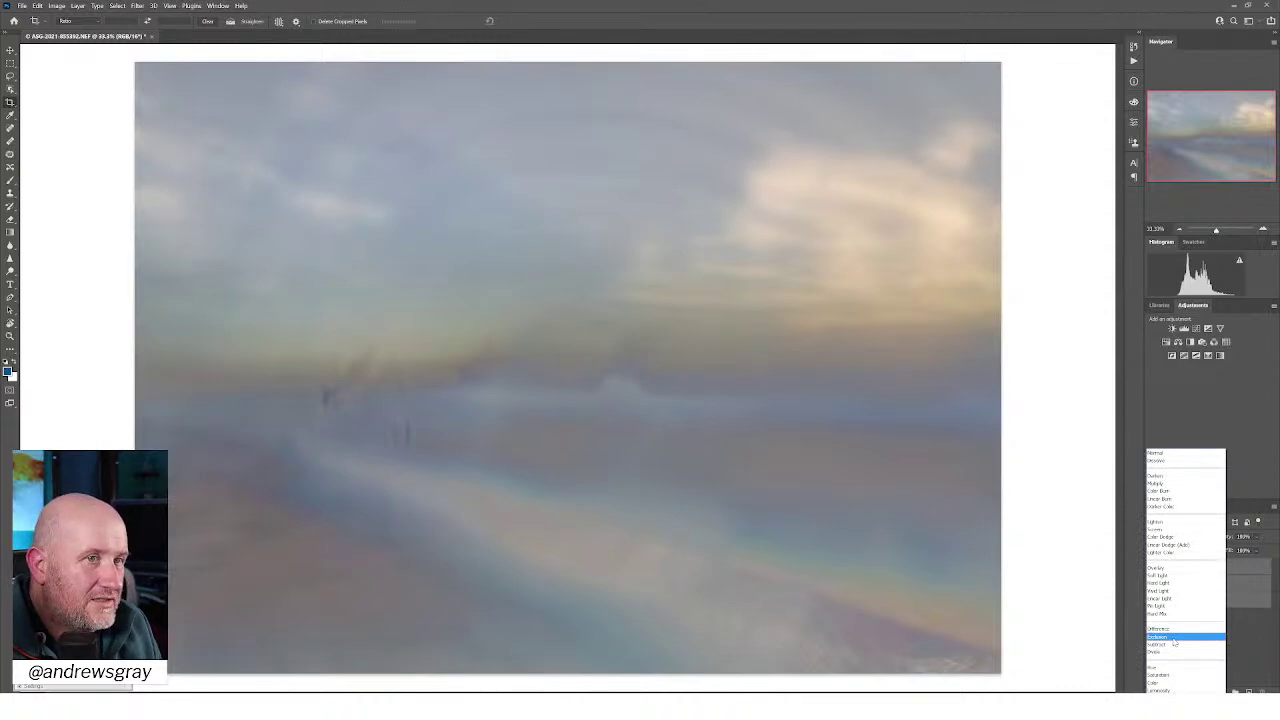
left_click(1173, 643)
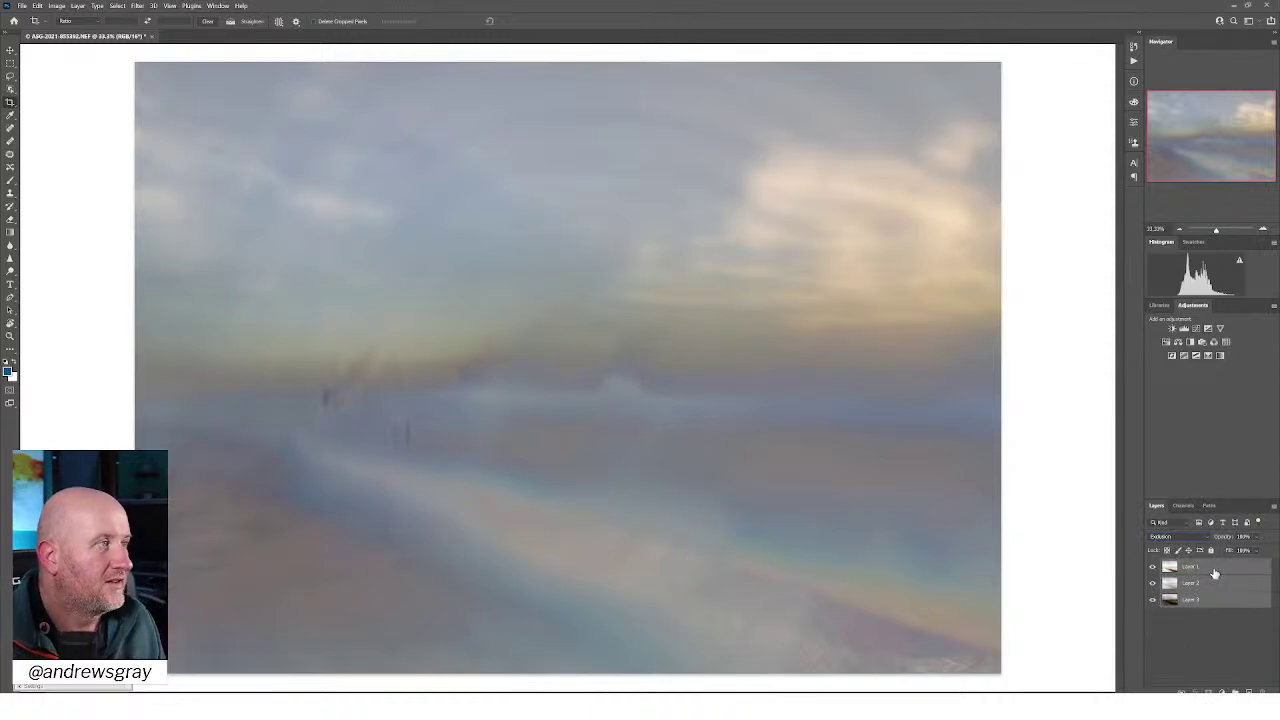
left_click(1235, 615)
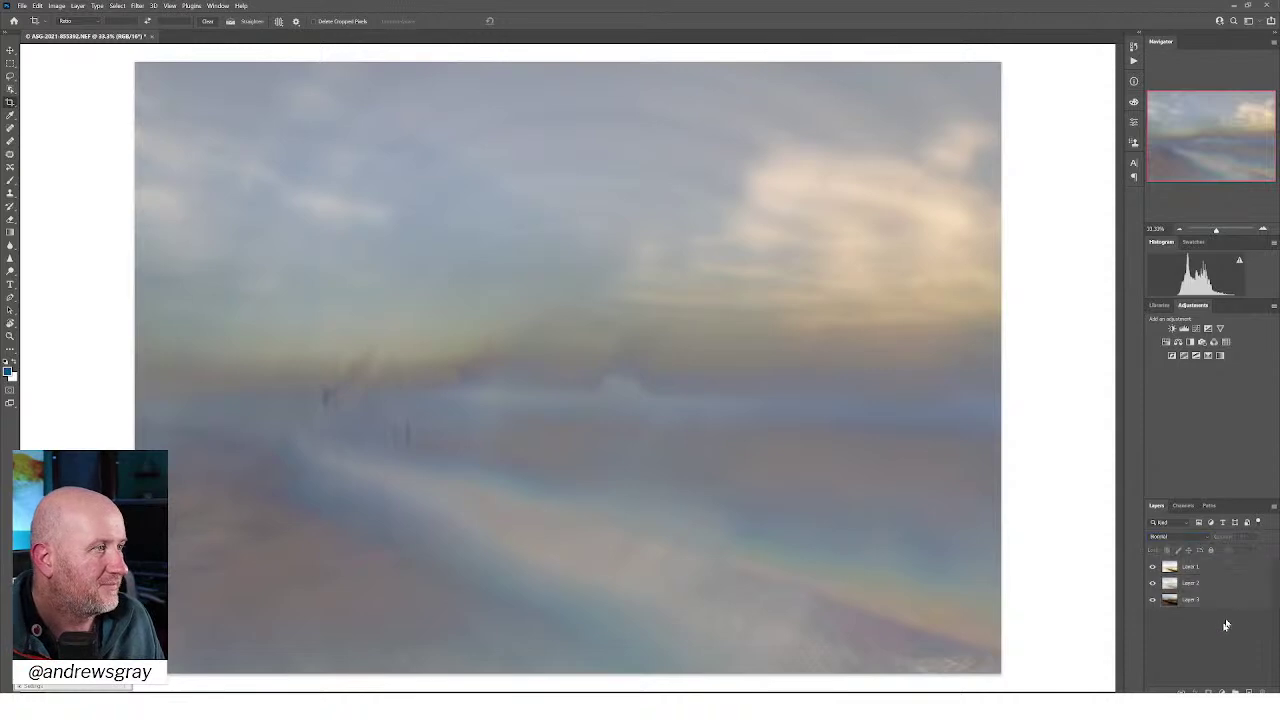
Stamp the Exclusion blend into a new merged layer above Layer 1 and keep that new layer selected
left_click(1225, 568)
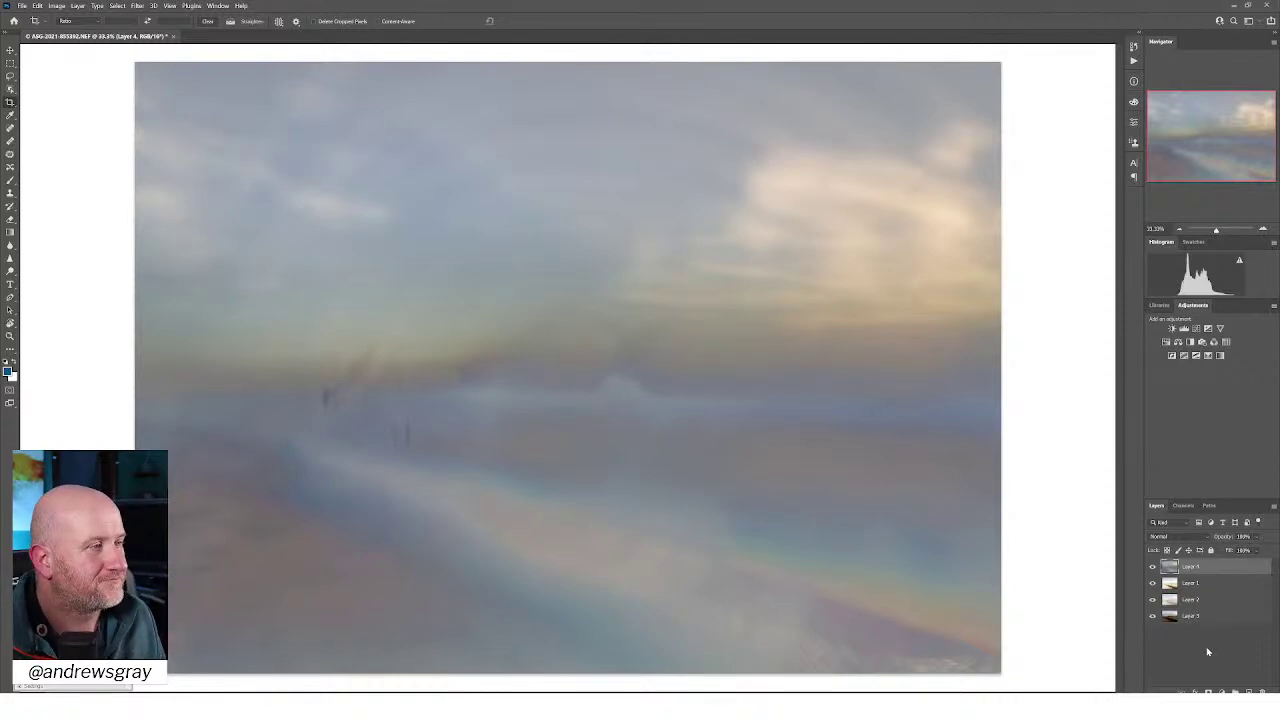
left_click(1208, 648)
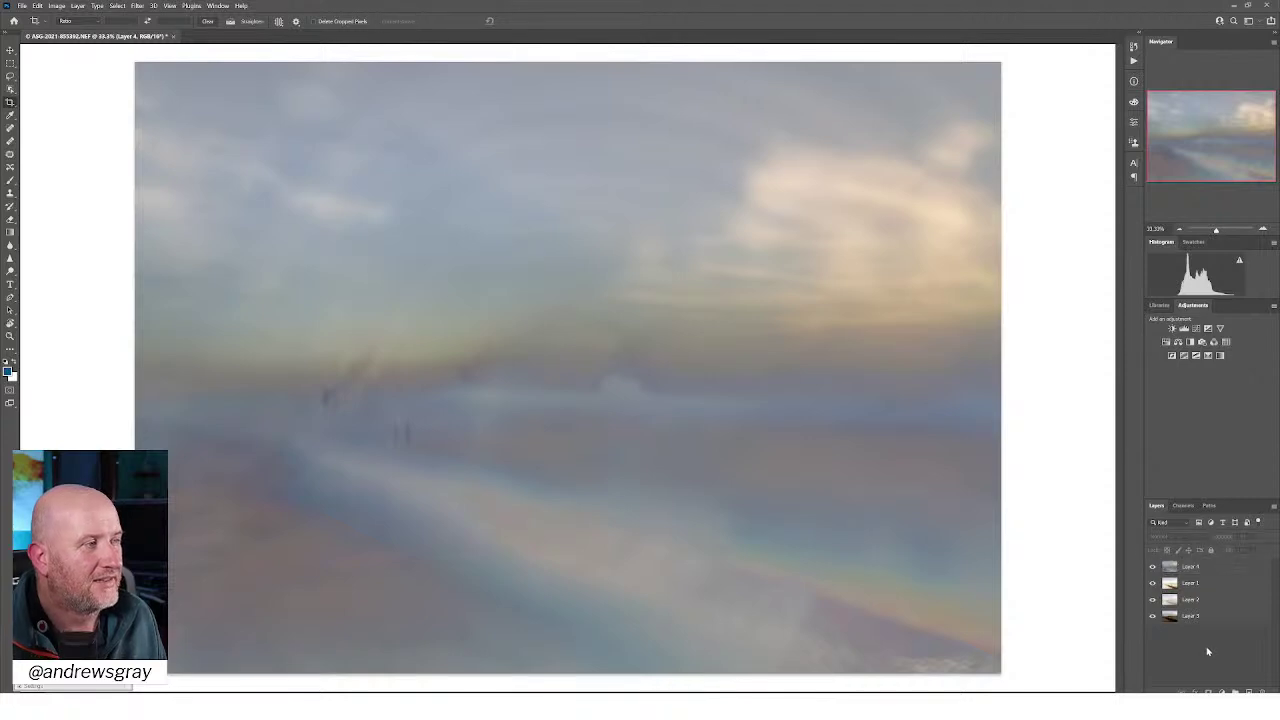
left_click(1220, 570)
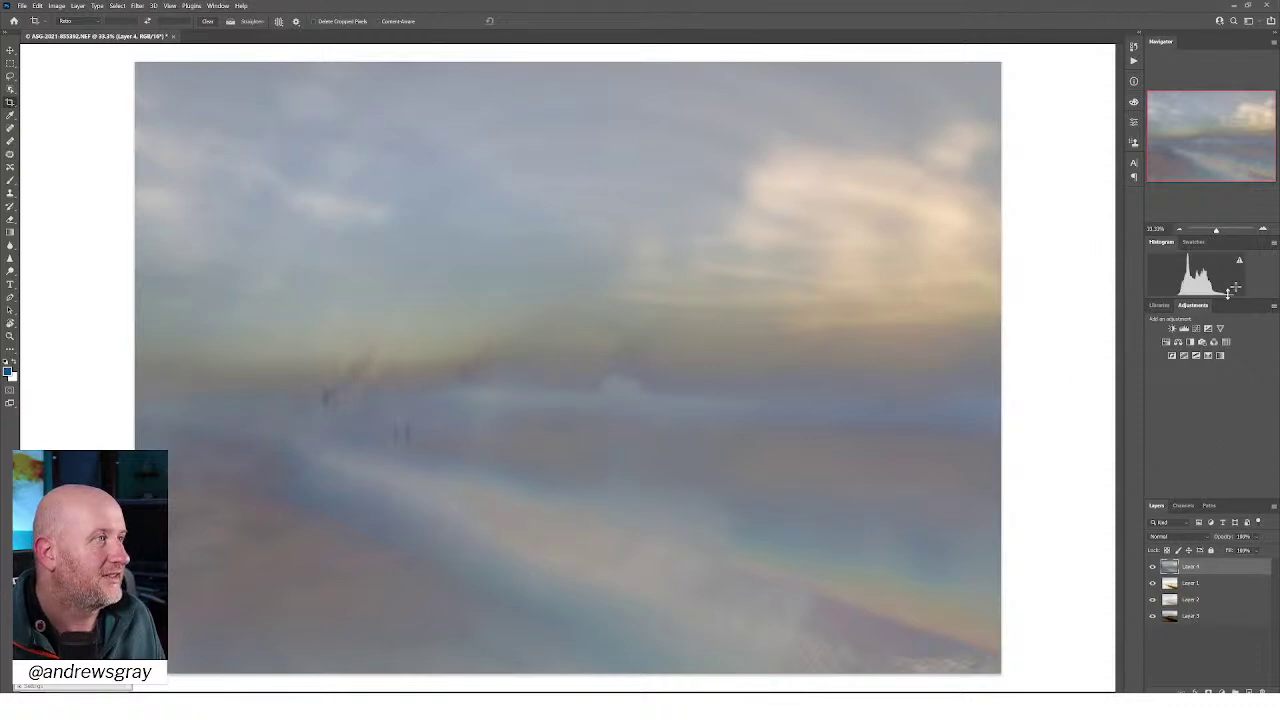
Add a Hue/Saturation adjustment above the merged layer with saturation about +28 and hue about +9 after trying other hue shifts
left_click(1165, 344)
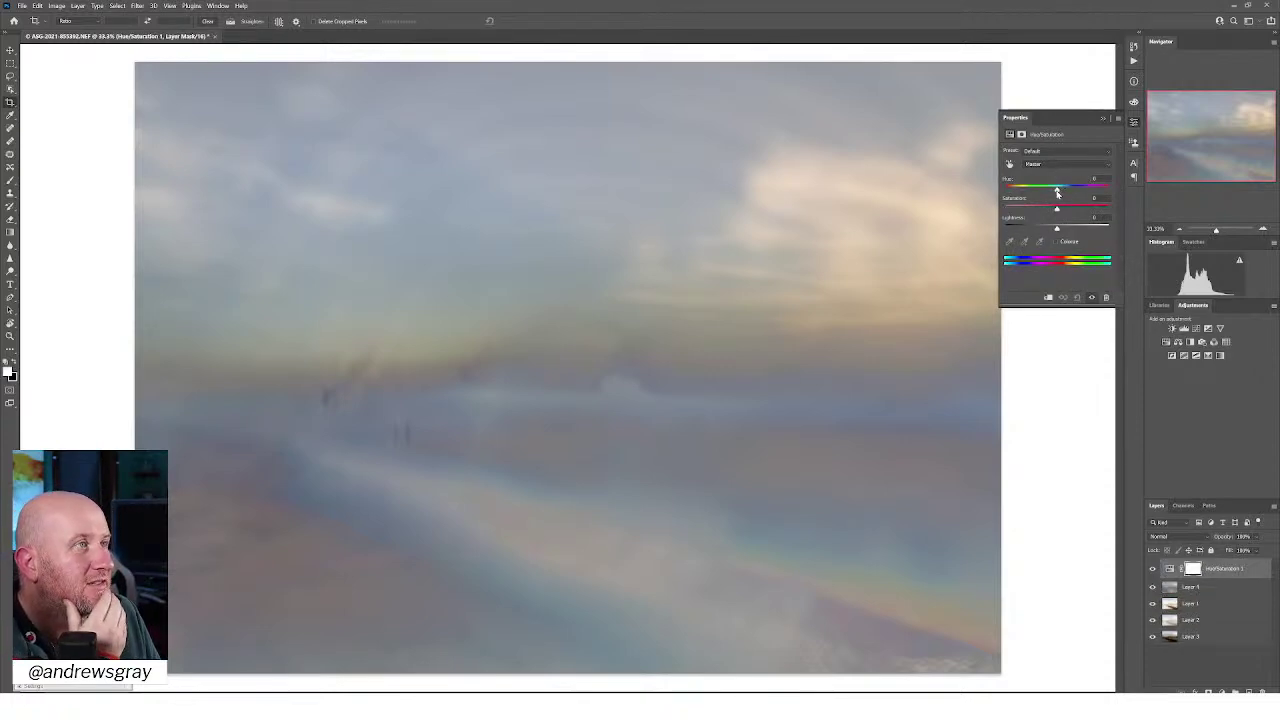
mouse_move(1057, 192)
left_mouse_down()
mouse_move(1014, 192)
mouse_move(1091, 199)
mouse_move(1052, 197)
mouse_move(1080, 216)
mouse_move(1071, 209)
left_mouse_up()
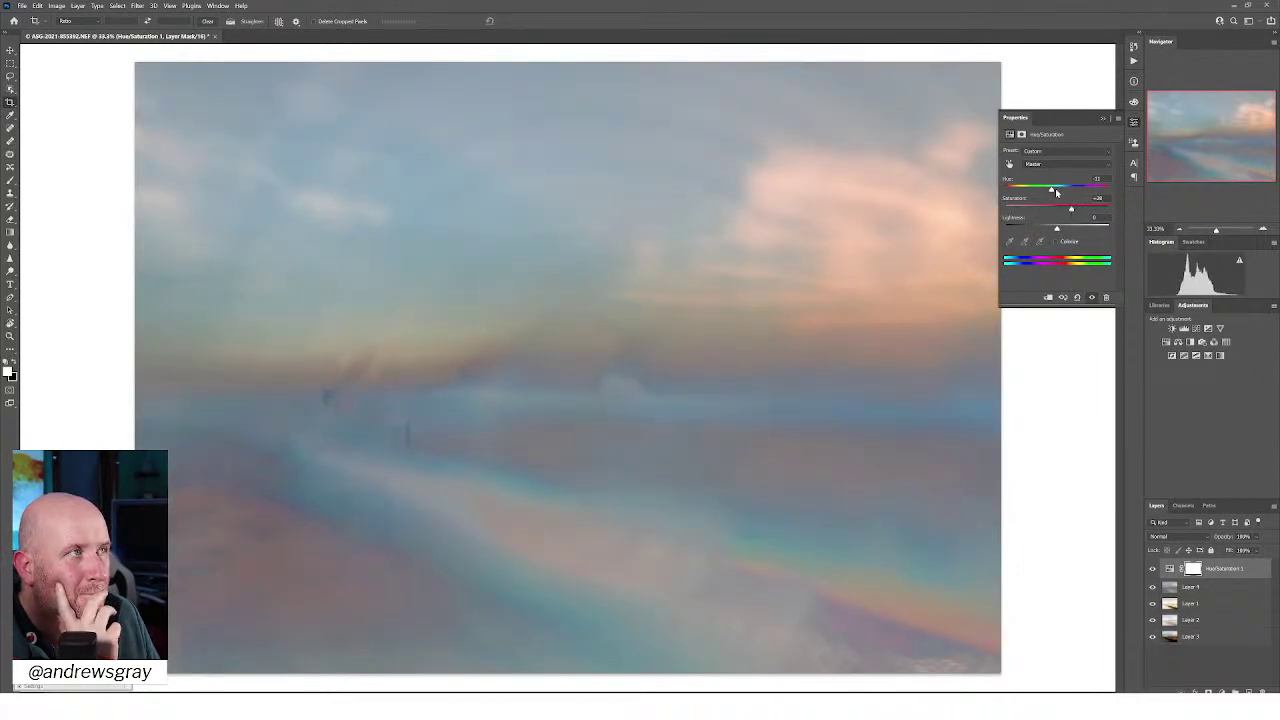
left_click(1036, 192)
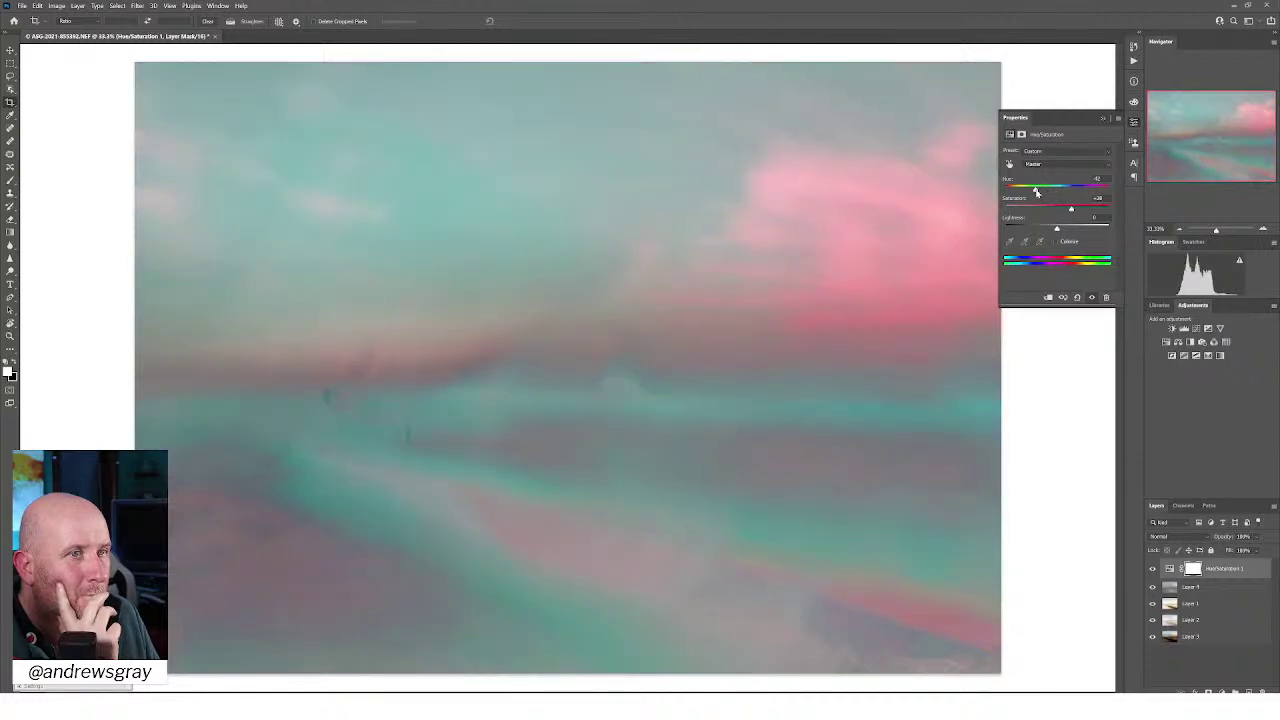
left_click(1072, 195)
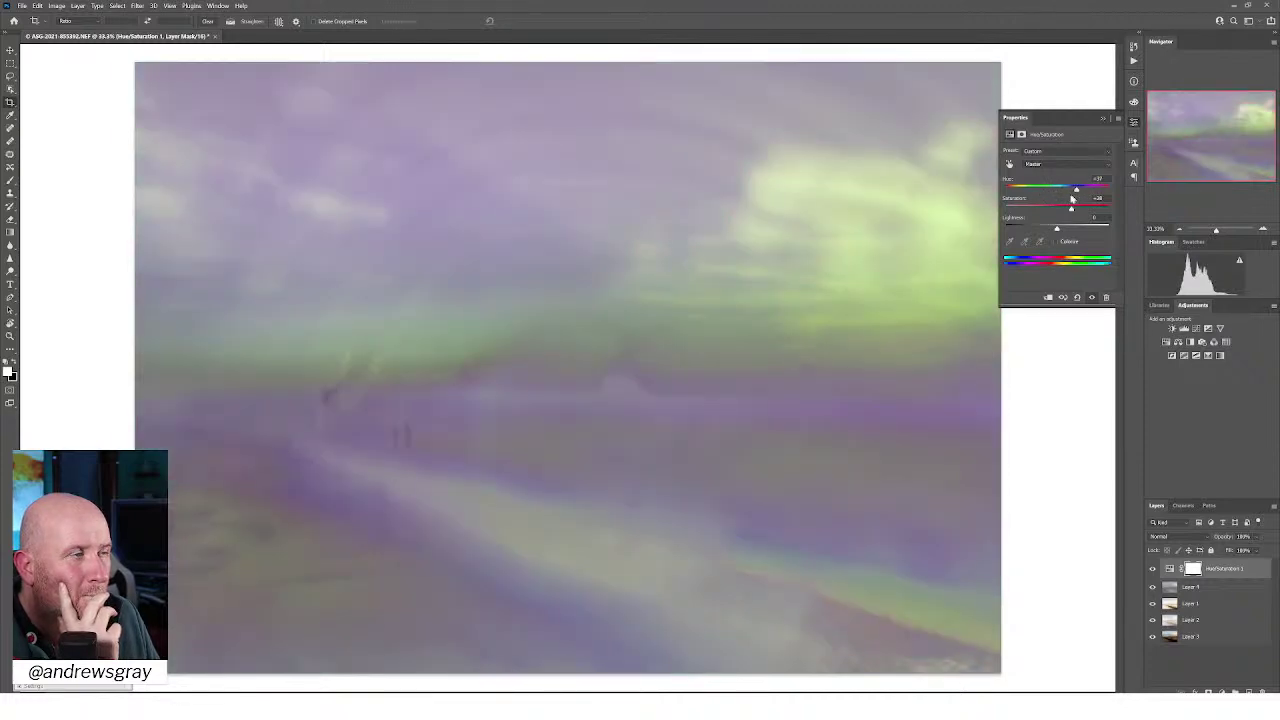
left_click(1063, 189)
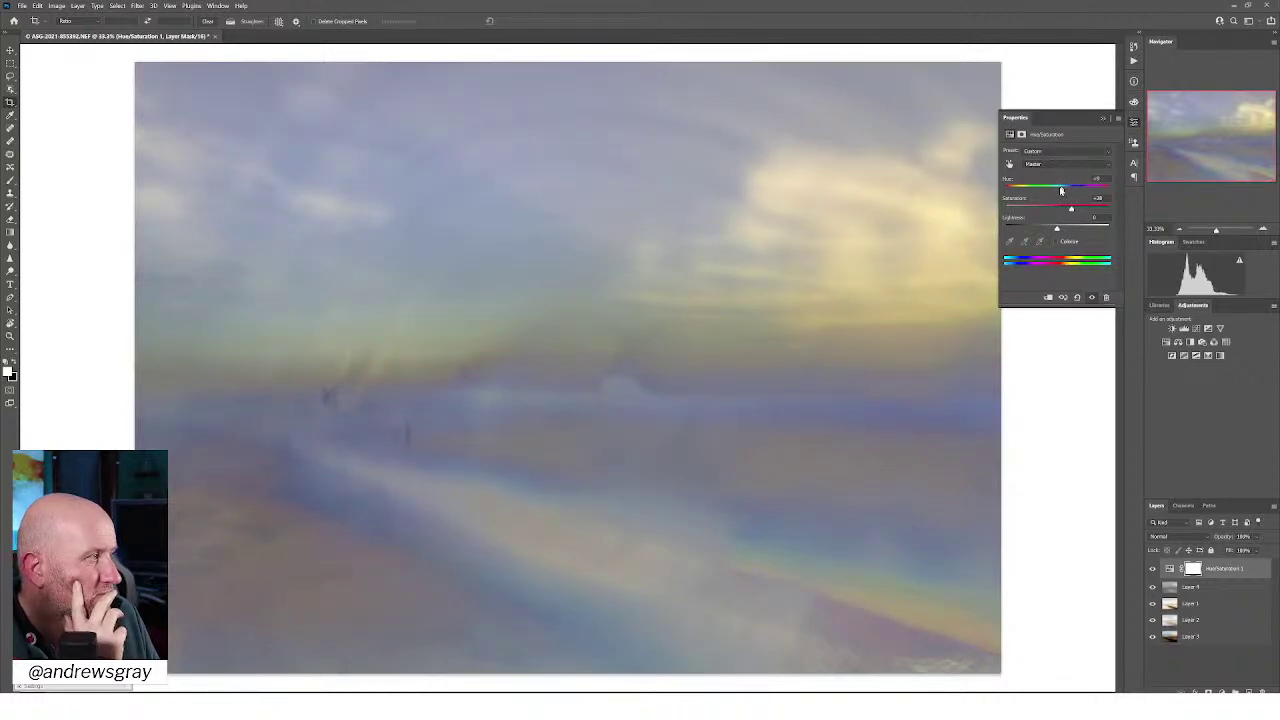
left_click(1134, 124)
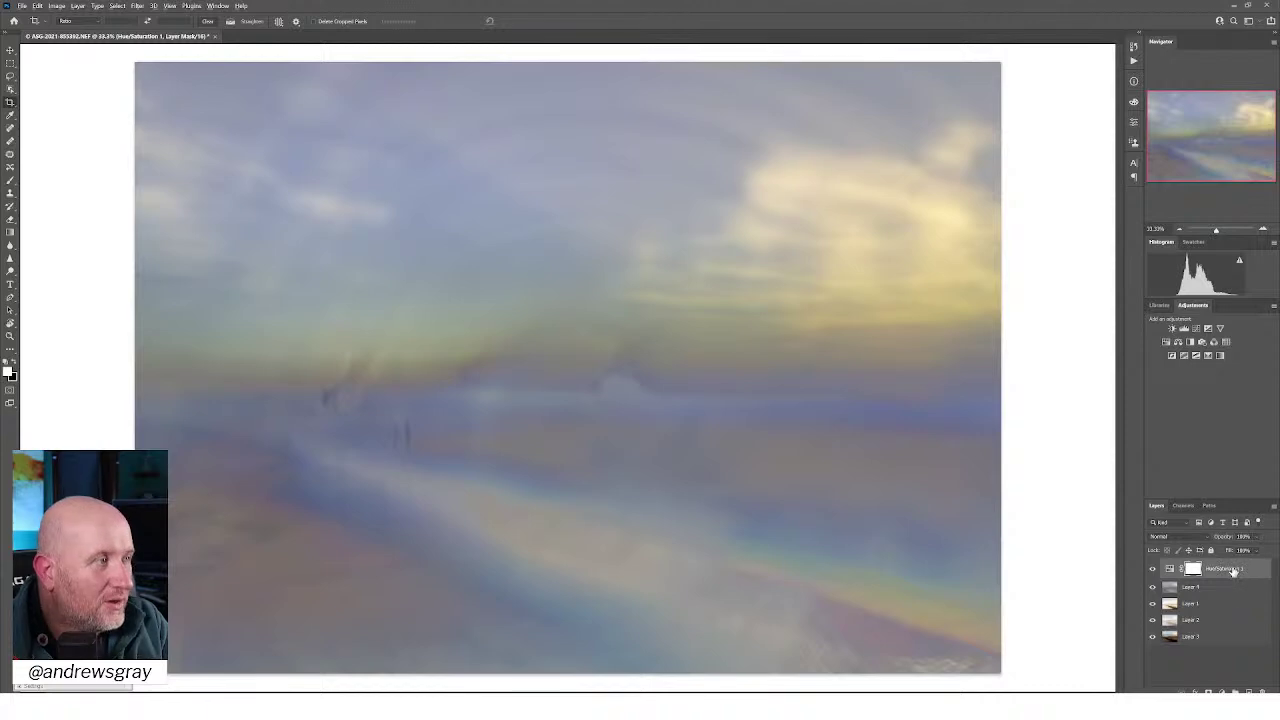
Stamp all visible layers into a new layer above the Hue/Saturation adjustment and invert its colours
key("ctrl+shift+alt+e")
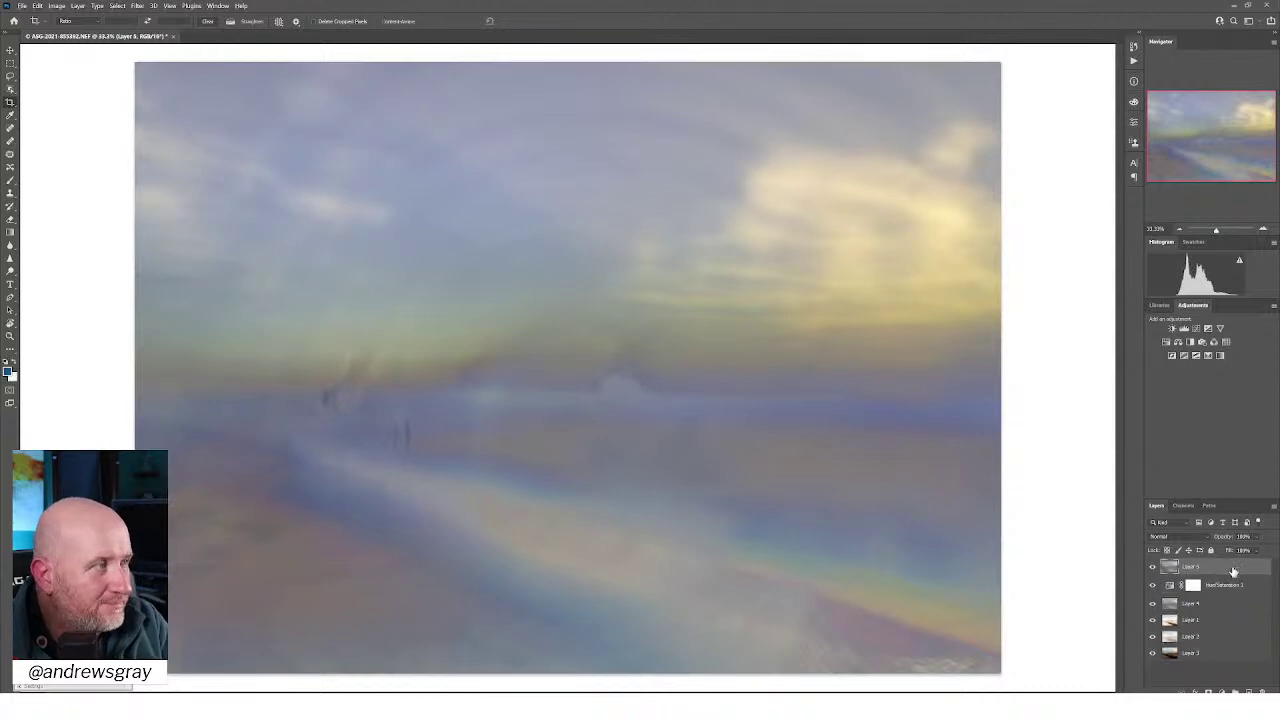
left_click(117, 6)
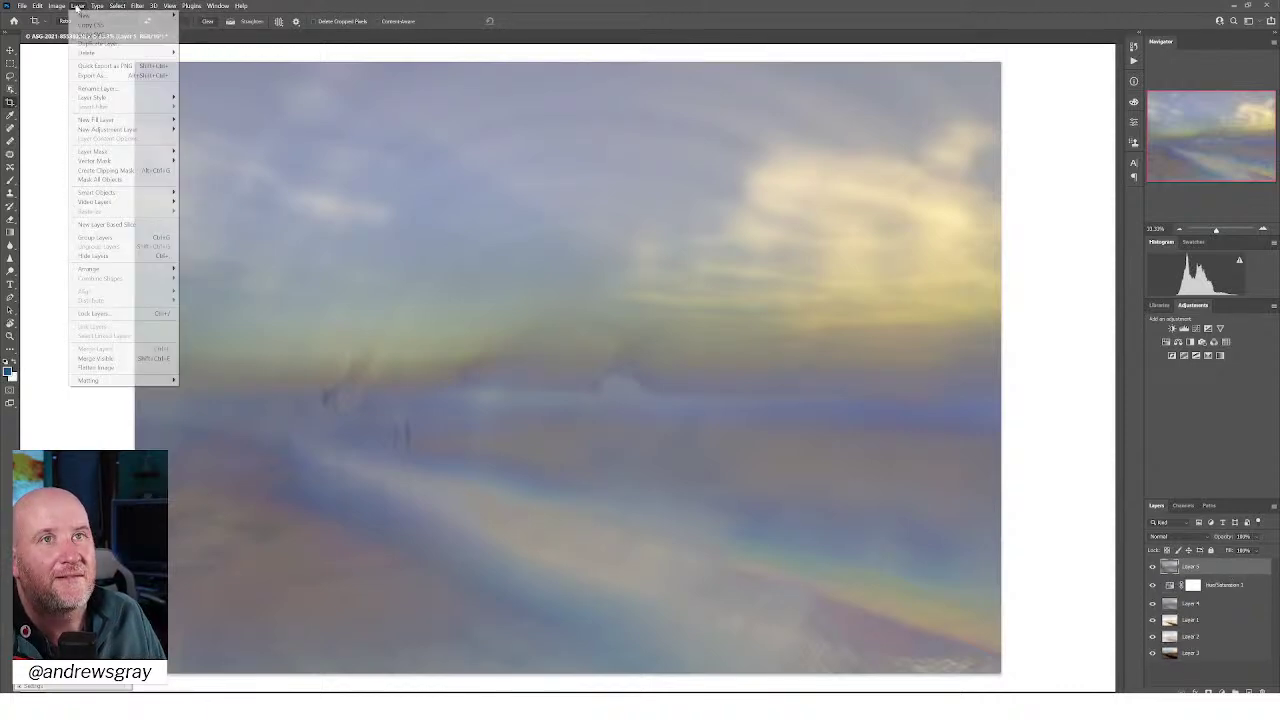
left_click(62, 6)
left_click(58, 6)
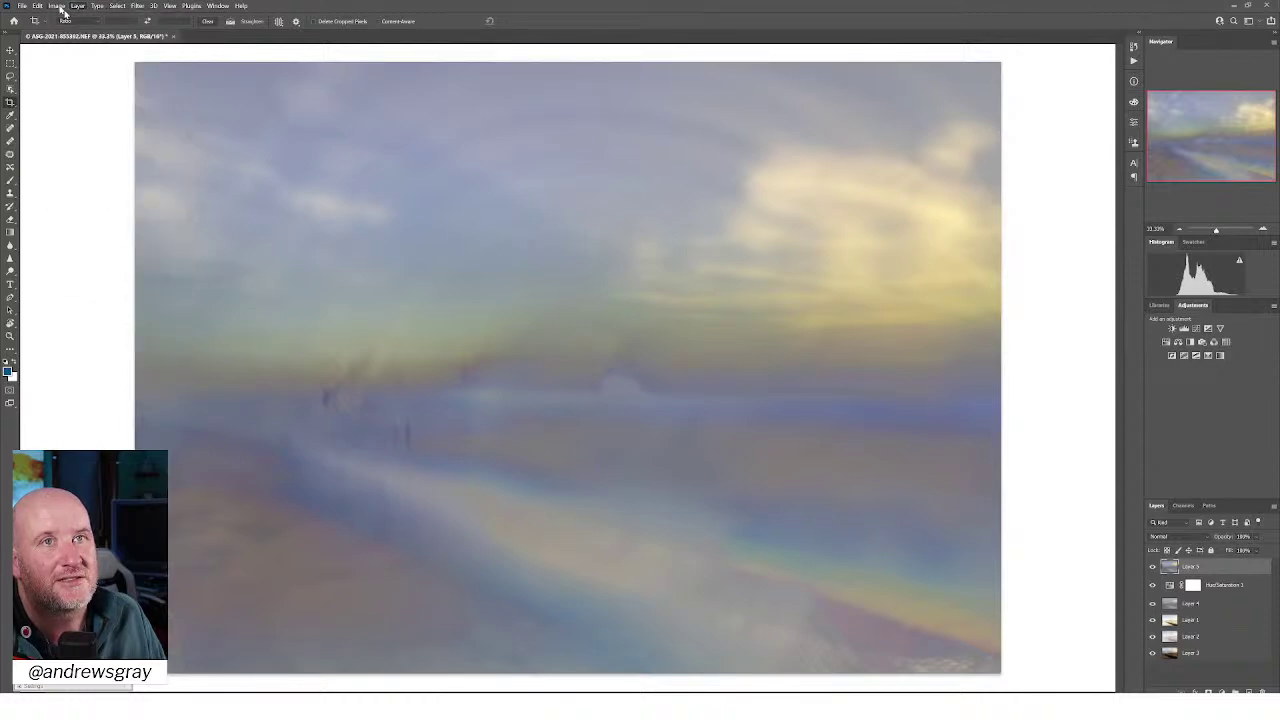
left_click(58, 6)
mouse_move(61, 16)
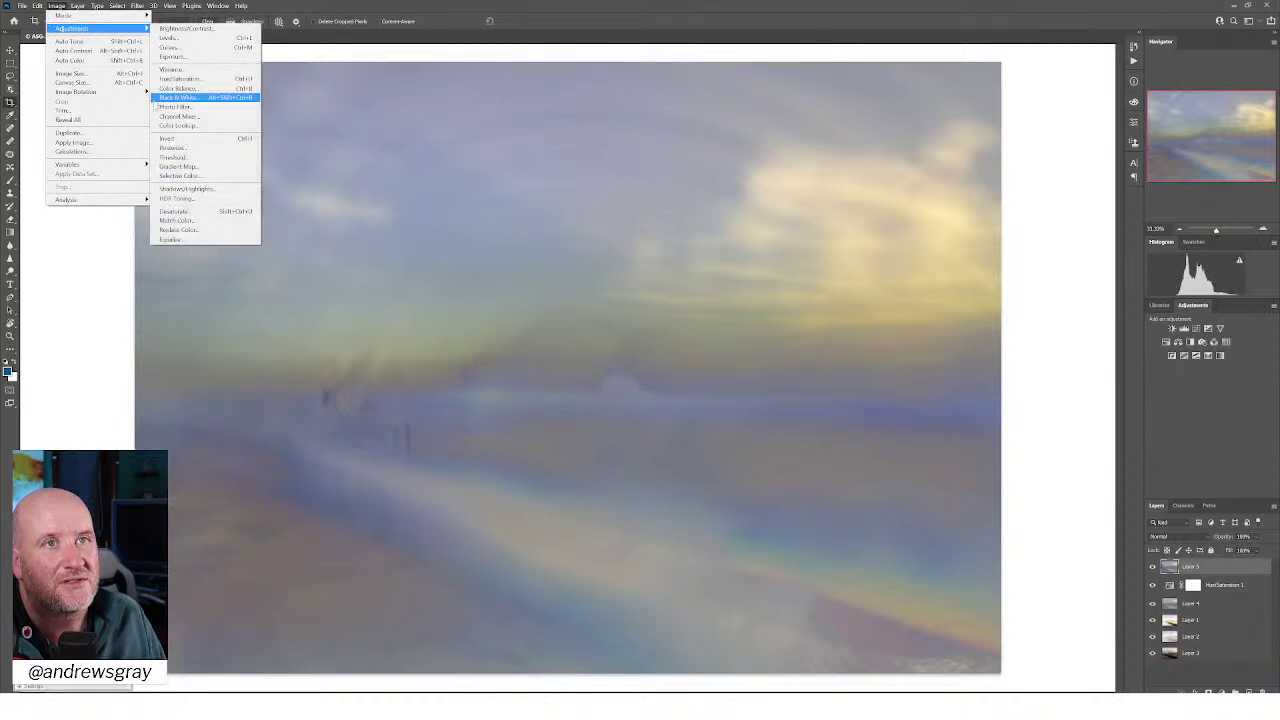
left_click(172, 139)
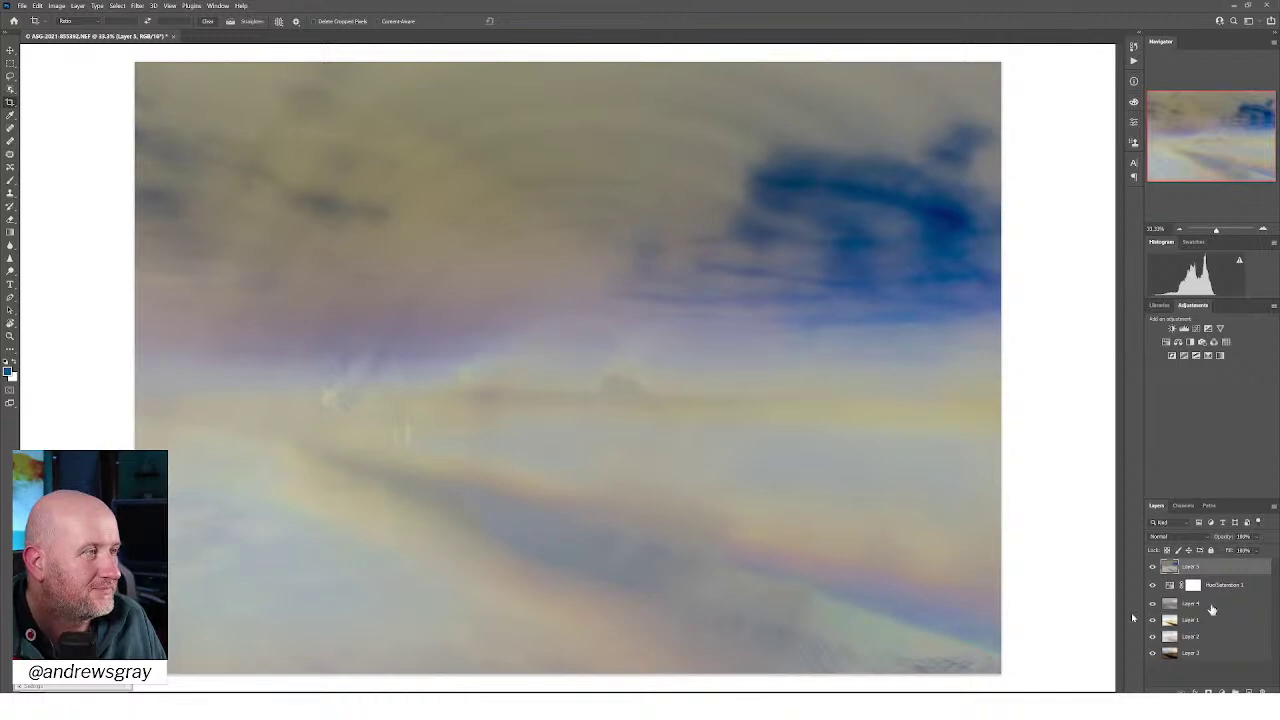
Hide Layer 5 and the Hue/Saturation adjustment, and try inverting the colours of Layer 4
left_click(1152, 567)
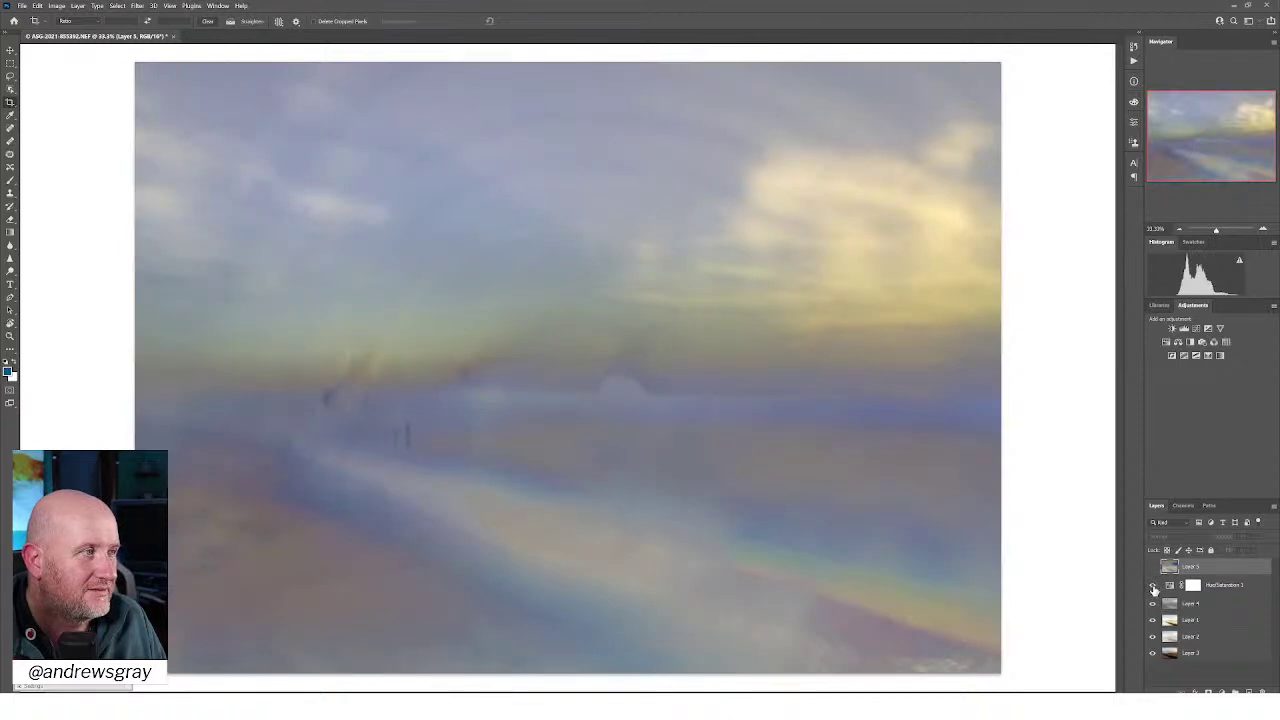
left_click(1153, 586)
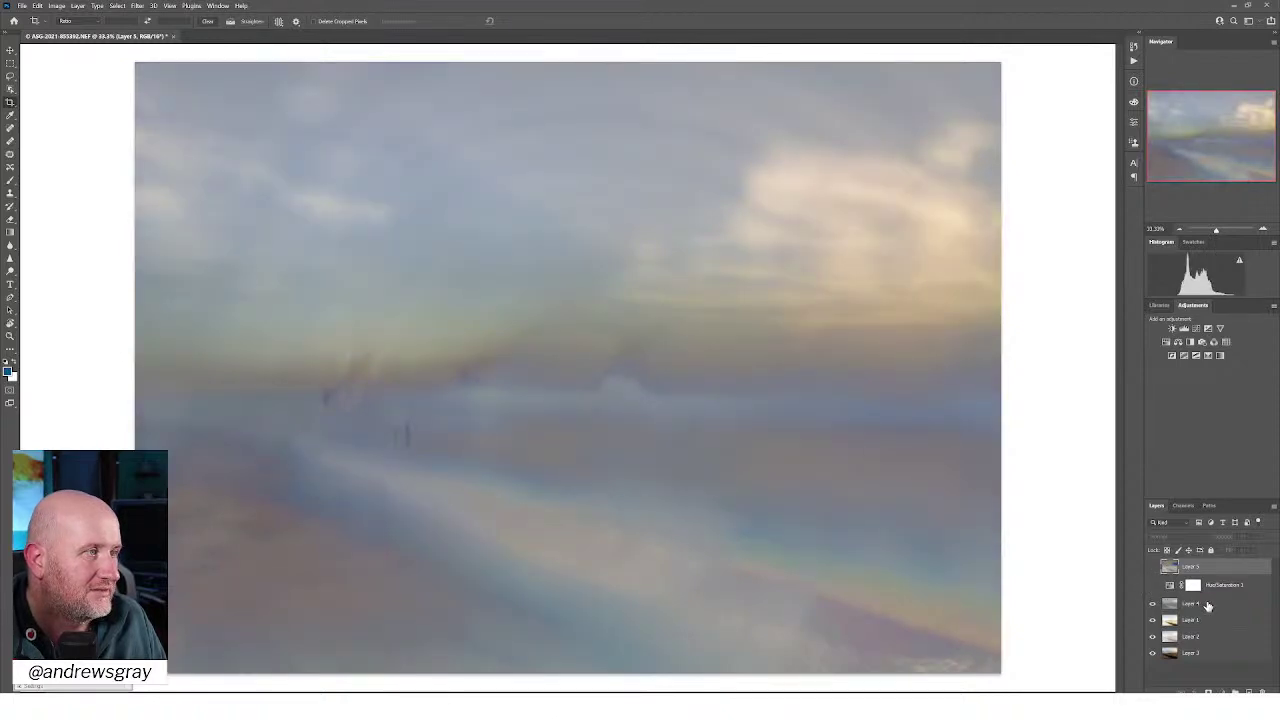
left_click(1207, 604)
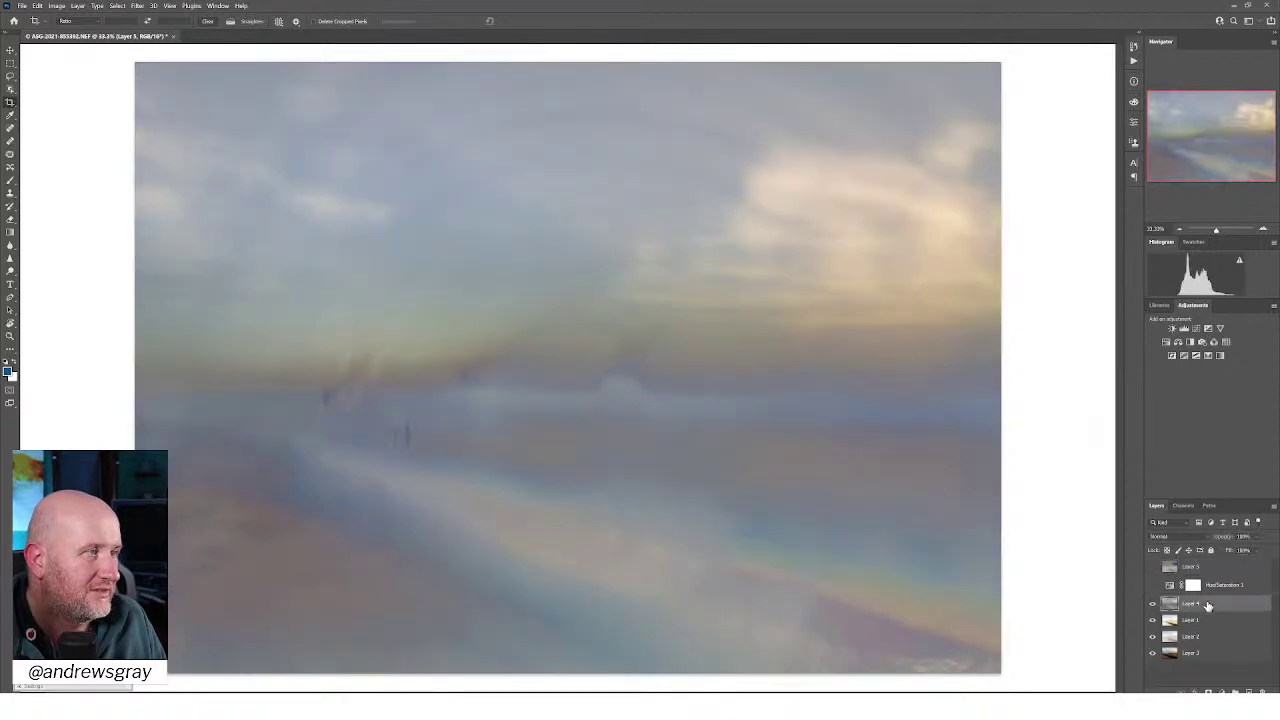
left_click(57, 6)
left_click(57, 6)
left_click(77, 6)
left_click(77, 6)
left_click(98, 6)
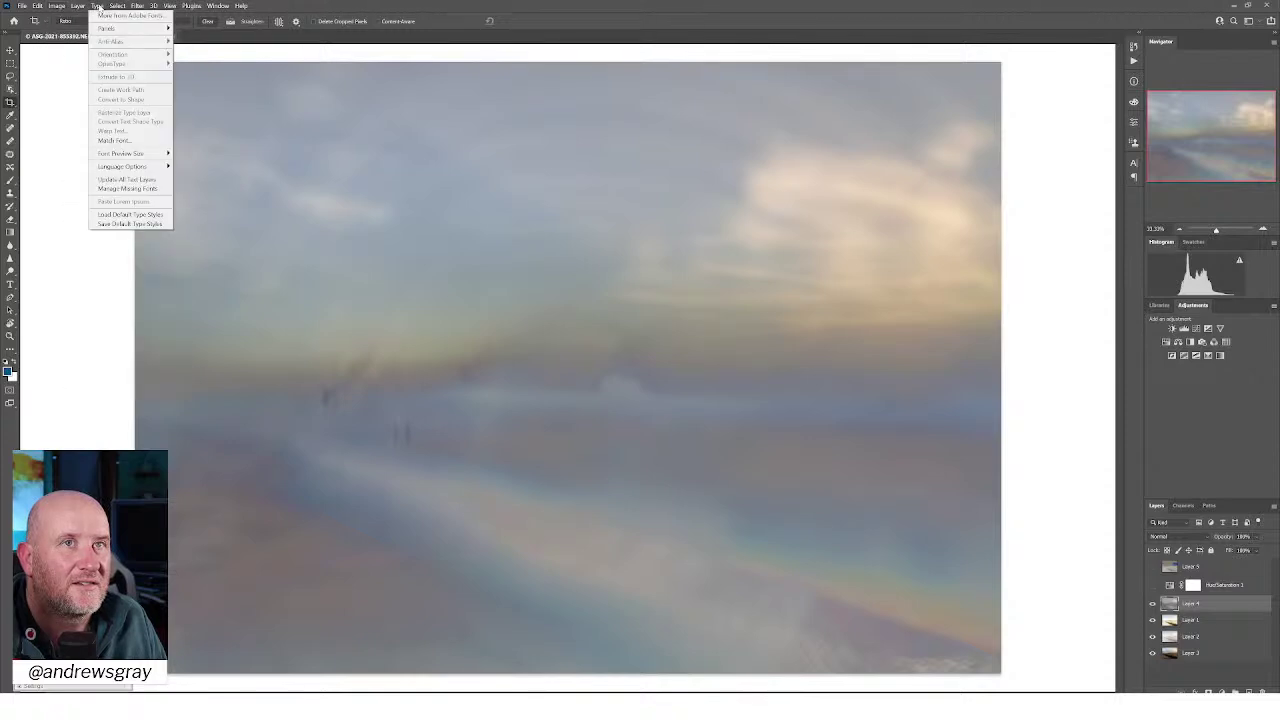
left_click(98, 6)
left_click(57, 6)
mouse_move(65, 28)
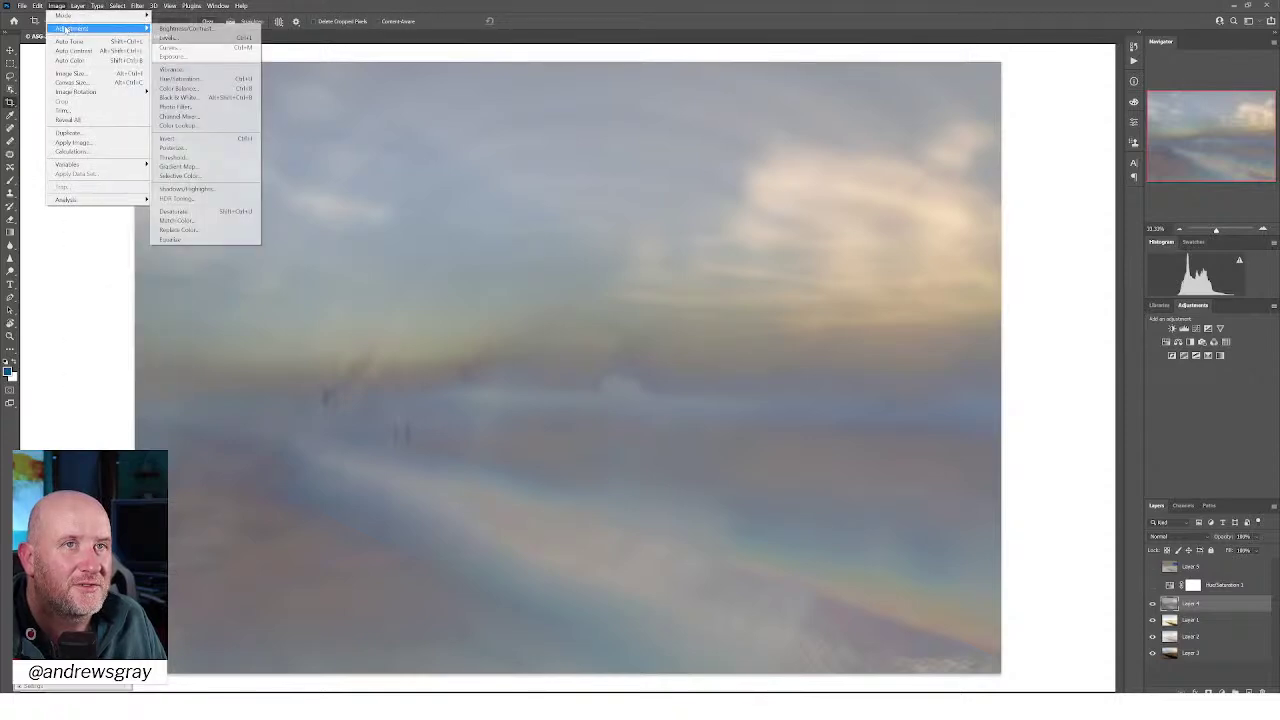
left_click(176, 138)
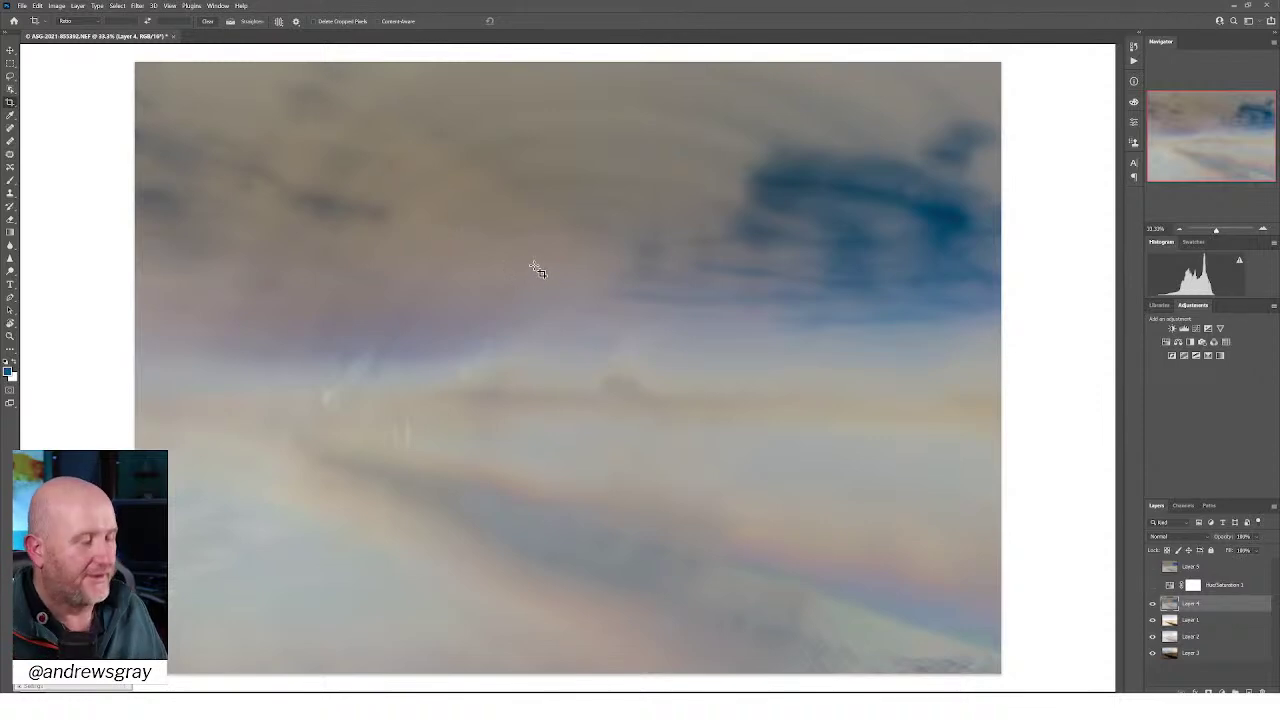
Undo the inversion of Layer 4 and show the Hue/Saturation adjustment and Layer 5 again
key("ctrl+z")
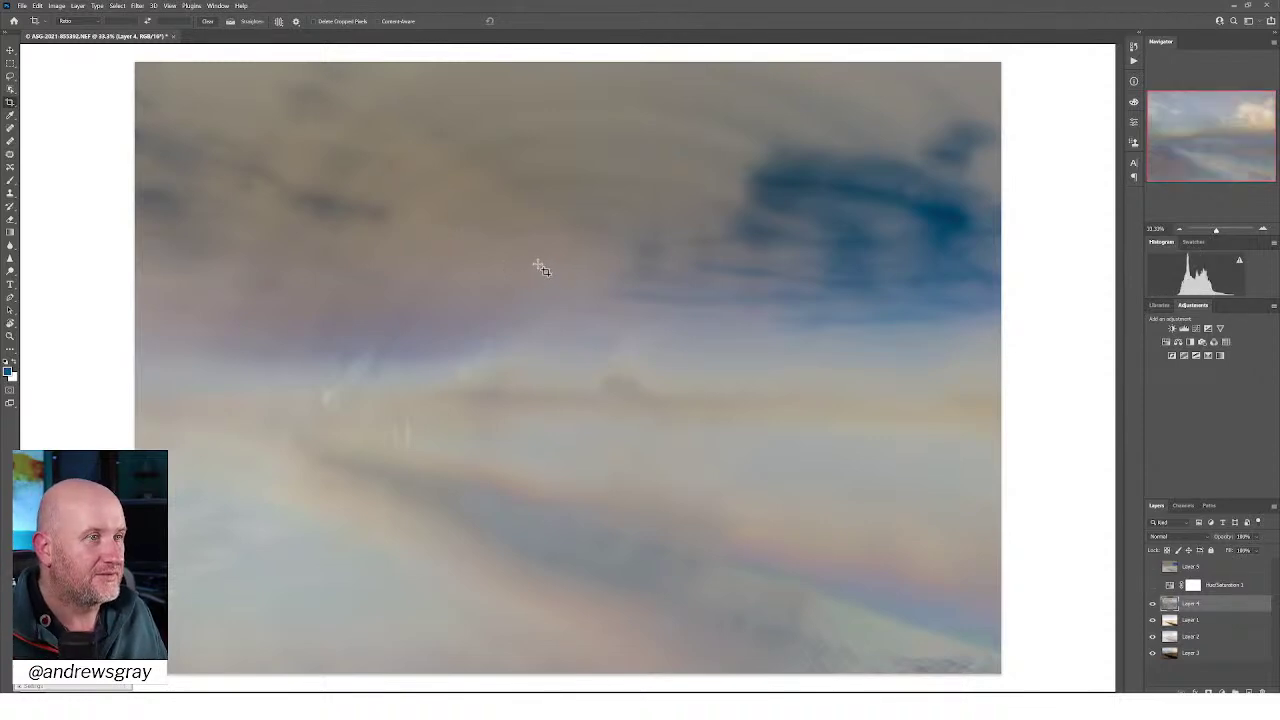
left_click(1153, 585)
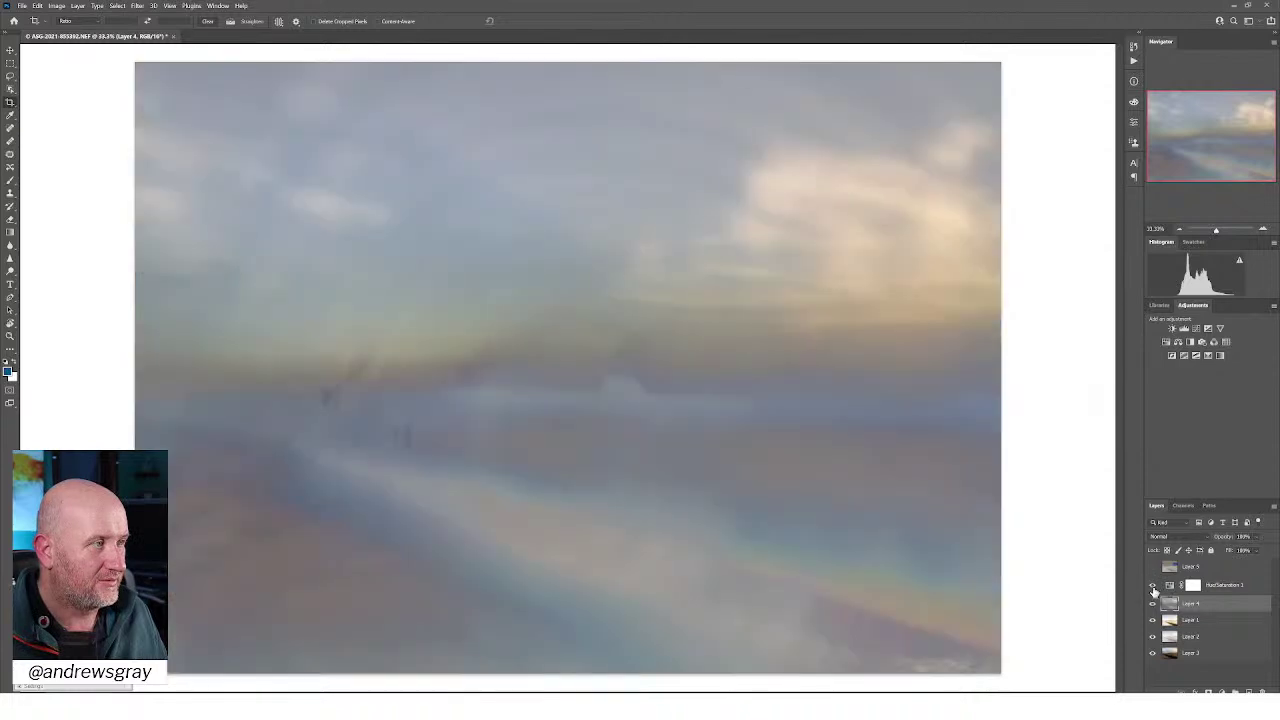
left_click(1153, 567)
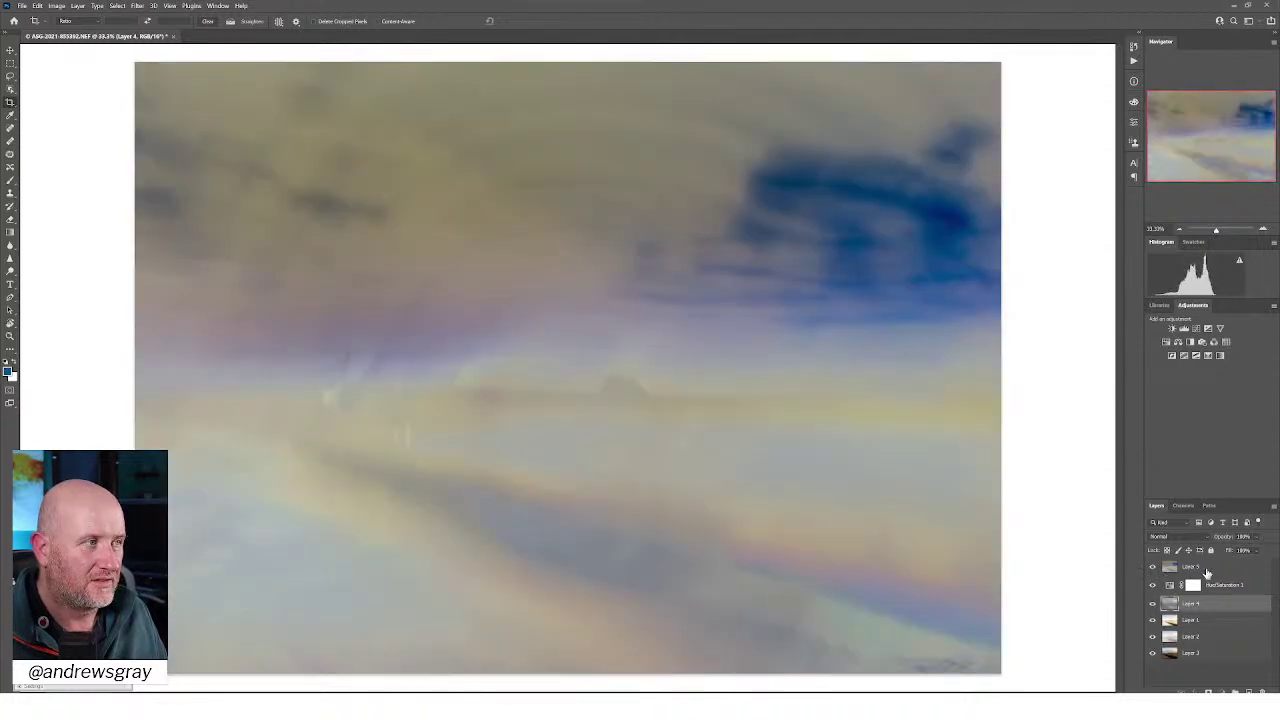
Hide the Hue/Saturation adjustment and set Layer 5's blend mode to Saturation after previewing Hue
left_click(1210, 569)
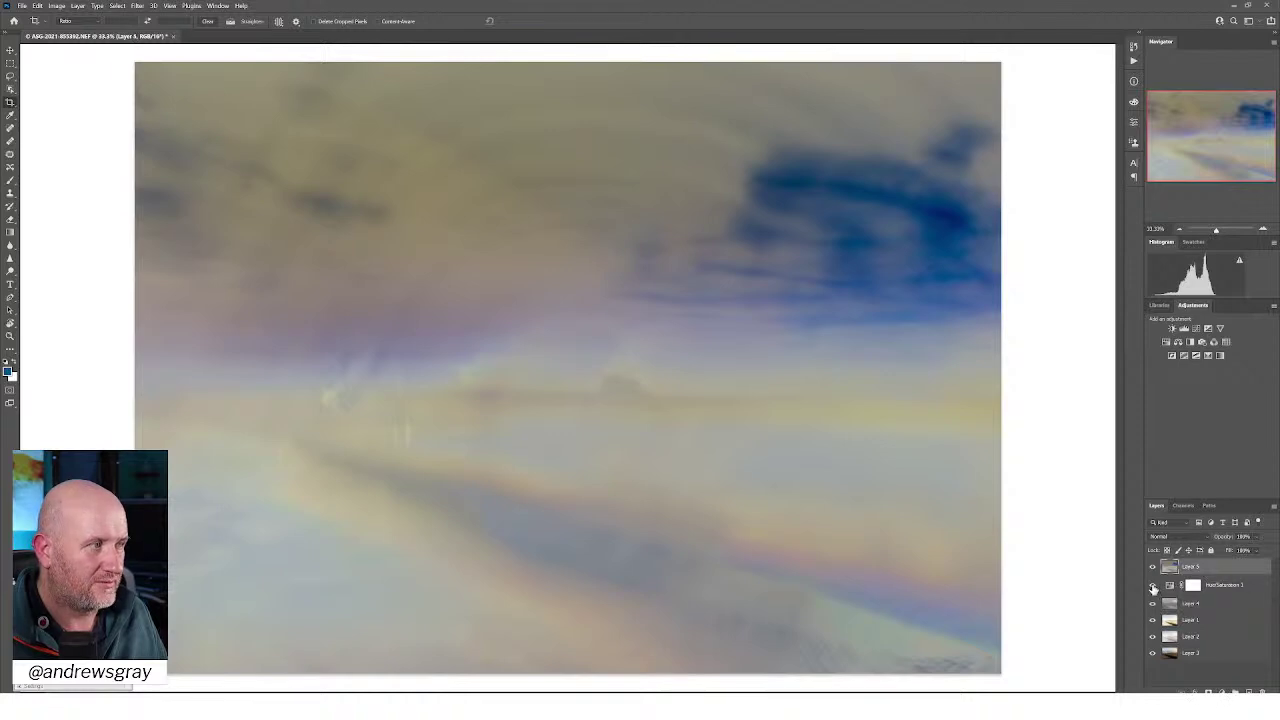
left_click(1152, 585)
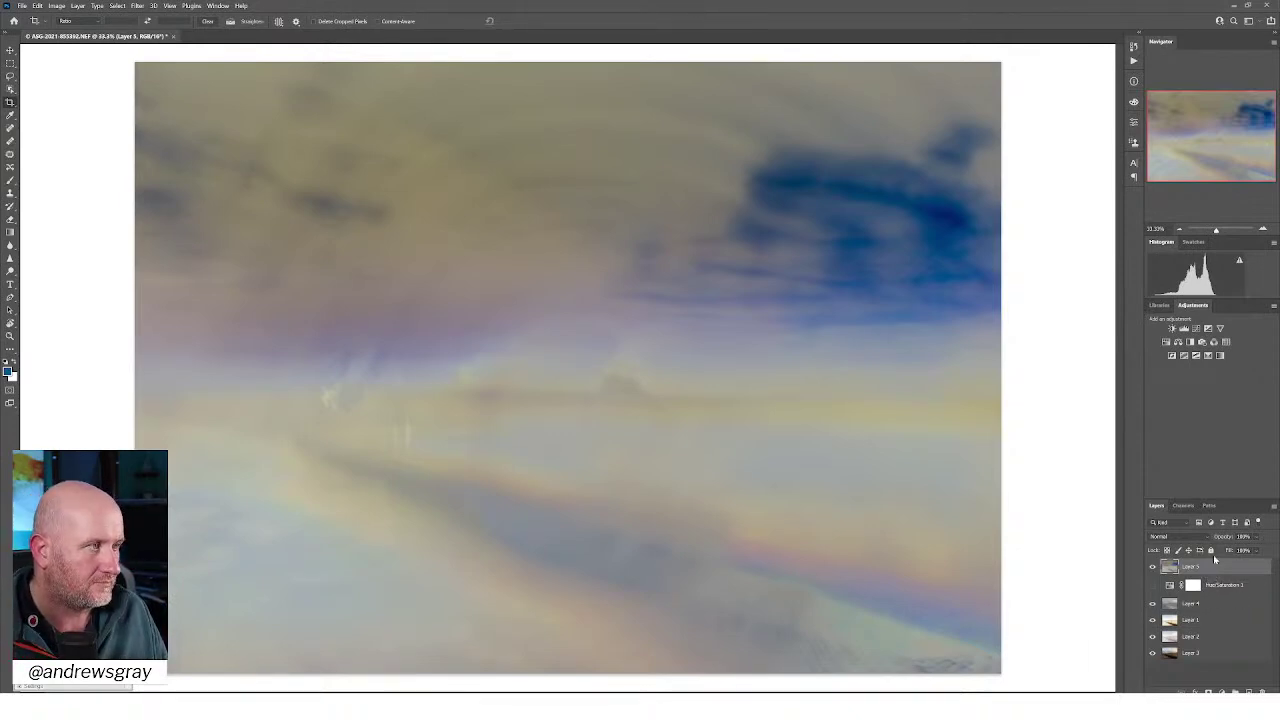
left_click(1190, 537)
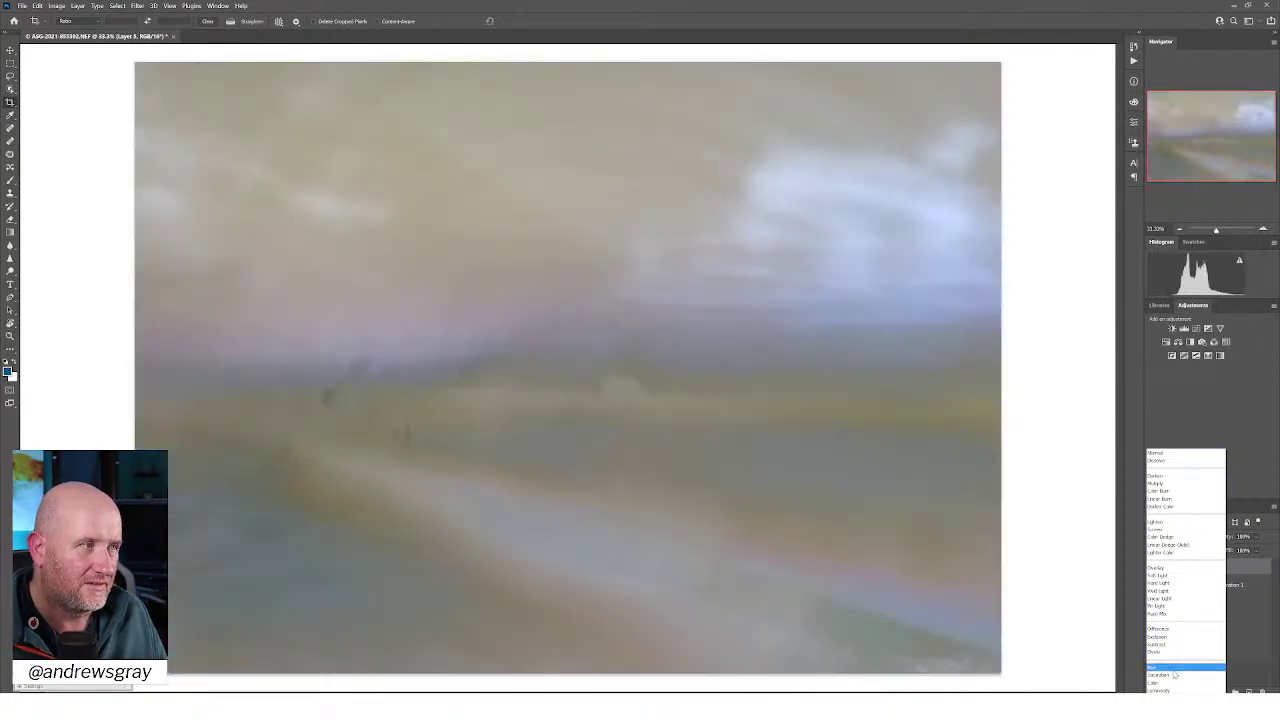
key("Escape")
left_click(1175, 545)
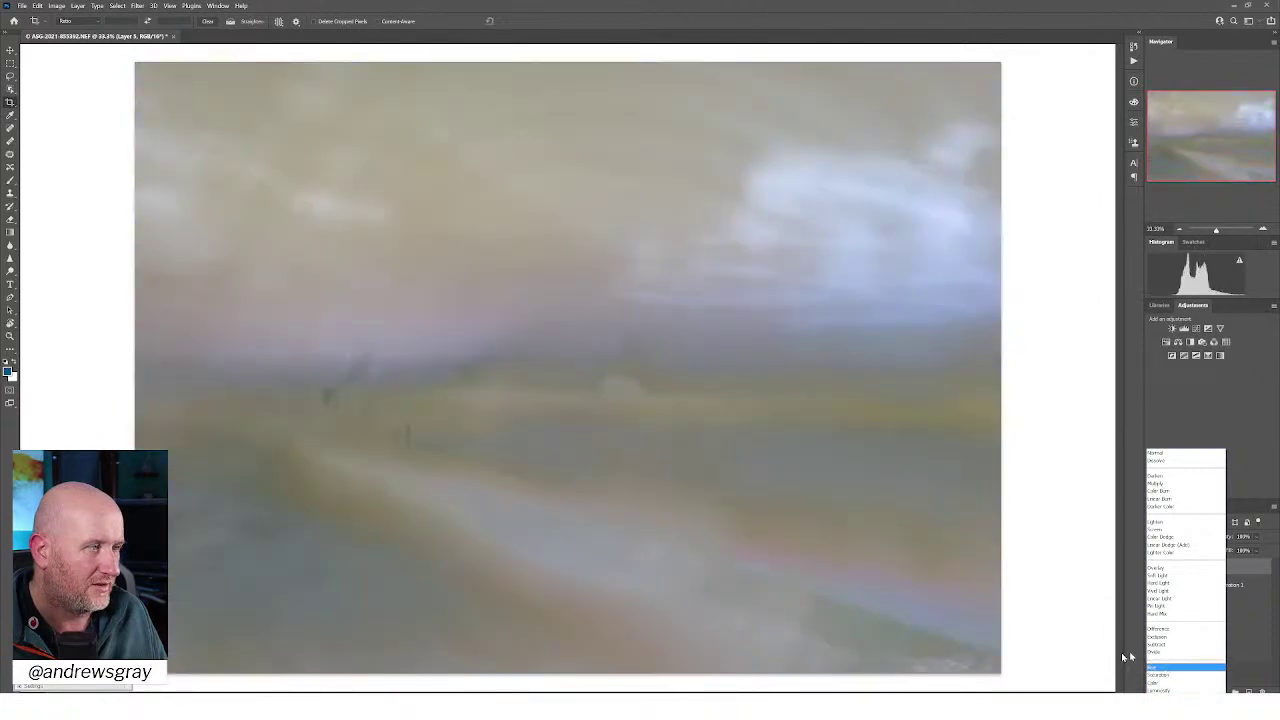
left_click(1165, 651)
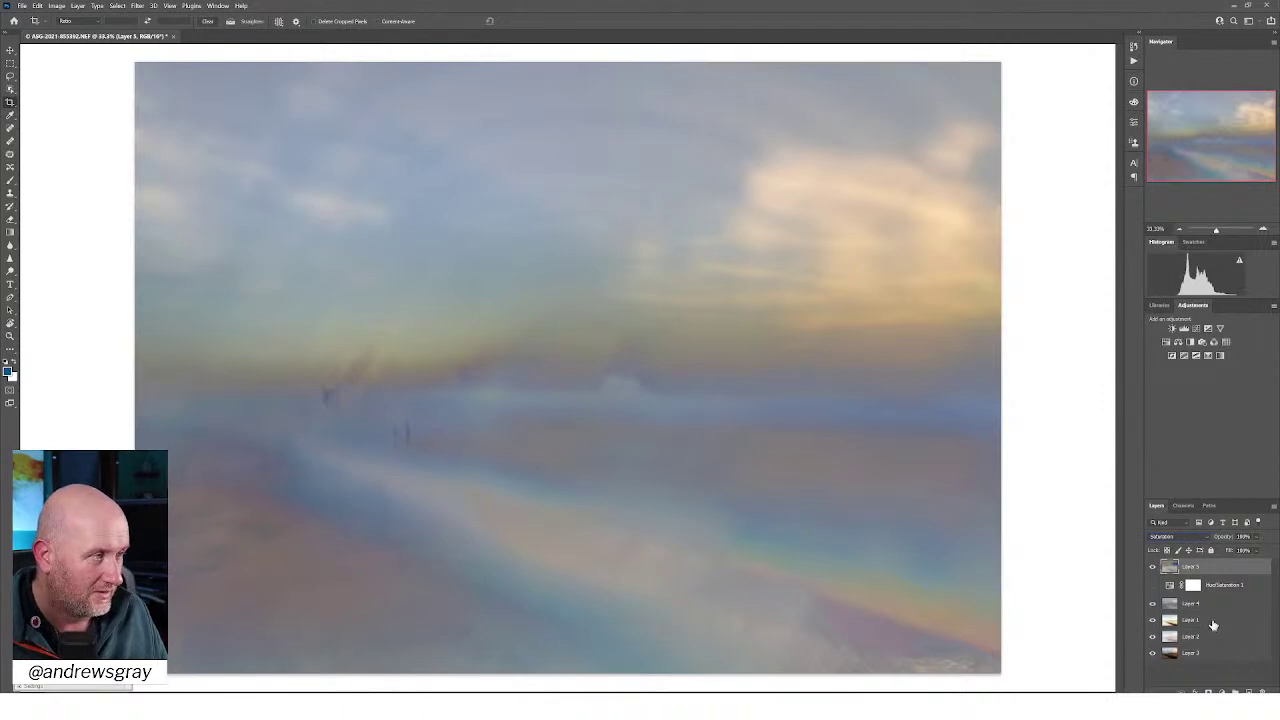
Extend the selection from Layer 5 down to Layer 1 and Layer 2, and preview other blend modes on the selected layers, including Divide
left_click(1213, 622, "shift")
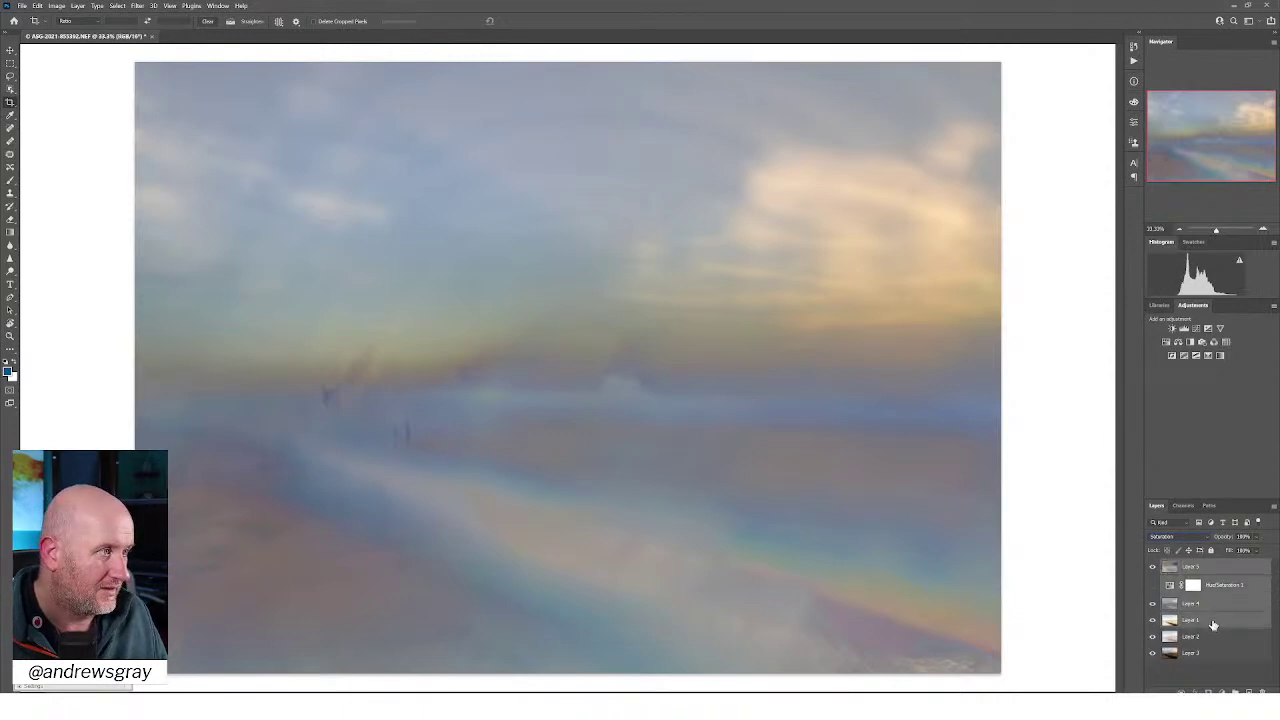
left_click(1198, 540)
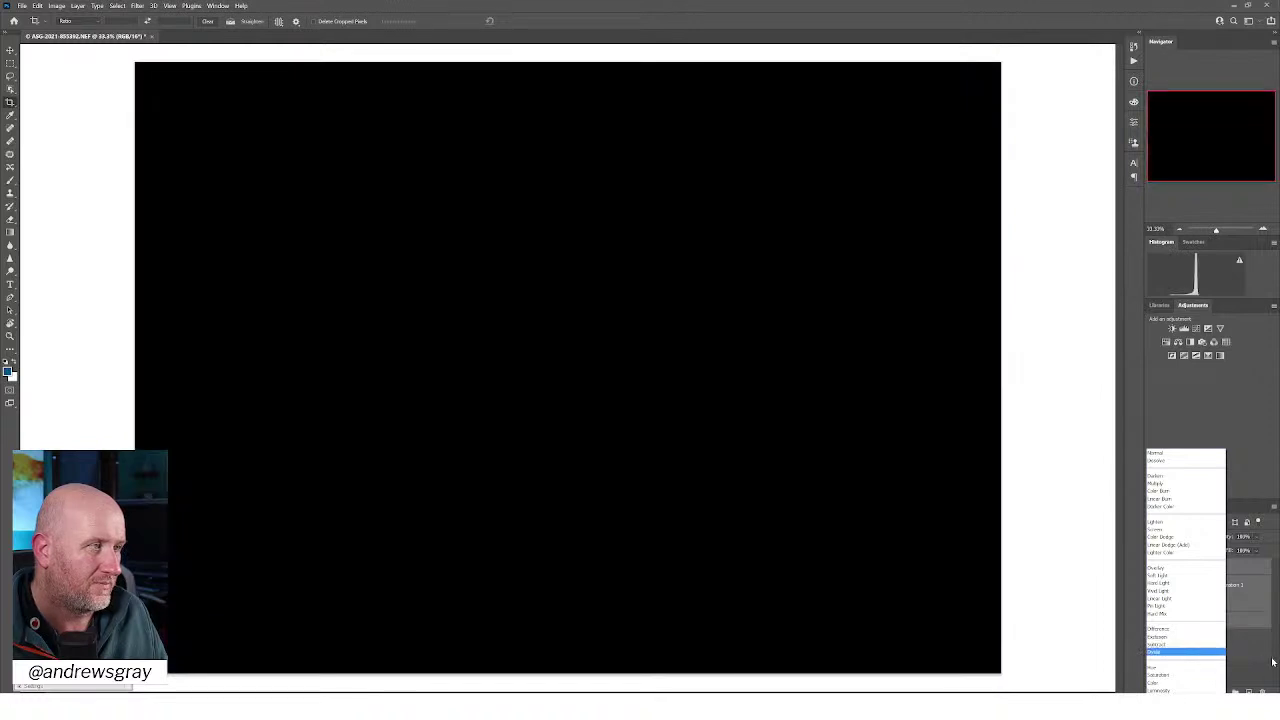
left_click(1263, 680)
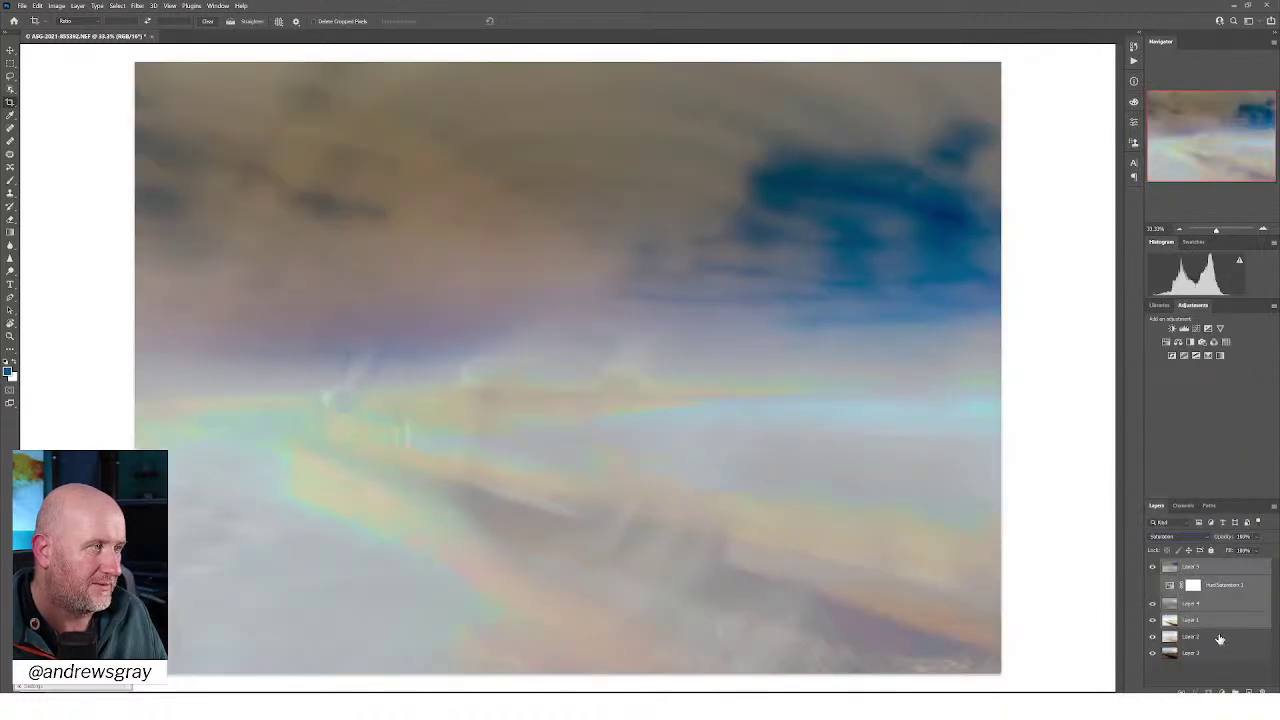
left_click(1200, 540)
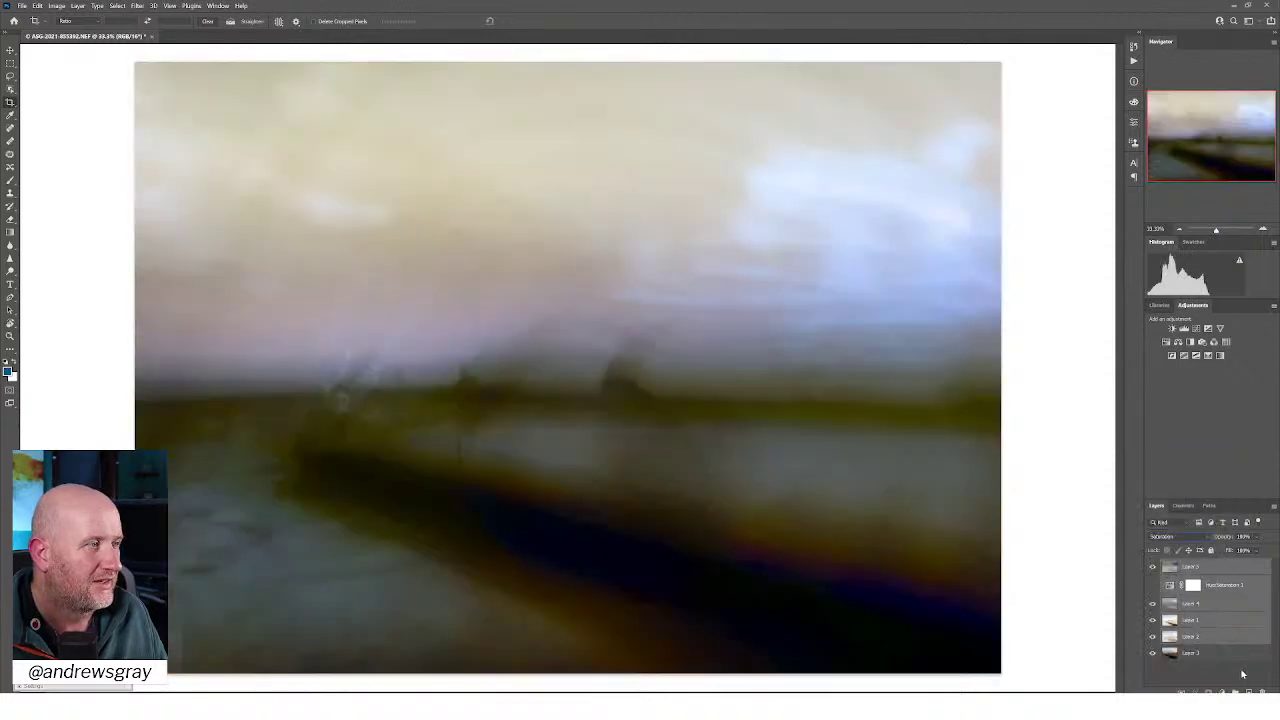
left_click(1245, 686)
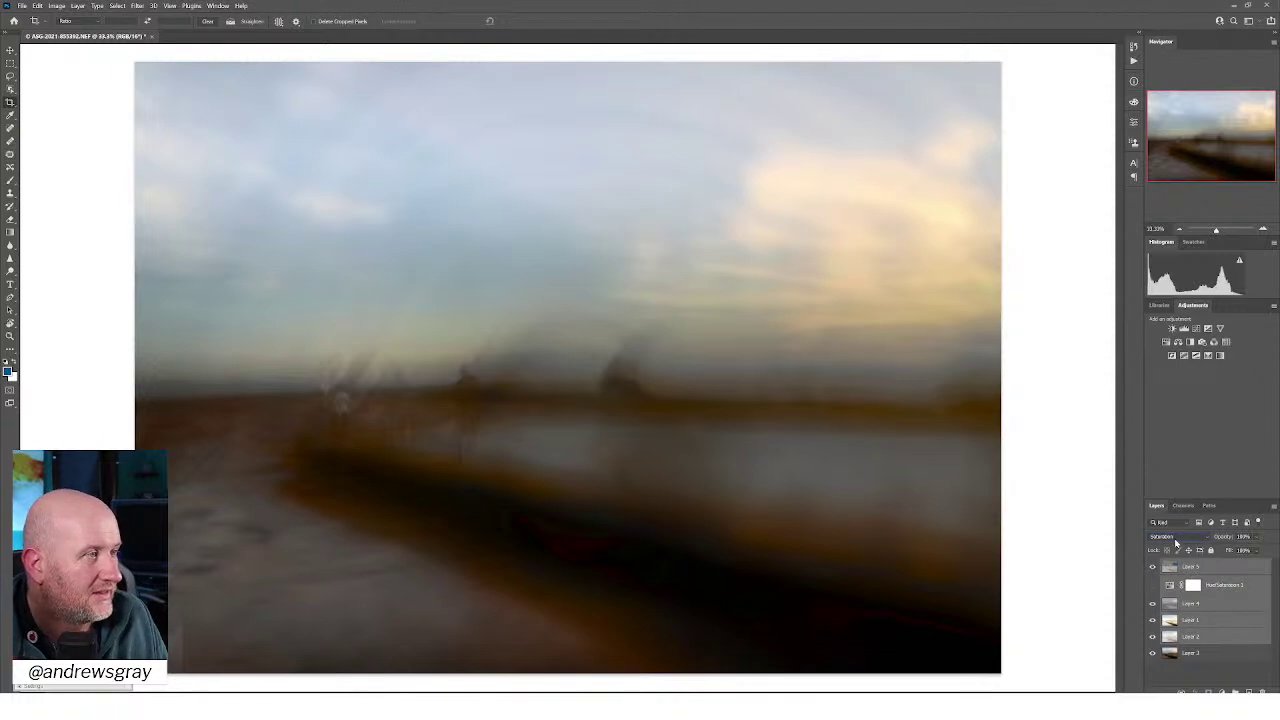
Set the selected layers' blend mode to Normal, deselect them and compare the image with Layer 5 hidden and shown
left_click(1206, 541)
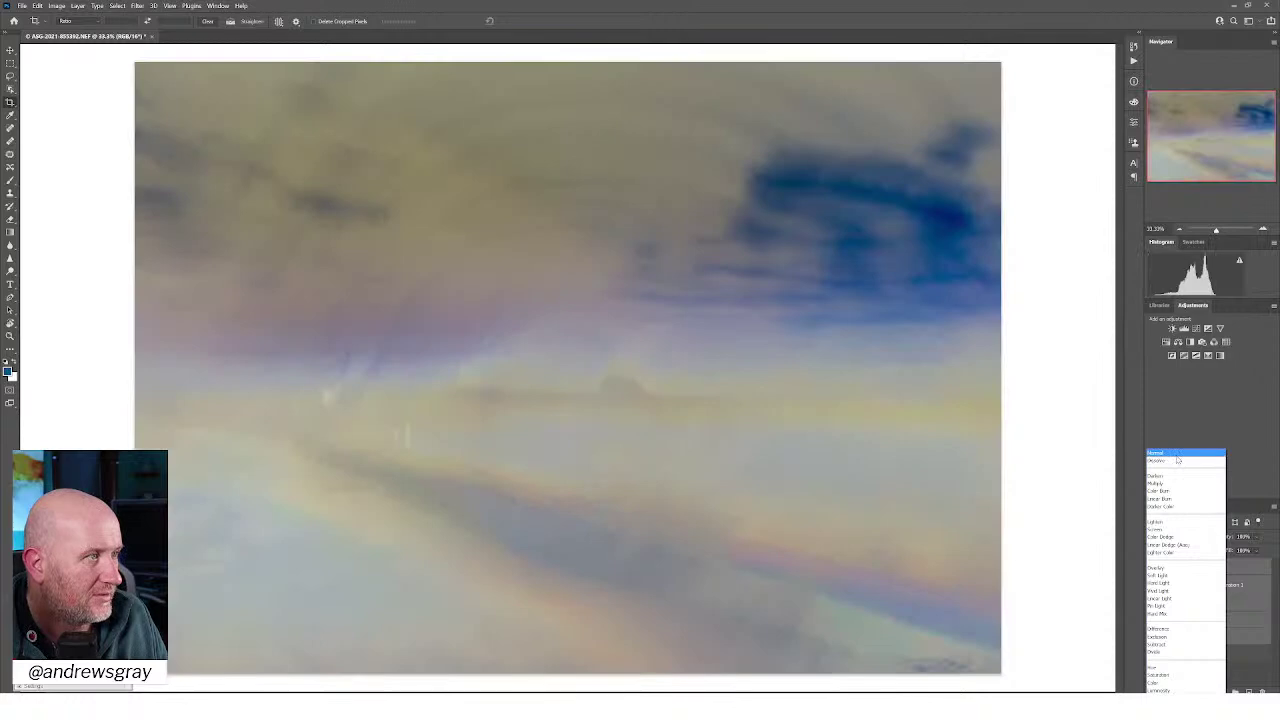
left_click(1176, 456)
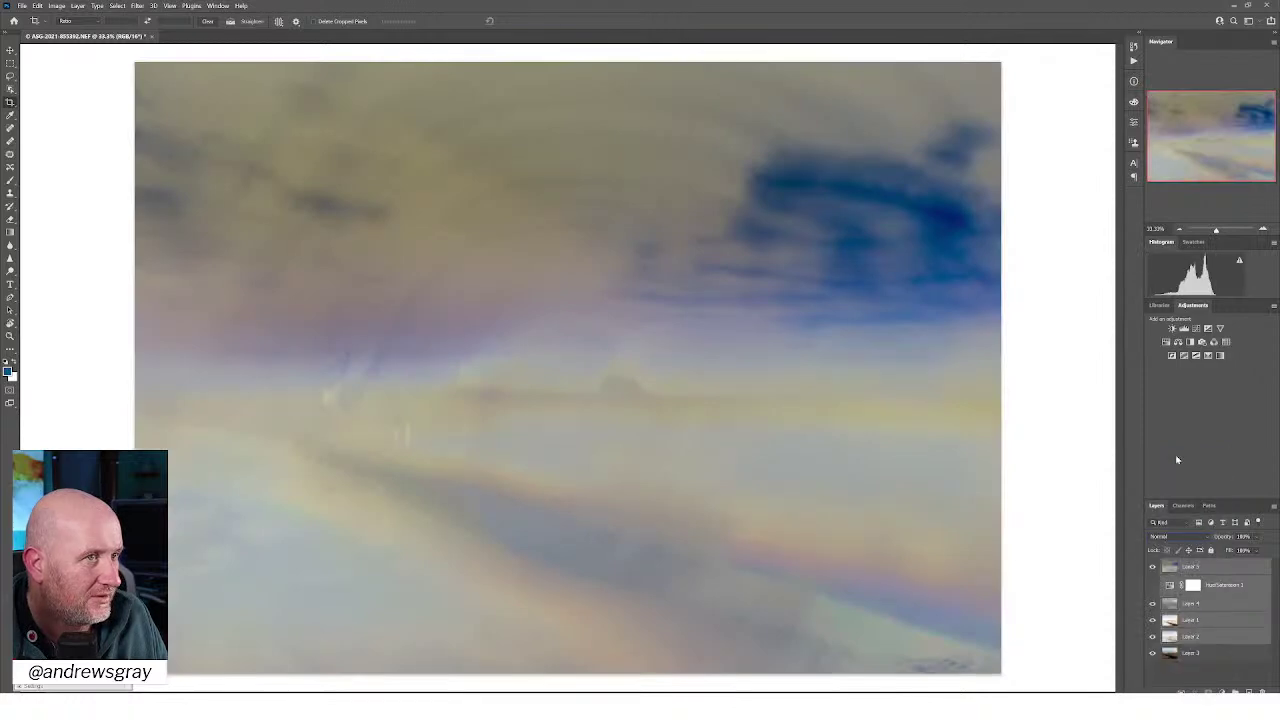
left_click(1153, 567)
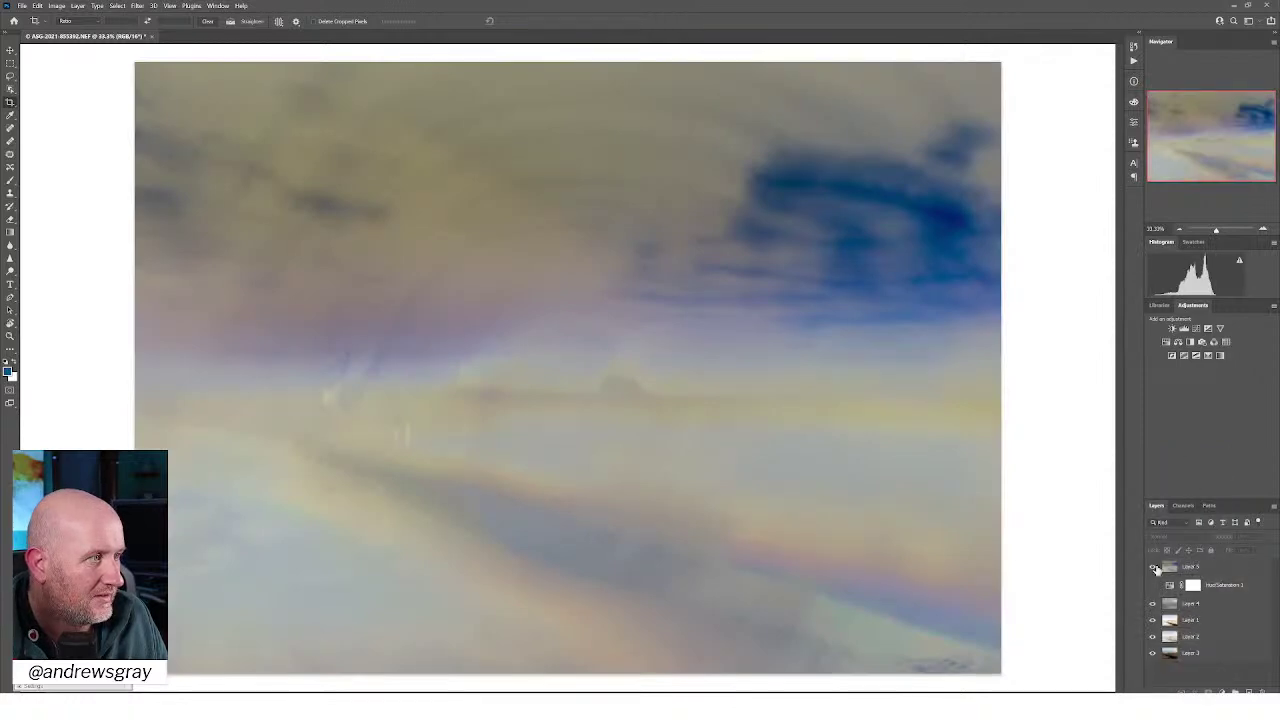
left_click(1153, 568)
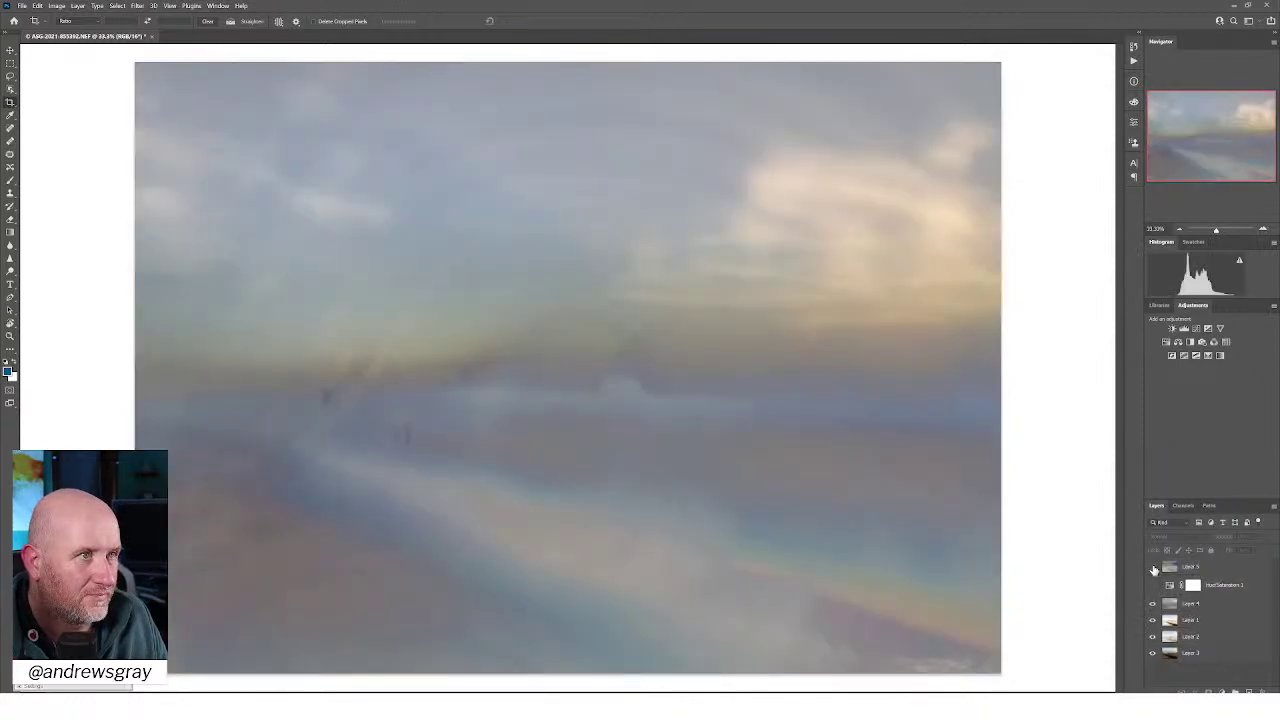
left_click(1153, 568)
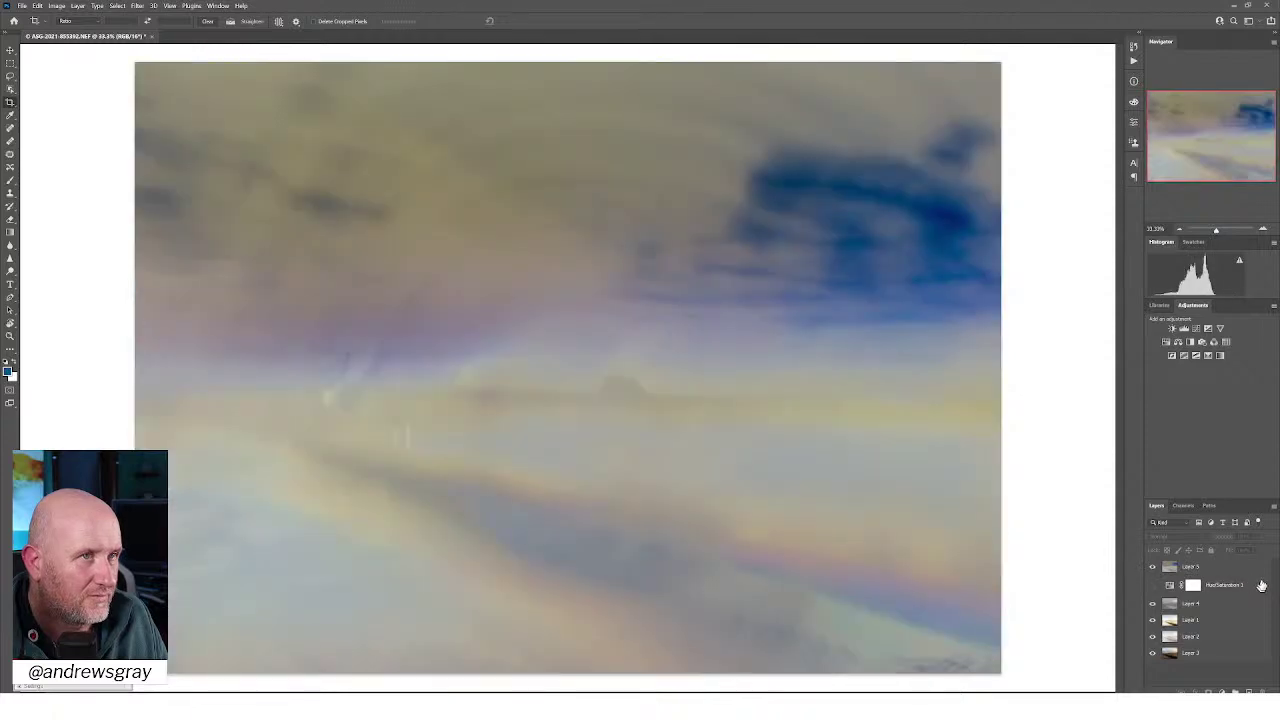
Add a new layer above Layer 5, filled with the blue foreground colour and blended in Hue mode
left_click(1220, 568)
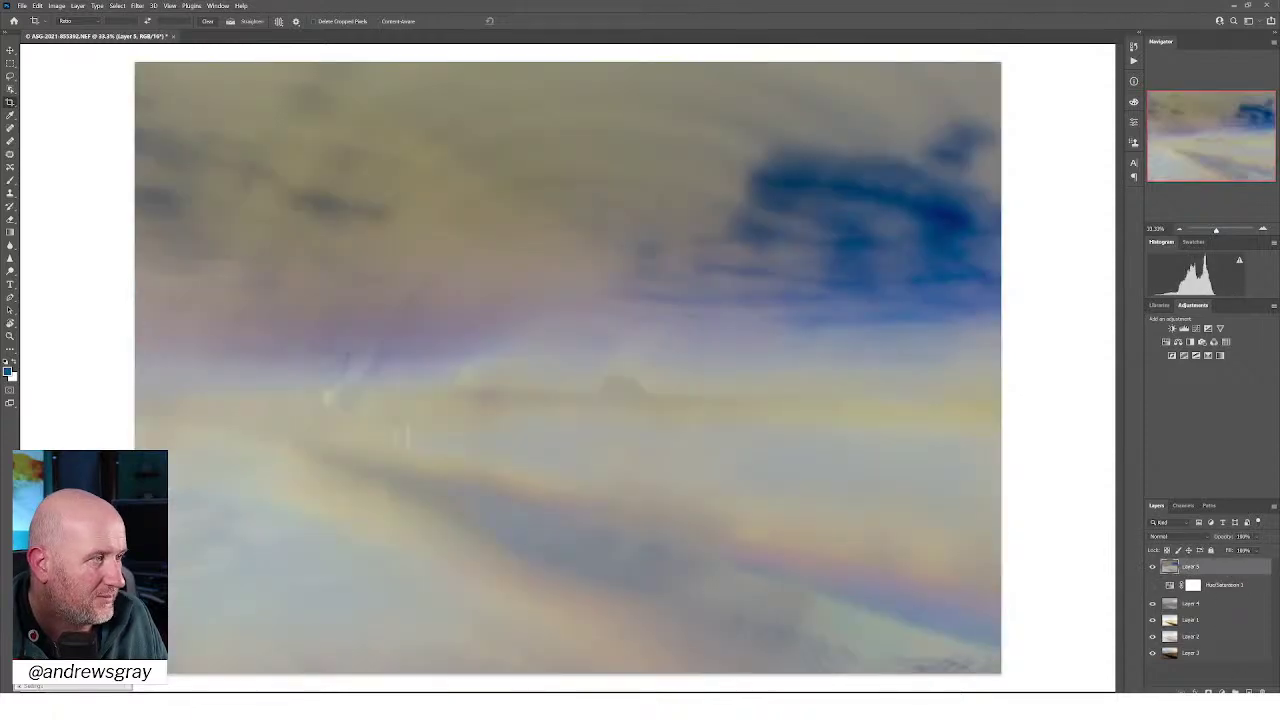
key("ctrl+shift+alt+n")
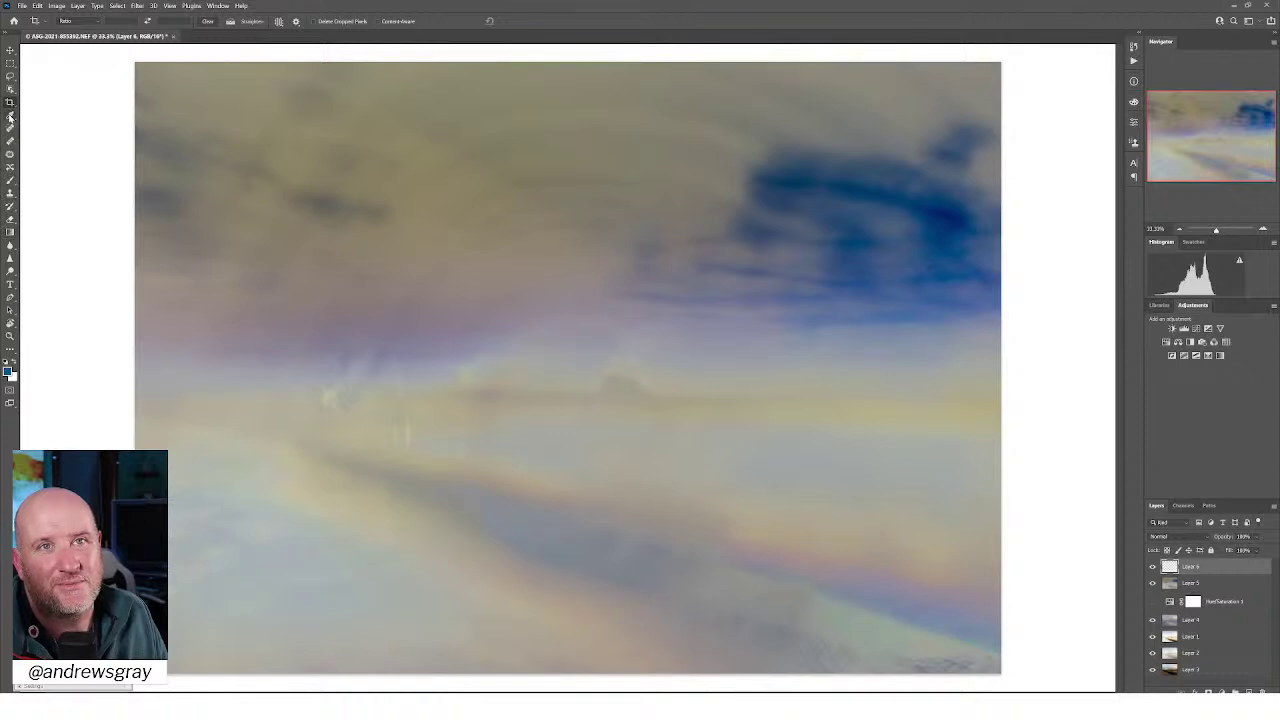
left_click(11, 351)
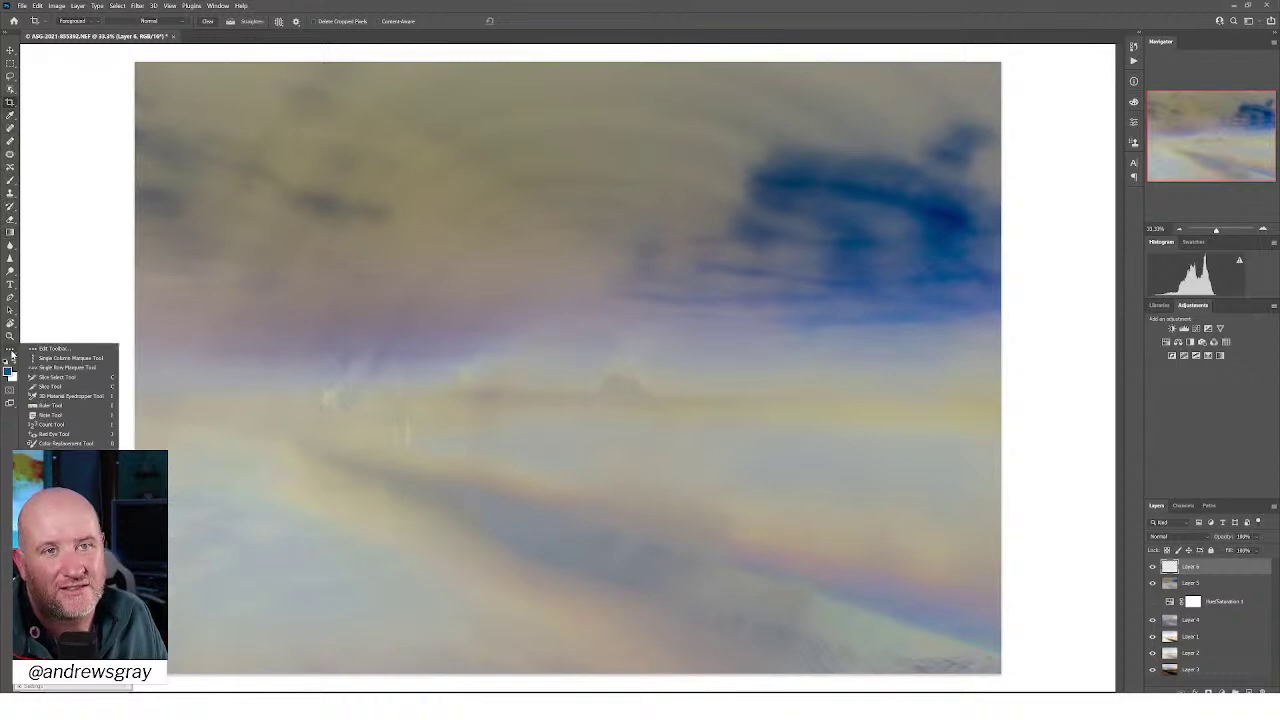
key("g")
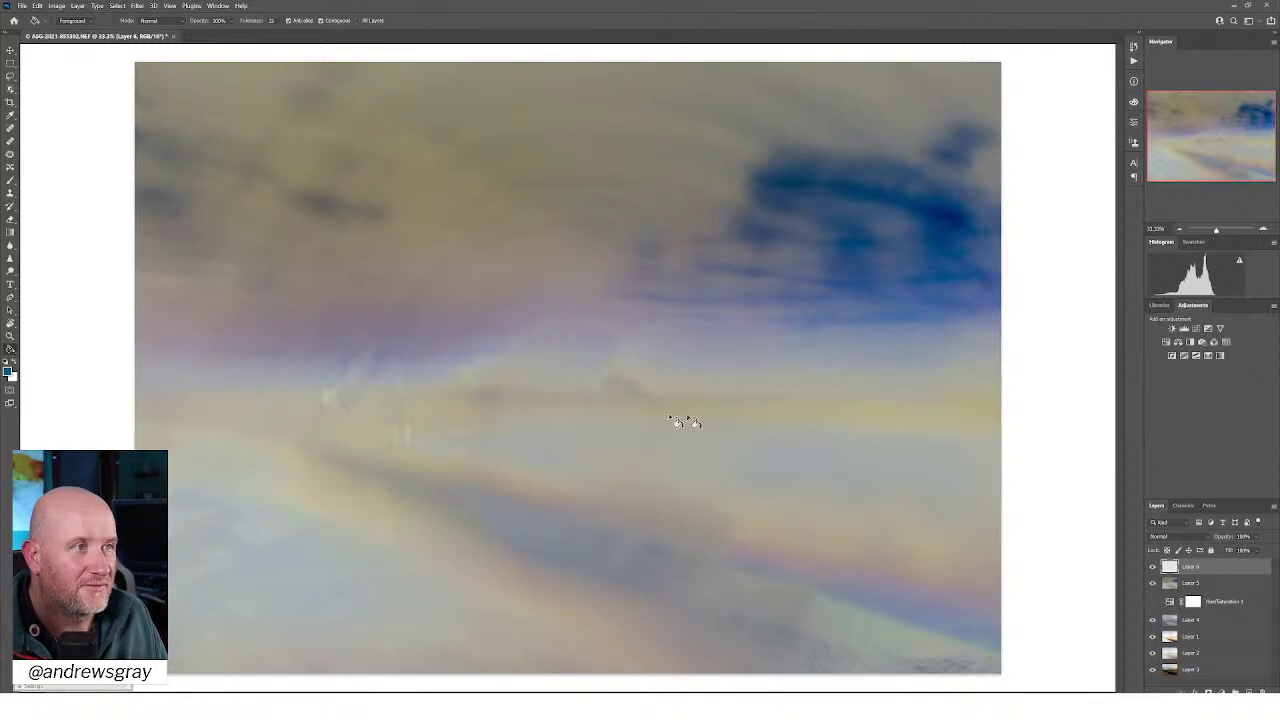
left_click(565, 420)
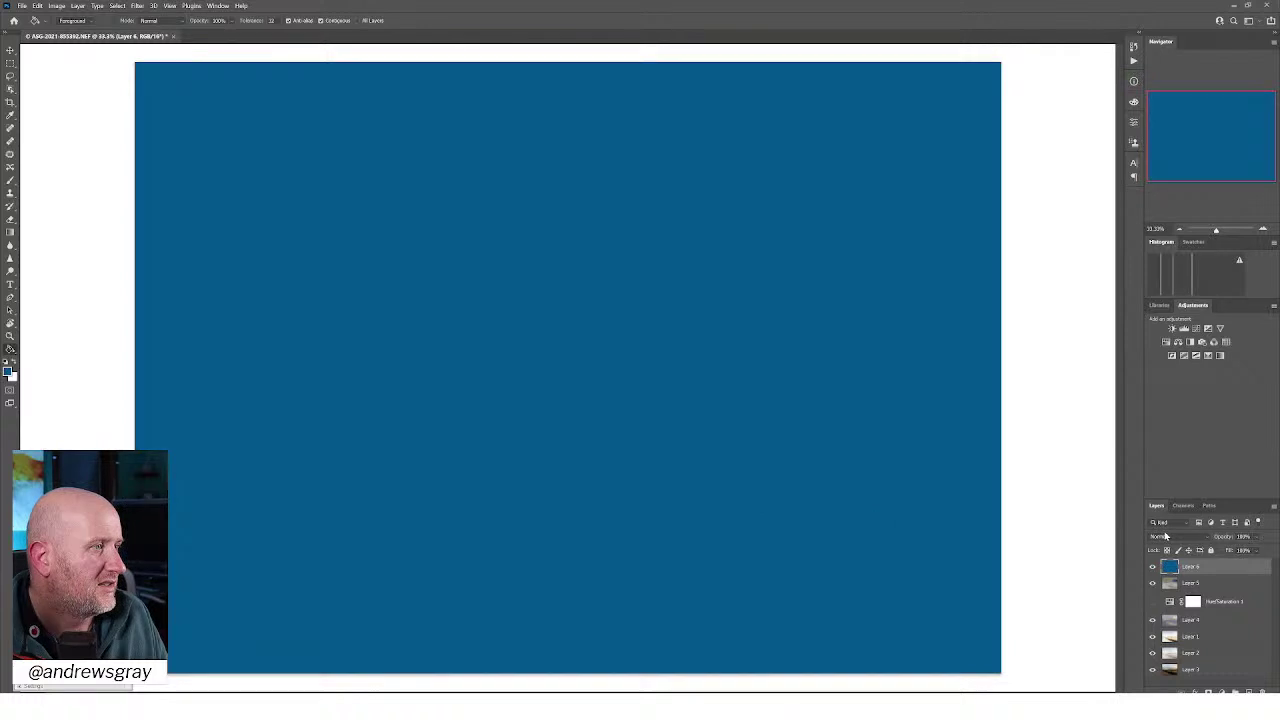
left_click(1163, 536)
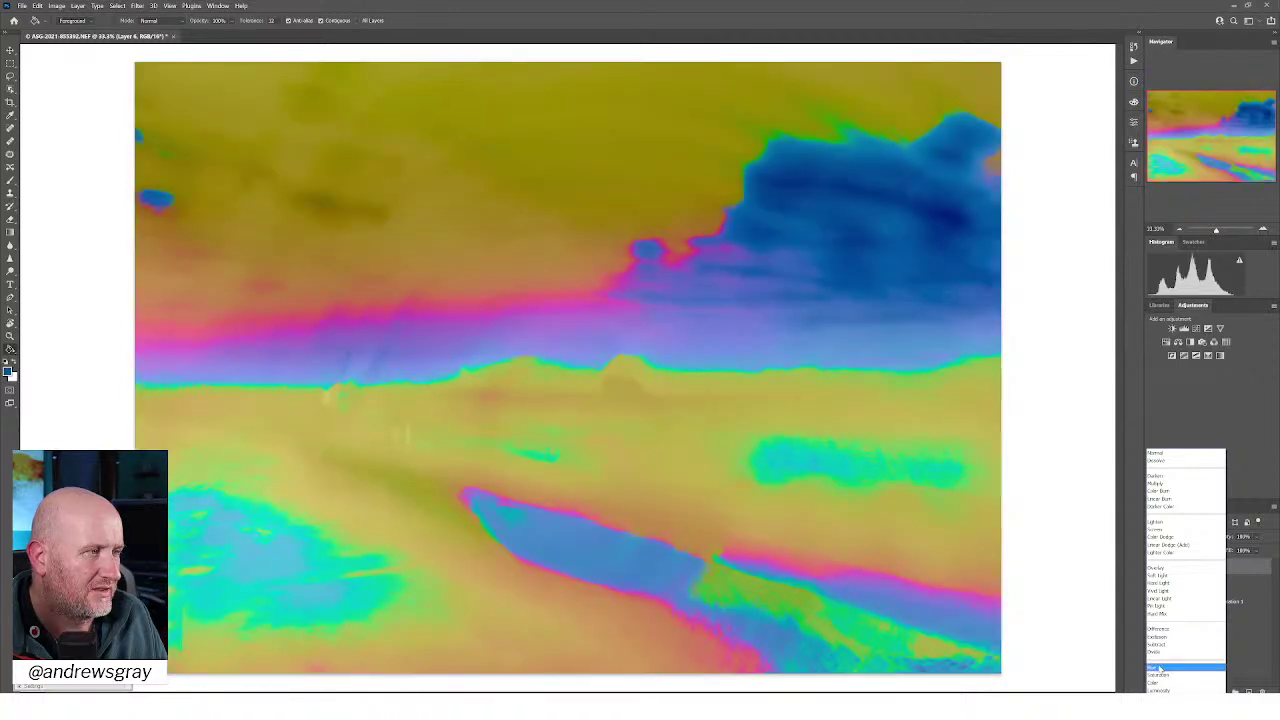
left_click(1159, 668)
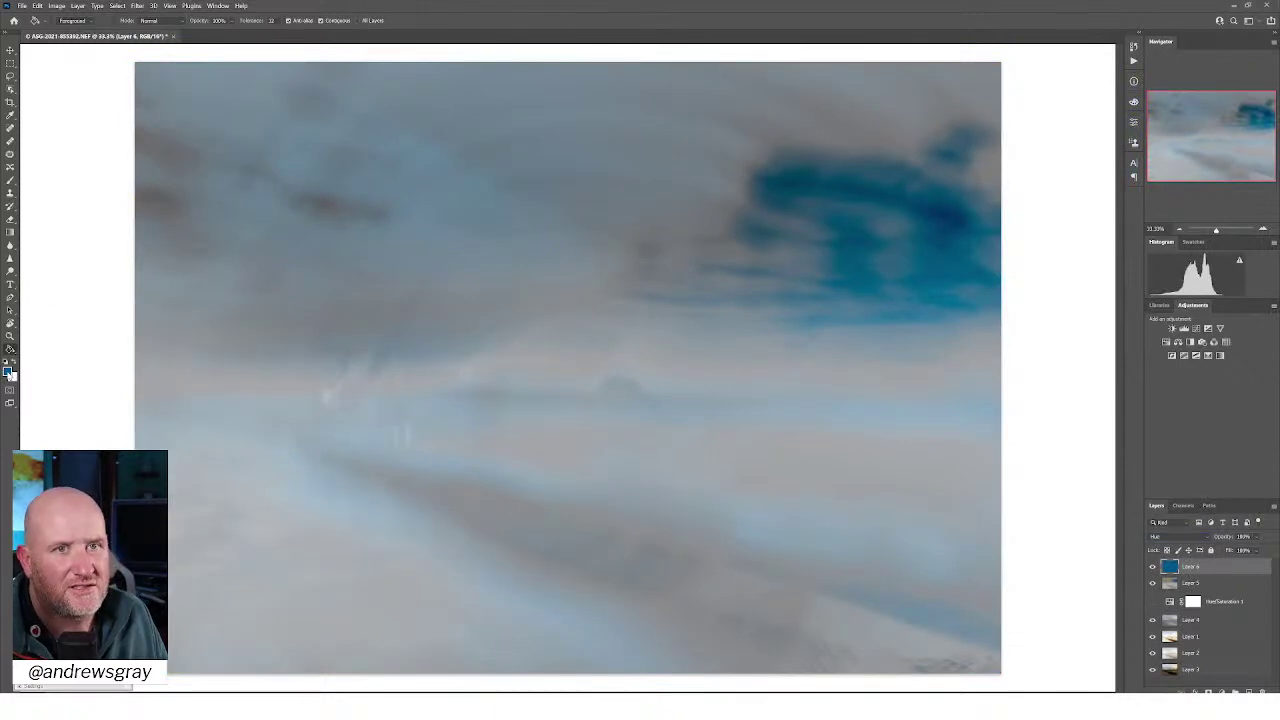
Change the foreground colour from blue to a bright orange and refill Layer 6 with it
left_click(9, 373)
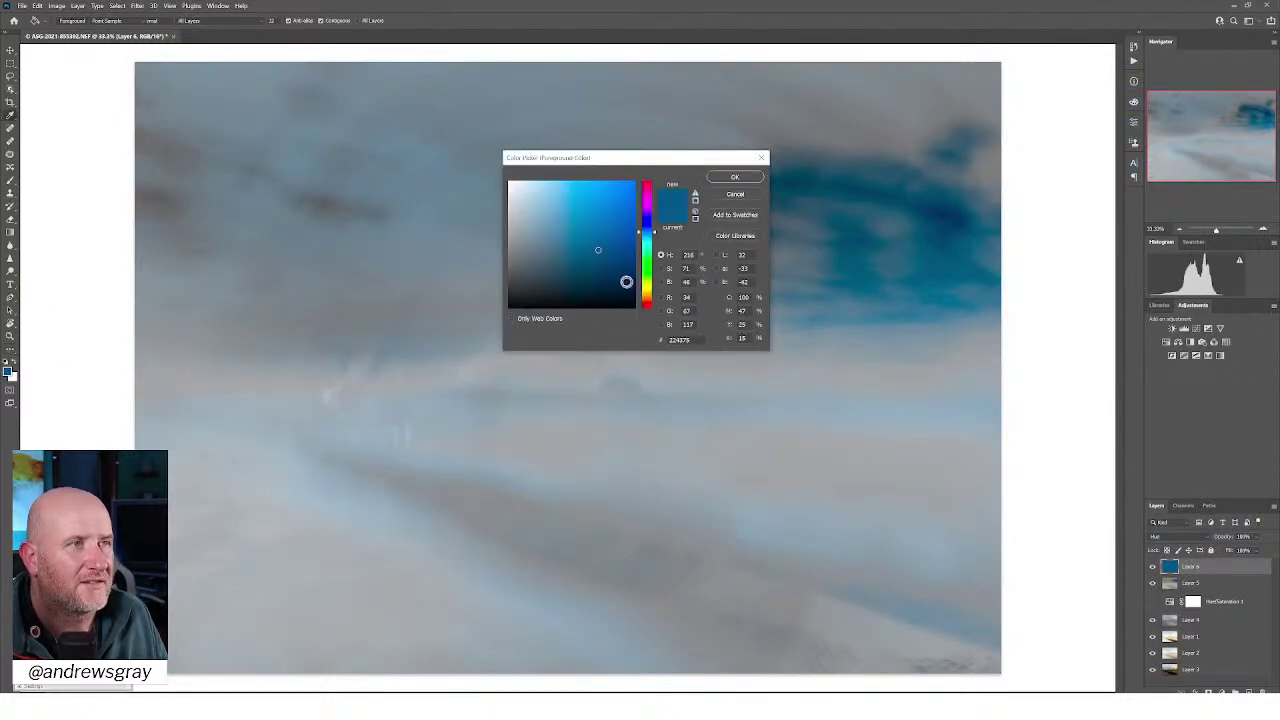
left_click(648, 302)
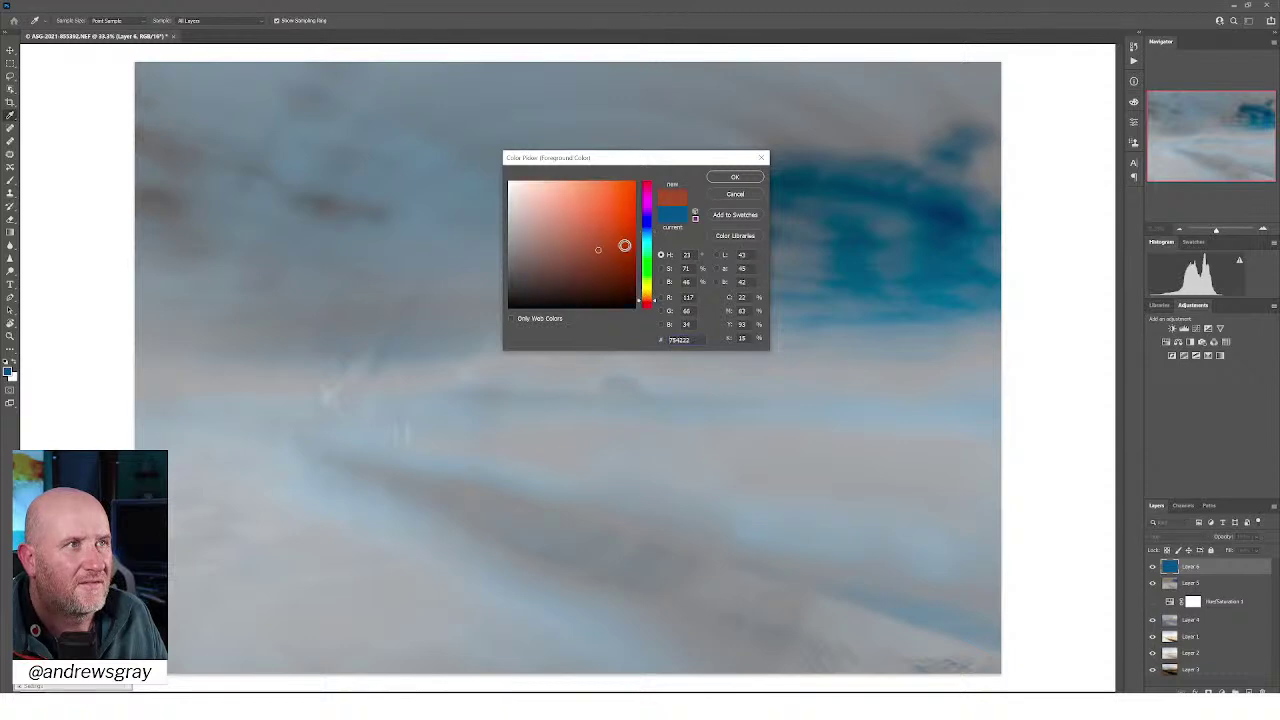
left_click_drag(653, 301, 654, 303)
left_click_drag(618, 190, 607, 208)
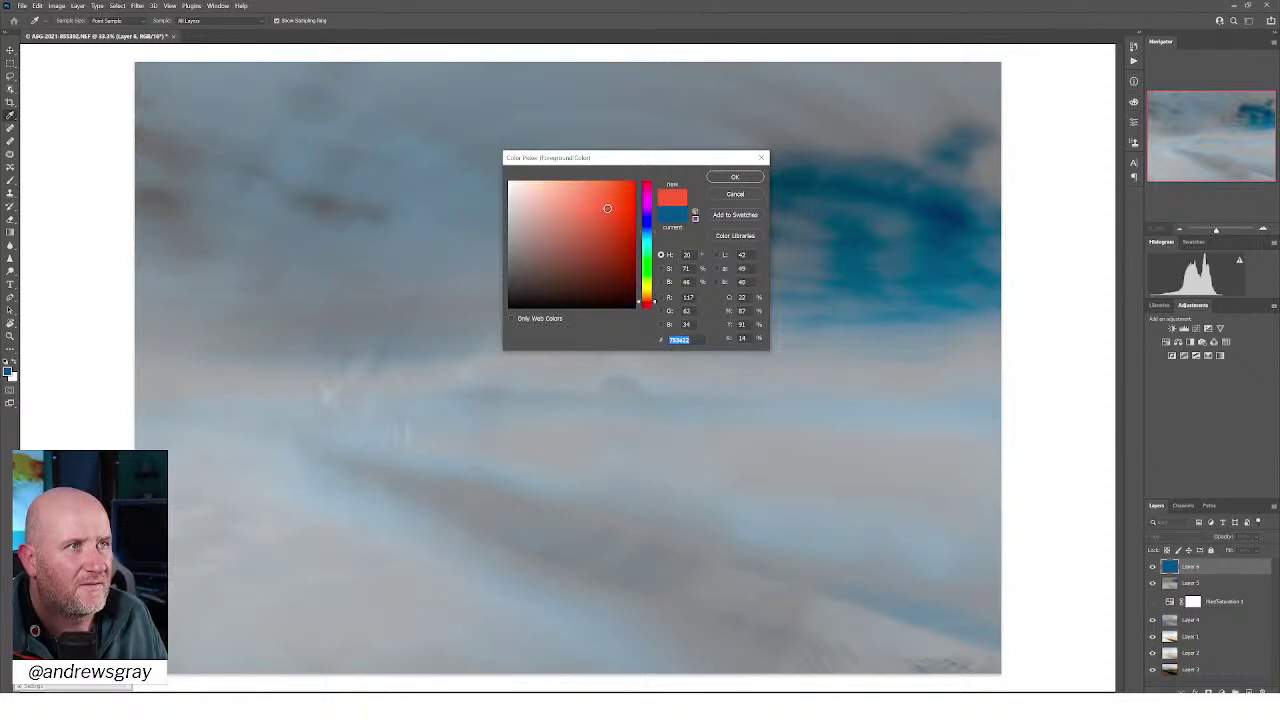
left_click_drag(655, 304, 654, 298)
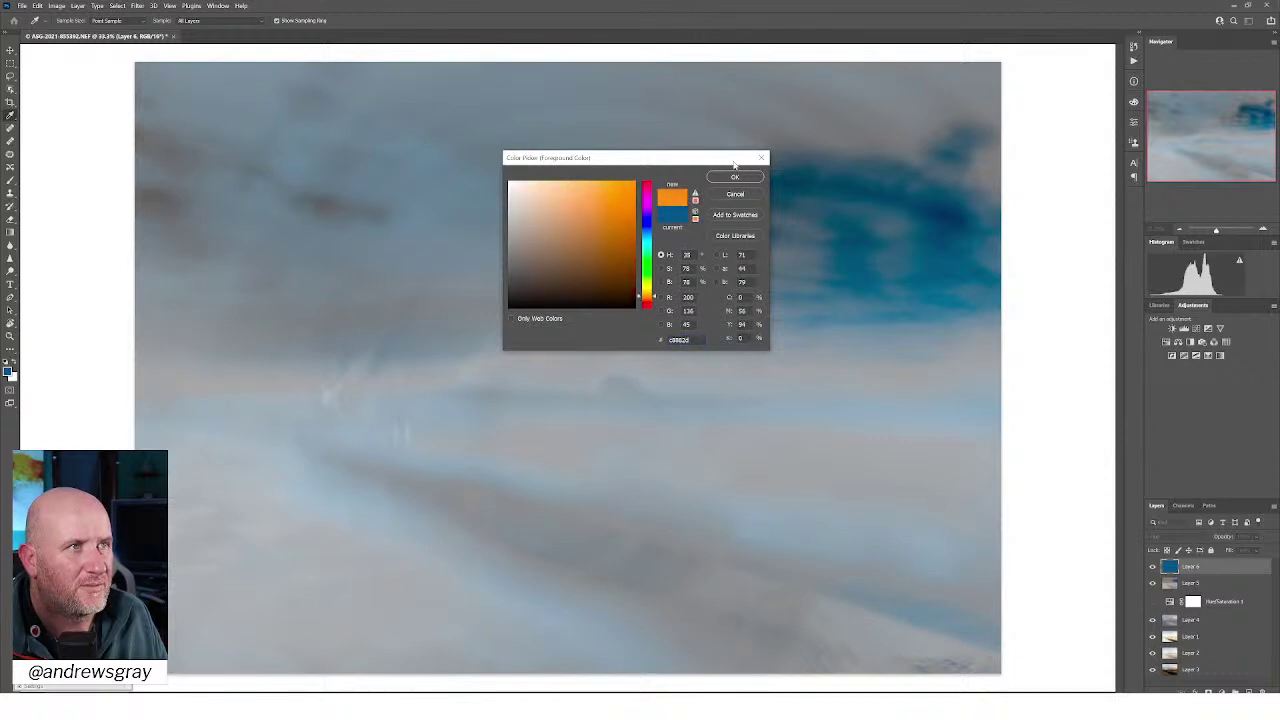
left_click(735, 177)
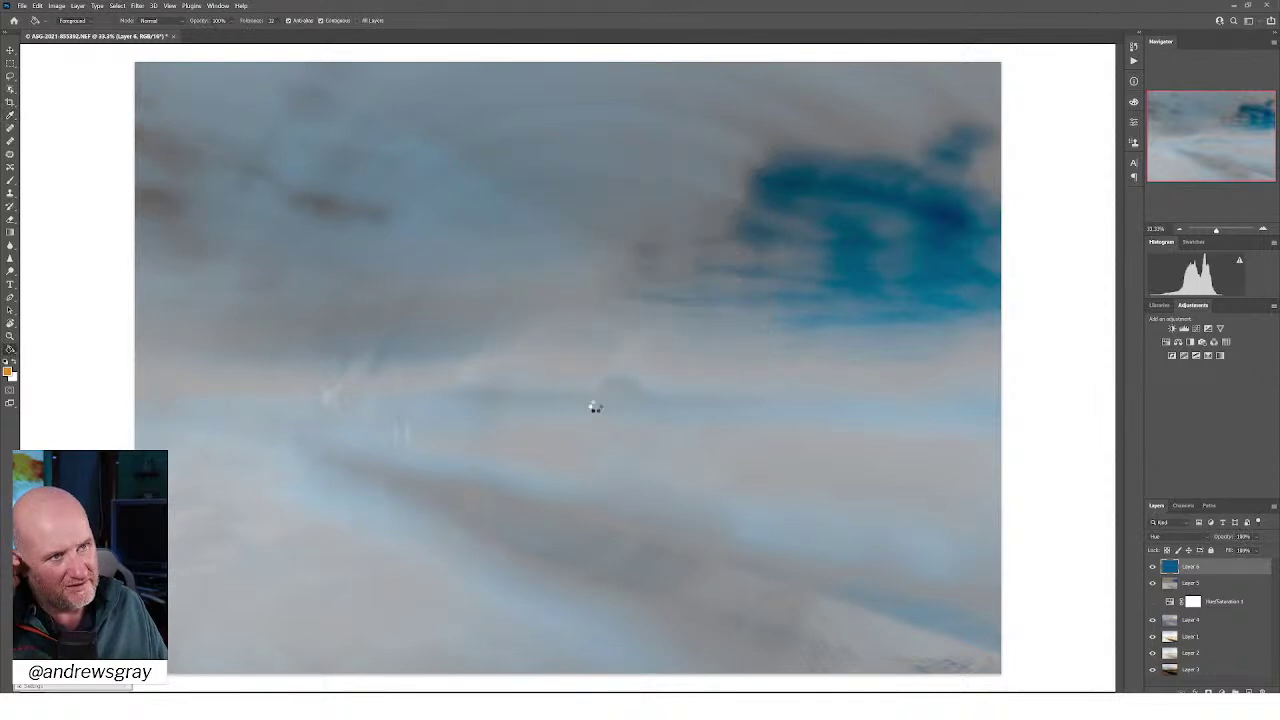
left_click(599, 401)
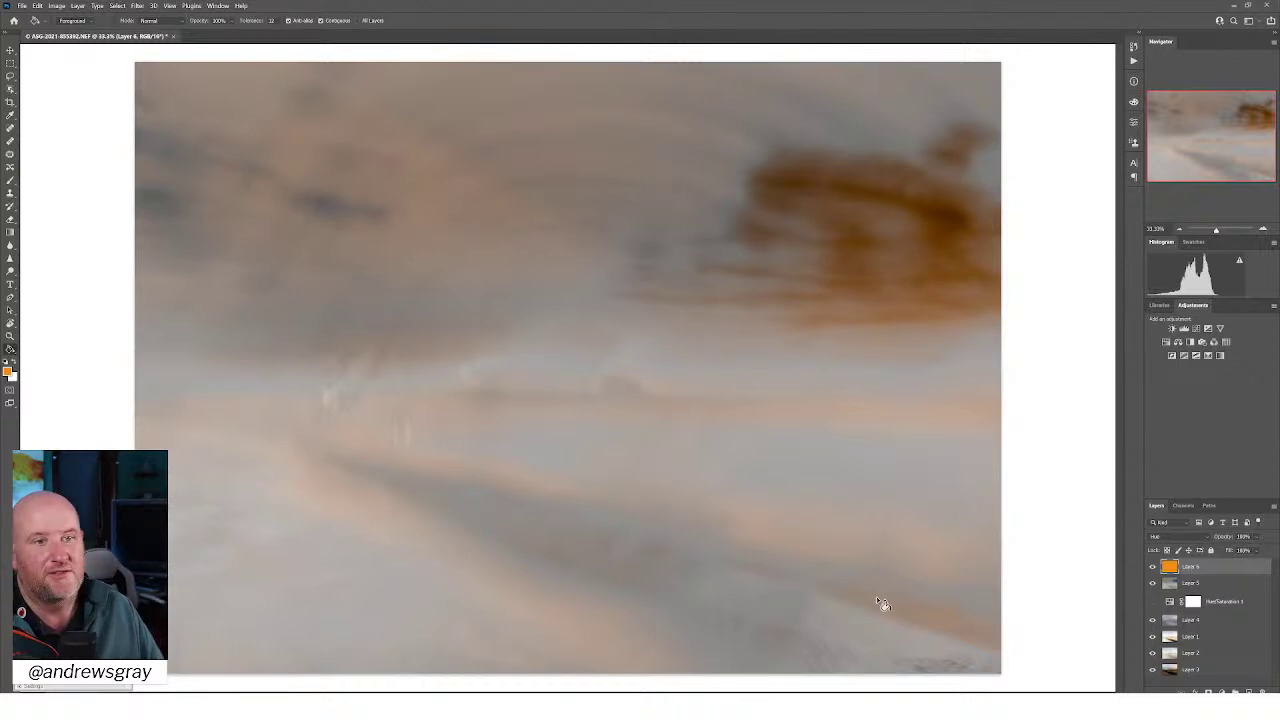
Compare the image with the orange Layer 6 shown and hidden, leaving the layer hidden
left_click(1153, 568)
left_click(1153, 569)
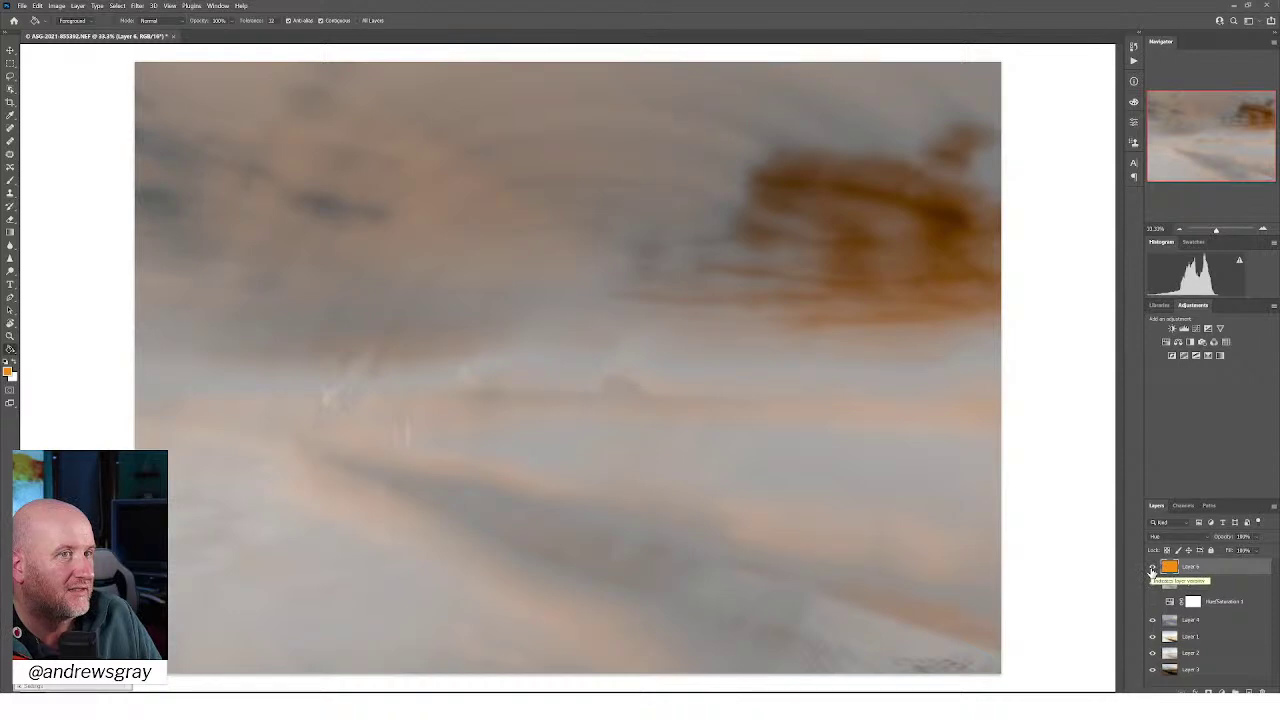
left_click(1153, 569)
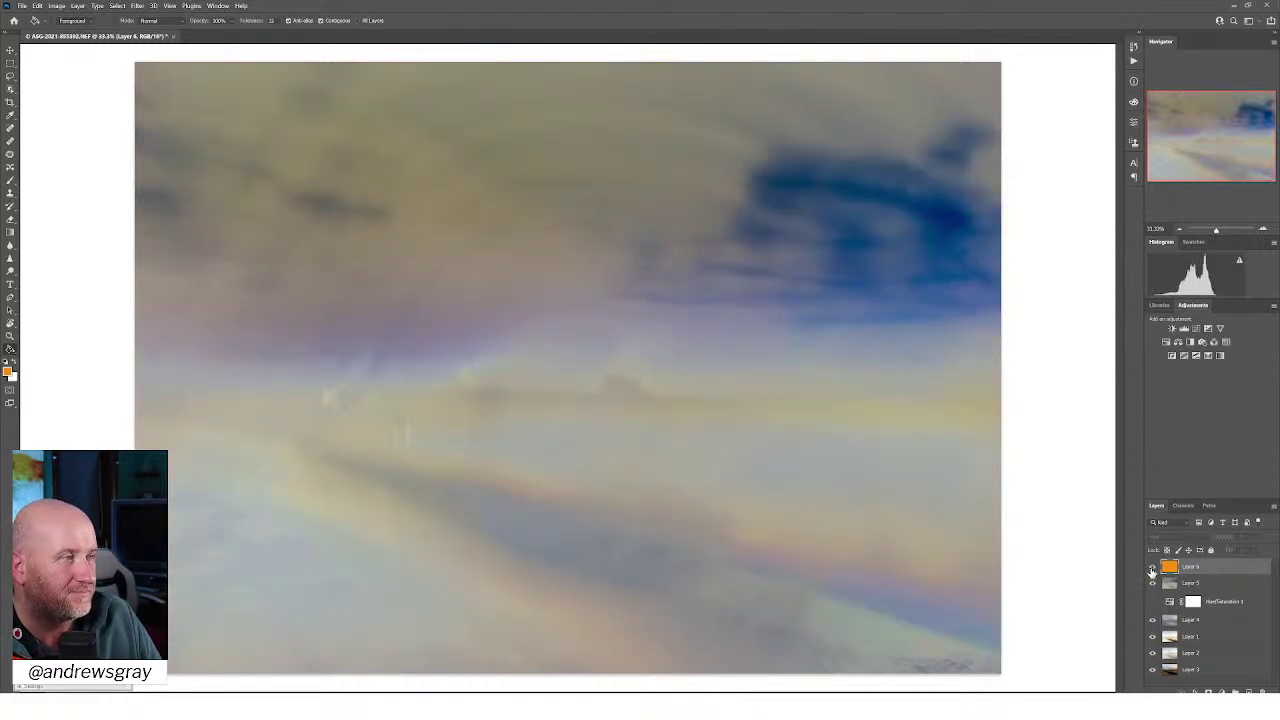
left_click(1153, 569)
left_click(1153, 569)
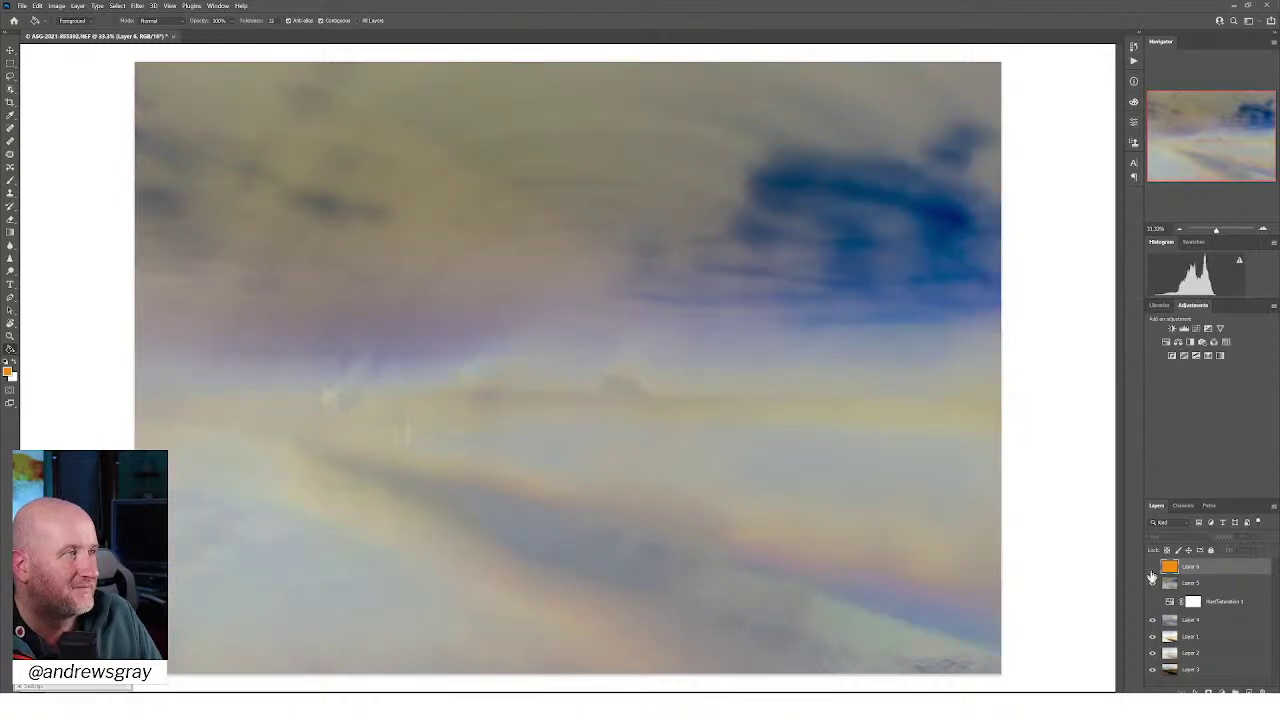
Hide Layer 5 and Layer 4, previewing the Hue/Saturation adjustment on the image in between
left_click(1152, 585)
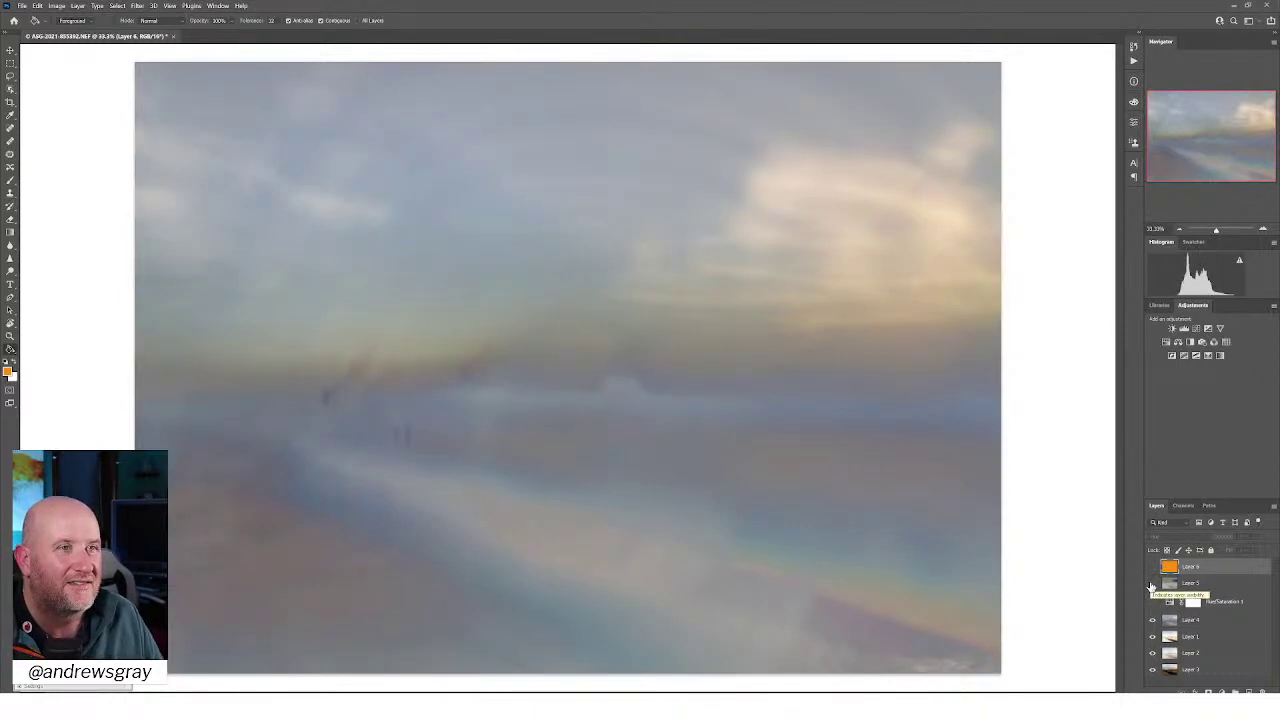
left_click(1151, 602)
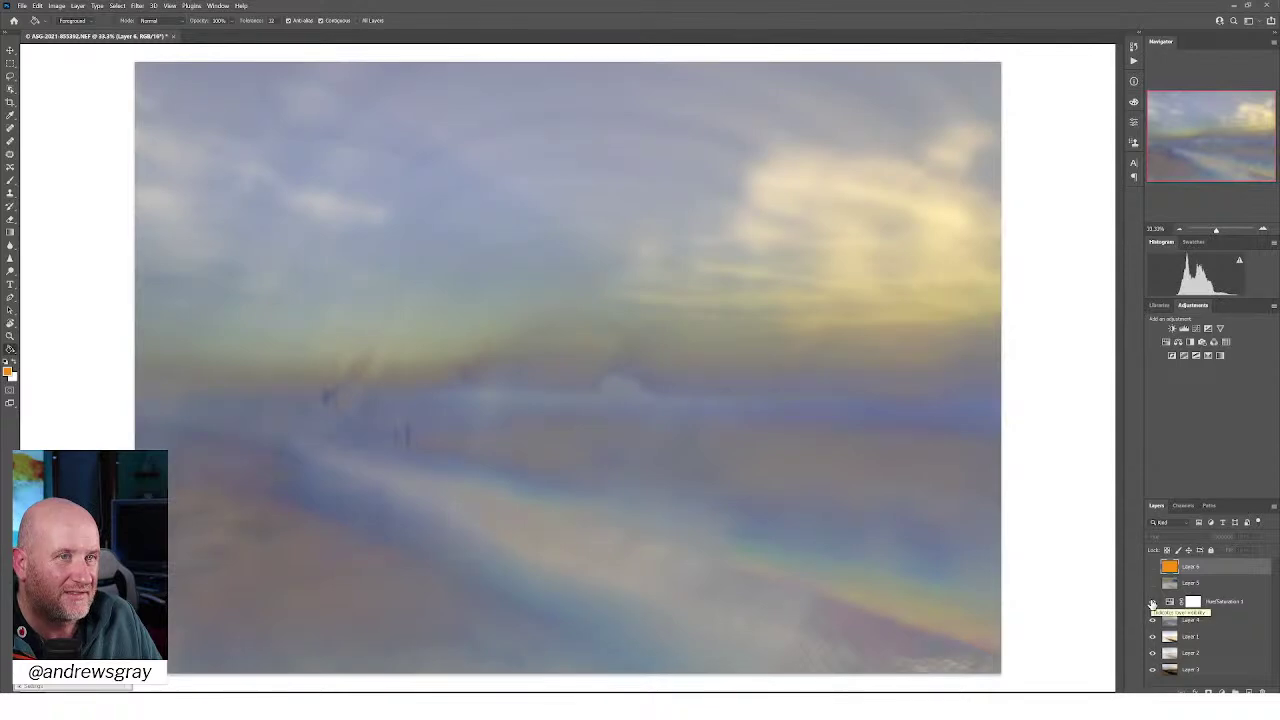
left_click(1151, 602)
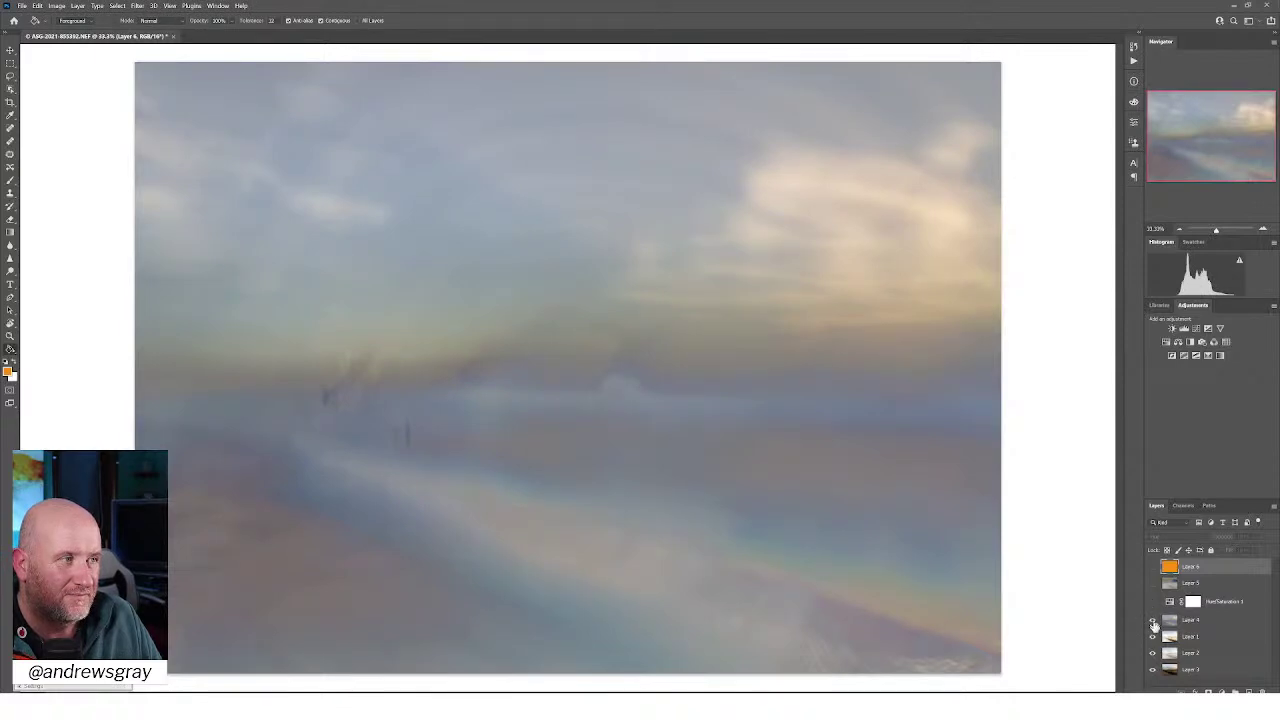
left_click(1153, 621)
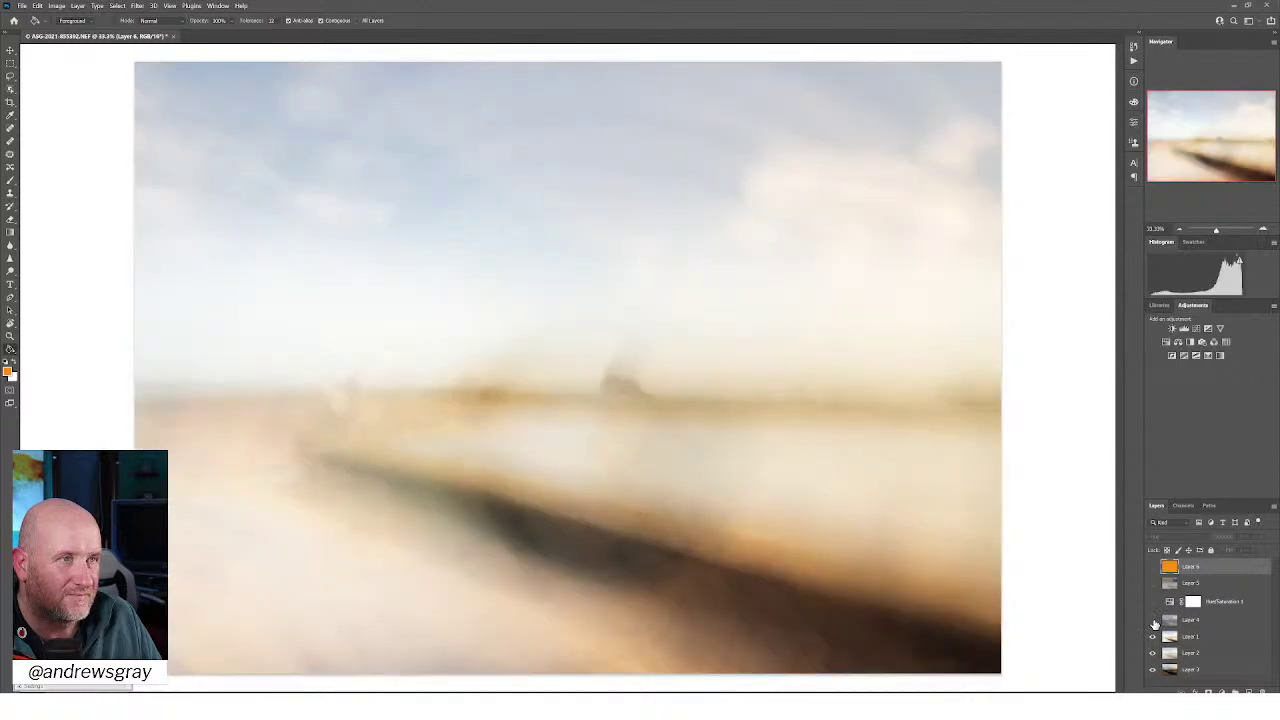
Select Layer 1 through Layer 3, and show the Hue/Saturation adjustment after comparing the image with and without it
left_click(1214, 637)
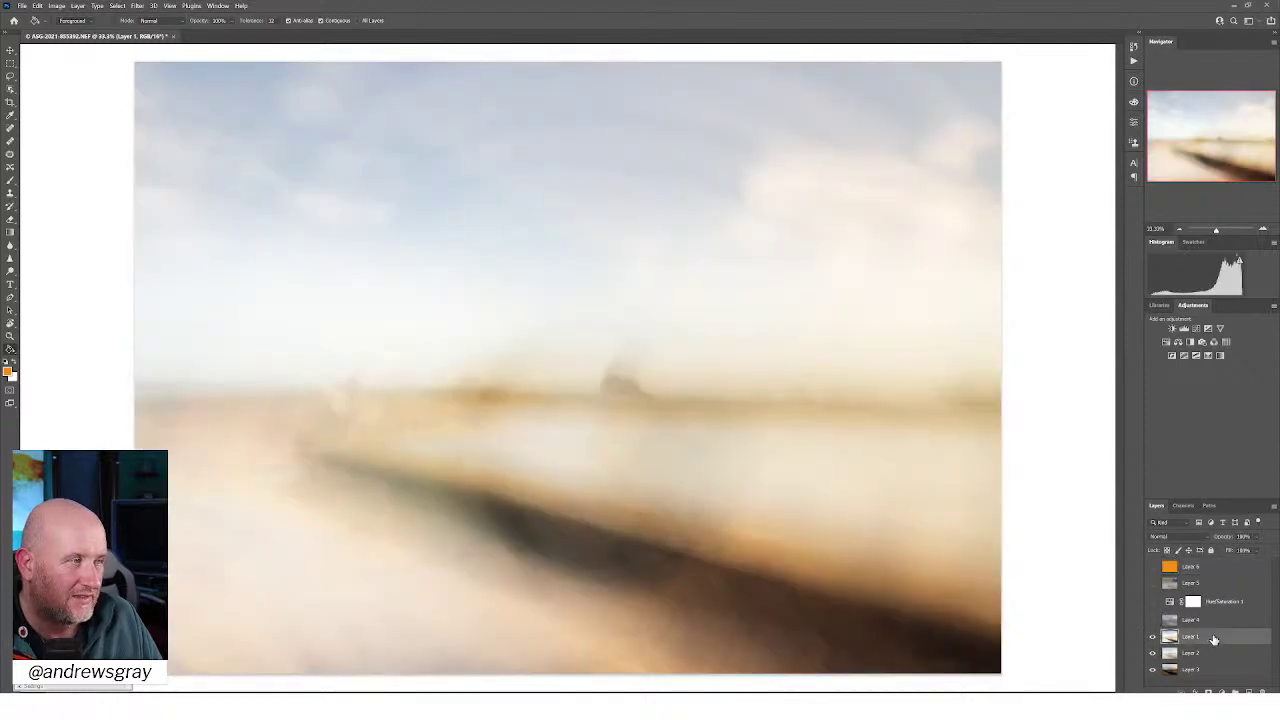
left_click(1214, 669, "shift")
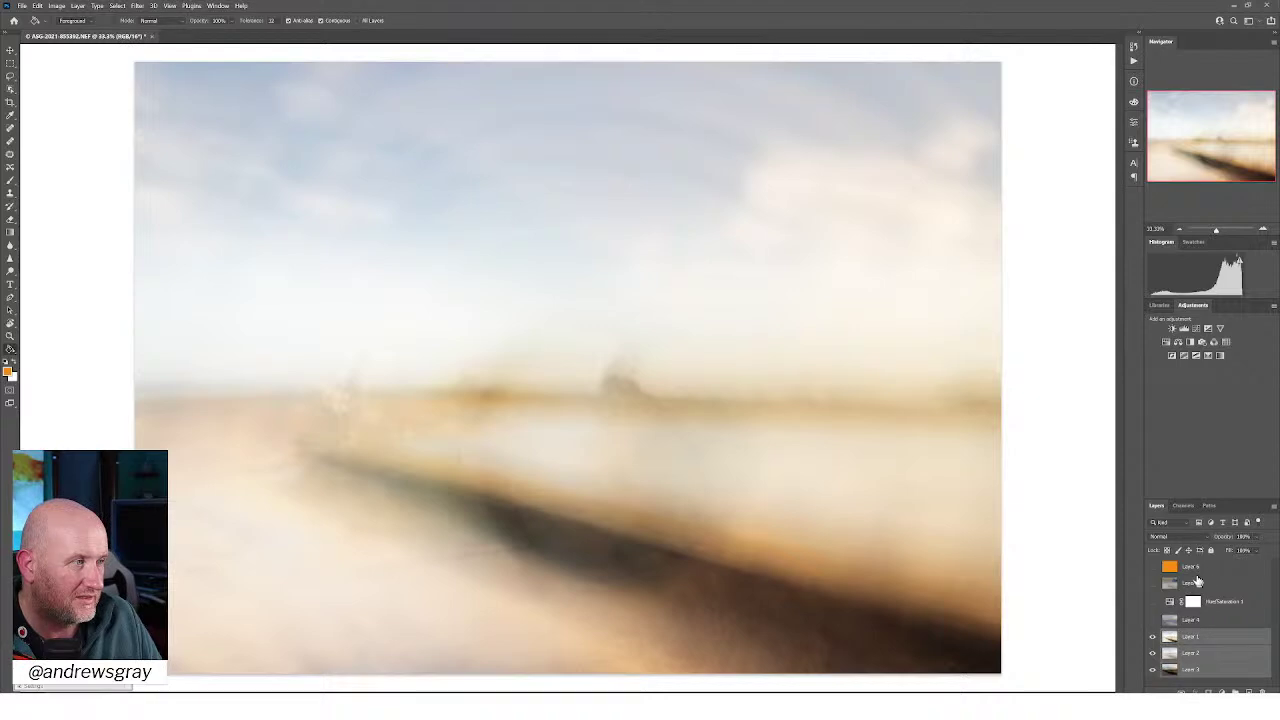
left_click(1153, 602)
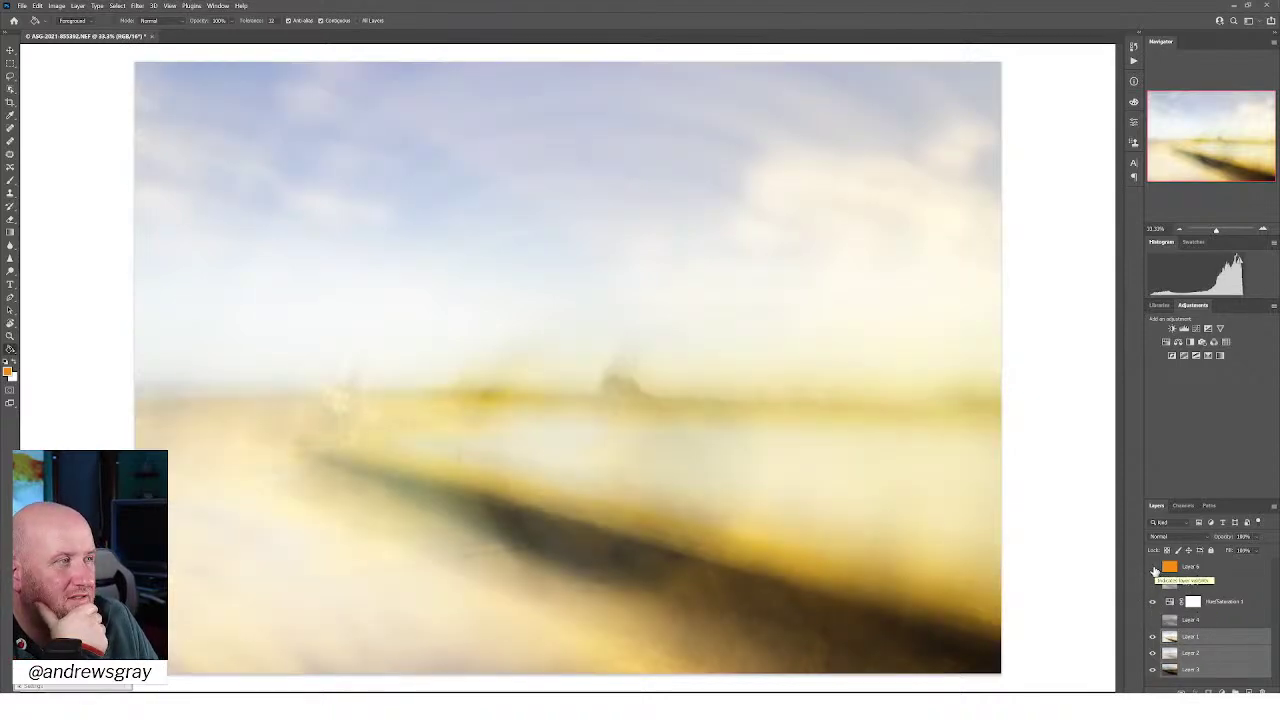
left_click(1152, 568)
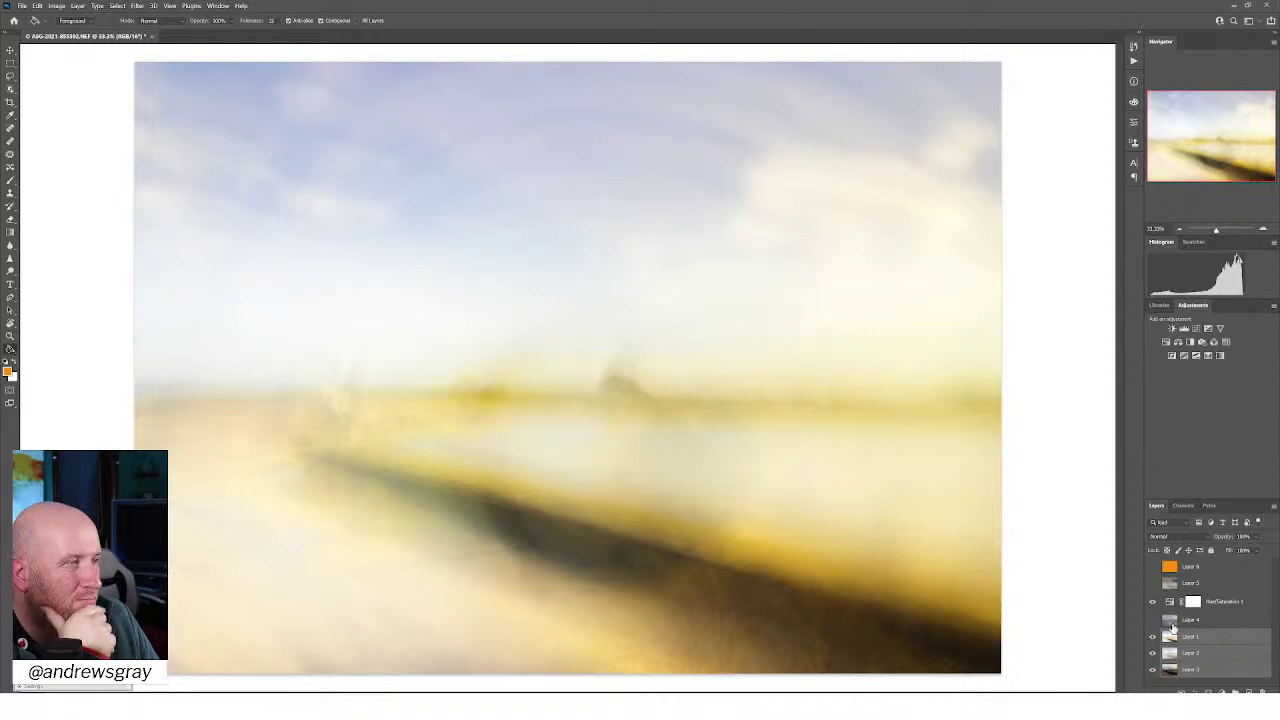
left_click(1152, 602)
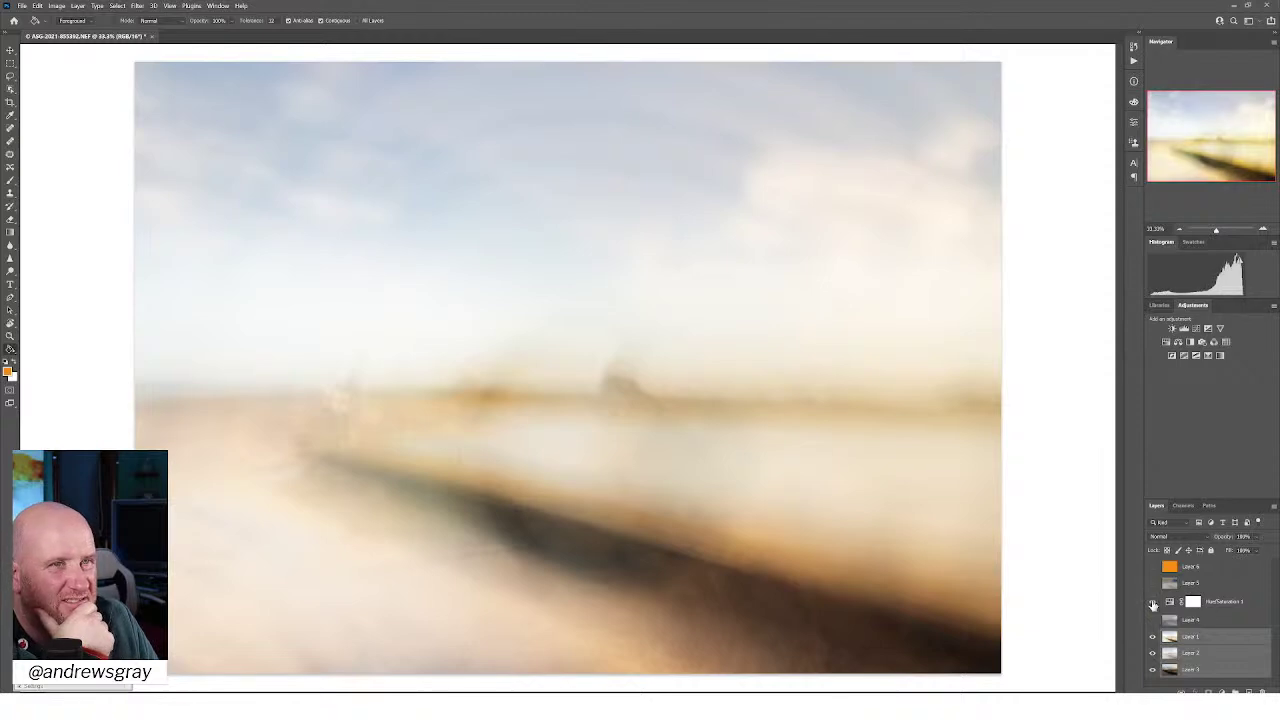
left_click(1152, 603)
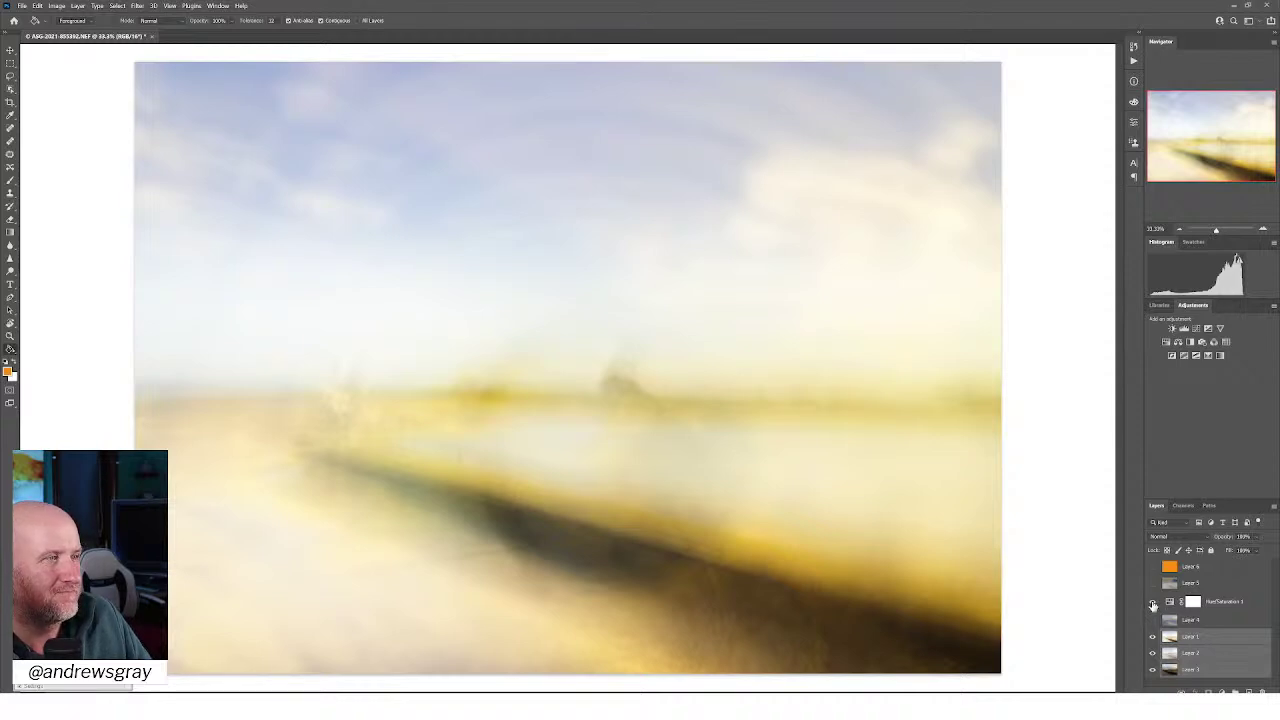
left_click(1153, 604)
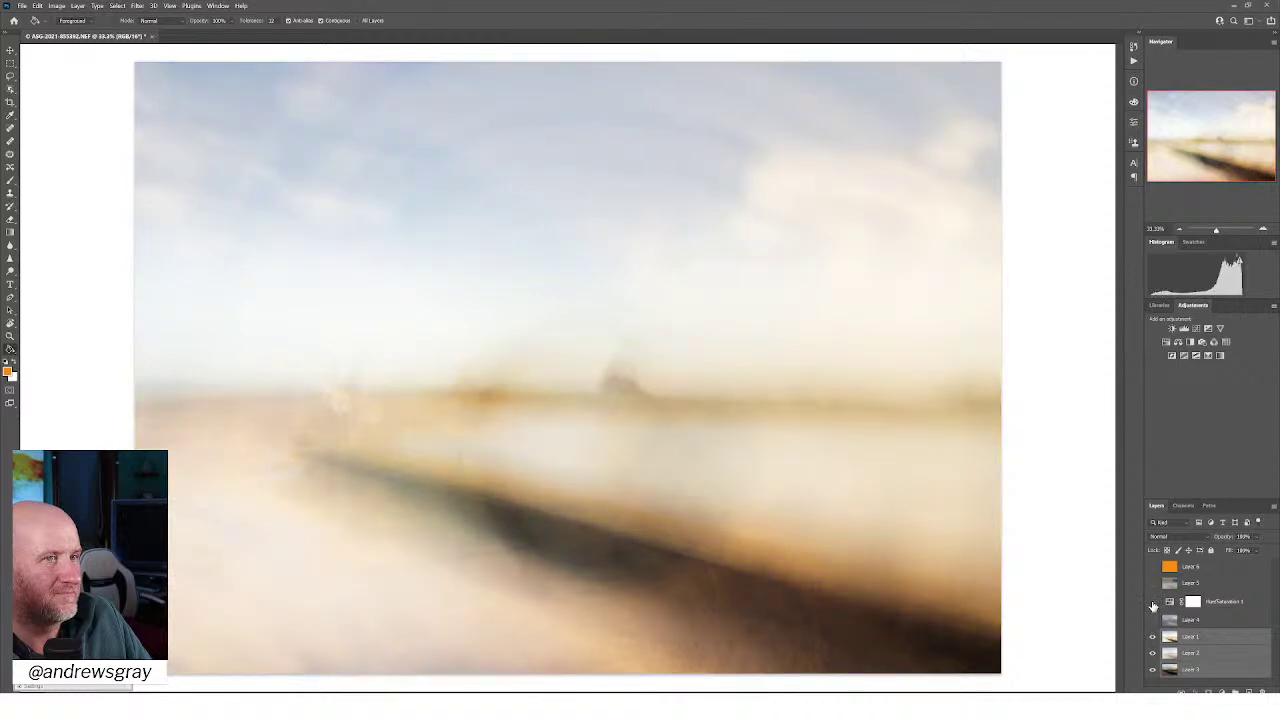
left_click(1153, 604)
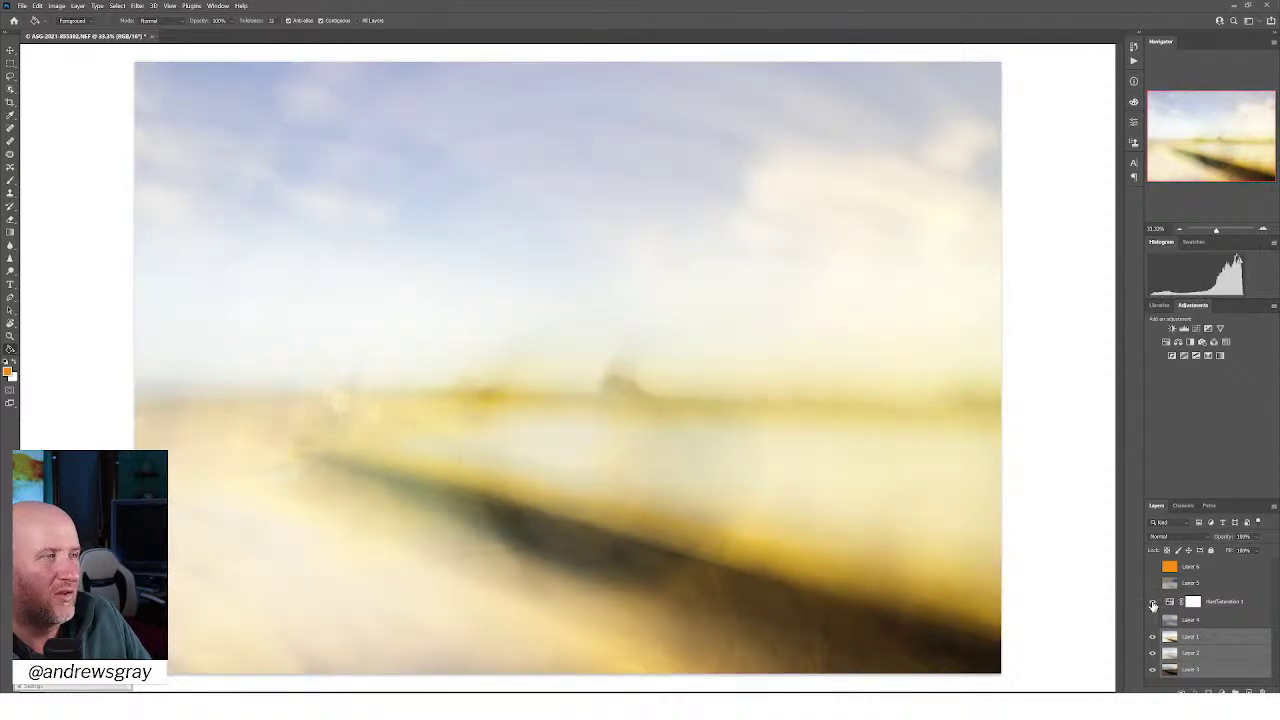
Show the orange Layer 6 over the image and reduce its opacity to 22%
left_click(1247, 605)
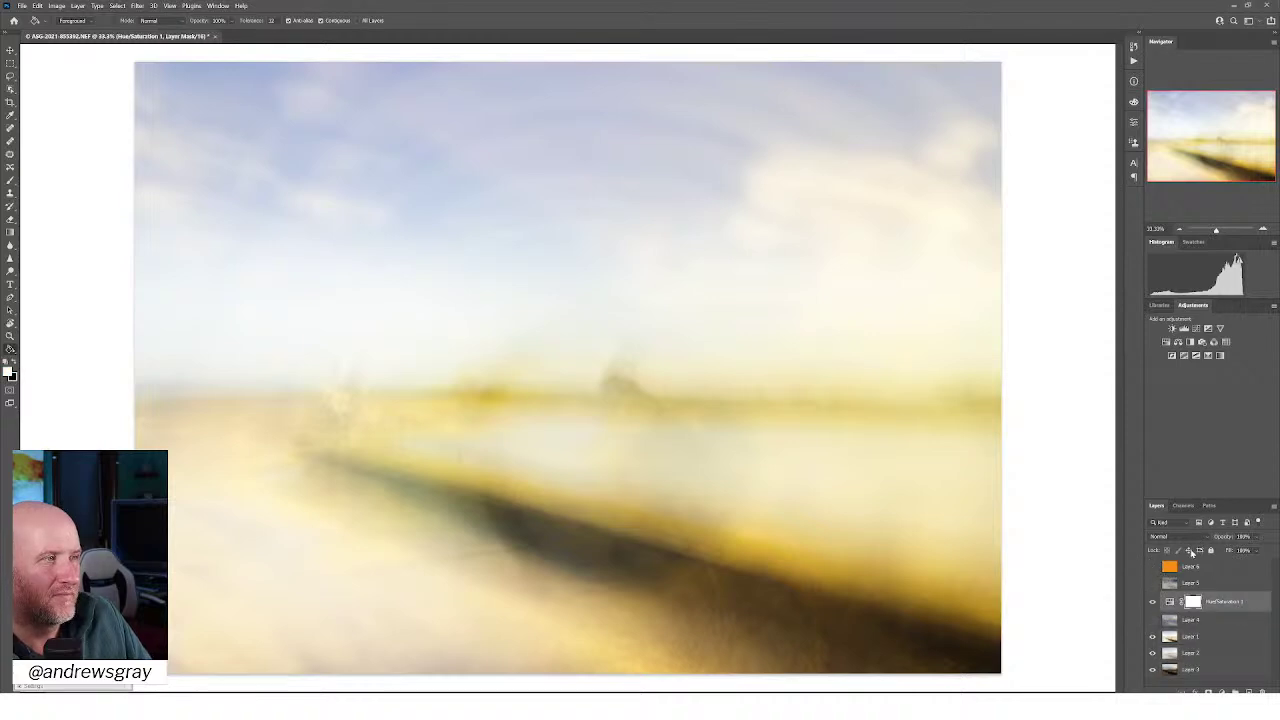
left_click(1226, 567)
left_click(1153, 568)
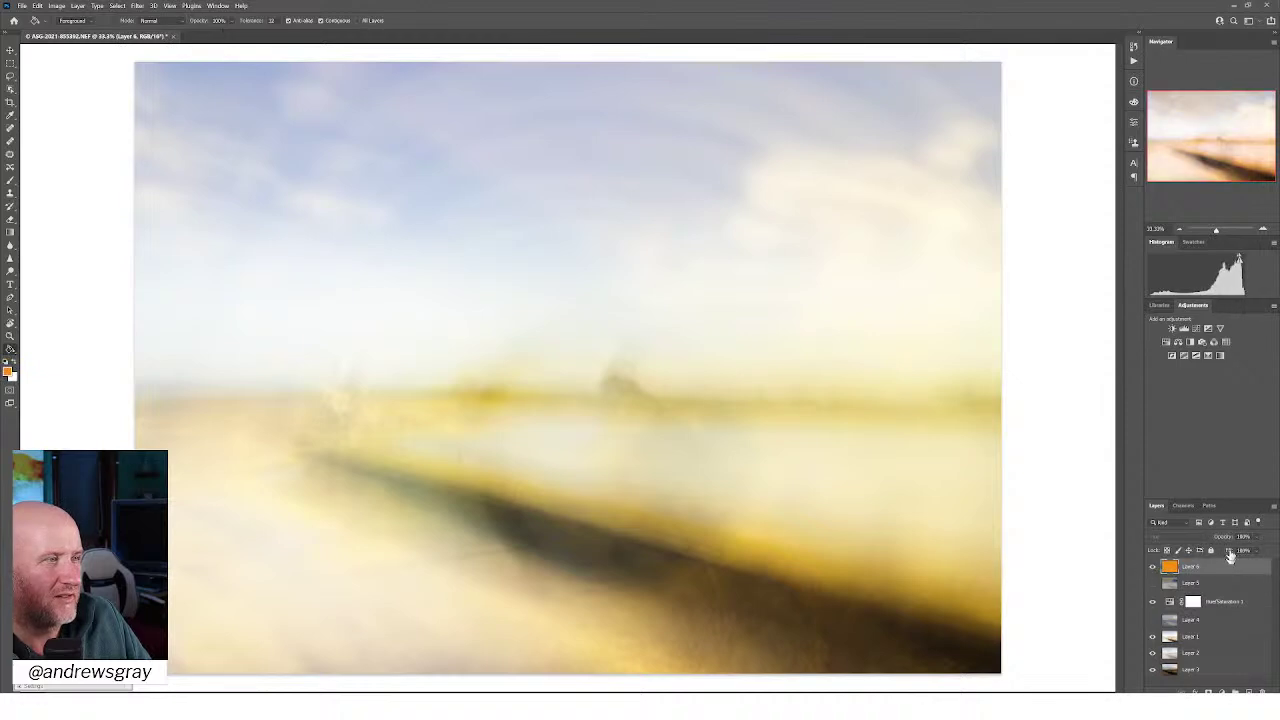
left_click(1235, 553)
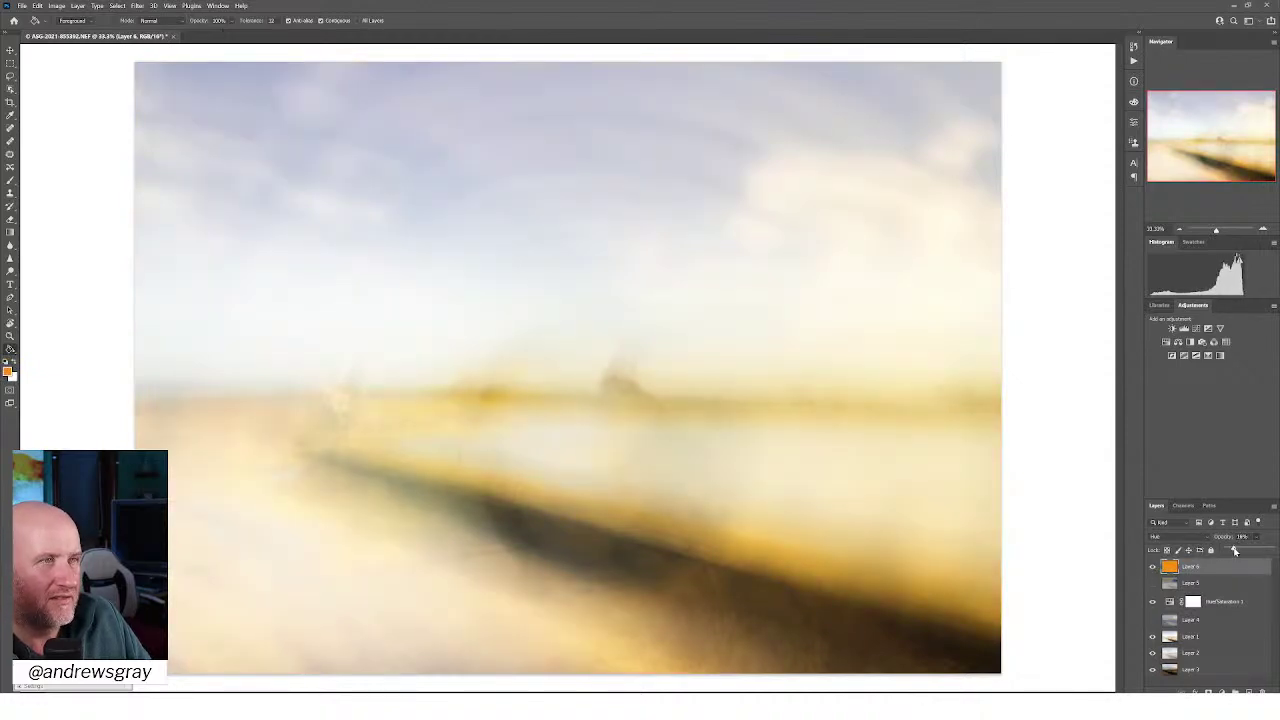
left_click_drag(1235, 551, 1238, 551)
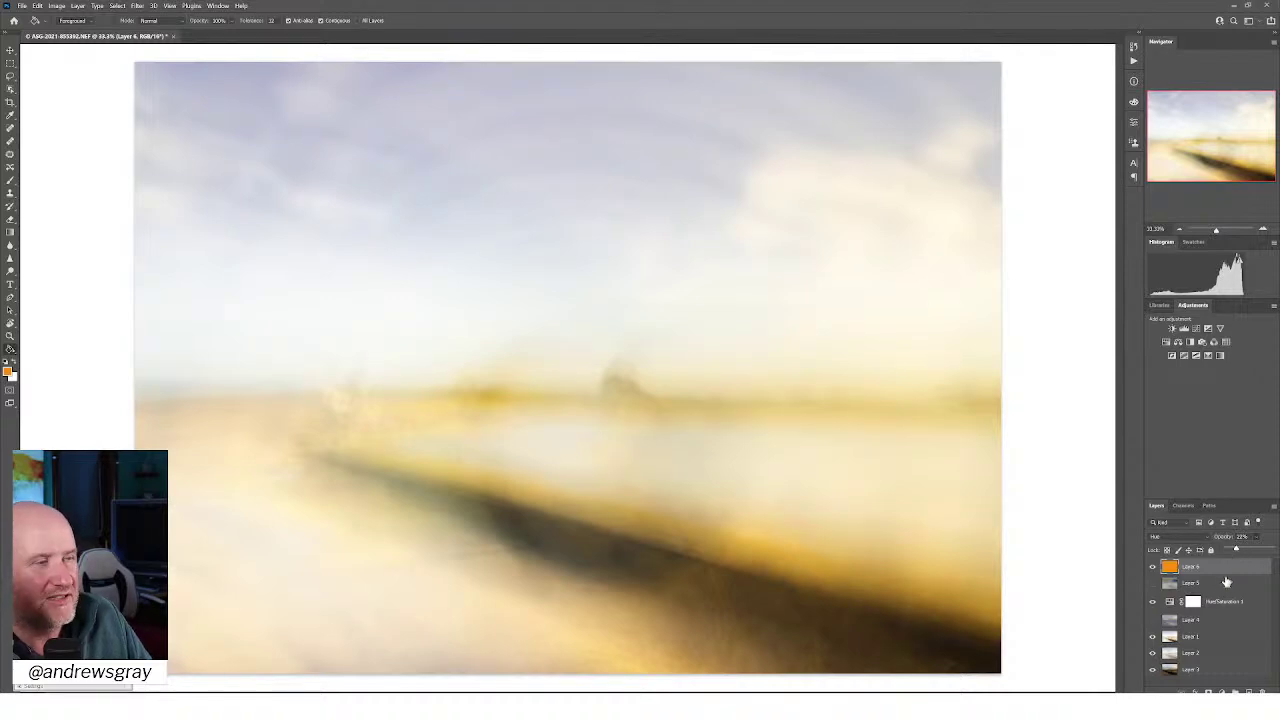
Compare the image with Layer 6 hidden and shown, and preview Layer 5 switched on beneath it
left_click(1153, 567)
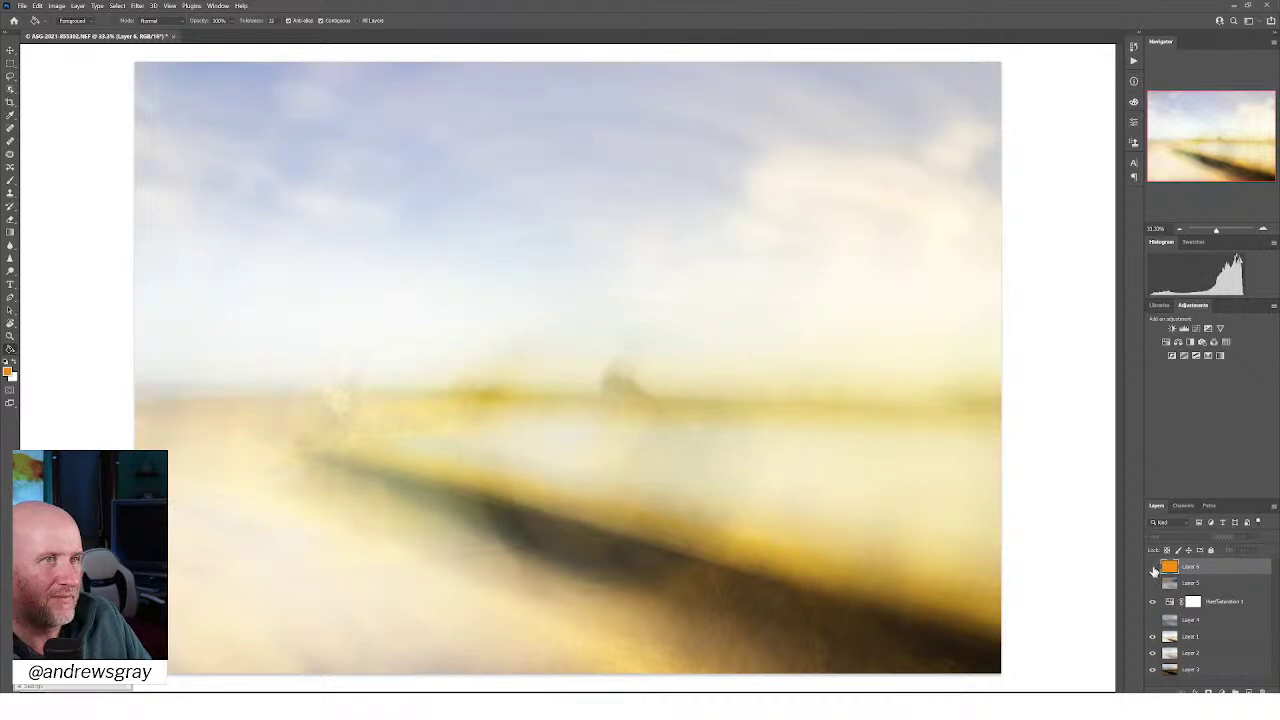
left_click(1153, 567)
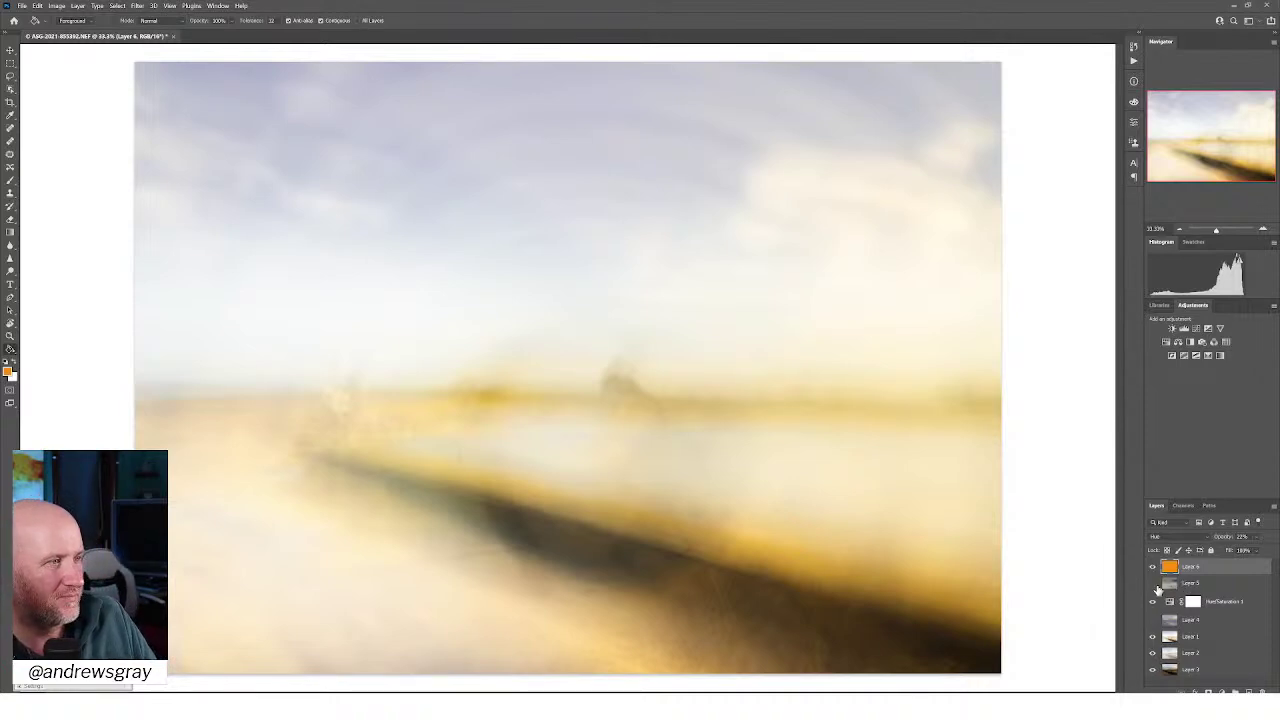
left_click(1152, 585)
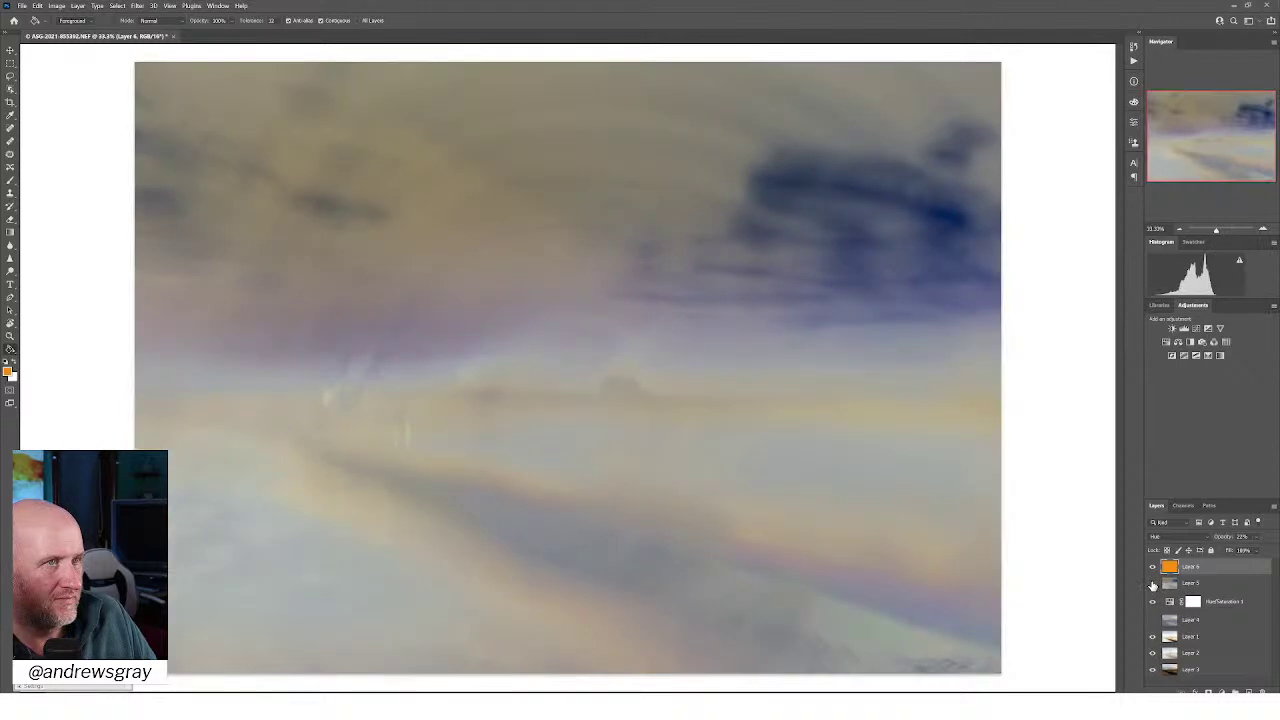
left_click(1152, 585)
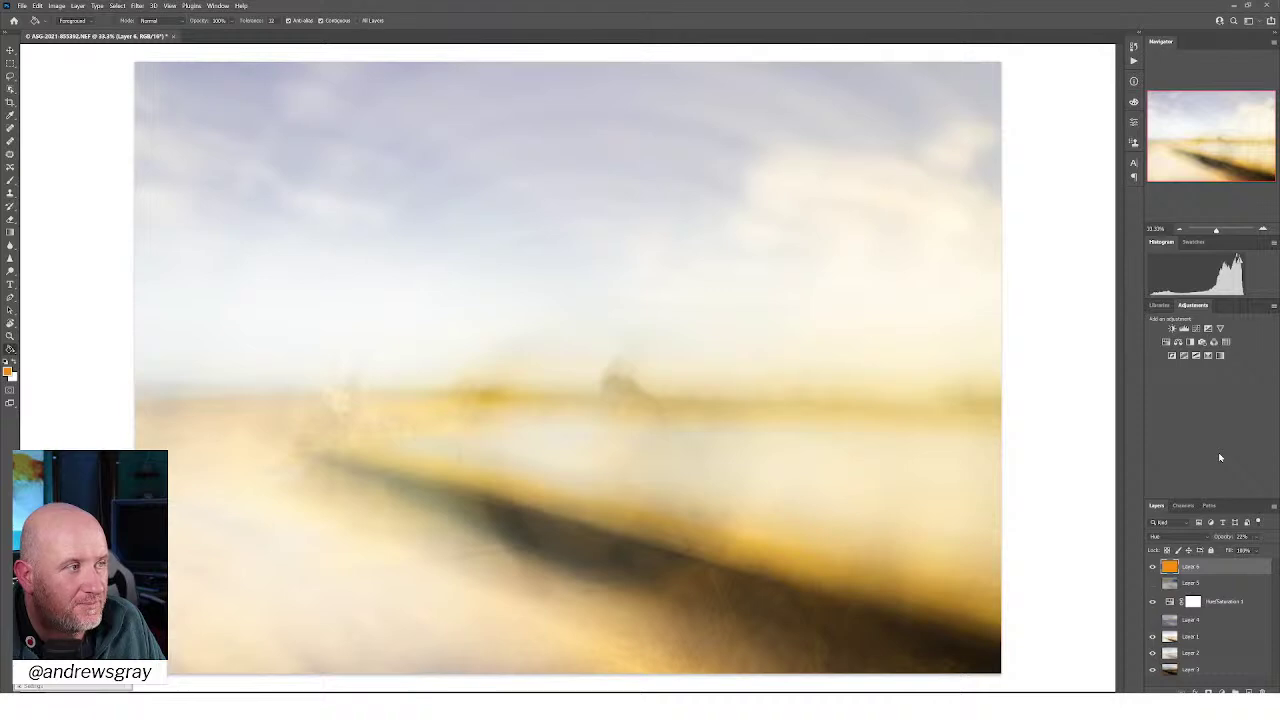
Heal the flaw near the lower-left corner of Layer 1 with the content-aware Spot Healing Brush, and reselect Layer 6 with the Move tool active
left_click(1195, 638)
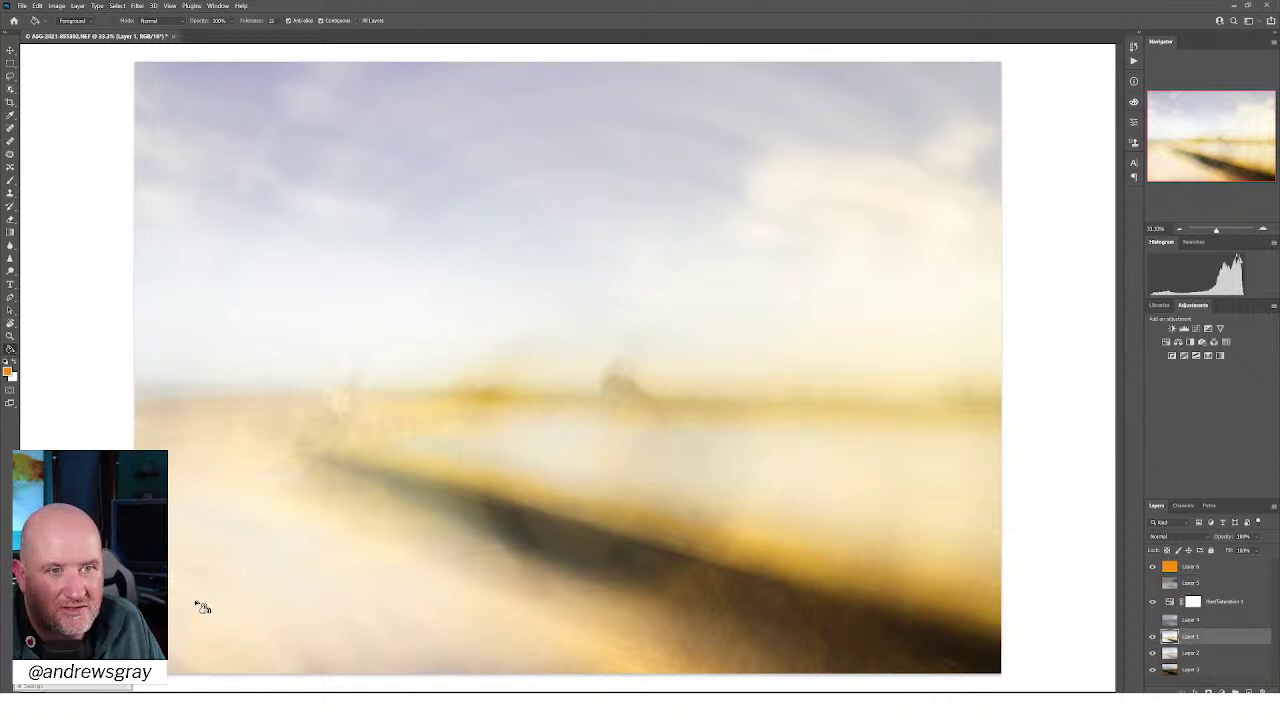
left_click(10, 129)
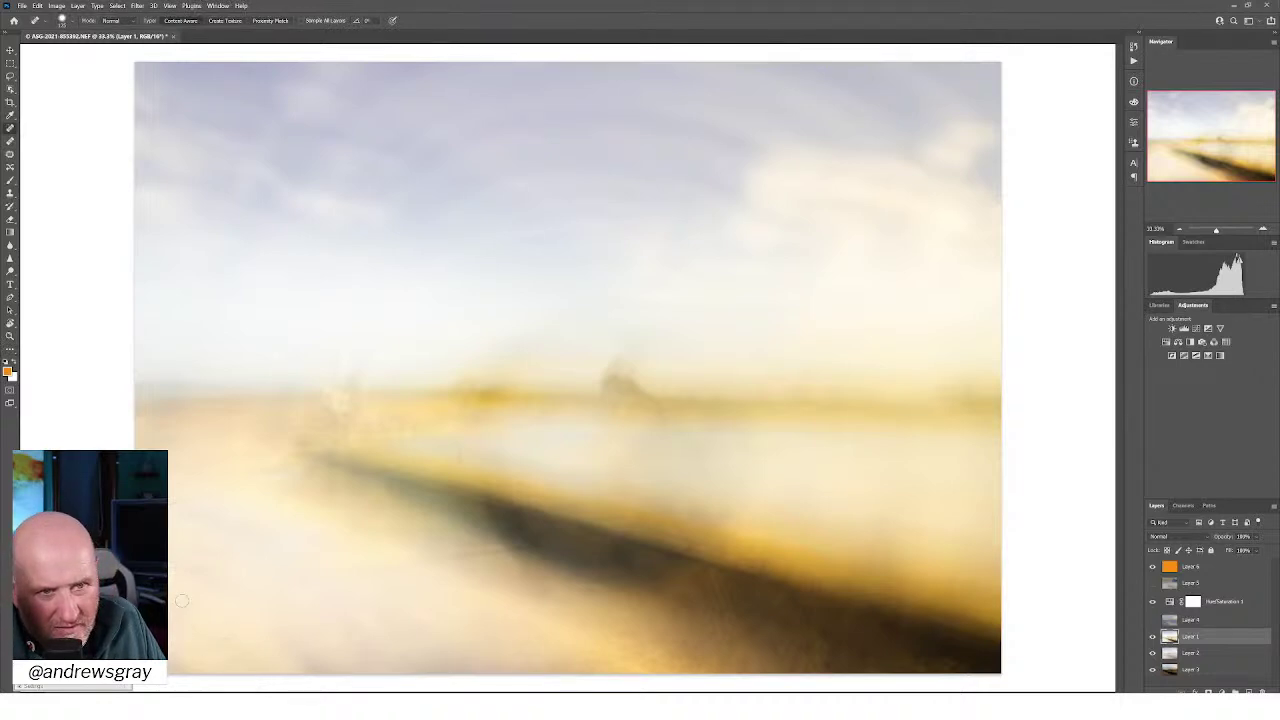
left_click_drag(182, 600, 184, 680)
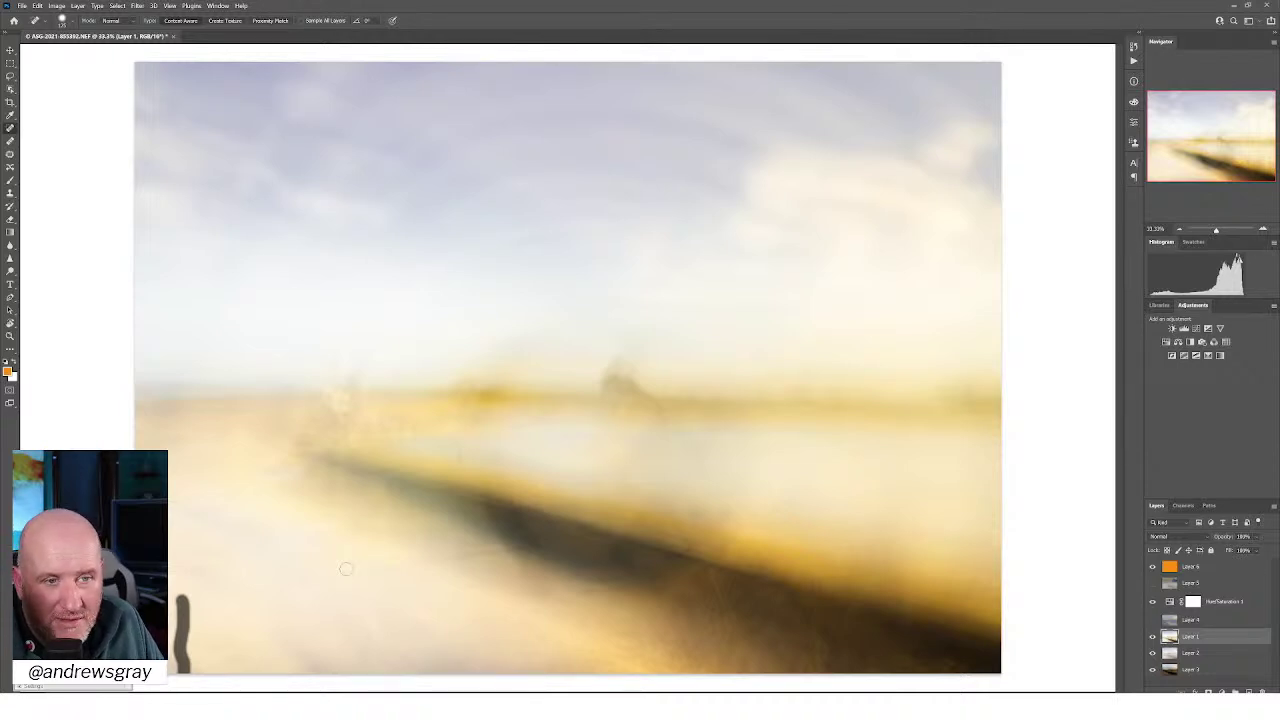
left_click_drag(182, 646, 184, 670)
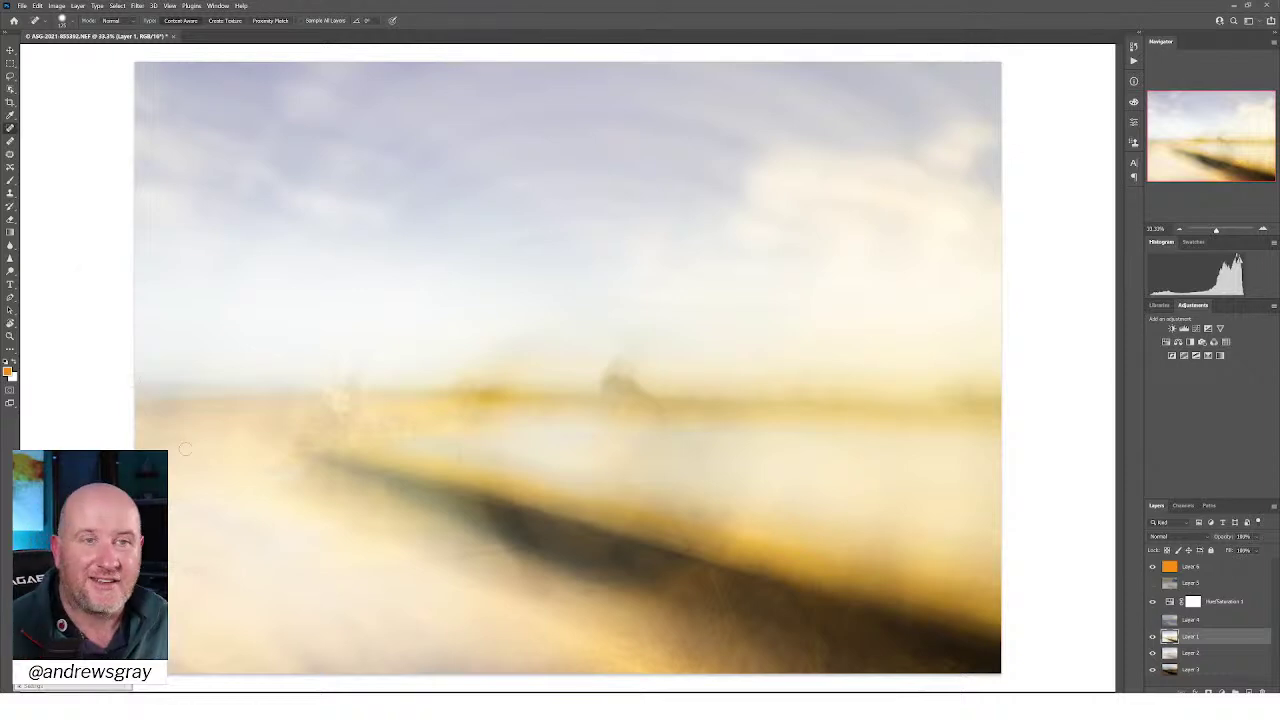
left_click(10, 50)
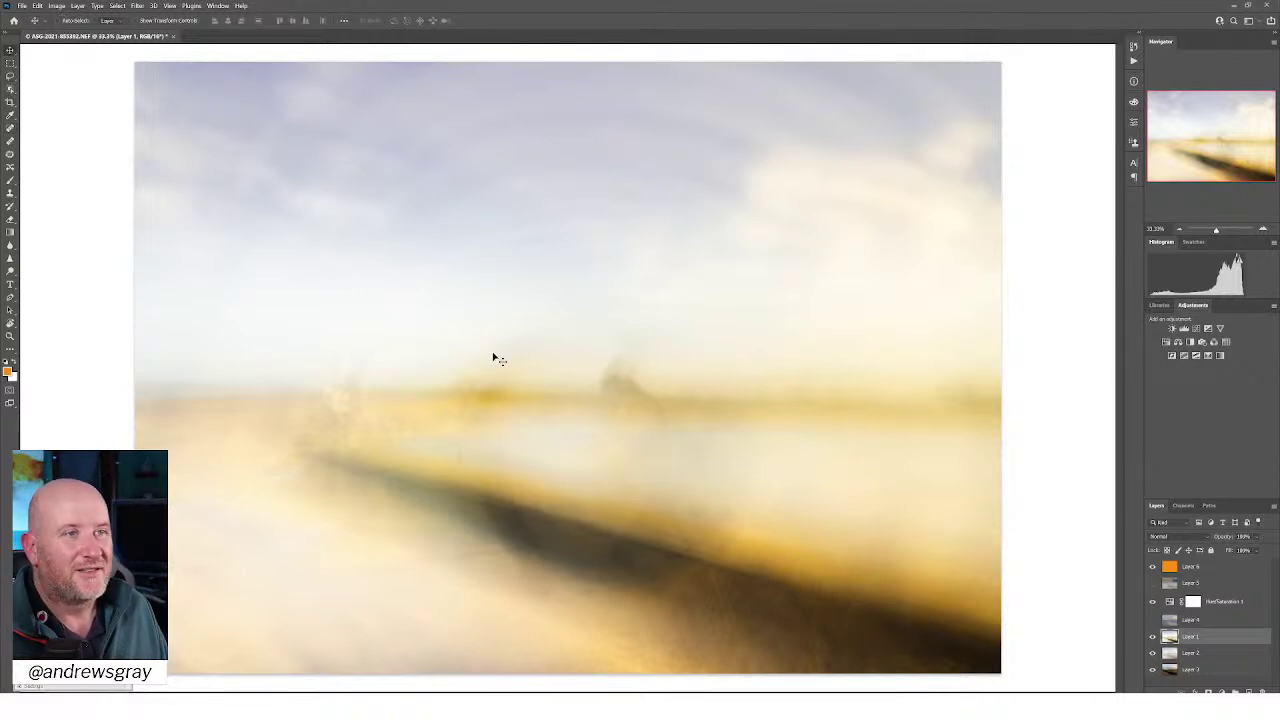
left_click(1232, 567)
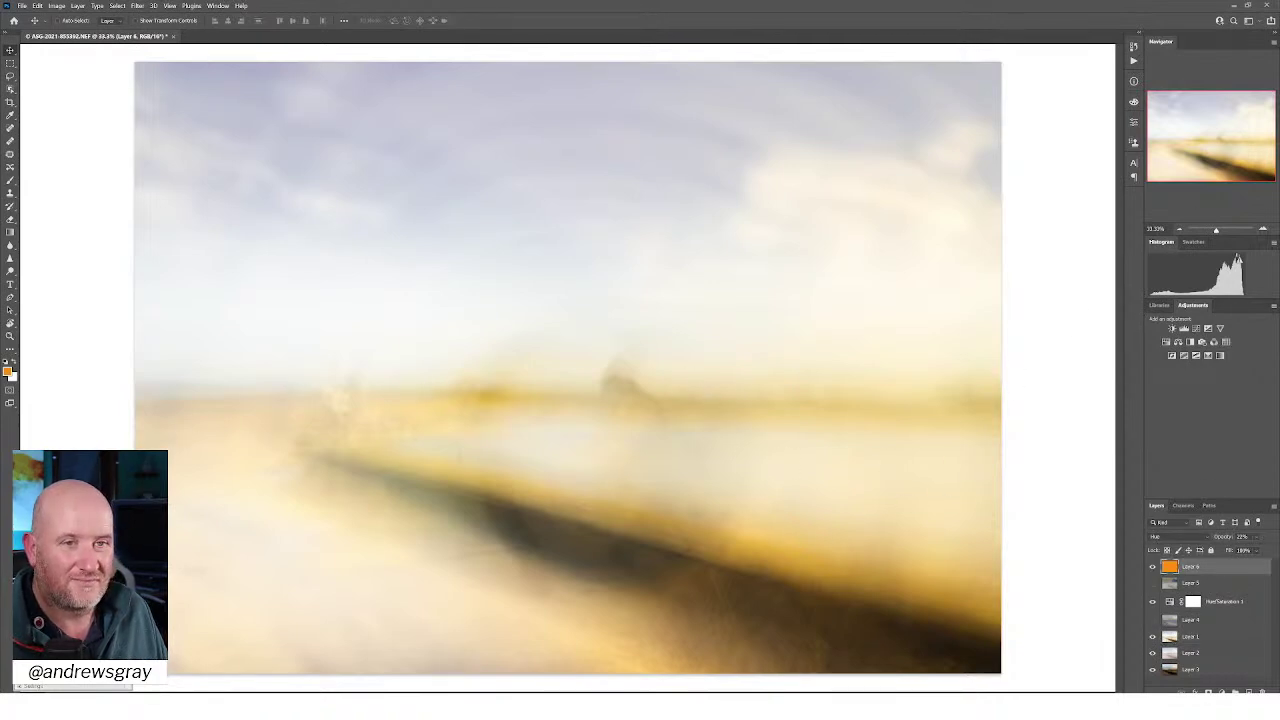
Stamp all visible layers into a new layer, open it in Analog Efex Pro 2, and postpone the Nik Collection update
key("ctrl+shift+alt+e")
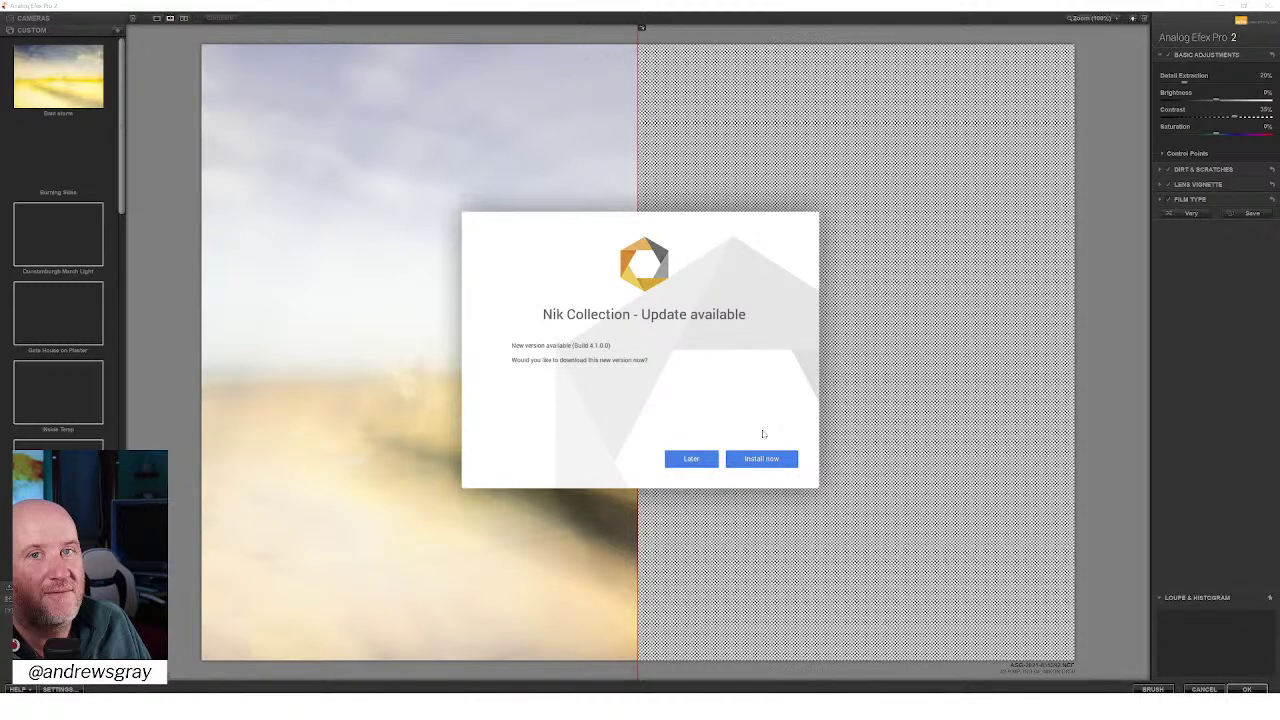
left_click(760, 457)
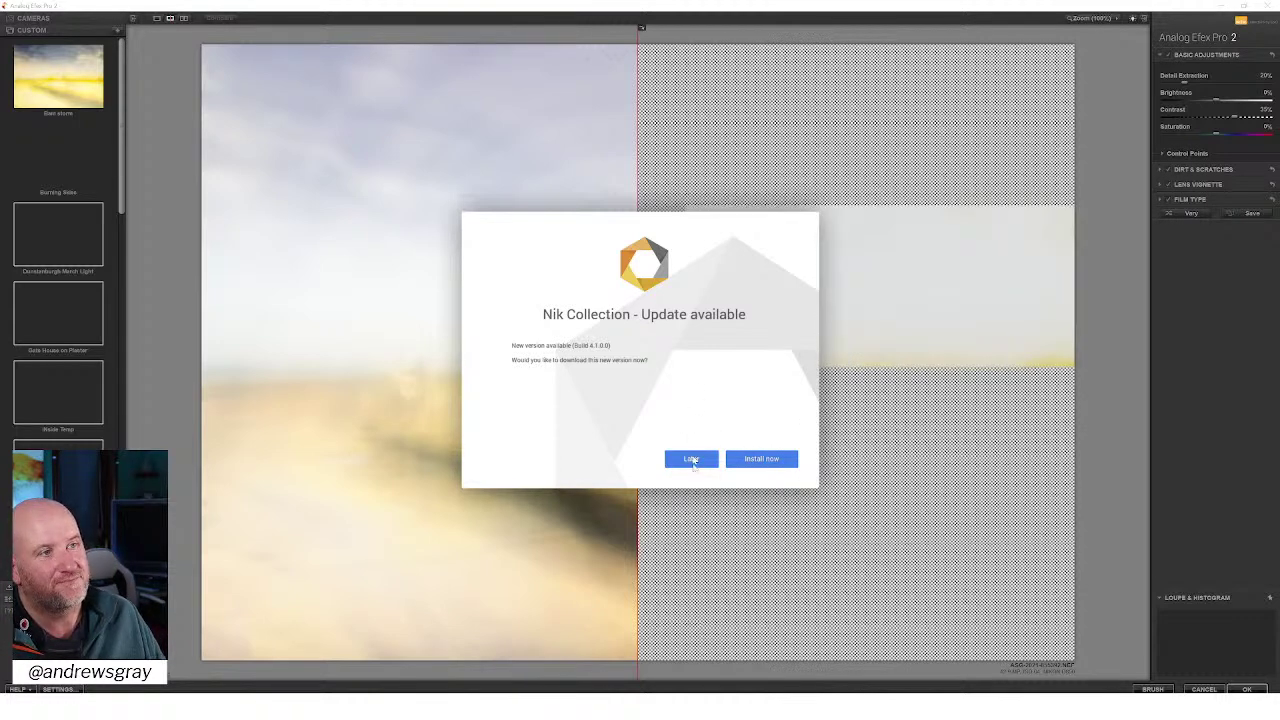
left_click(691, 459)
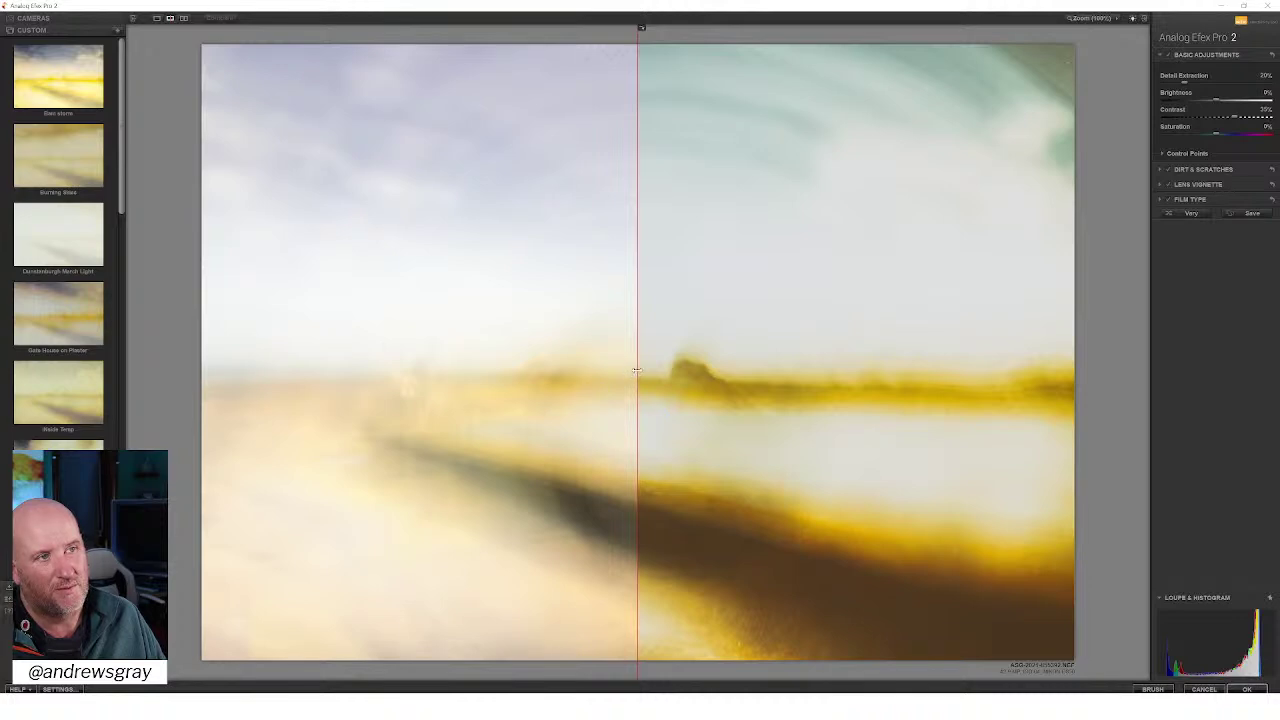
Extend the filtered preview across the whole image and apply the pale green custom TEMP preset listed just after Sketchy Castle
left_click_drag(636, 370, 128, 345)
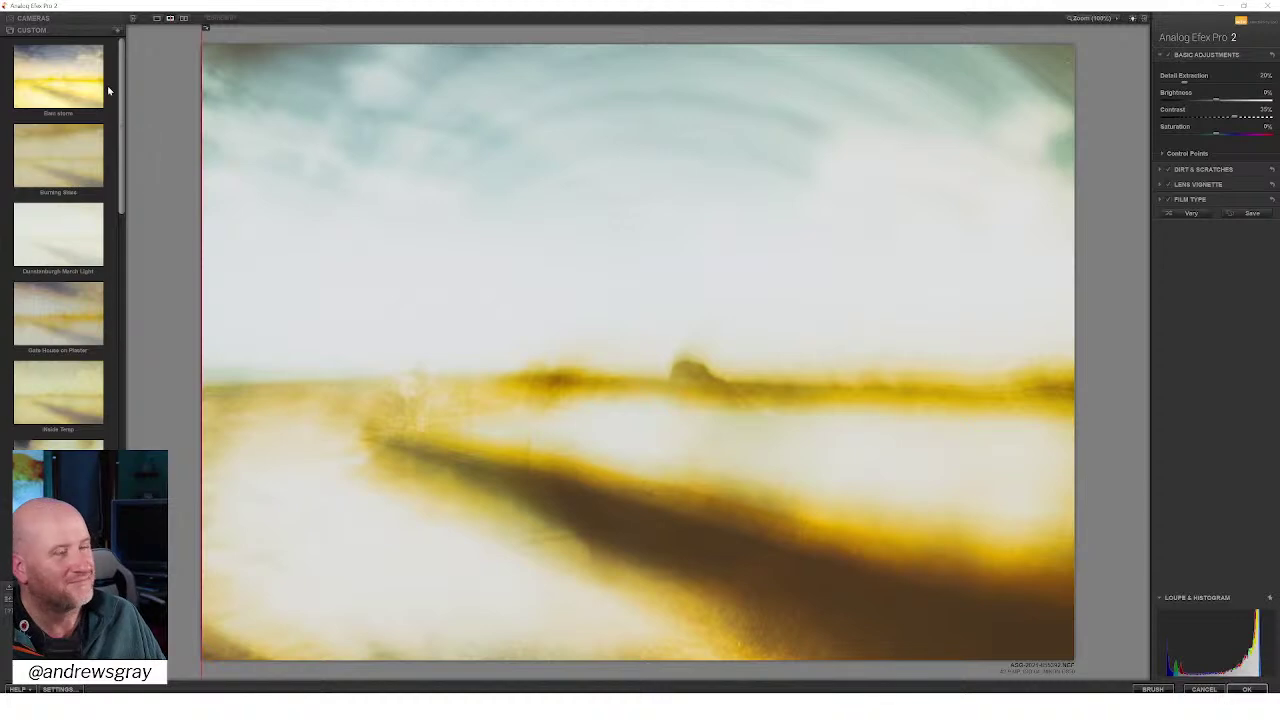
scroll(121, 132, "down", 1)
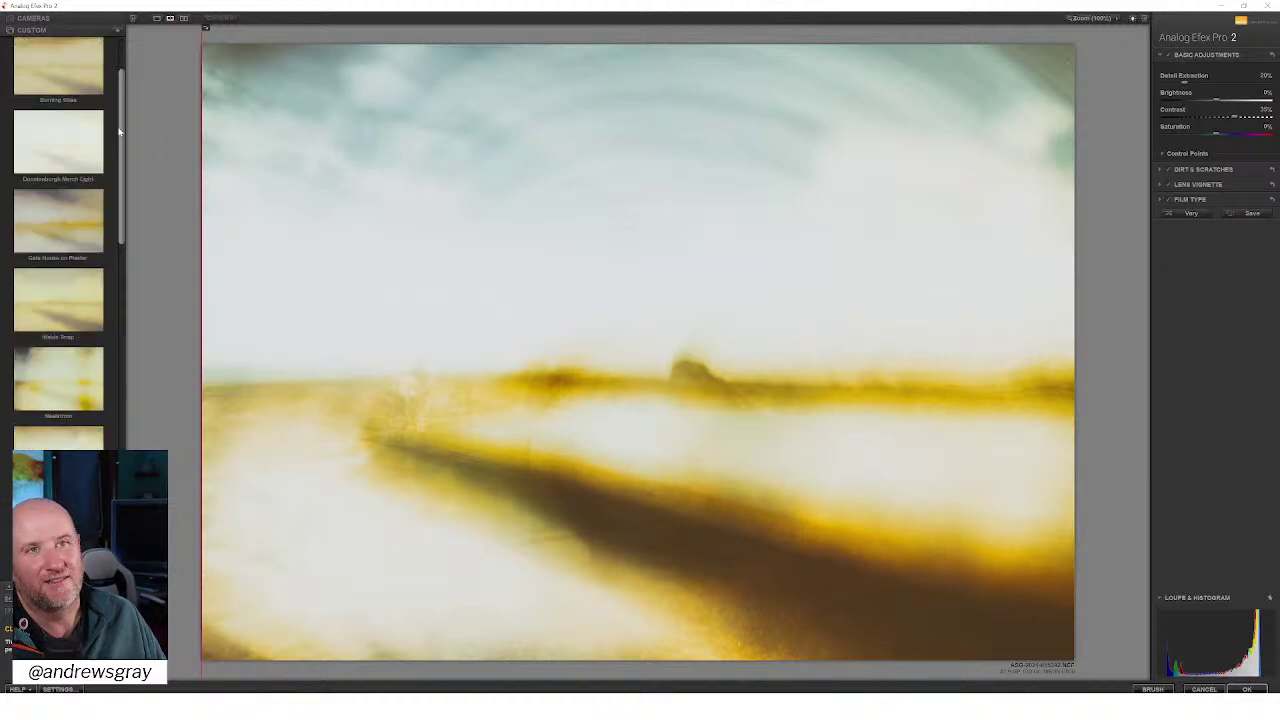
scroll(121, 148, "down", 1)
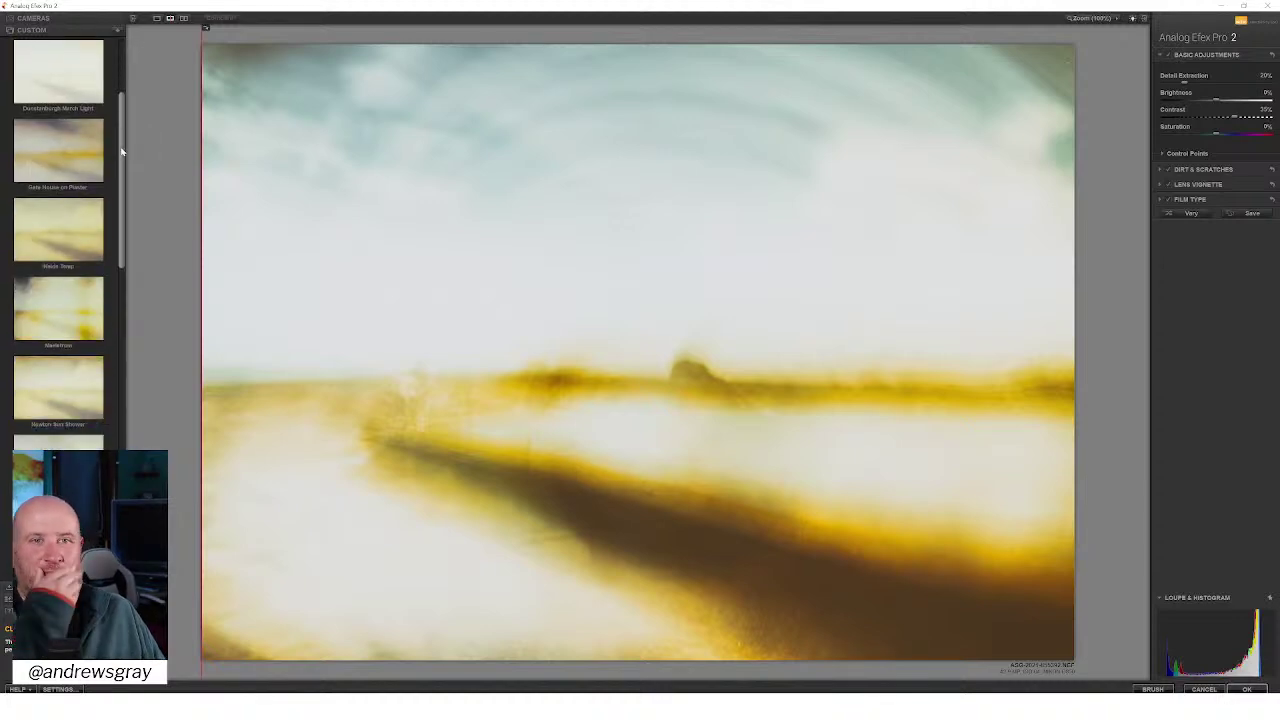
scroll(120, 163, "down", 2)
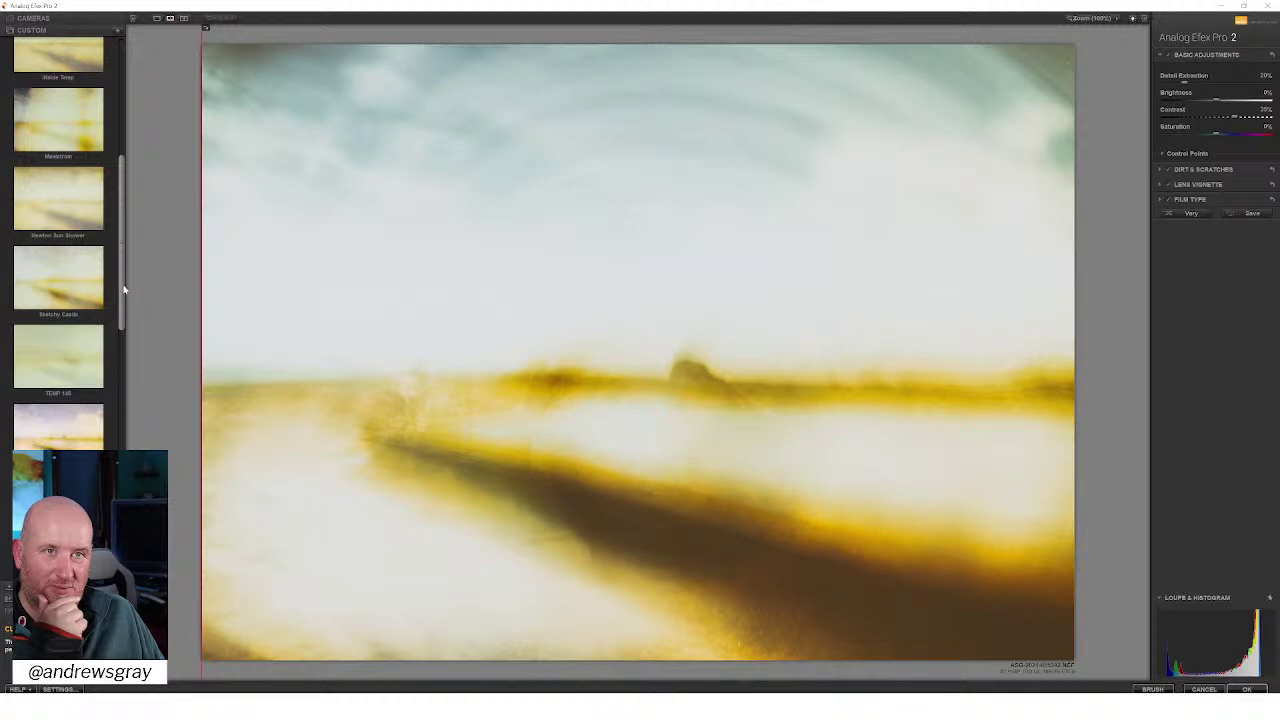
left_click_drag(123, 287, 124, 525)
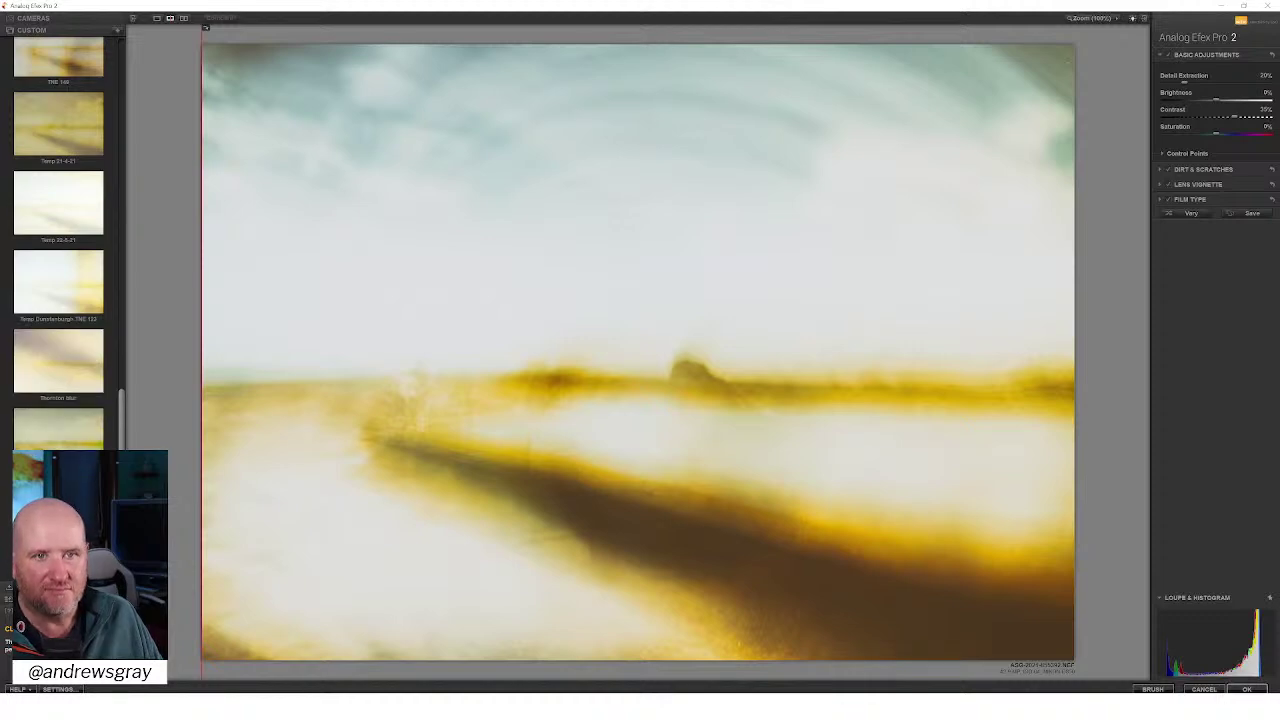
scroll(51, 262, "up", 10)
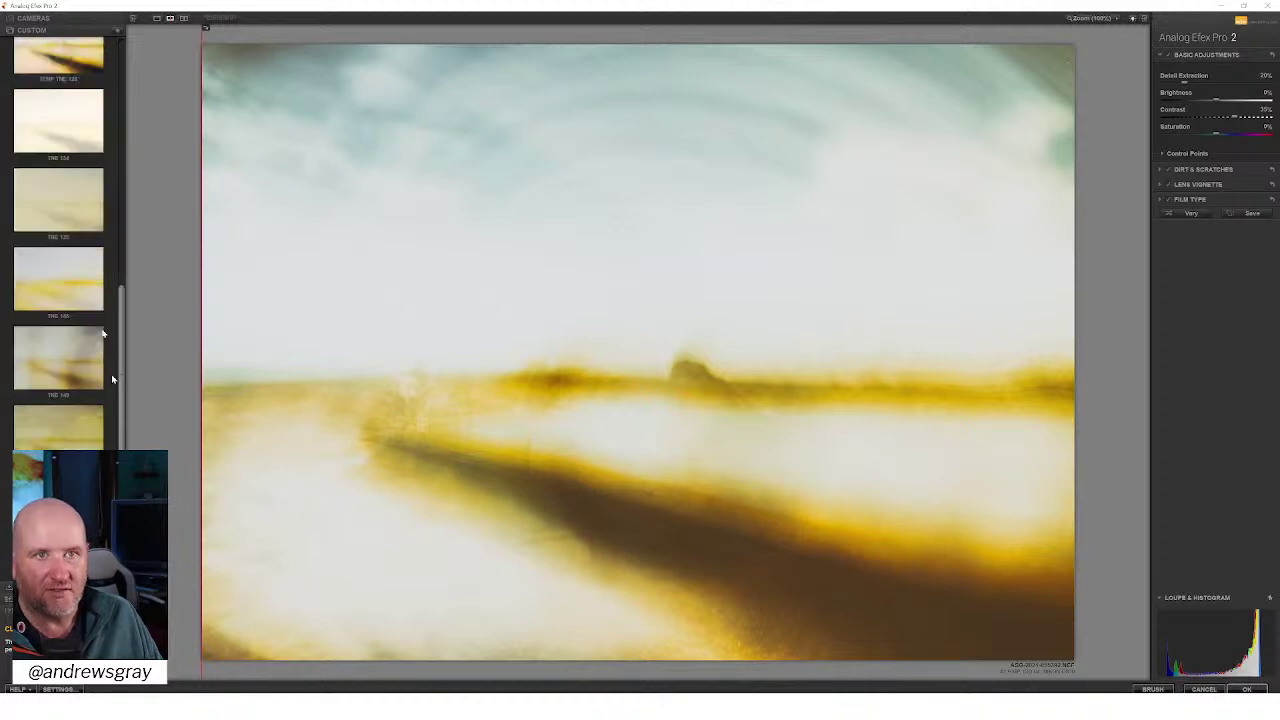
left_click(51, 262)
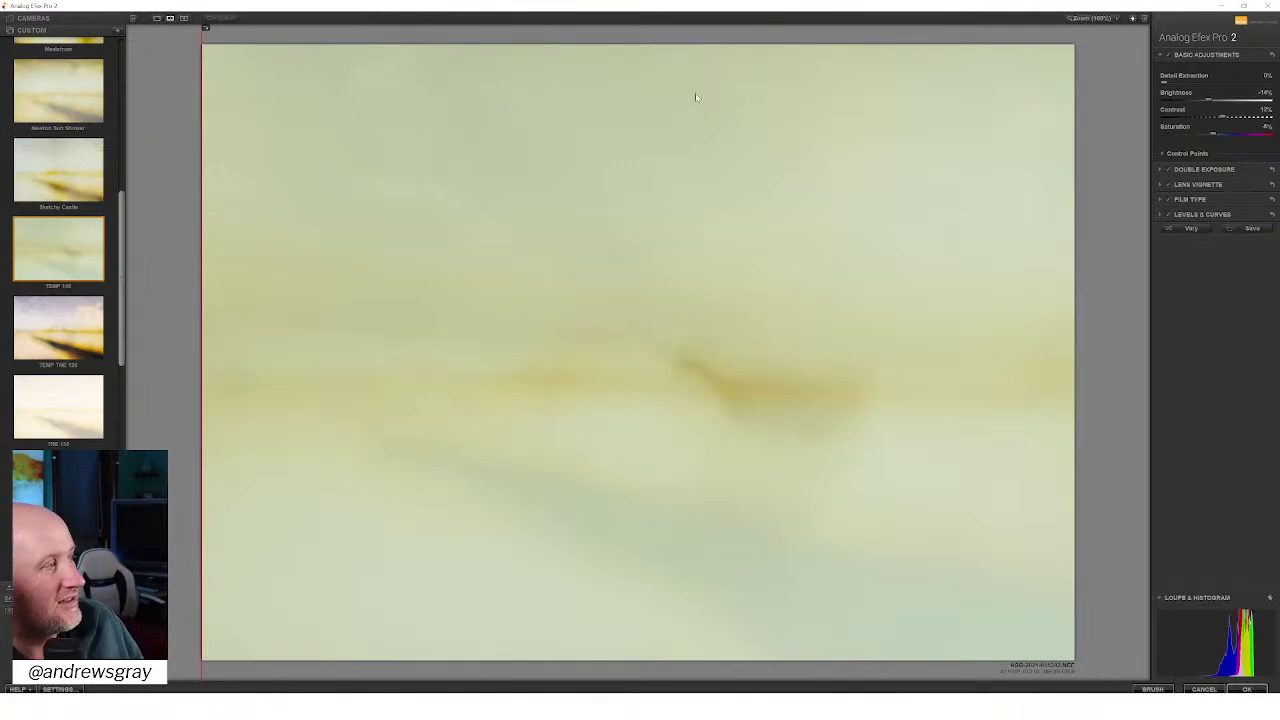
Open the Double Exposure settings and move the second exposure down and to the right over the image
left_click(1219, 175)
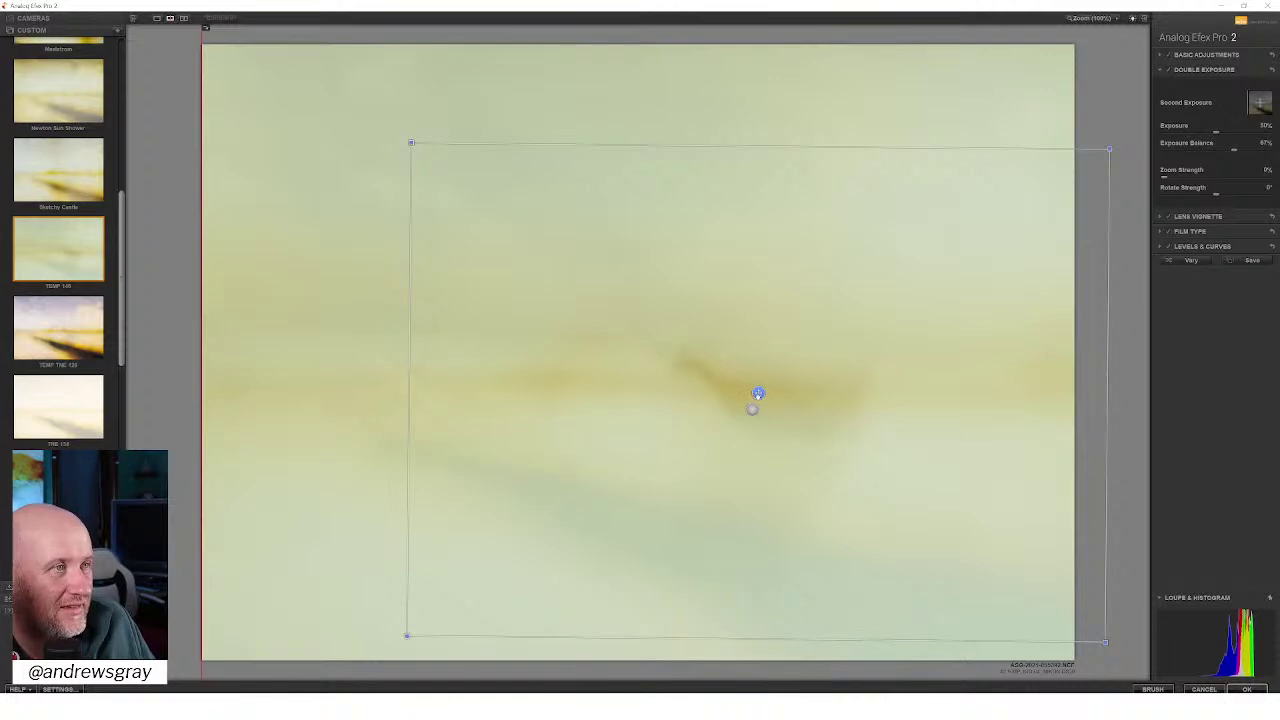
left_click_drag(759, 394, 856, 477)
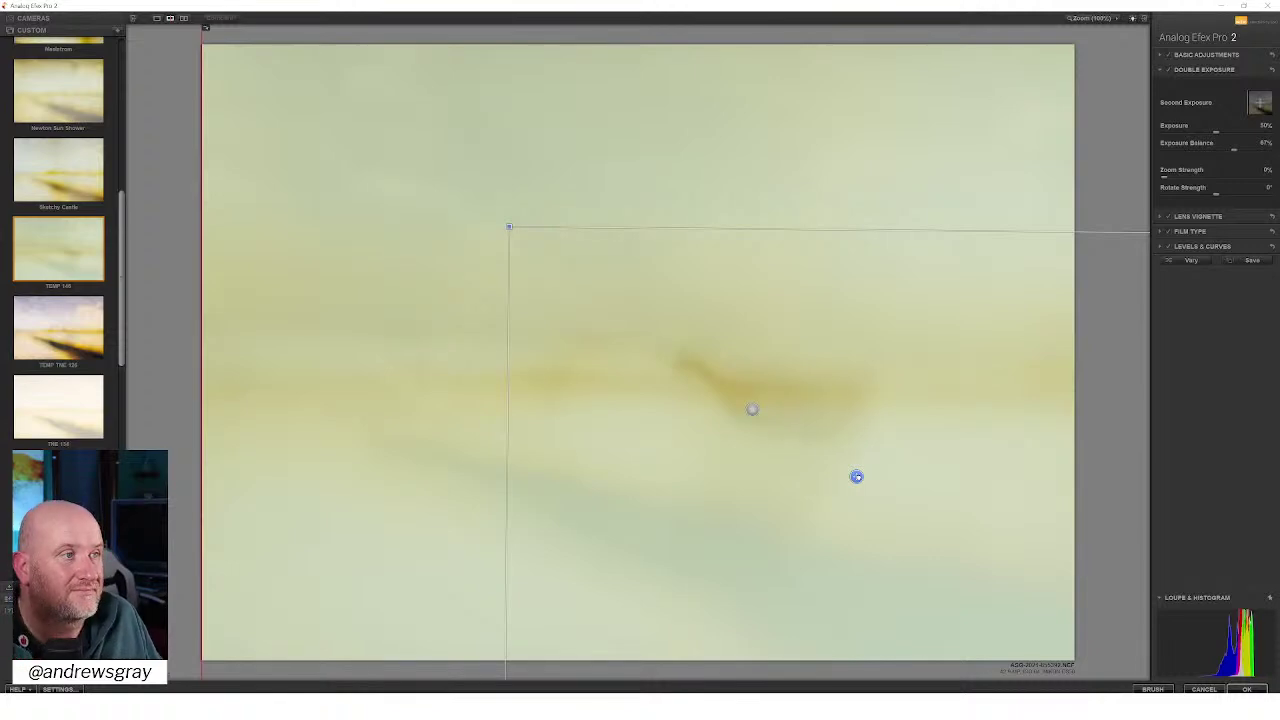
left_click_drag(856, 476, 878, 499)
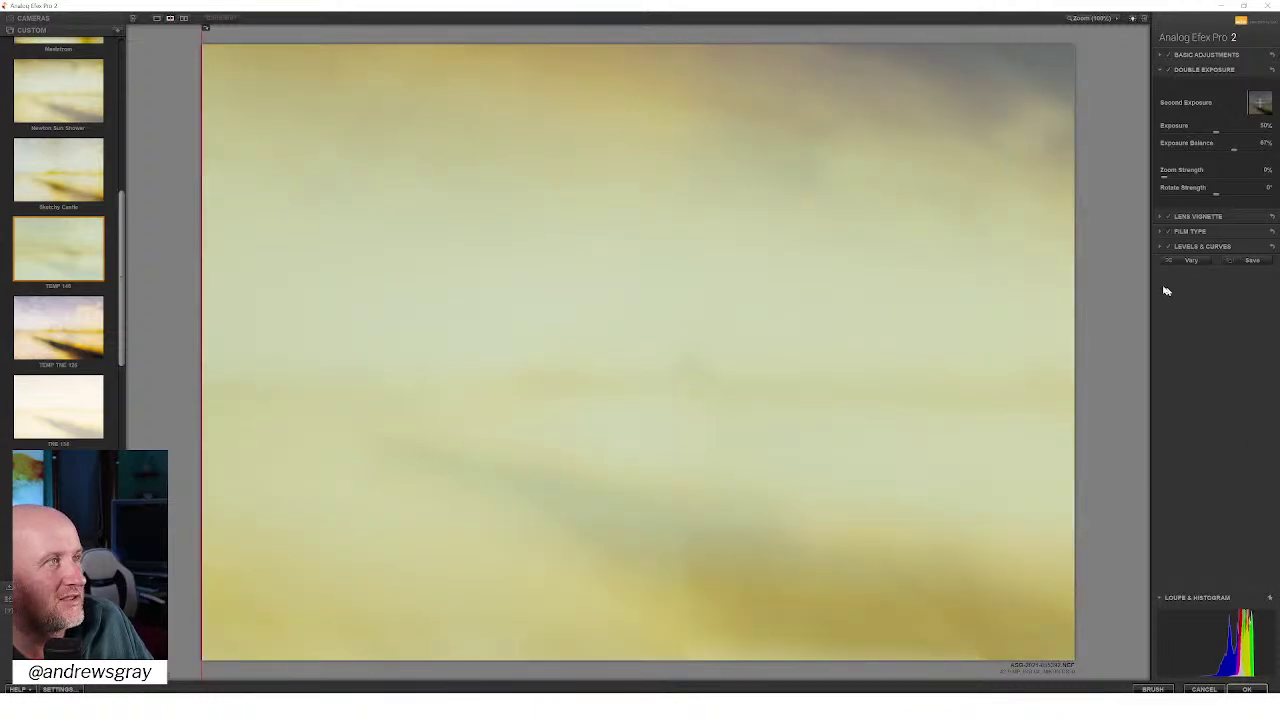
mouse_move(1122, 292)
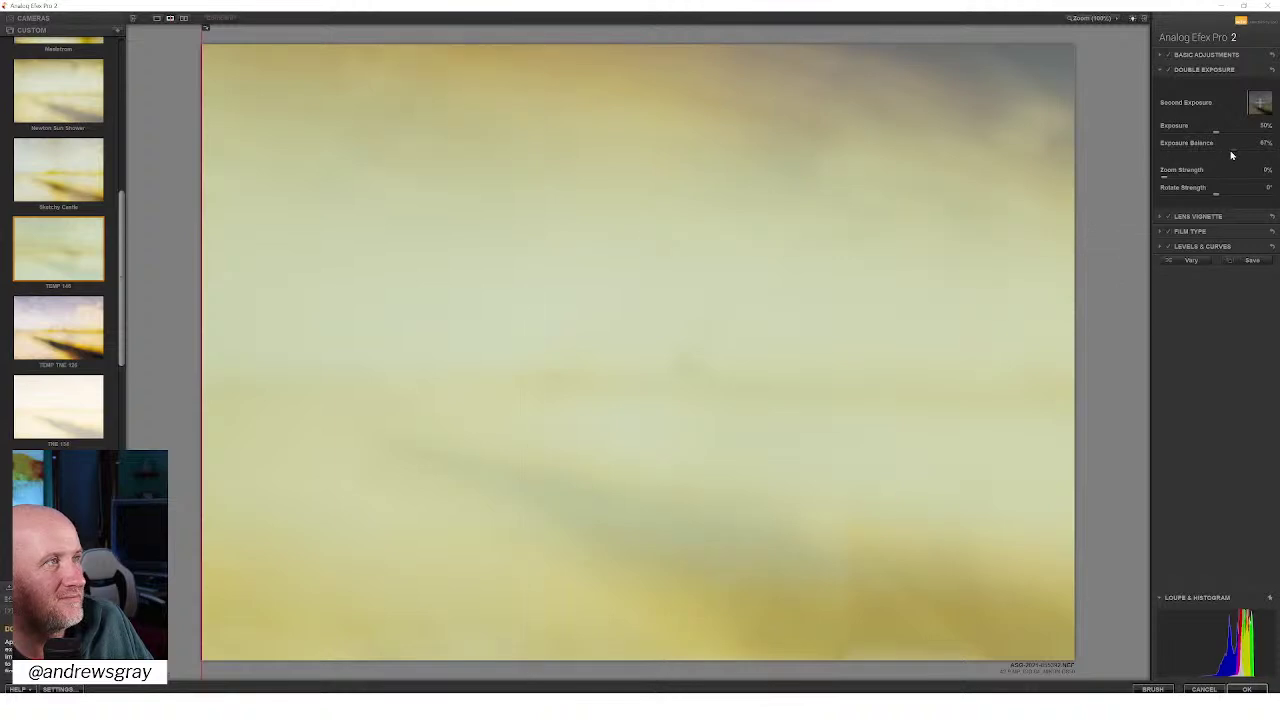
mouse_move(877, 305)
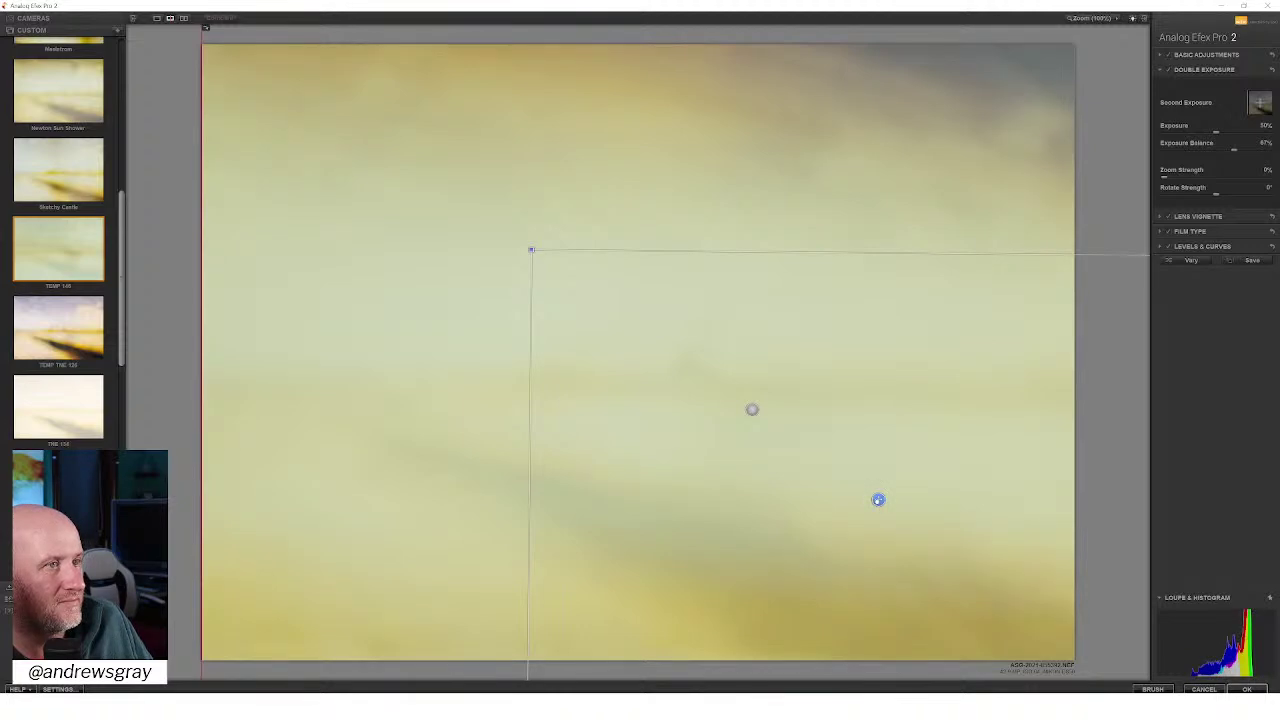
left_click_drag(878, 500, 855, 660)
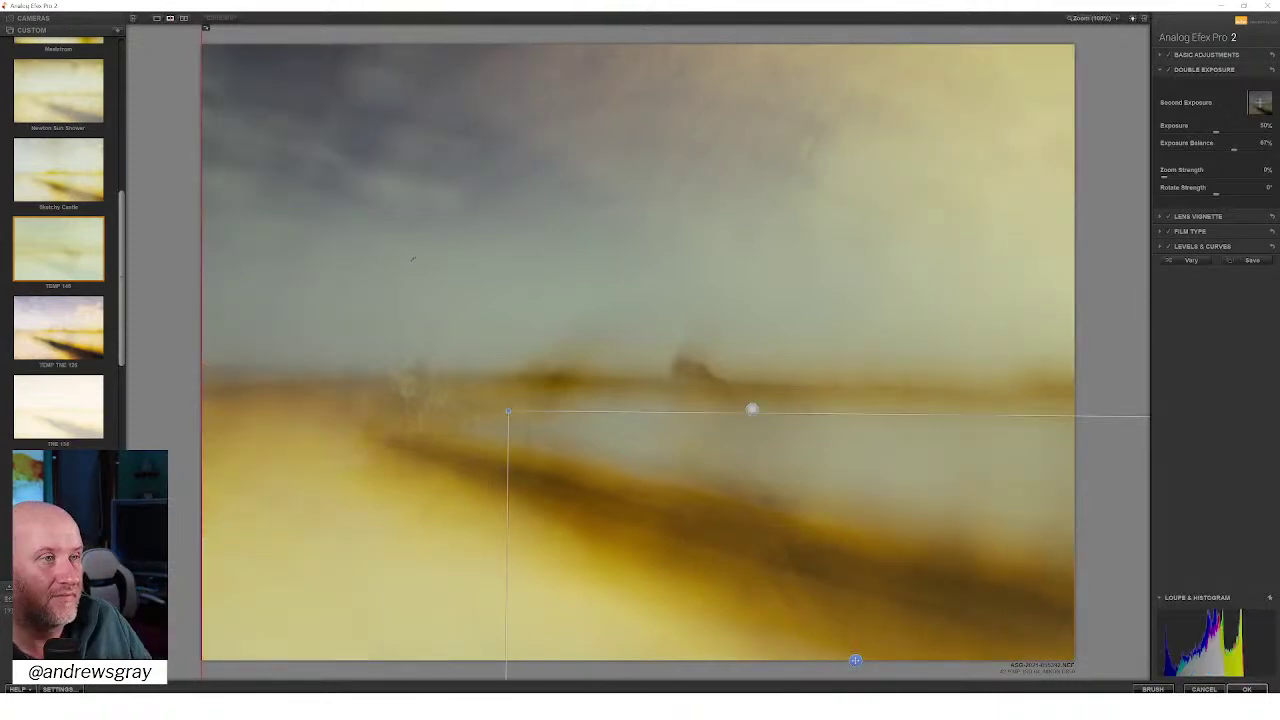
Rotate the second exposure slightly counterclockwise and shift it up and to the right so it covers the whole frame
left_click_drag(508, 411, 459, 498)
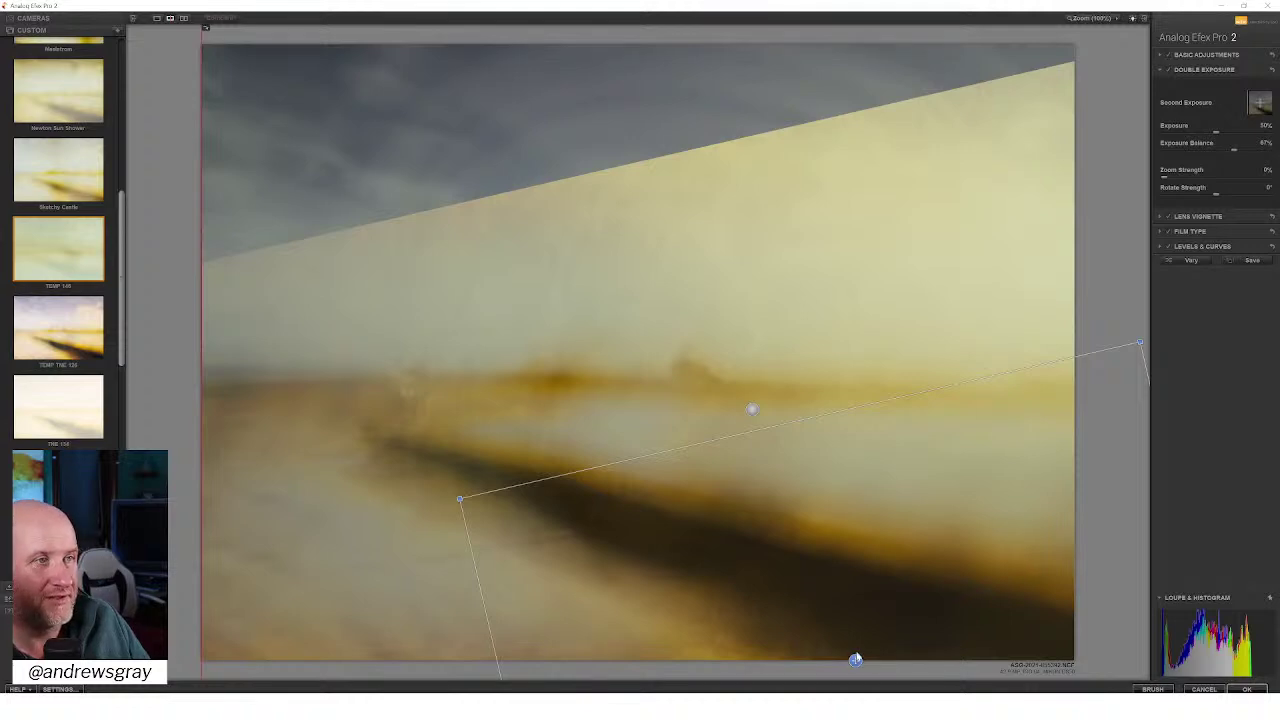
left_click_drag(855, 661, 838, 557)
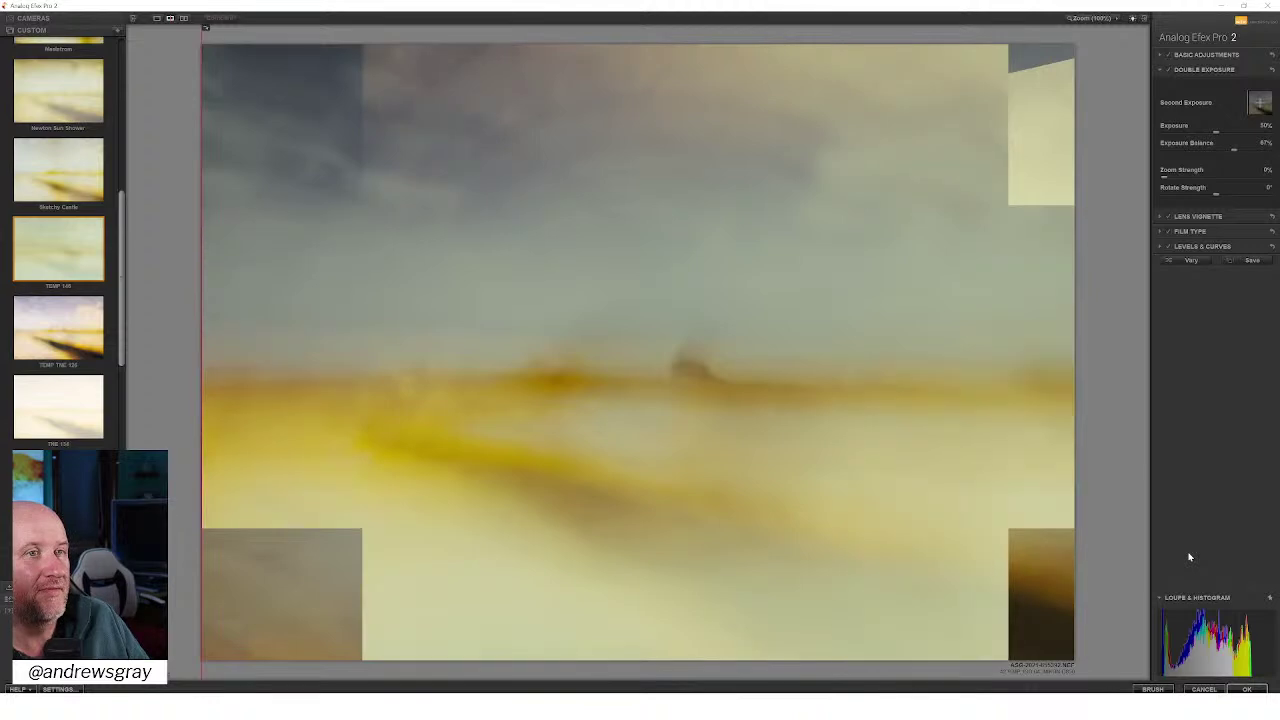
mouse_move(922, 545)
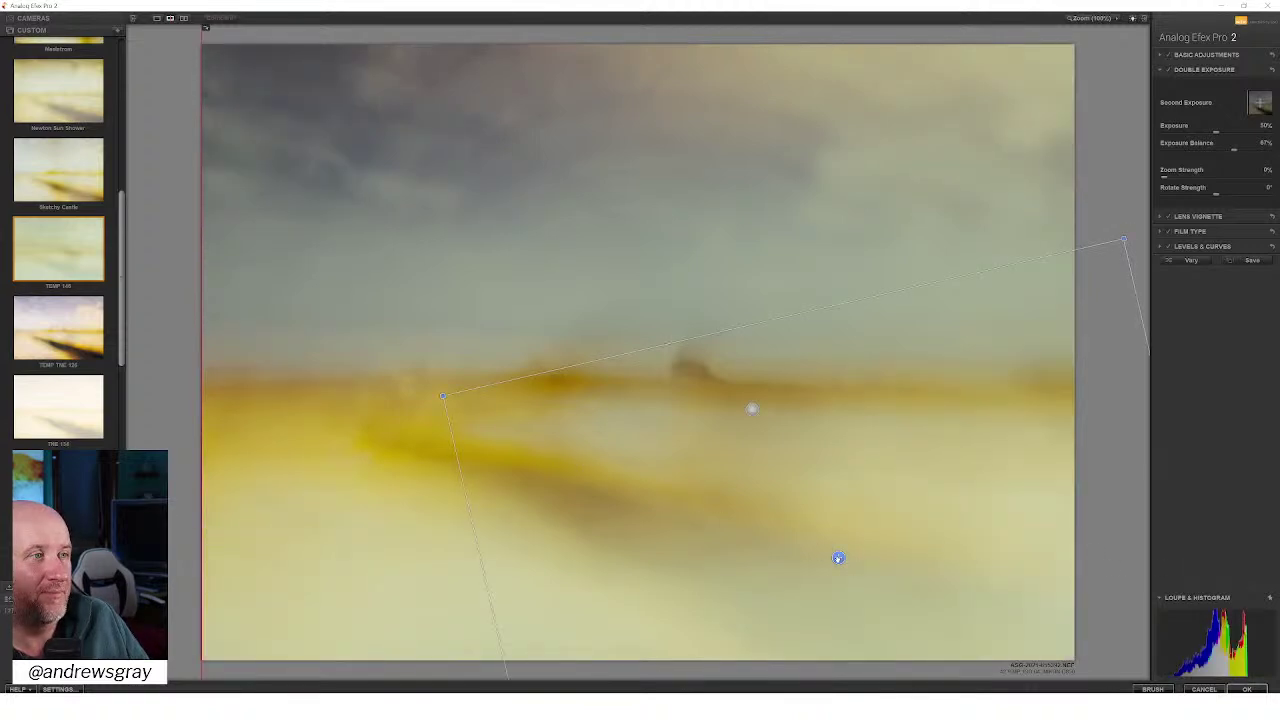
left_click_drag(838, 557, 896, 559)
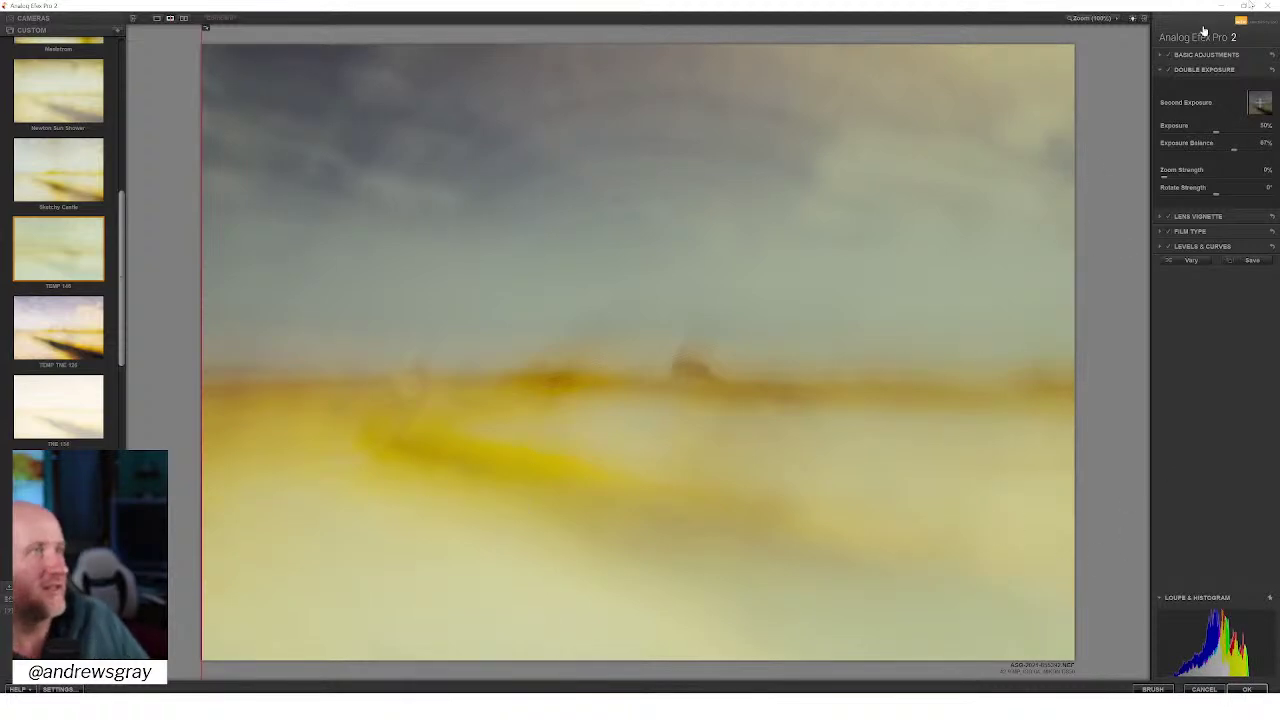
Compare the image with and without the Lens Vignette and Film Type effects, leaving both switched on
left_click(1168, 219)
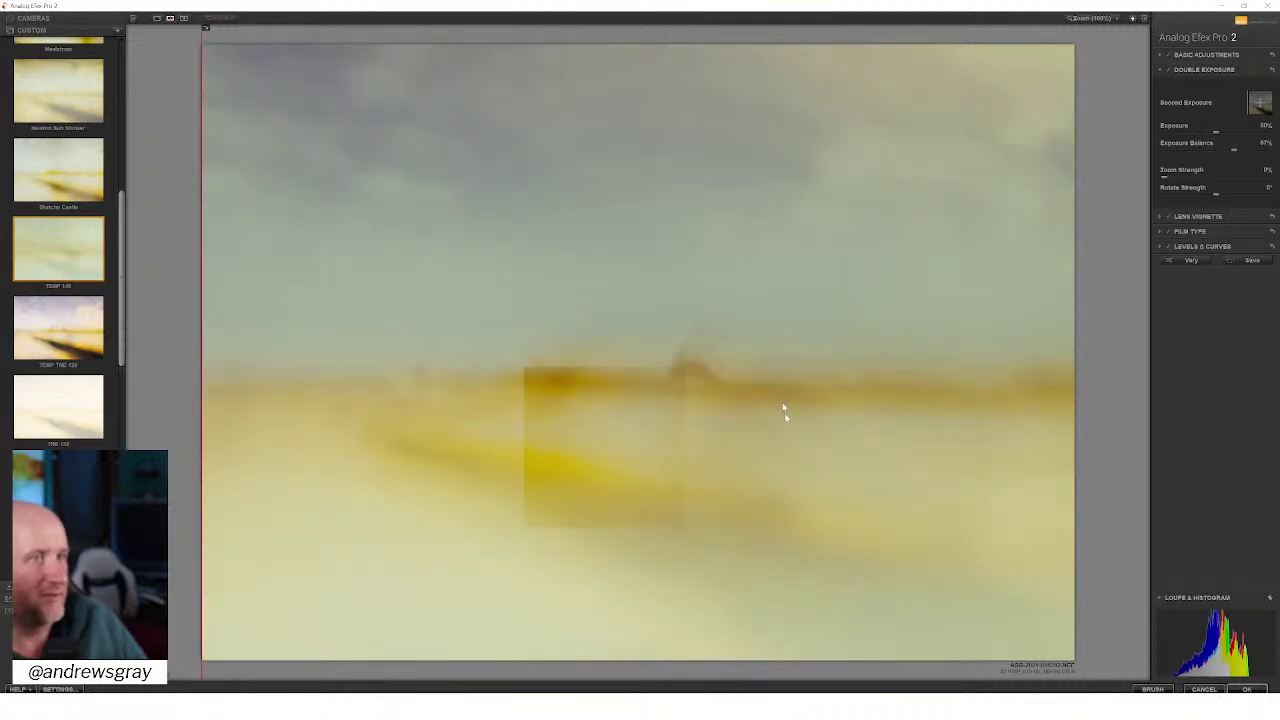
left_click(1196, 216)
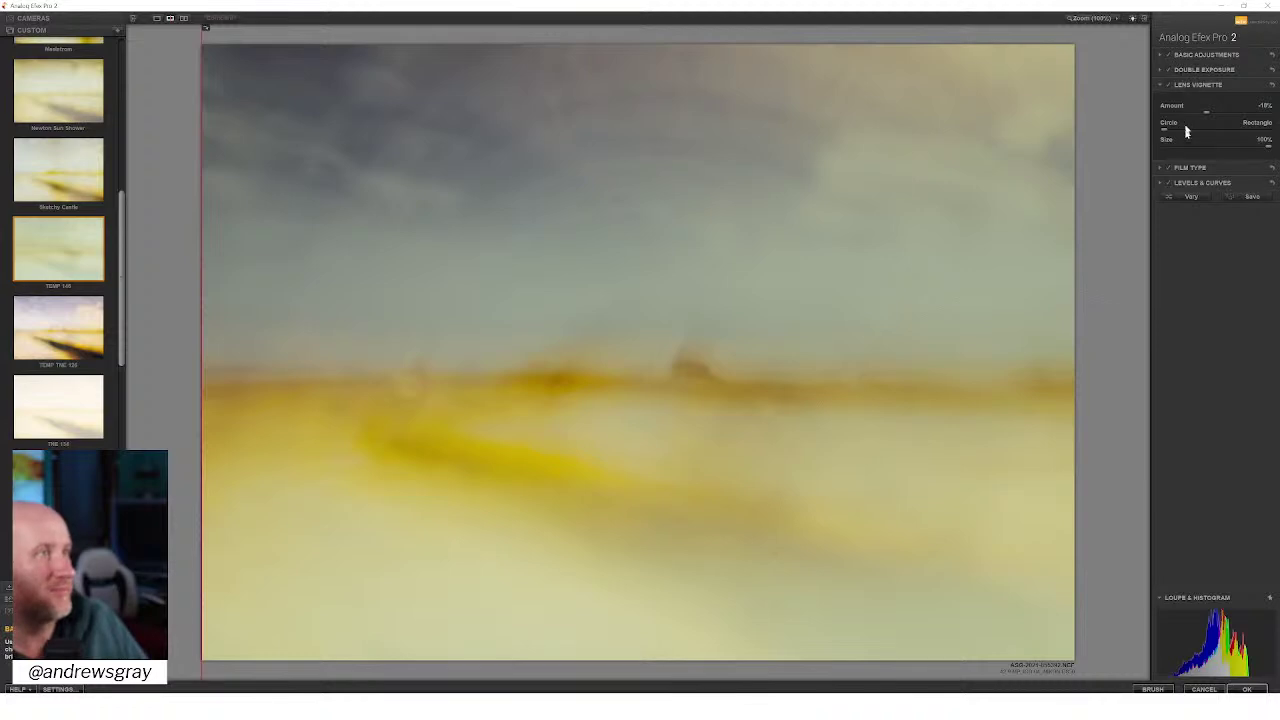
left_click(1168, 170)
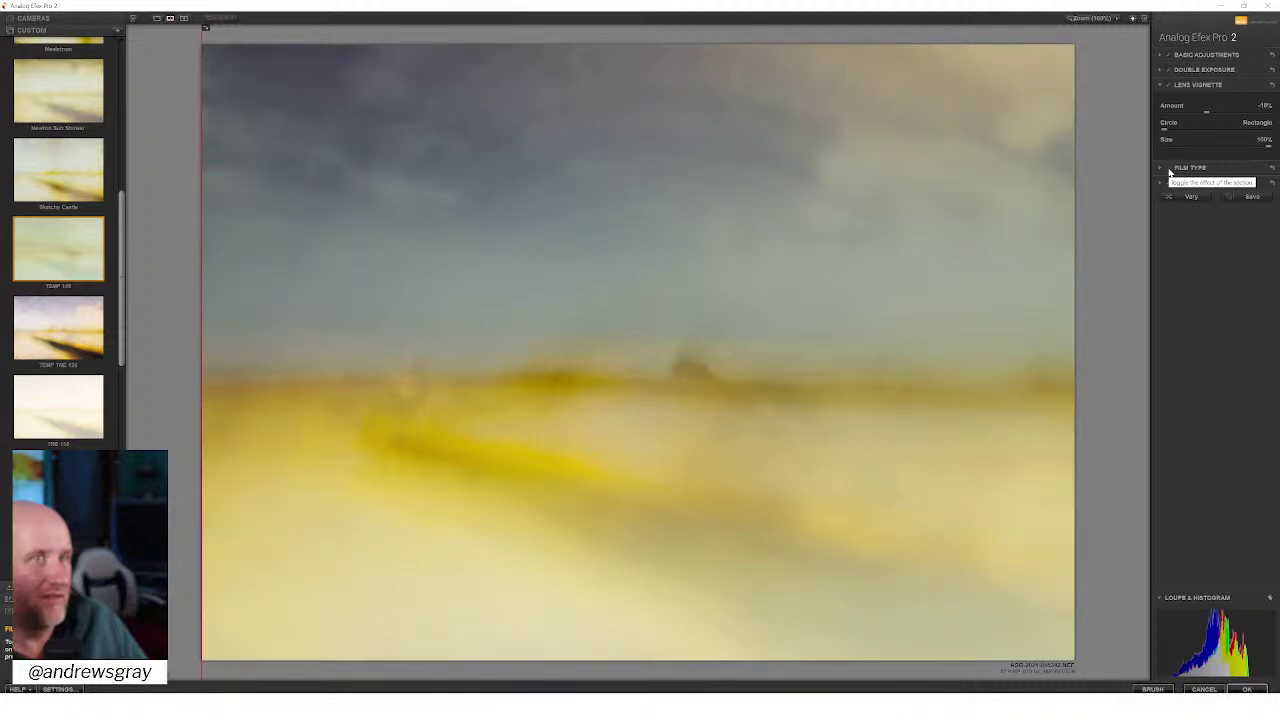
left_click(1168, 170)
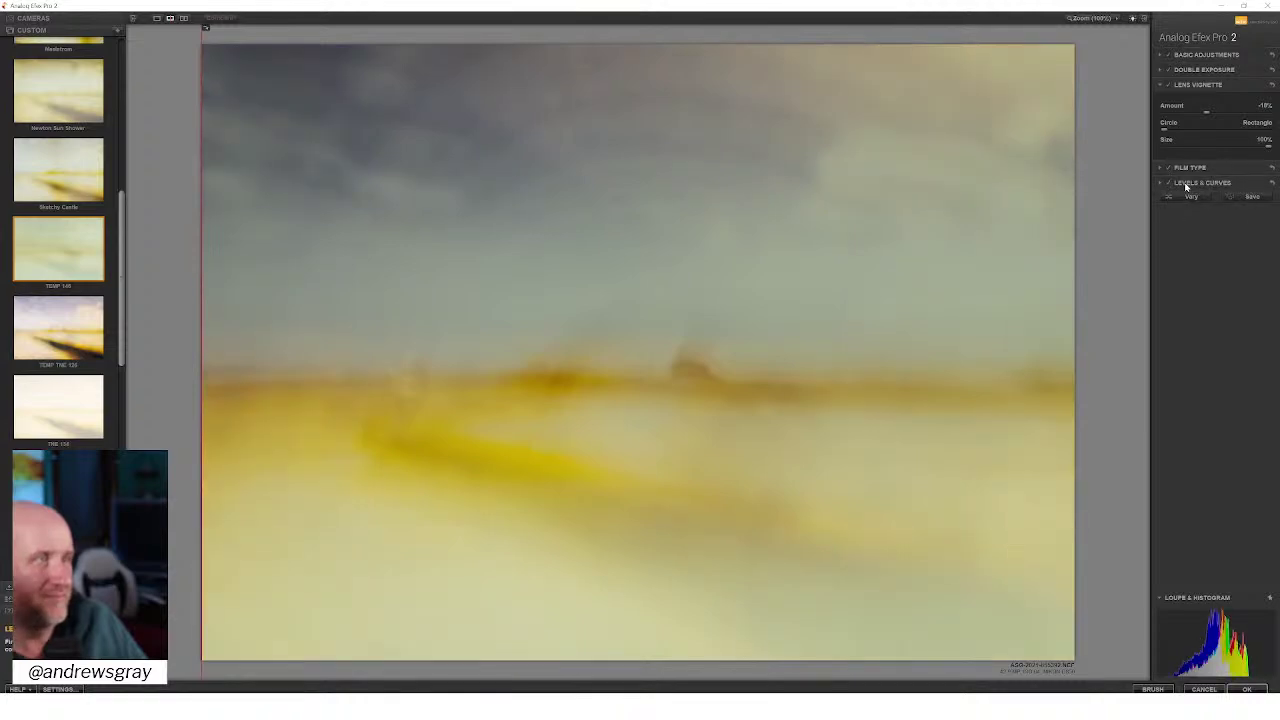
Compare the image with and without Levels & Curves, and reduce that effect's opacity to 49%
left_click(1170, 185)
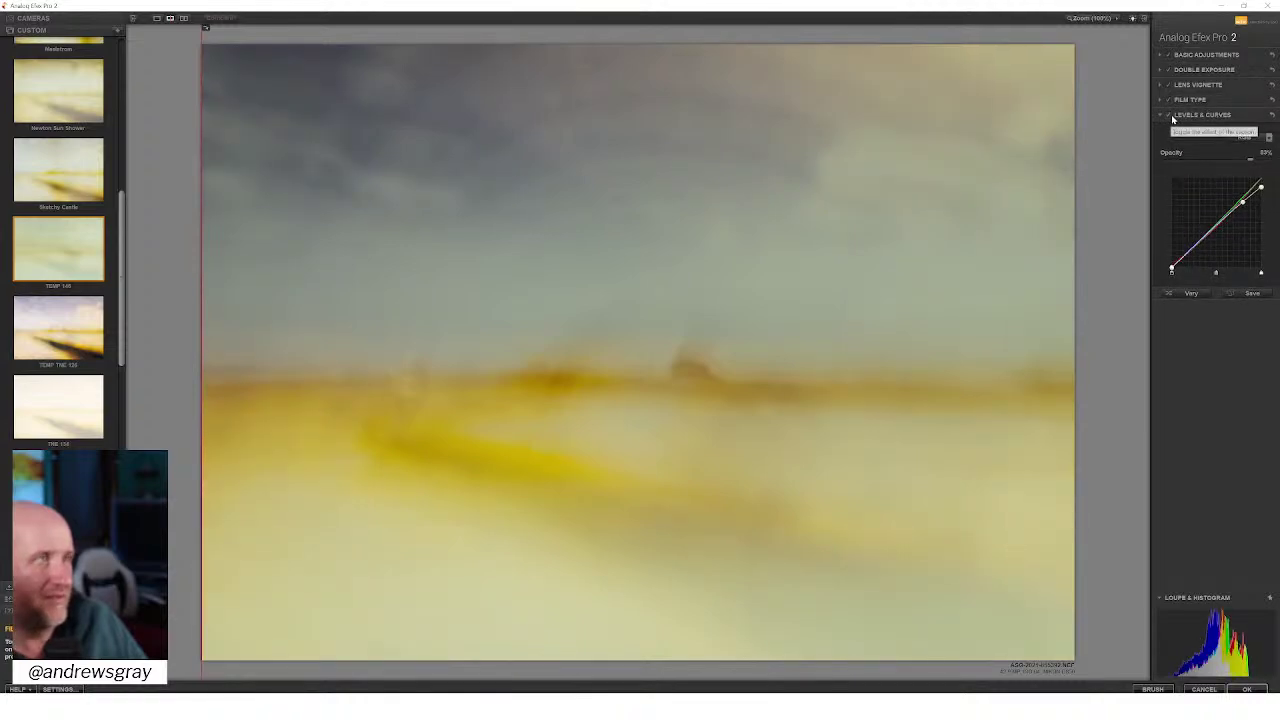
left_click(1170, 117)
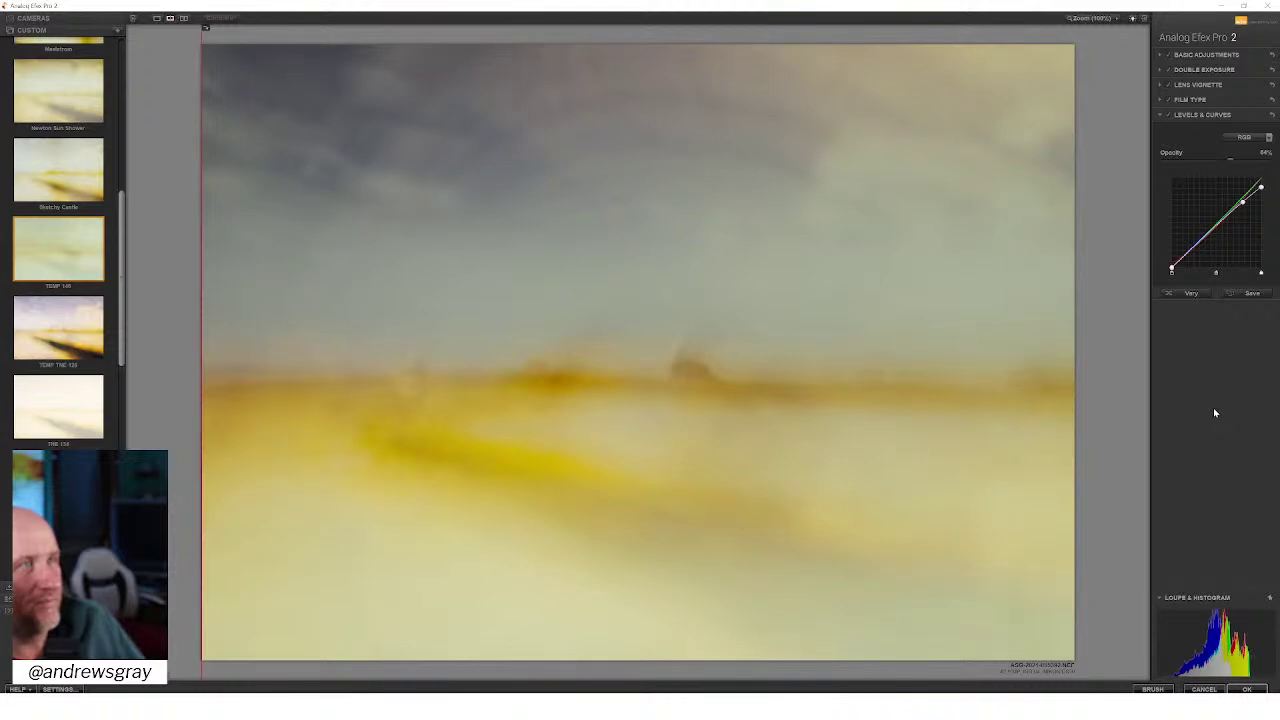
left_click(1169, 116)
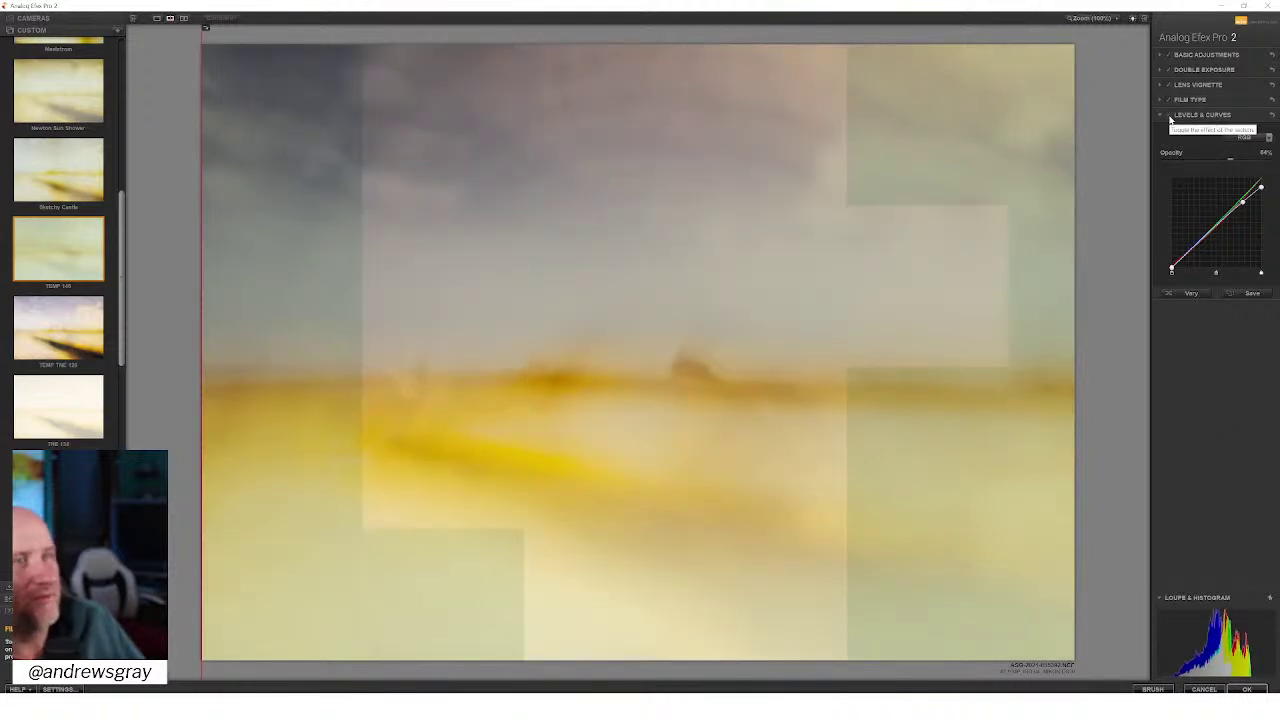
left_click(1216, 160)
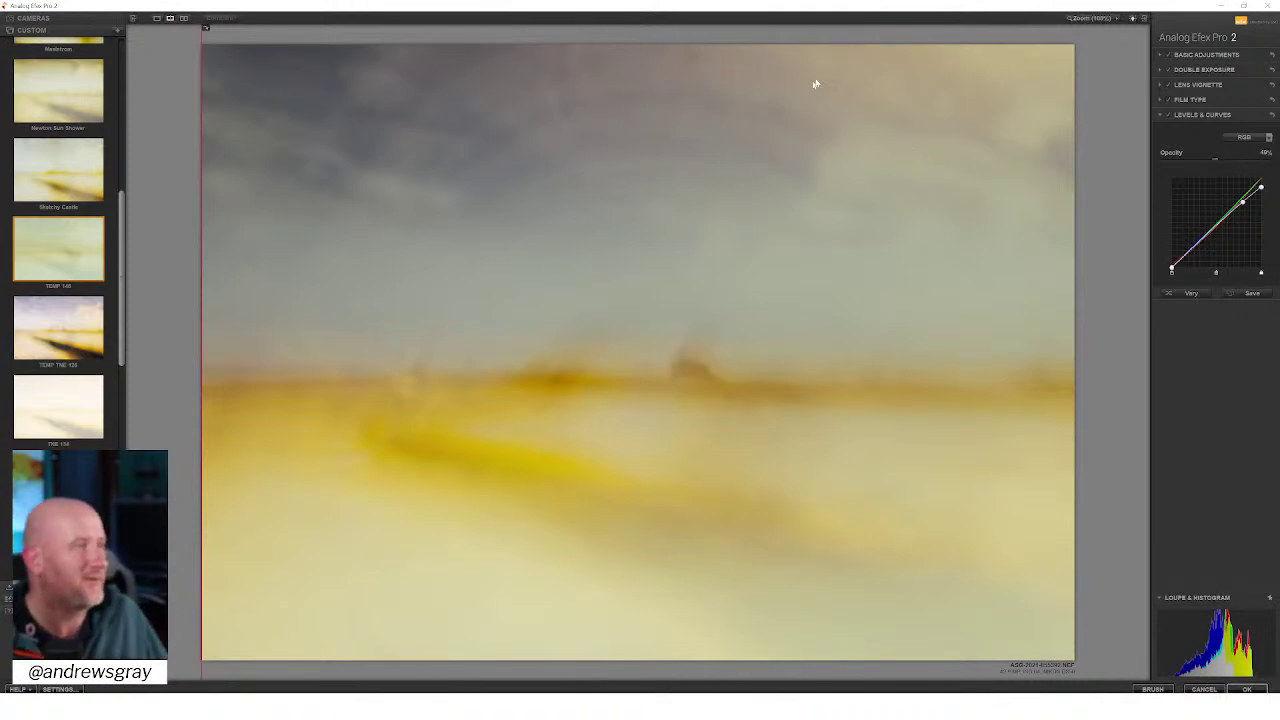
Check the effect of the Basic Adjustments section and apply the Analog Efex Pro 2 filter to the image
left_click(1181, 56)
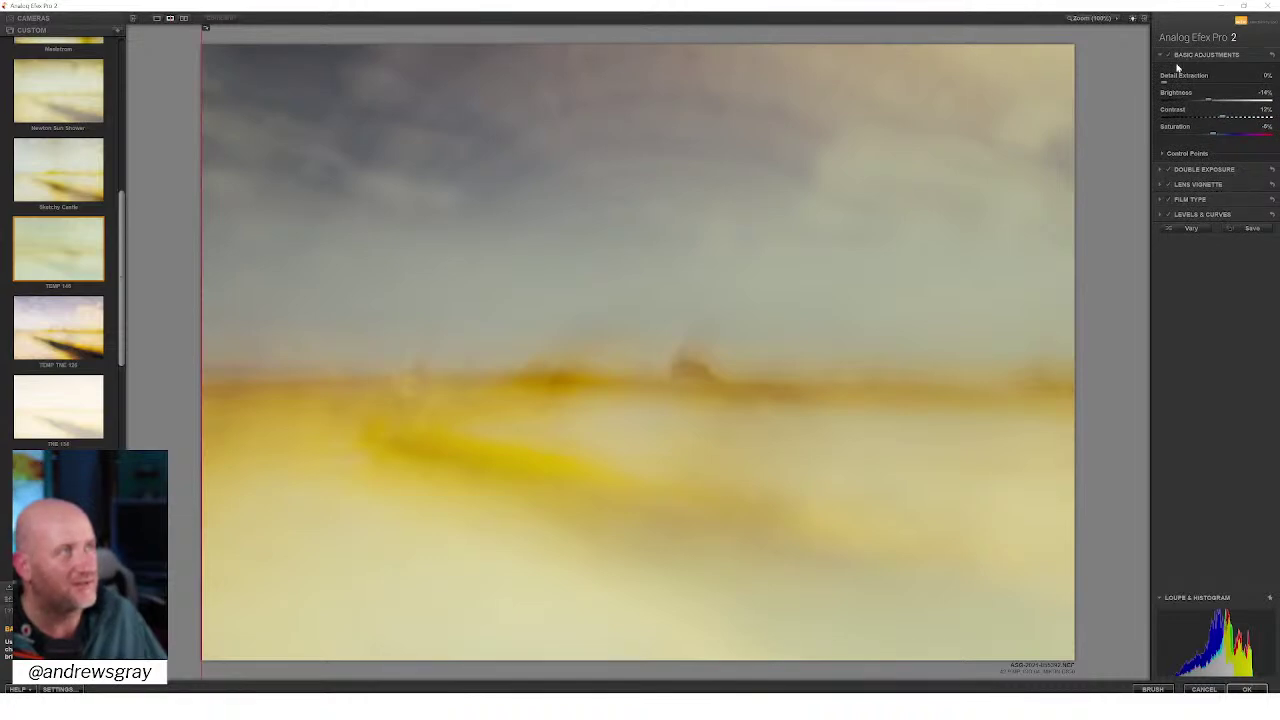
left_click(1169, 57)
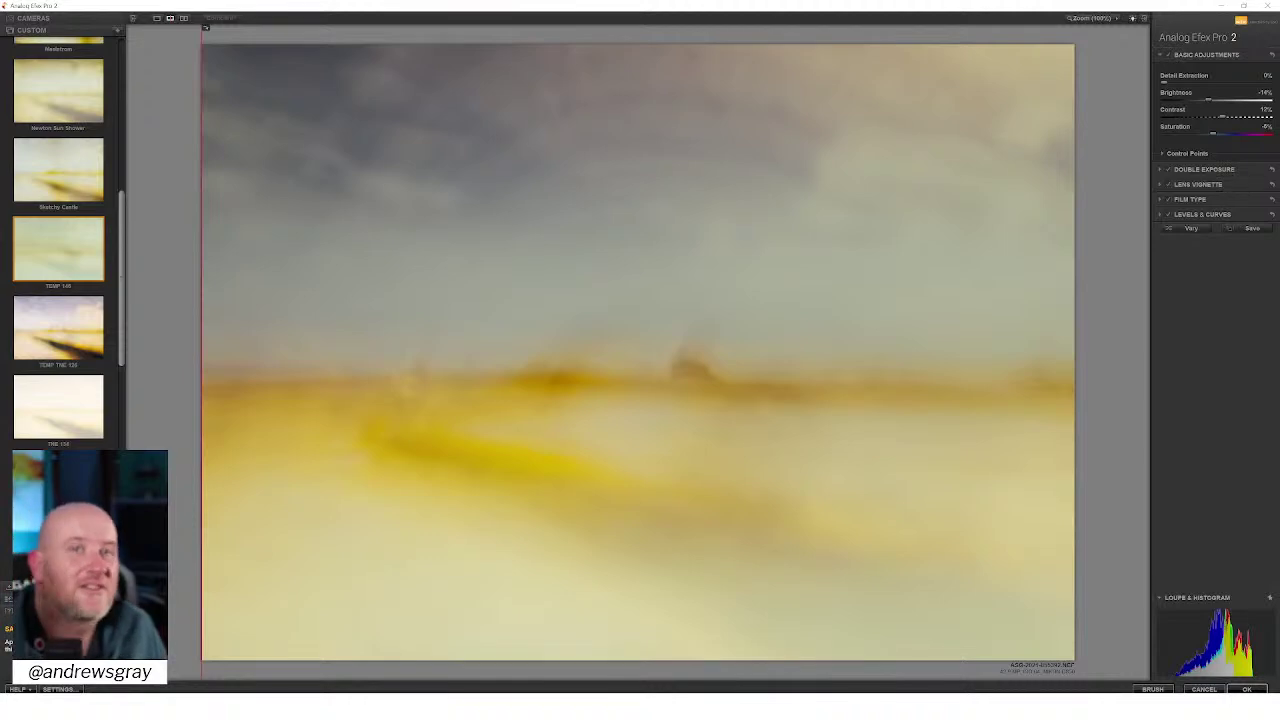
left_click(1245, 690)
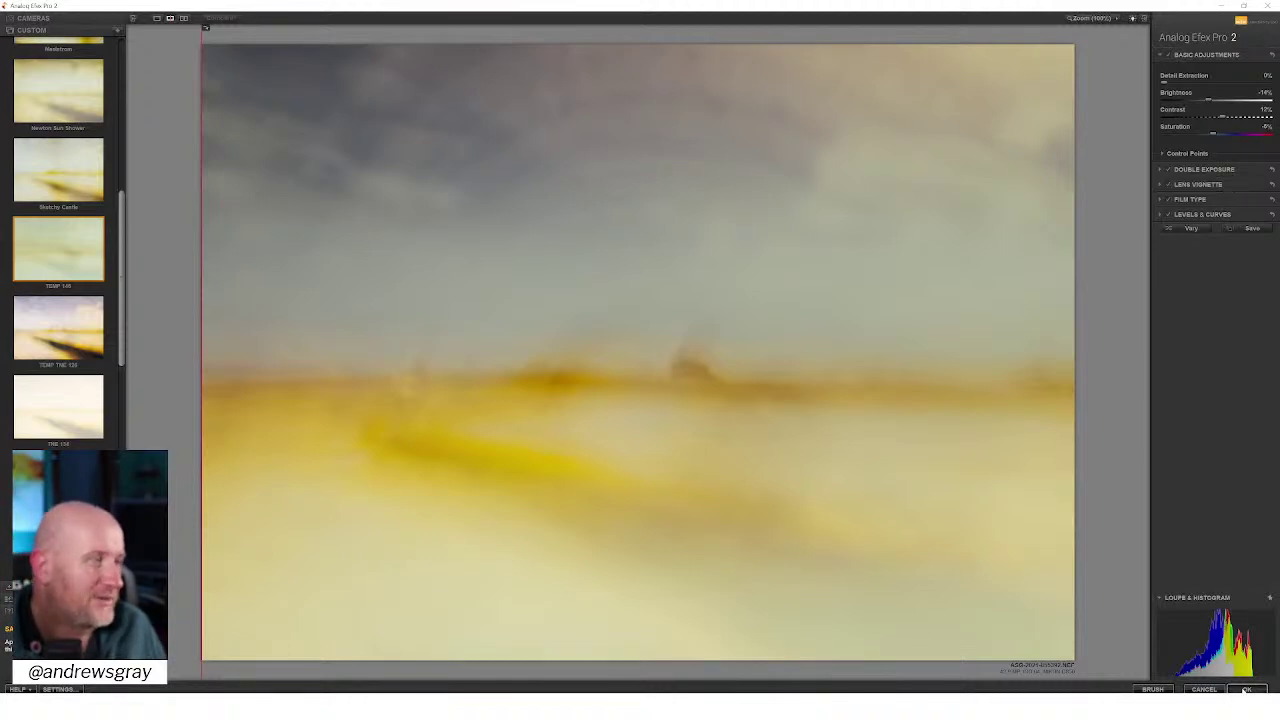
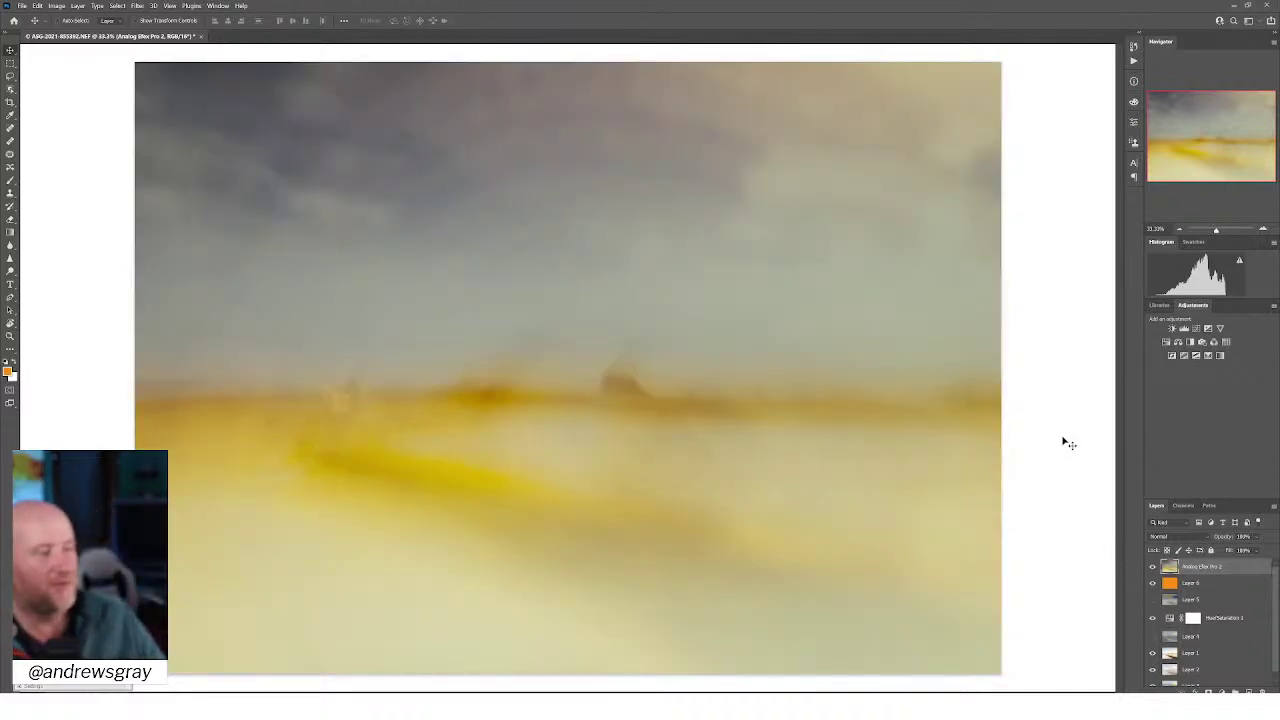
Preview other blend modes for the Analog Efex Pro 2 layer and leave it at Normal
left_click(1178, 538)
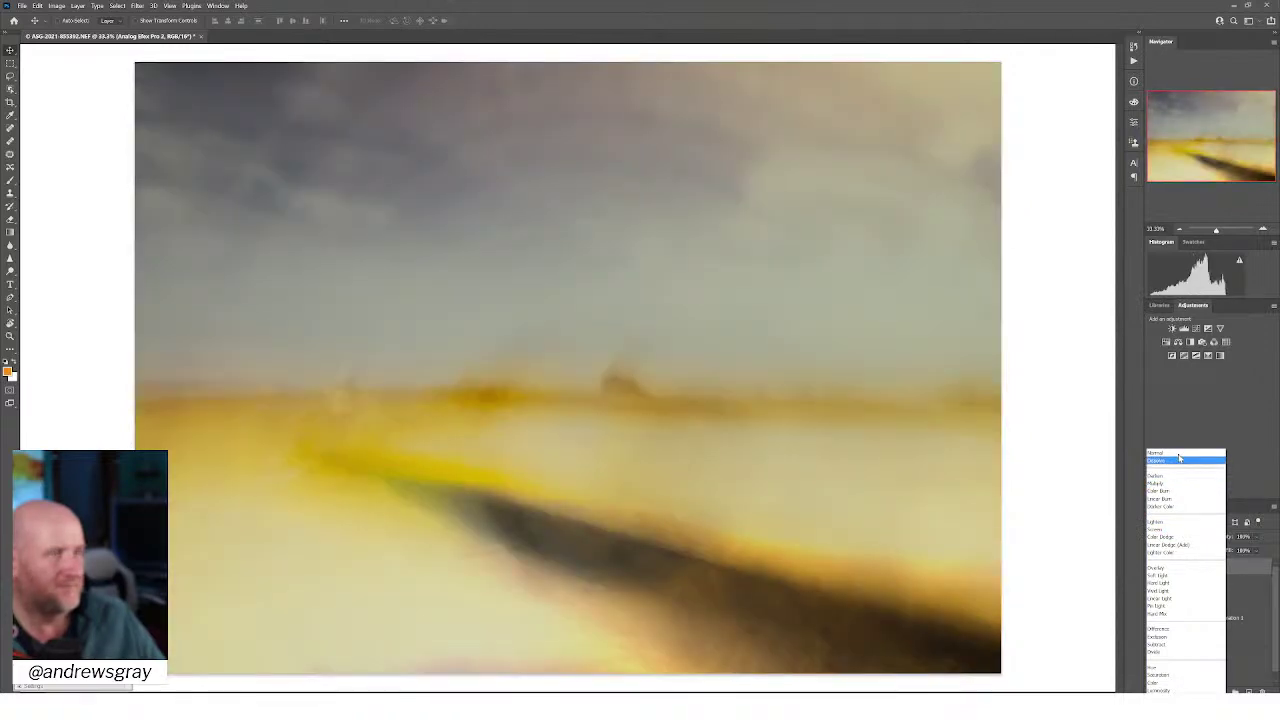
left_click(1180, 456)
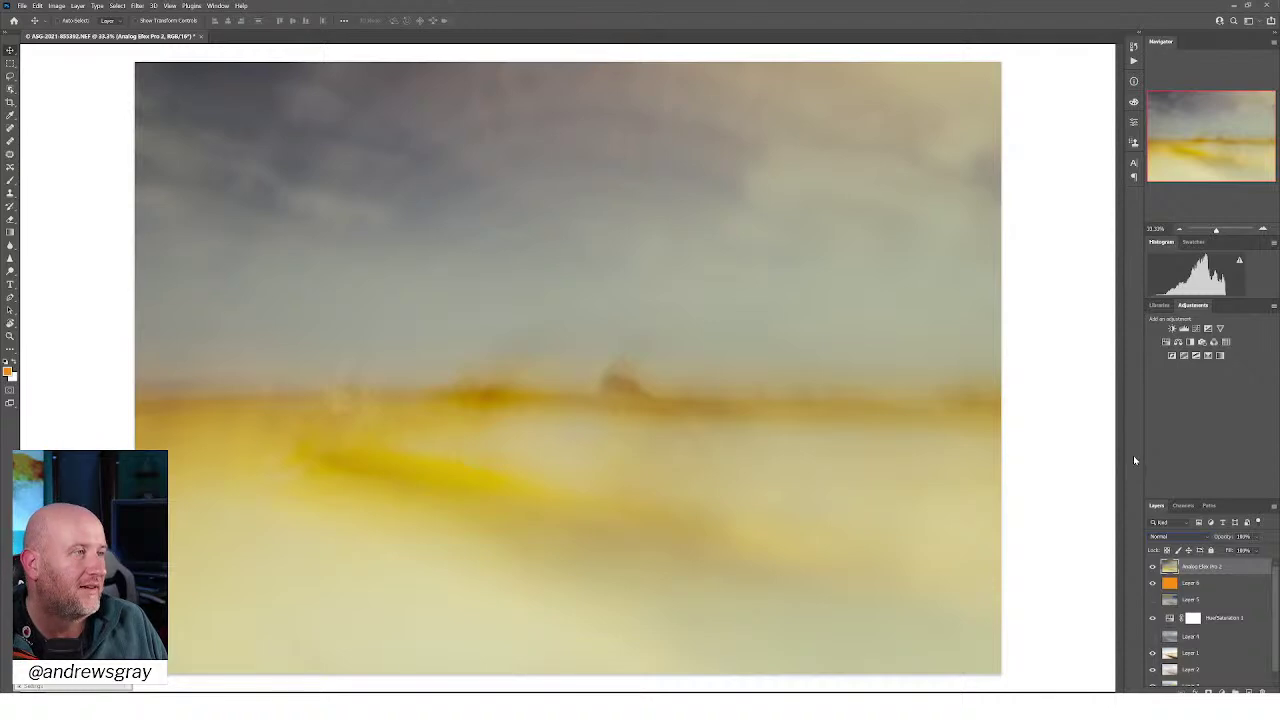
Flatten the blended image into a single background layer and save it
left_click(1274, 510)
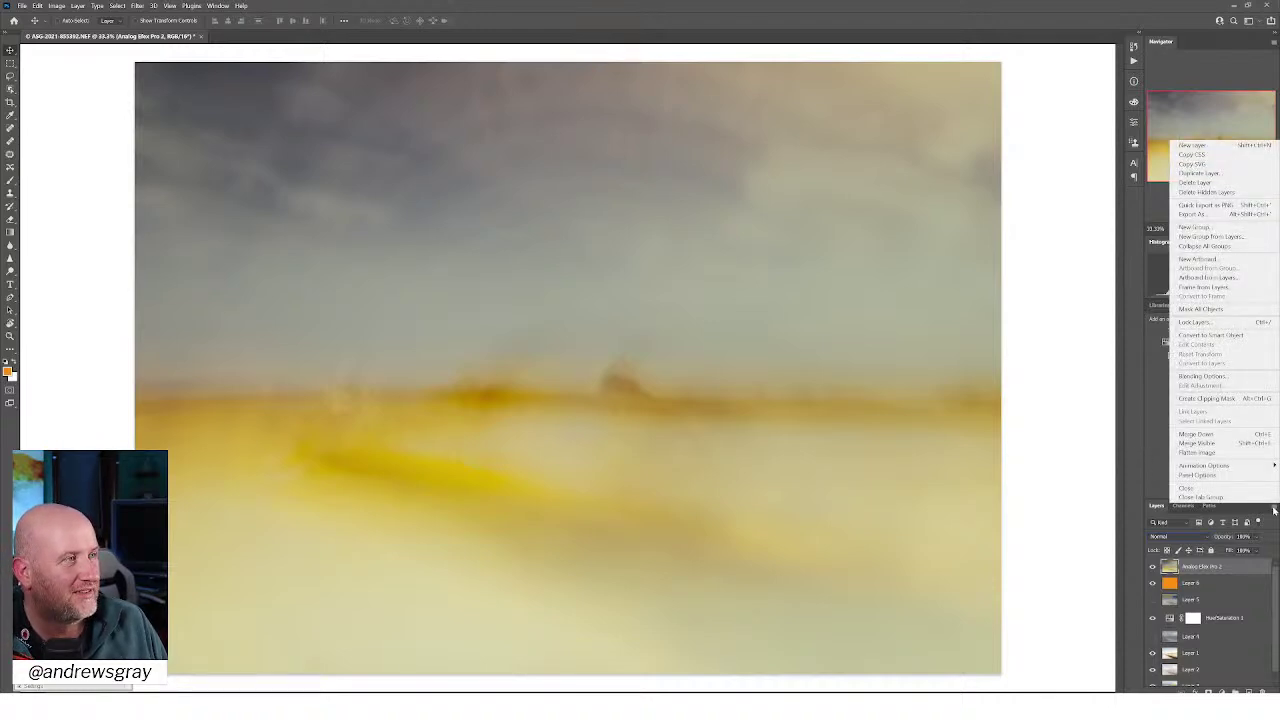
left_click(1228, 459)
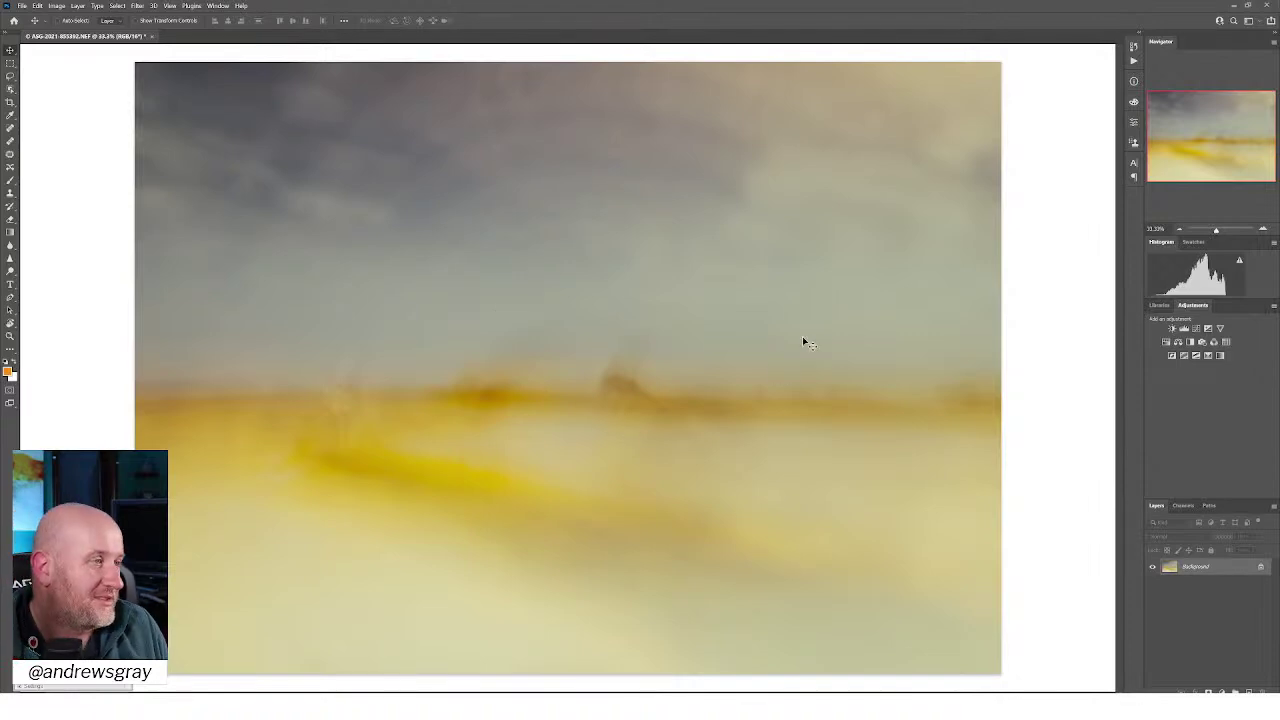
left_click(25, 6)
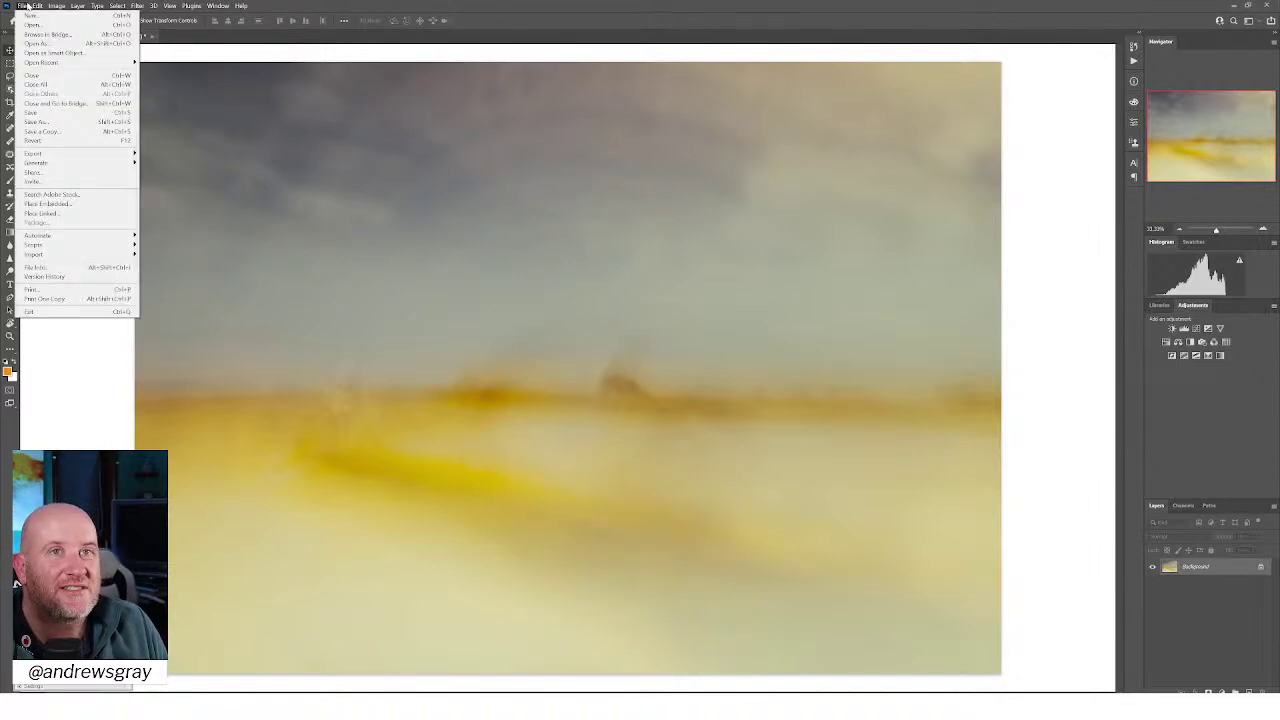
left_click(31, 114)
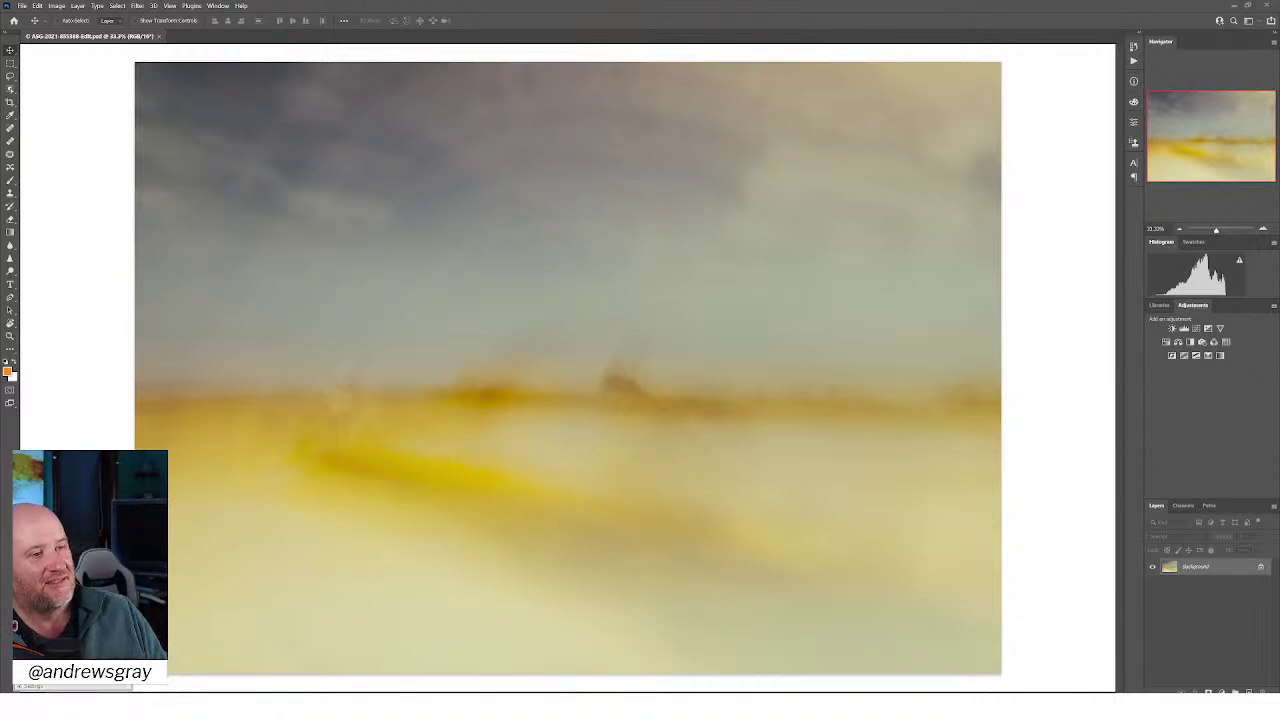
left_click(690, 706)
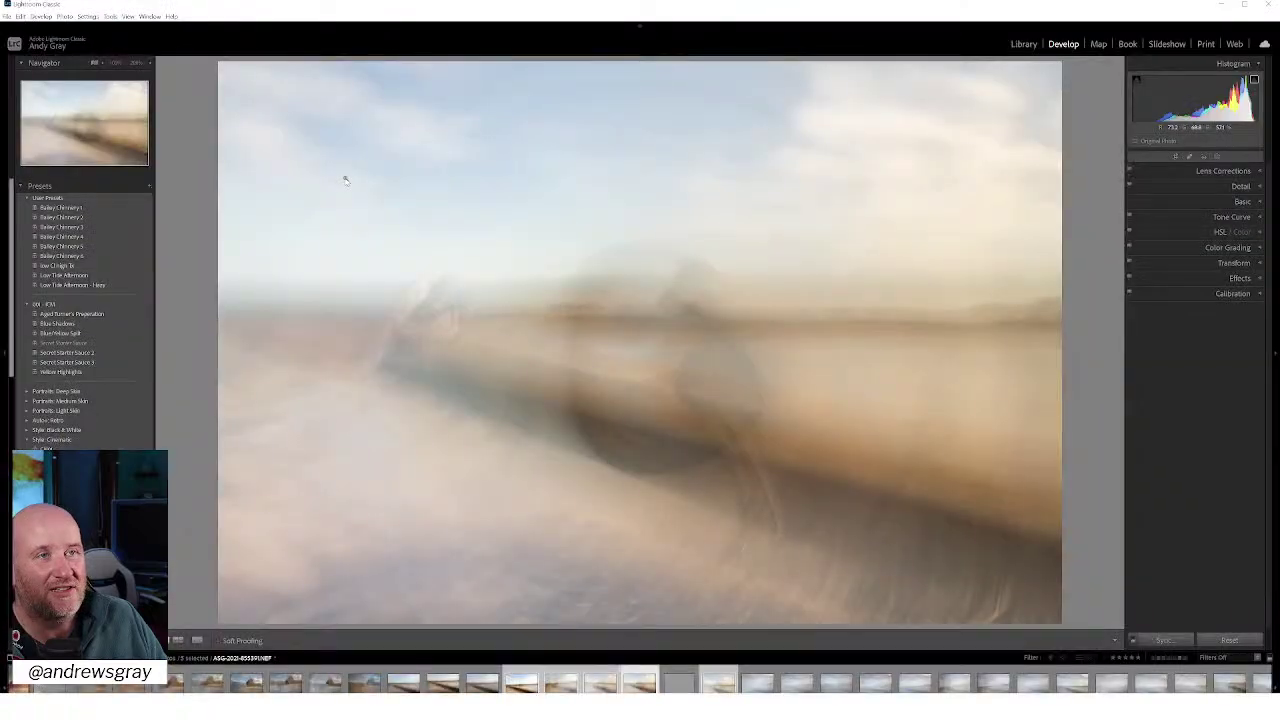
left_click(680, 681)
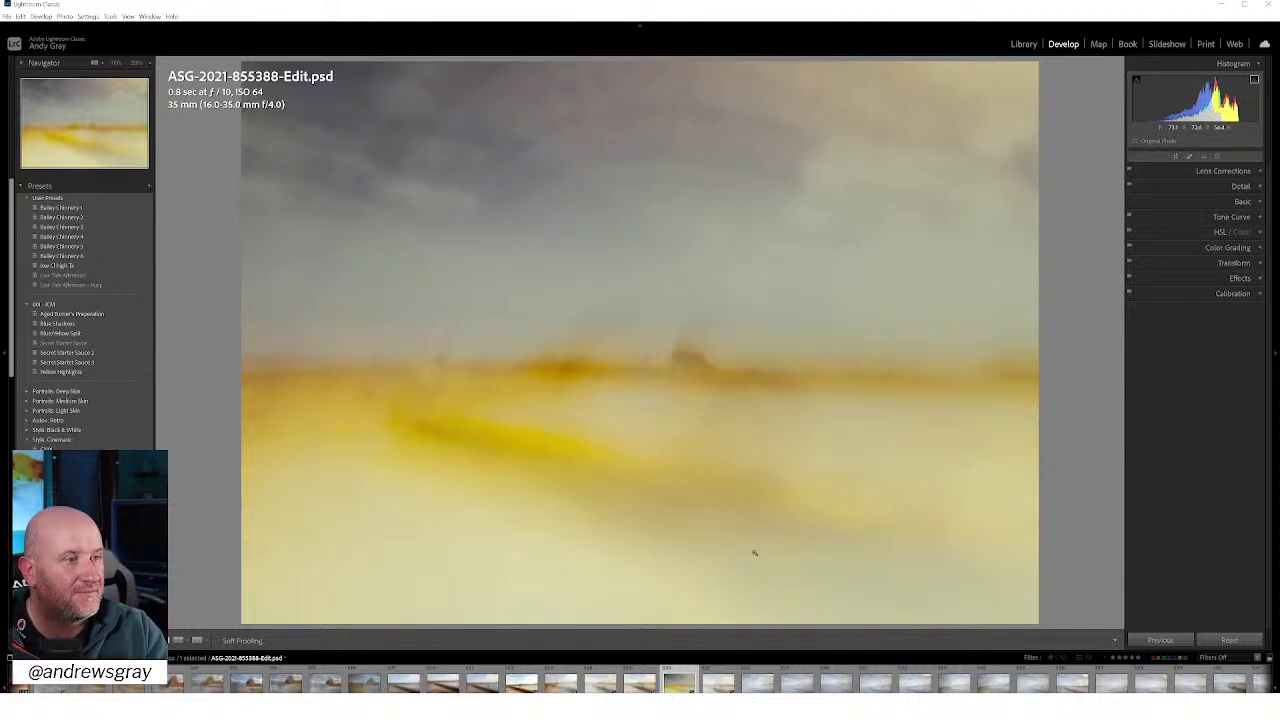
key("3")
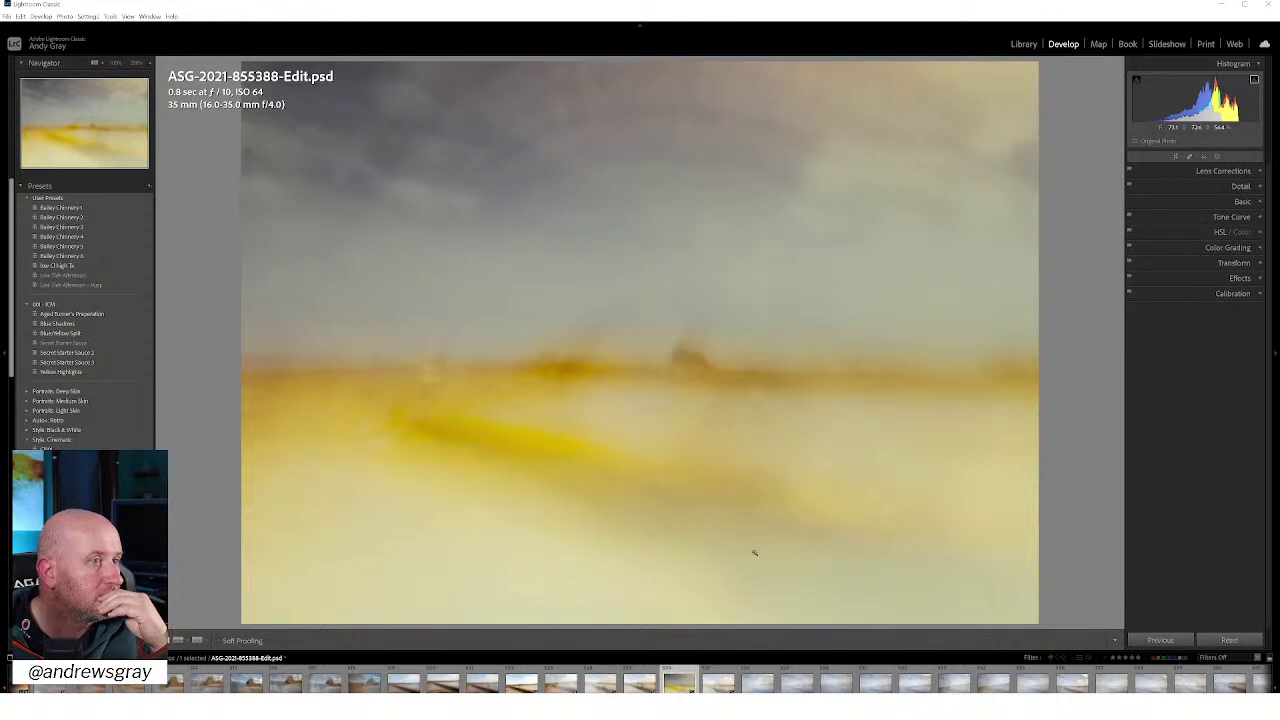
Crop the edited photo to 16 x 9, shifting the image down so the horizon sits near the lower third line
left_click(1177, 157)
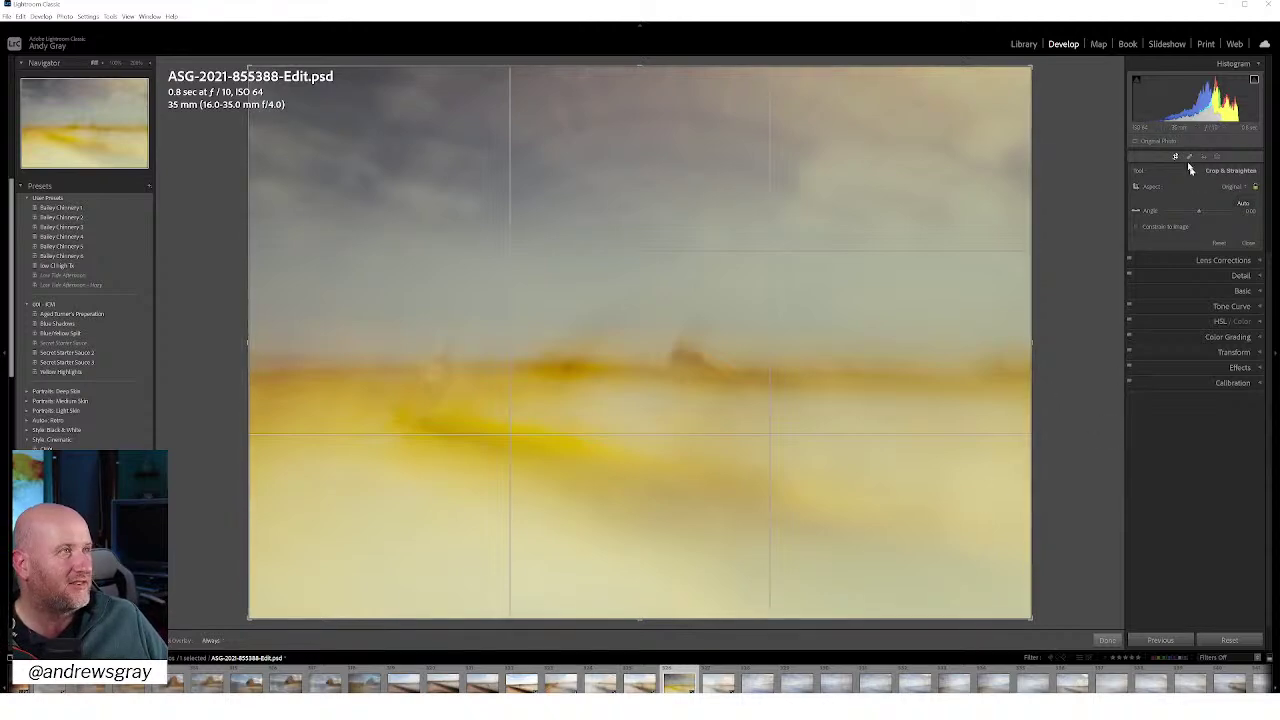
left_click(1238, 187)
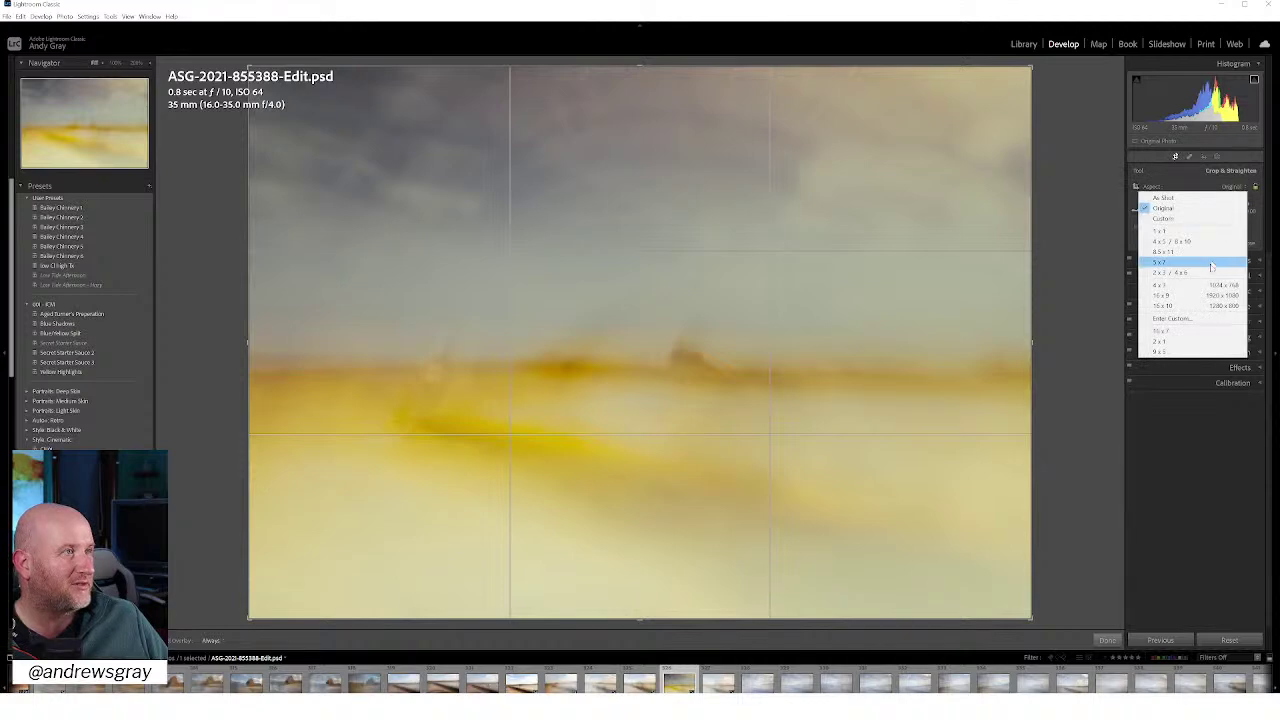
left_click(1195, 296)
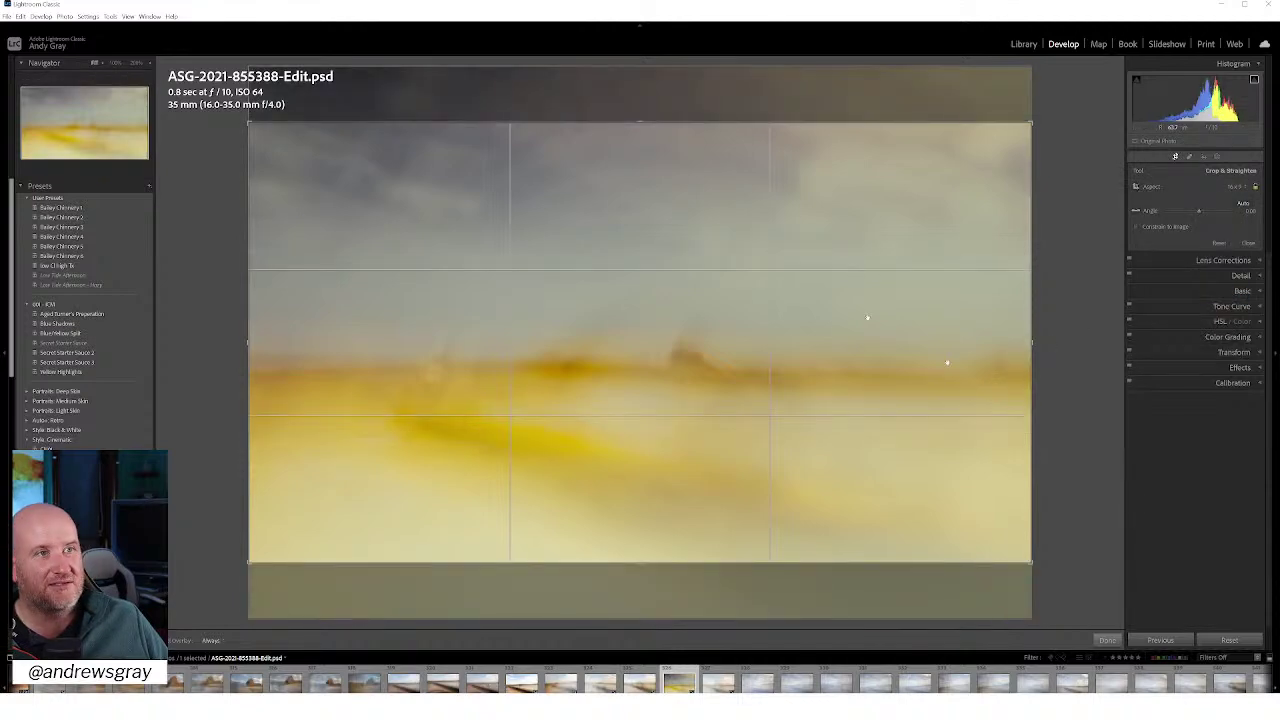
left_click_drag(867, 318, 850, 392)
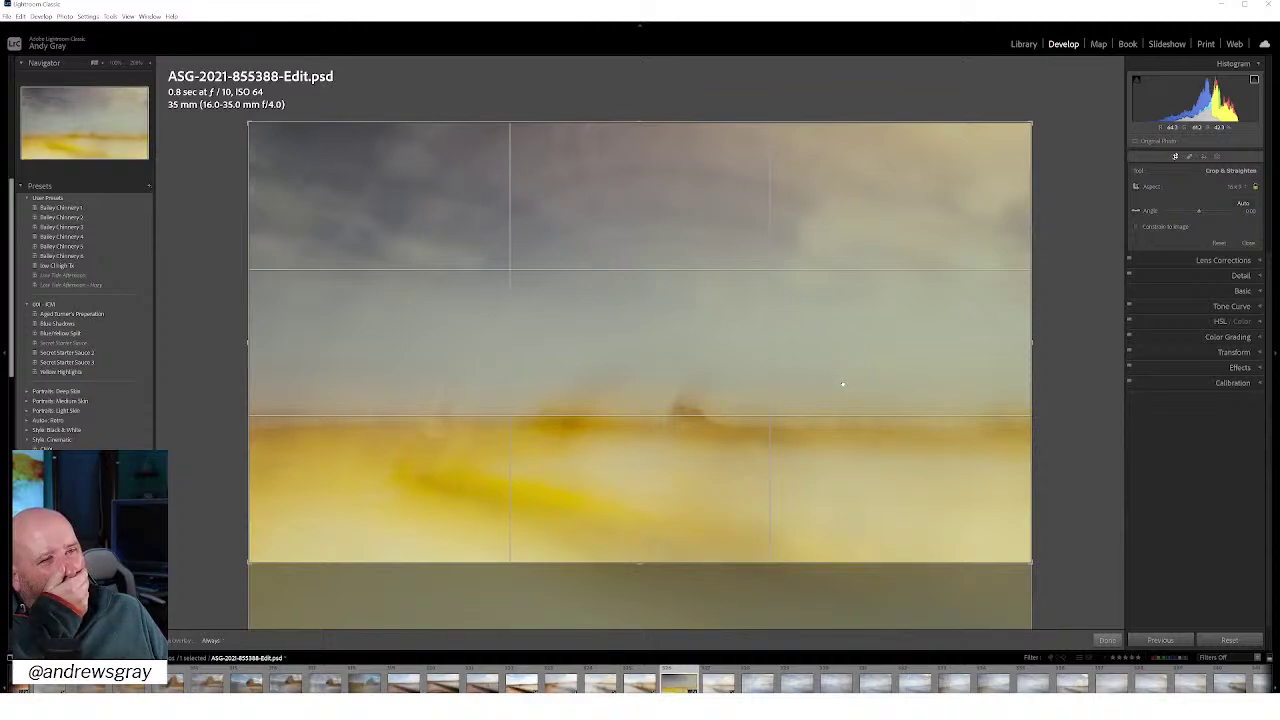
left_click_drag(846, 372, 843, 346)
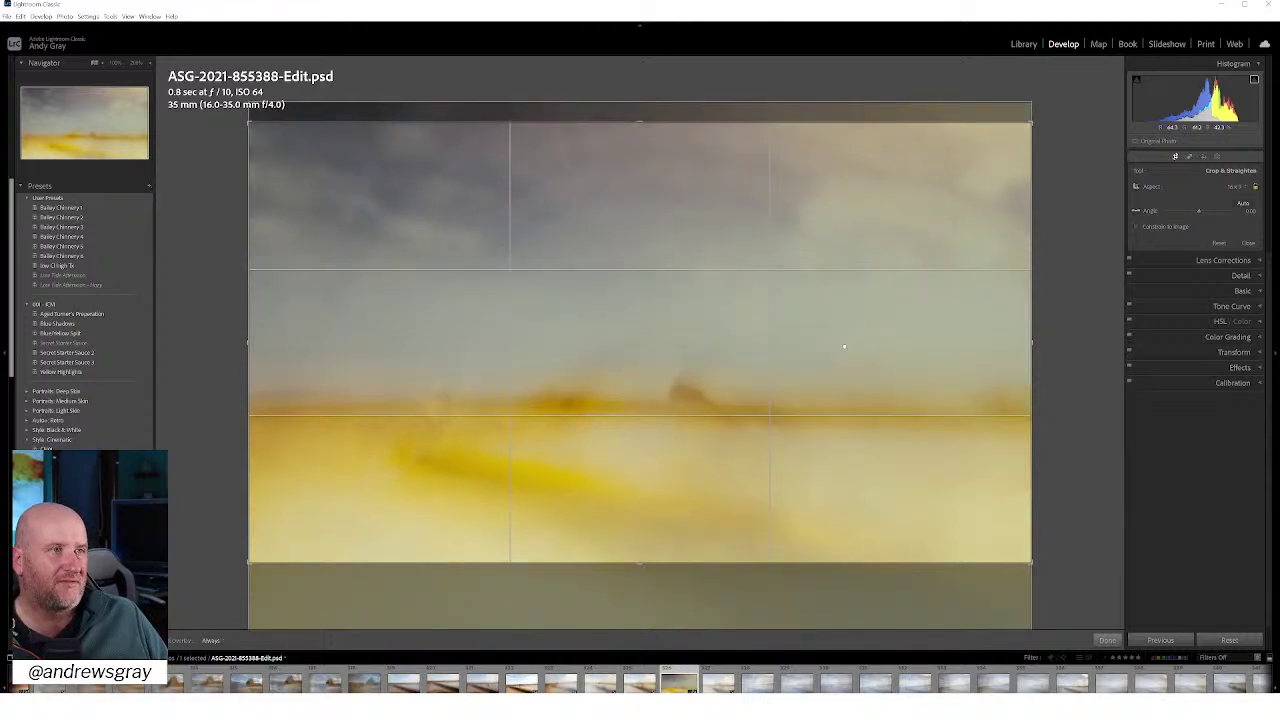
left_click(1105, 640)
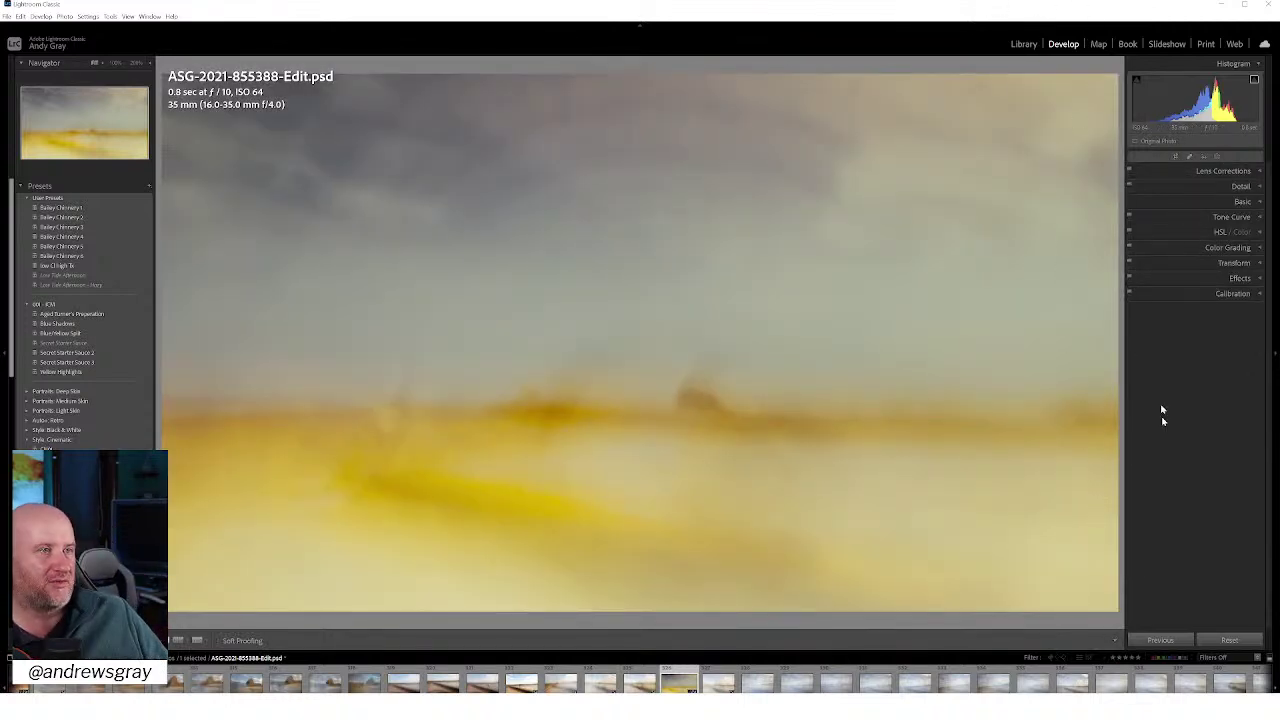
Add a subtle dark post-crop vignette with amount -9, midpoint 34 and feather 65
left_click(1232, 283)
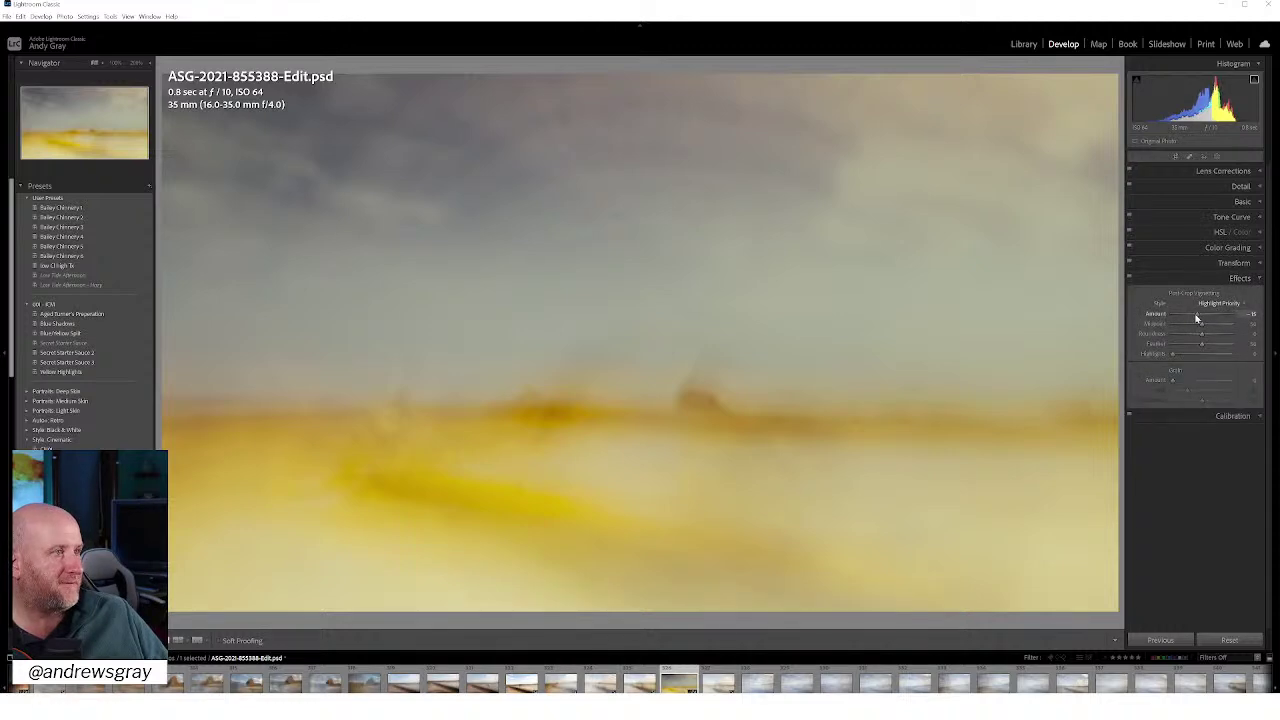
mouse_move(1197, 318)
left_mouse_down()
mouse_move(1213, 343)
mouse_move(1201, 318)
left_mouse_up()
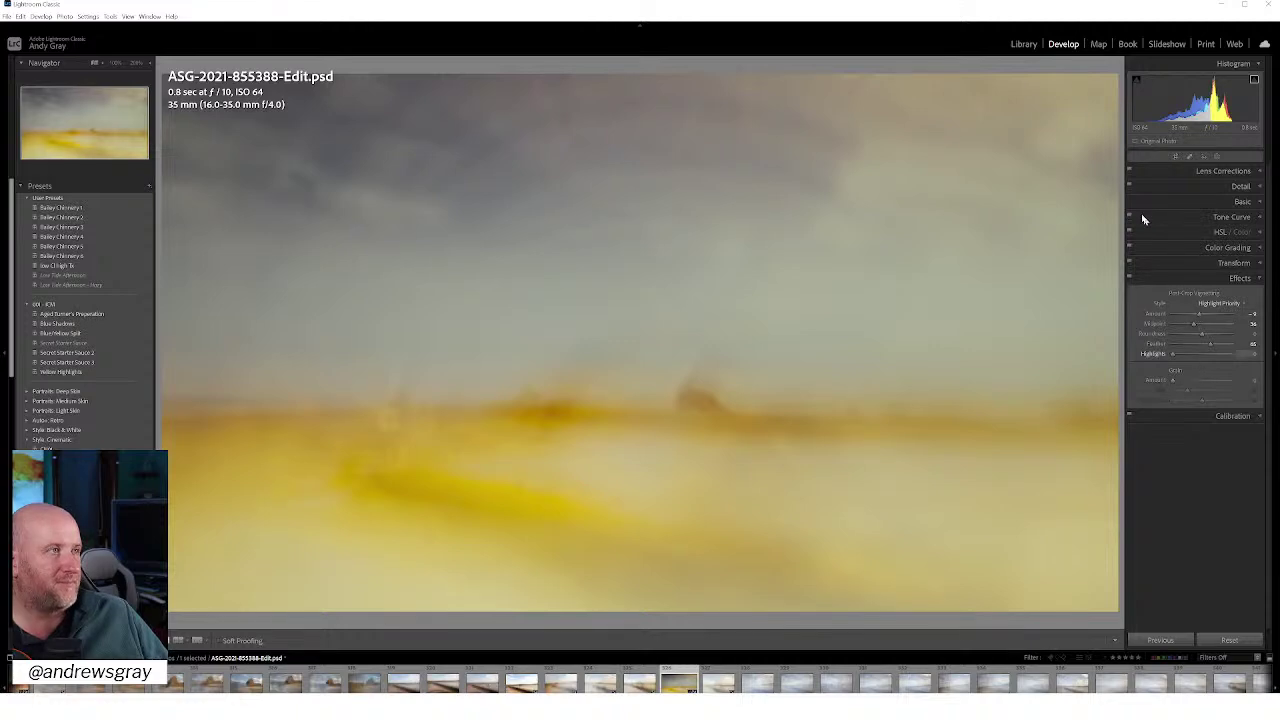
Slightly raise the photo's highlights, shadows and whites, set blacks to -1 and increase contrast to +9
left_click(1245, 203)
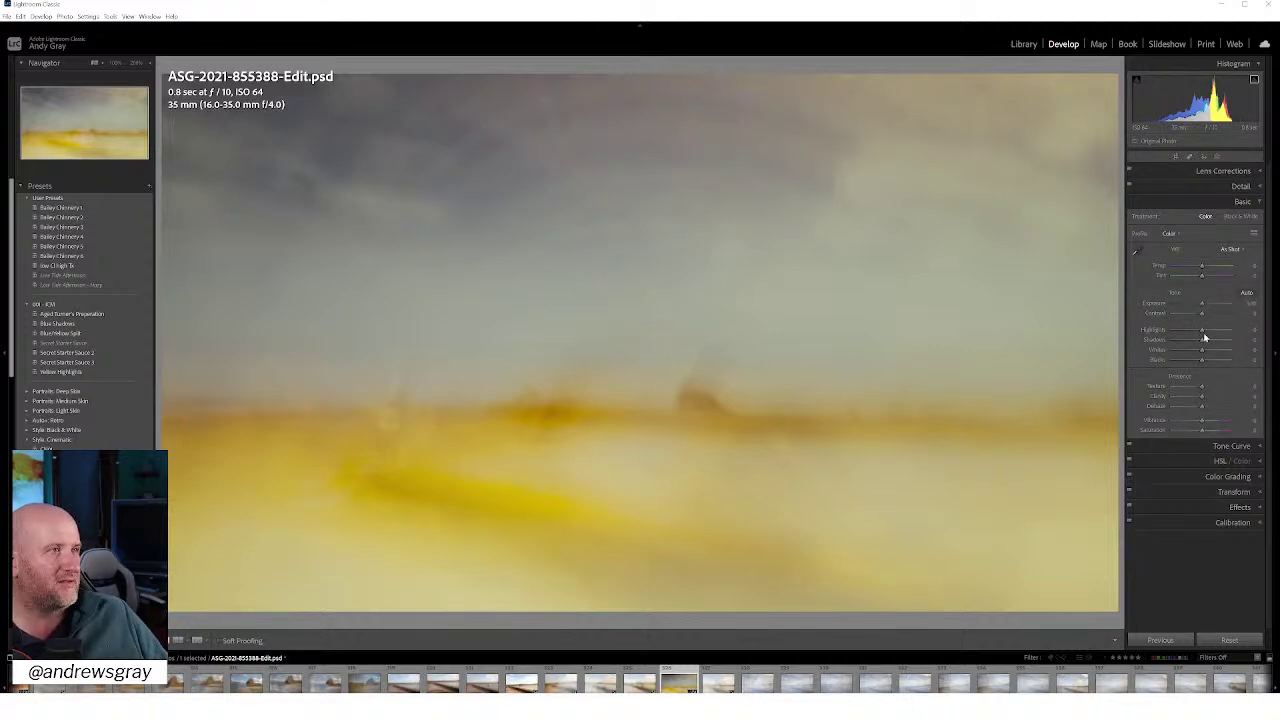
left_click_drag(1203, 335, 1203, 363)
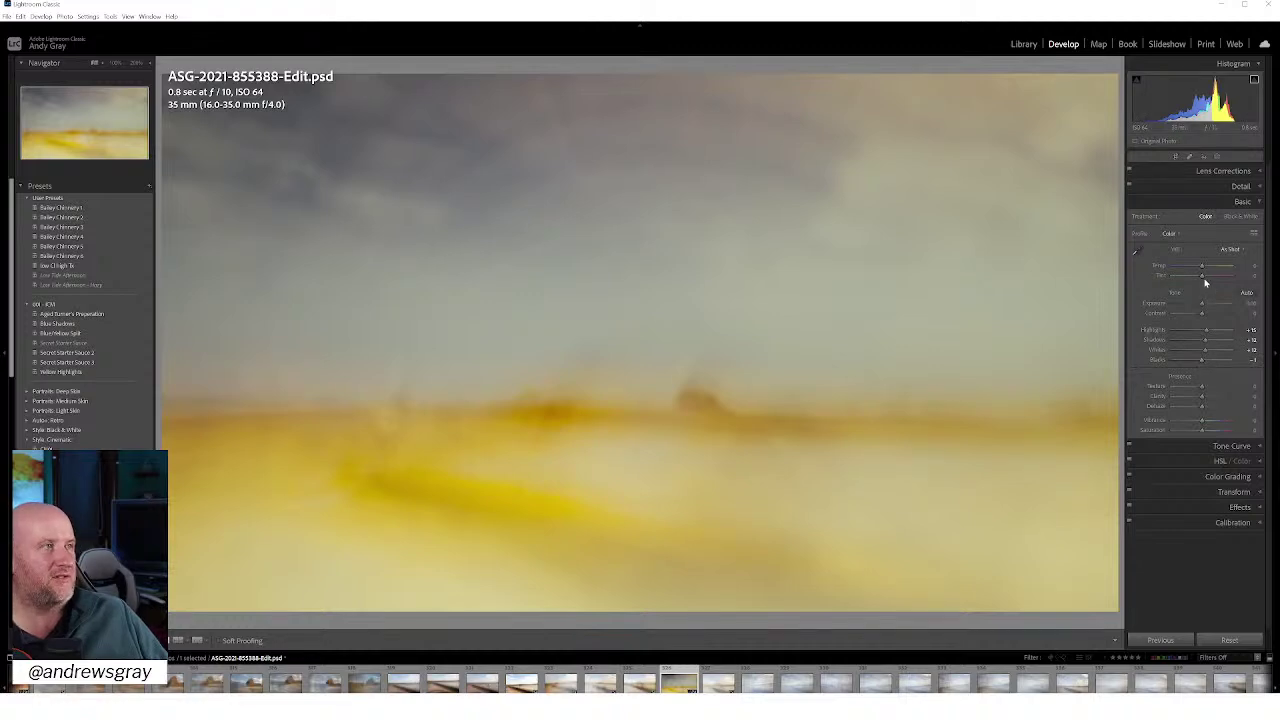
left_click_drag(1203, 280, 1202, 321)
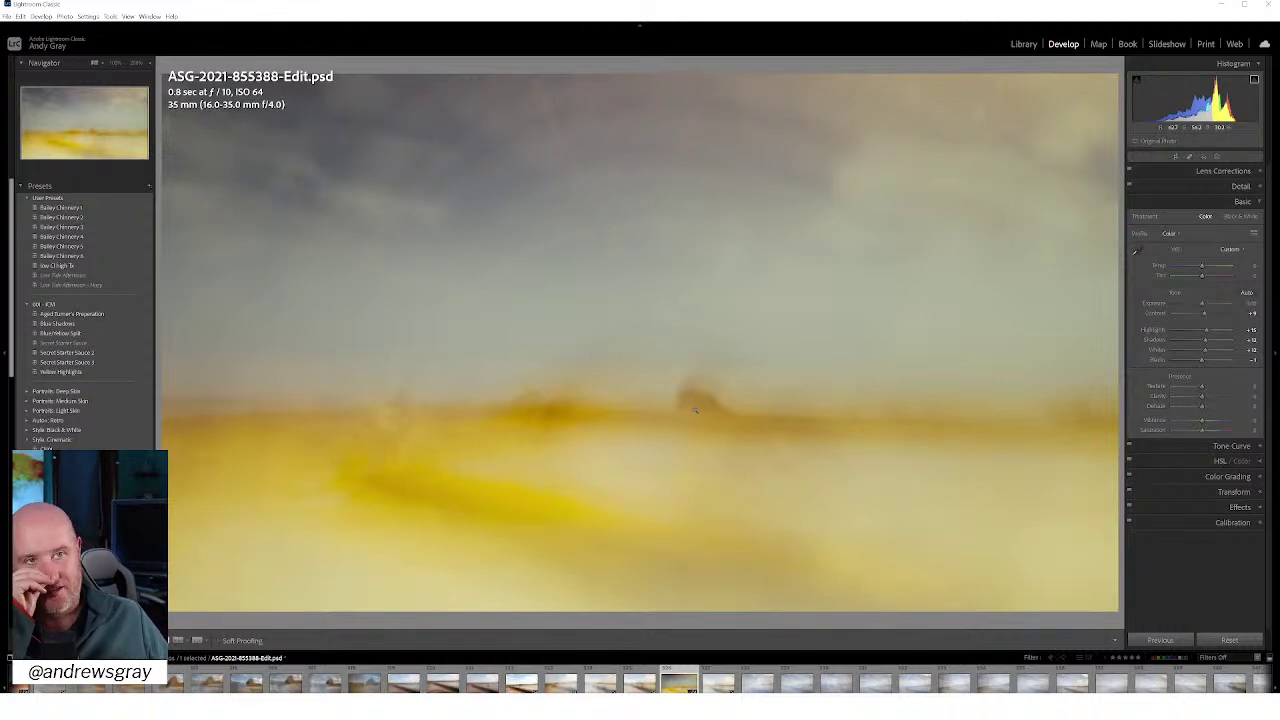
Heal the dust spots in the upper-left sky with the spot removal tool, using the spot visualization to find them
left_click(1189, 156)
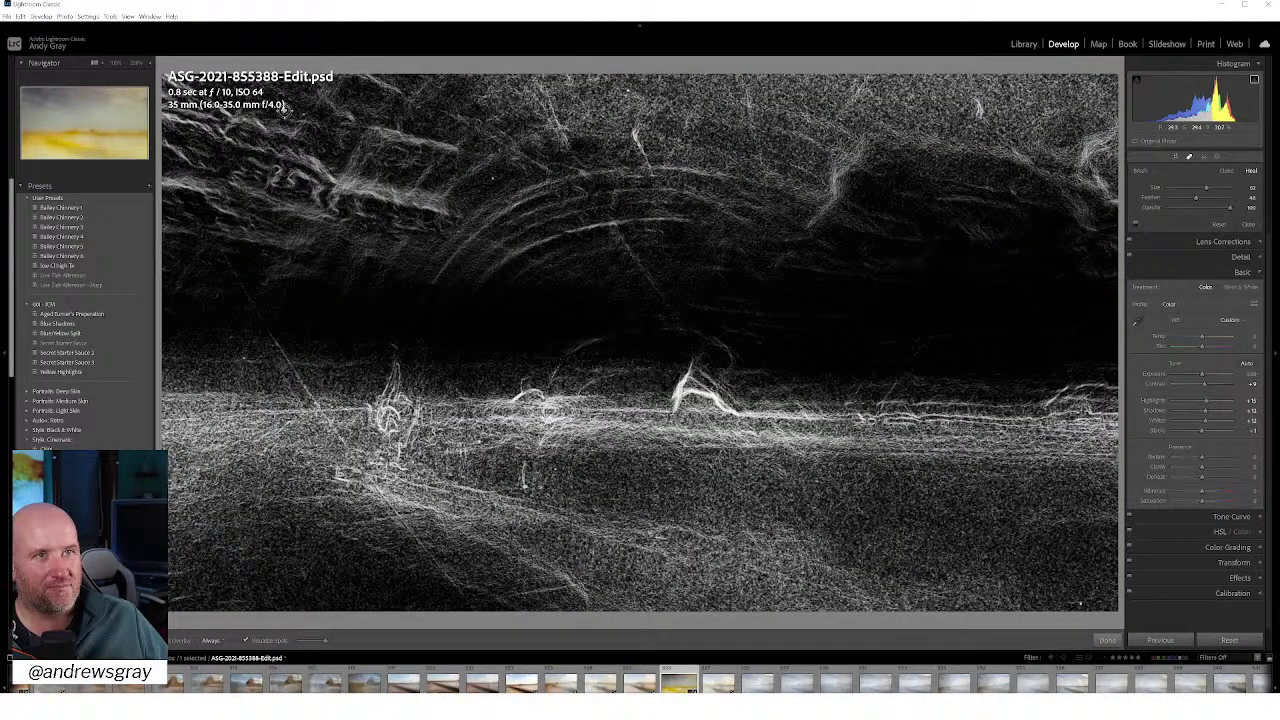
left_click(279, 174)
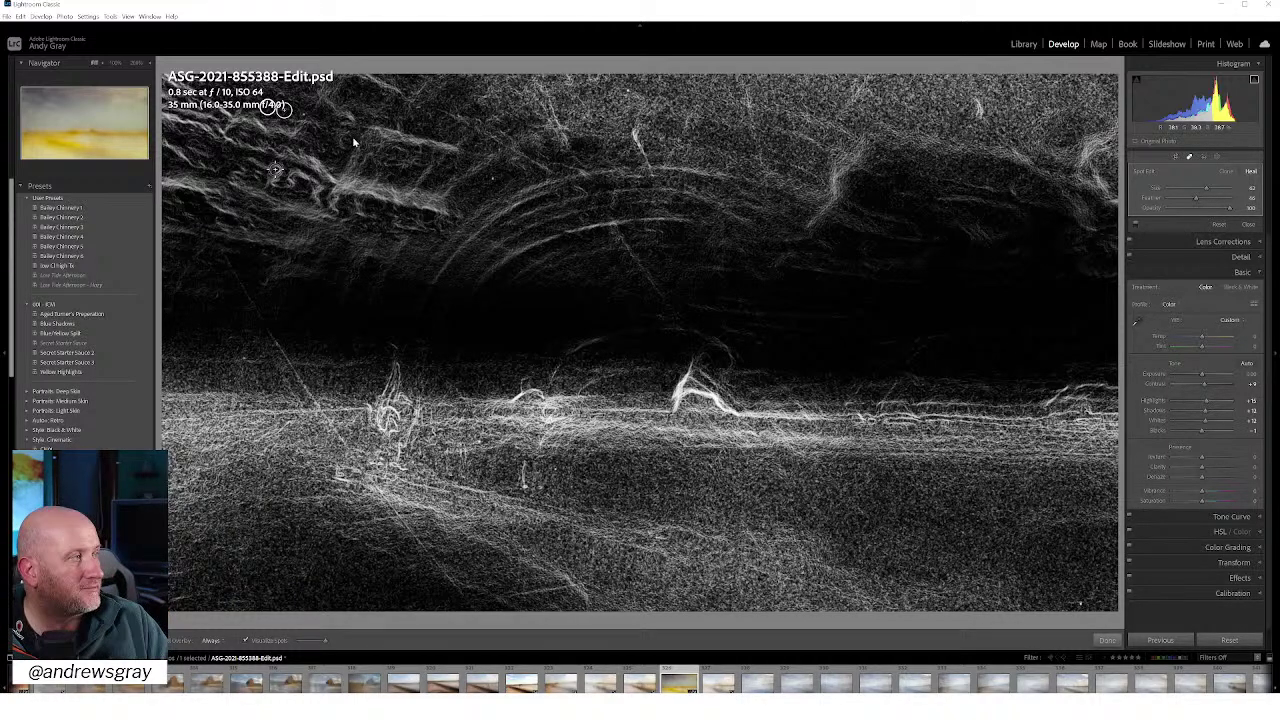
left_click(275, 168)
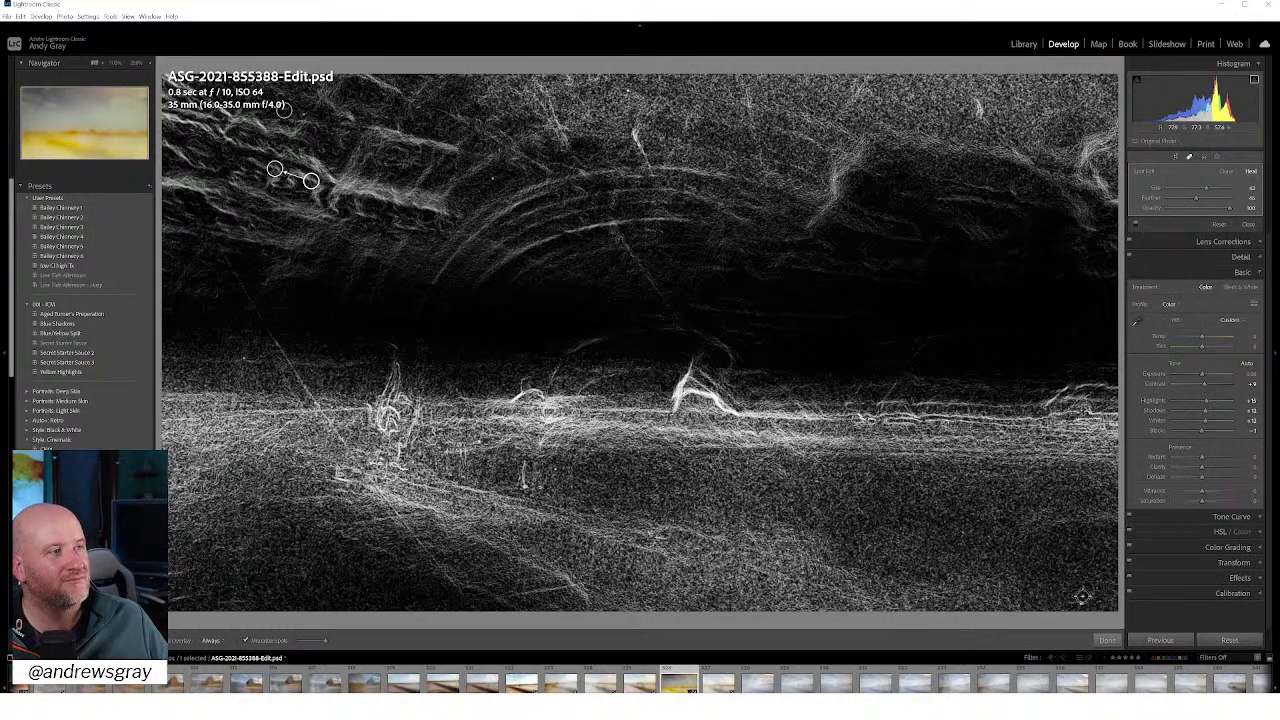
left_click(1107, 640)
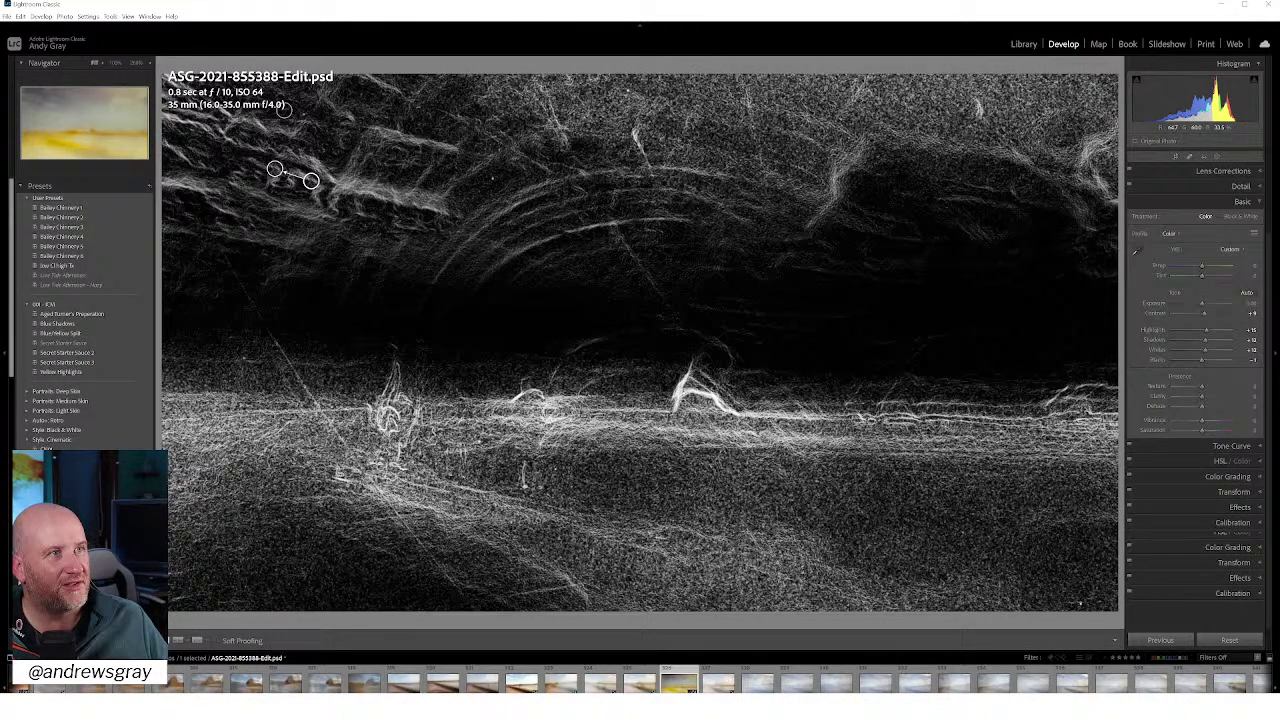